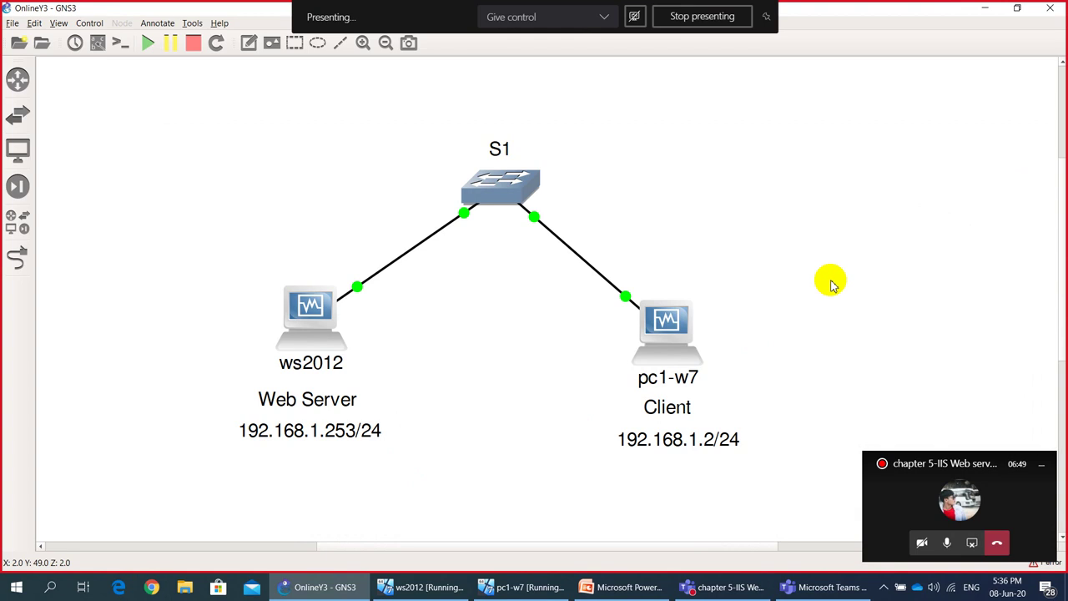
Point out the client machine name pc1-w7
click(1043, 466)
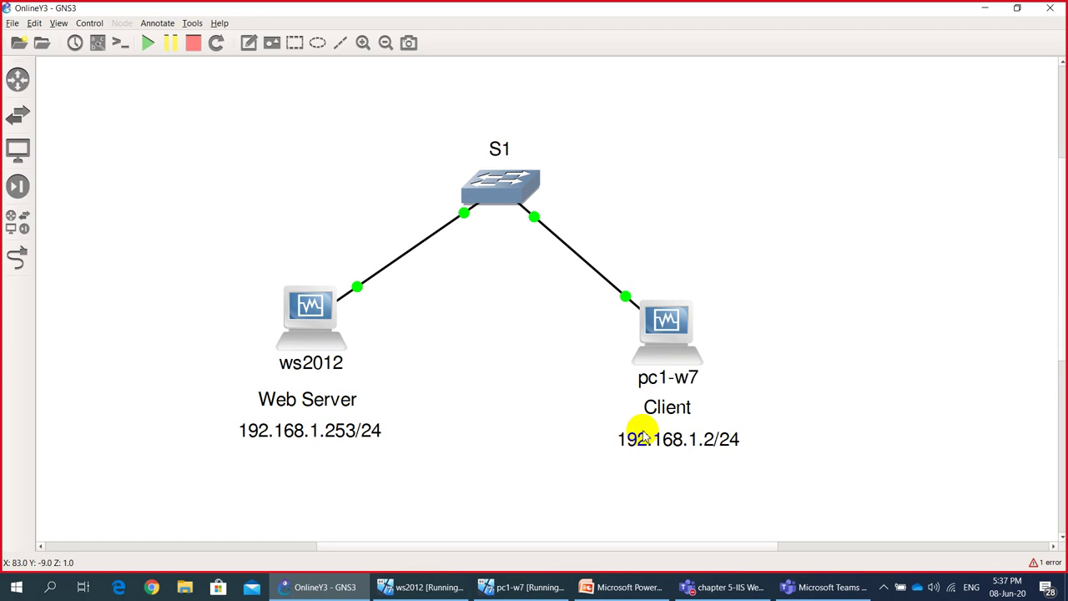
double_click(690, 381)
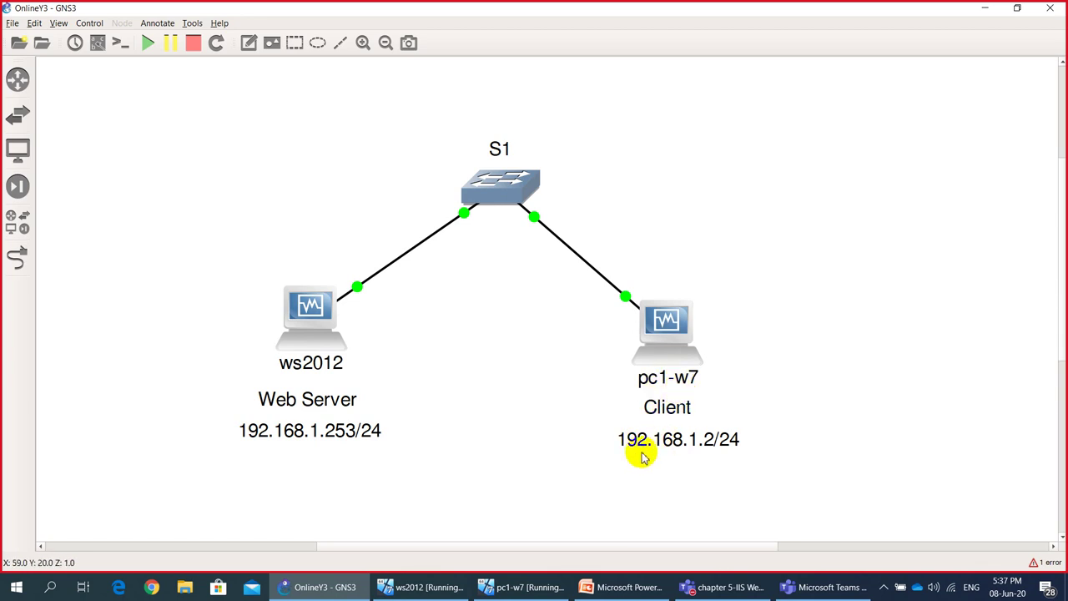
click(556, 211)
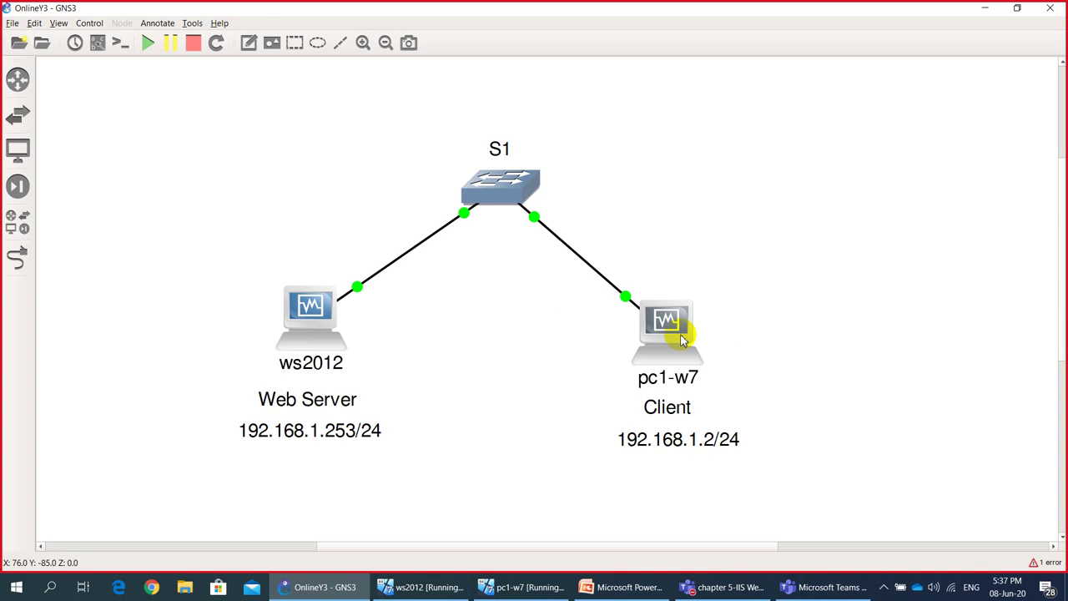
mouse_move(682, 339)
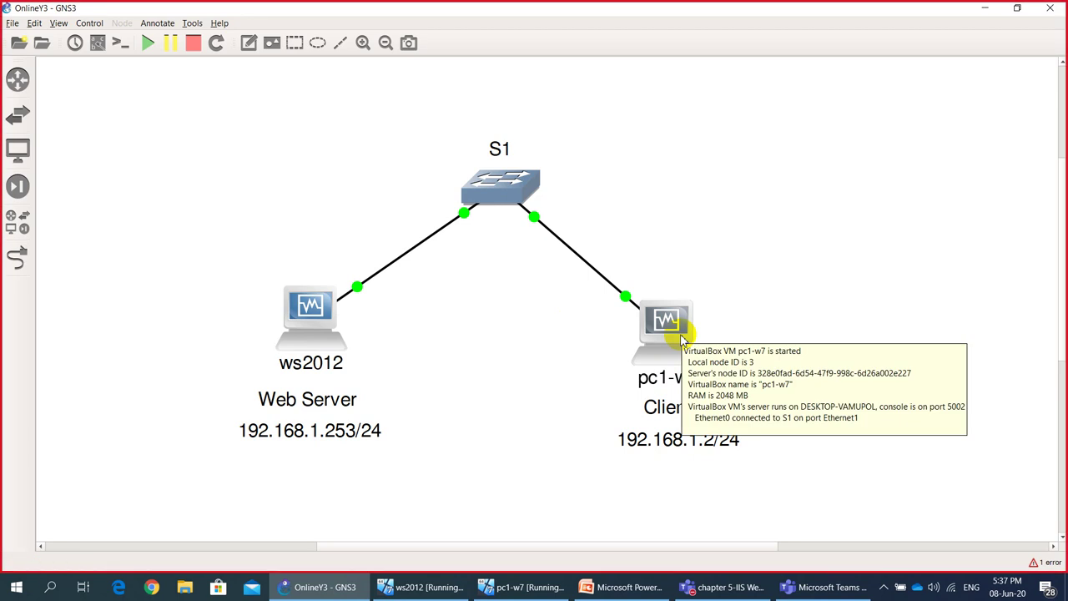
Bring the ws2012 server VM forward and reshare the whole desktop in Teams
click(430, 593)
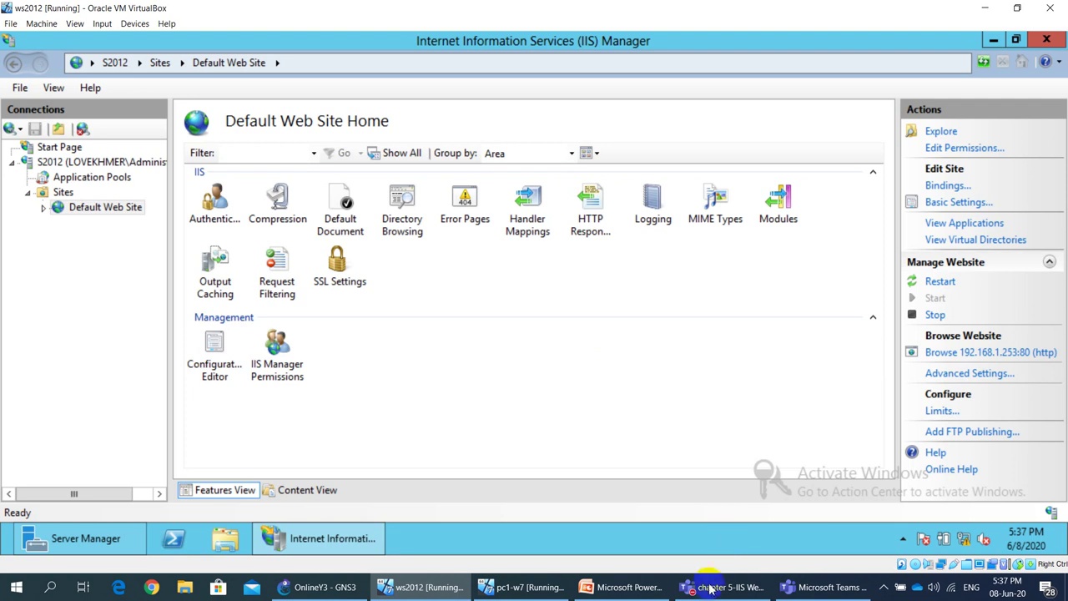
mouse_move(716, 596)
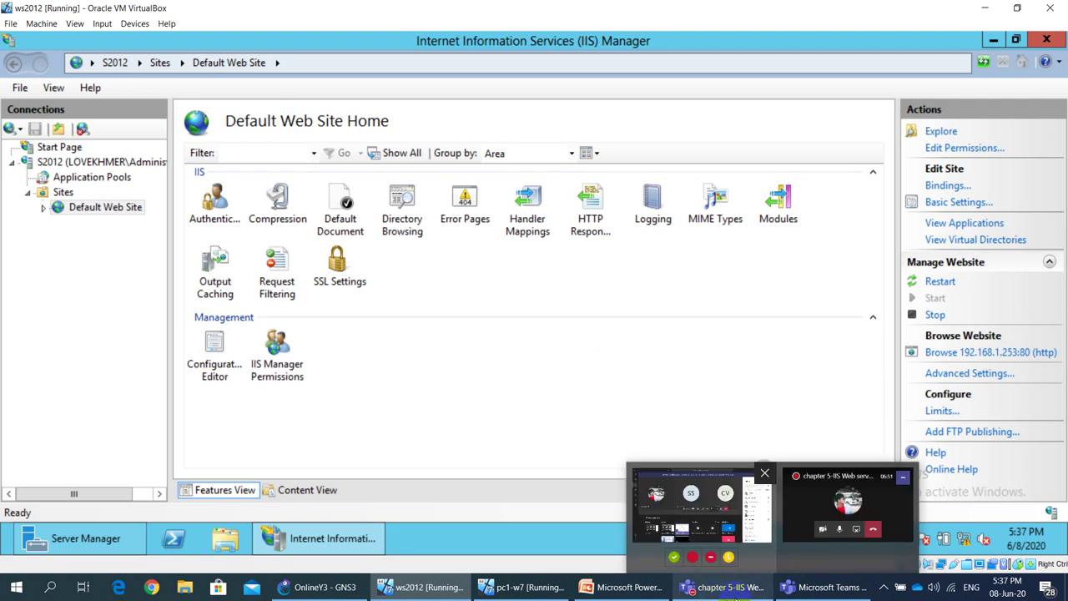
click(693, 513)
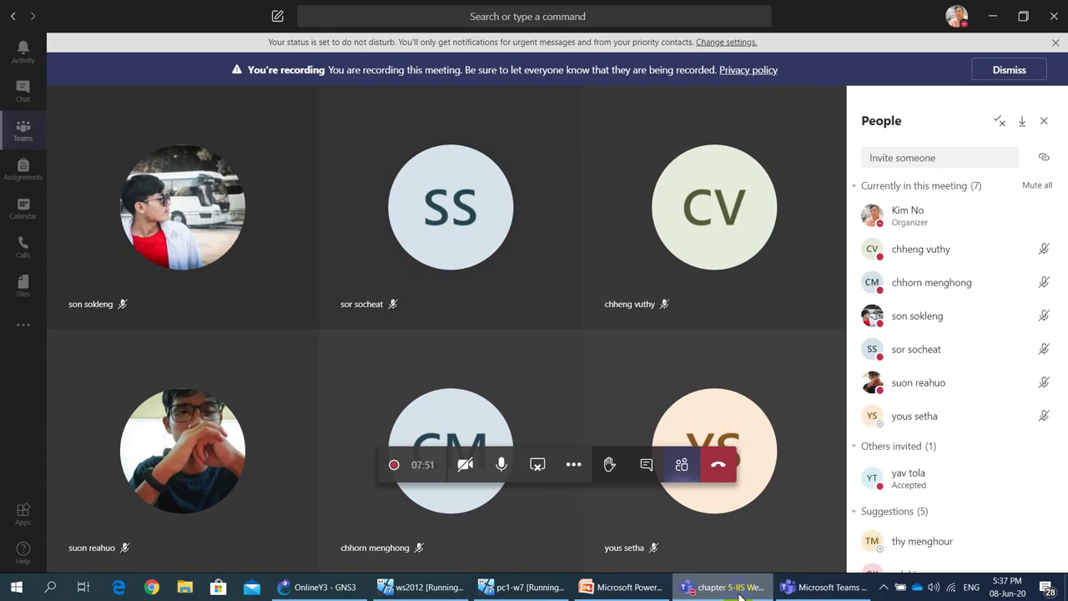
click(539, 467)
click(539, 466)
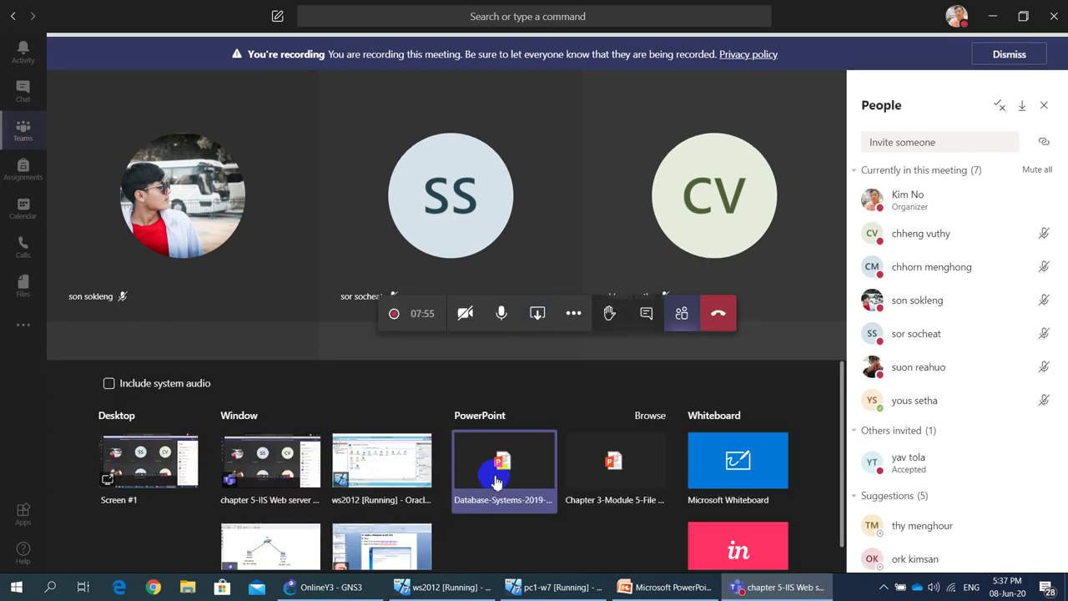
click(116, 457)
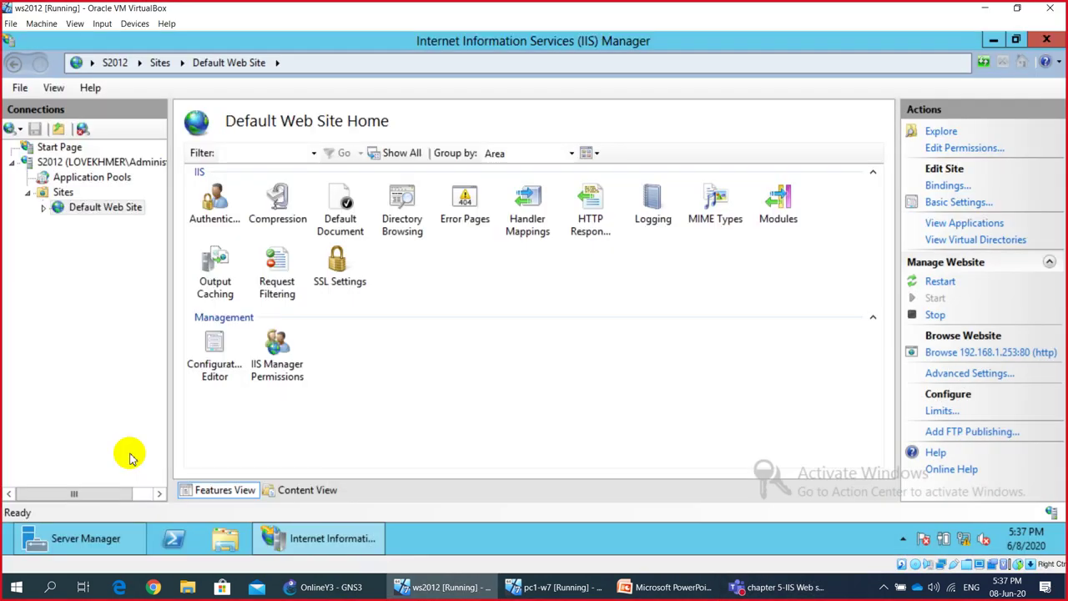
Hide the small Teams call window and close IIS Manager on ws2012
click(618, 373)
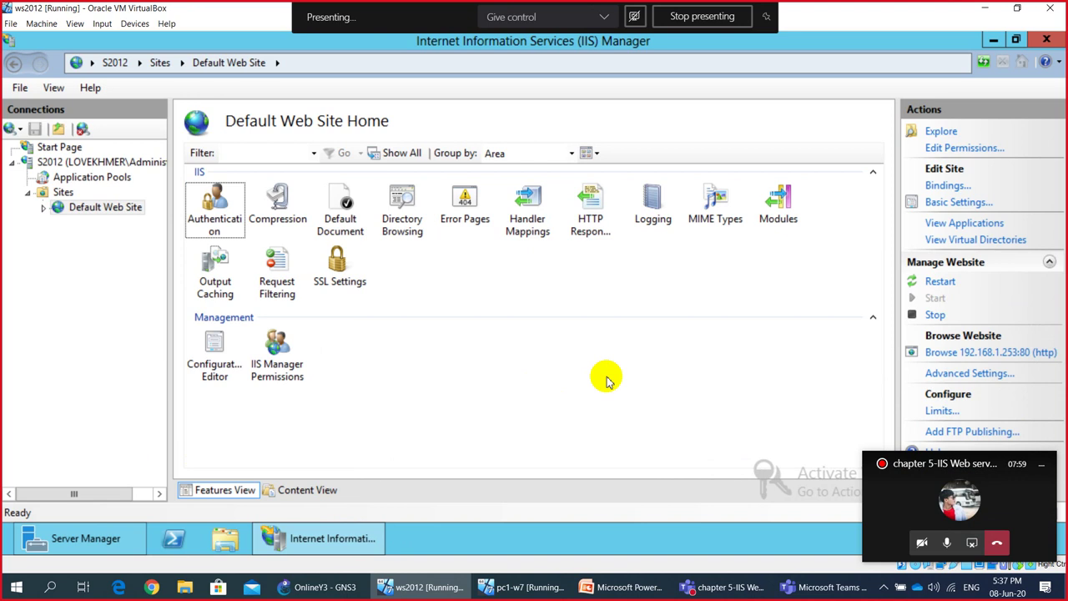
click(1043, 469)
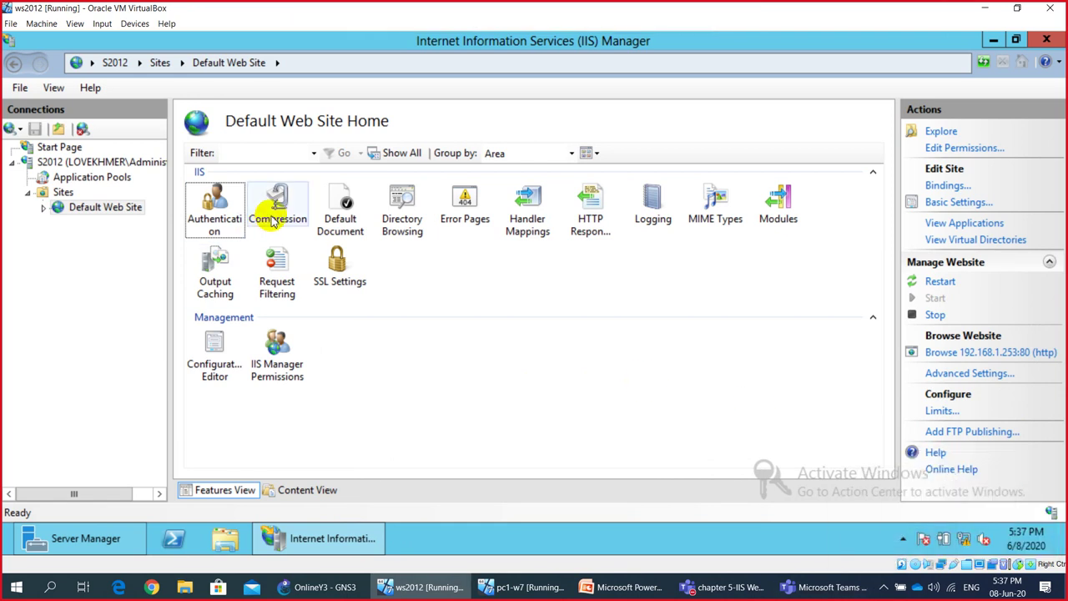
click(1053, 39)
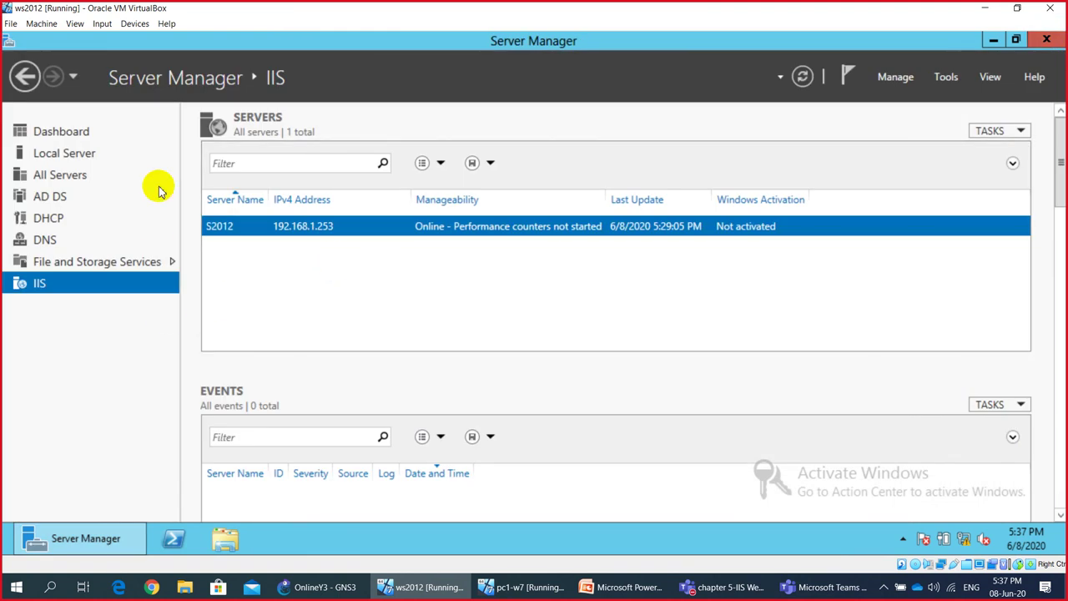
Launch IIS Manager from the S2012 server row on Server Manager's IIS page
click(65, 131)
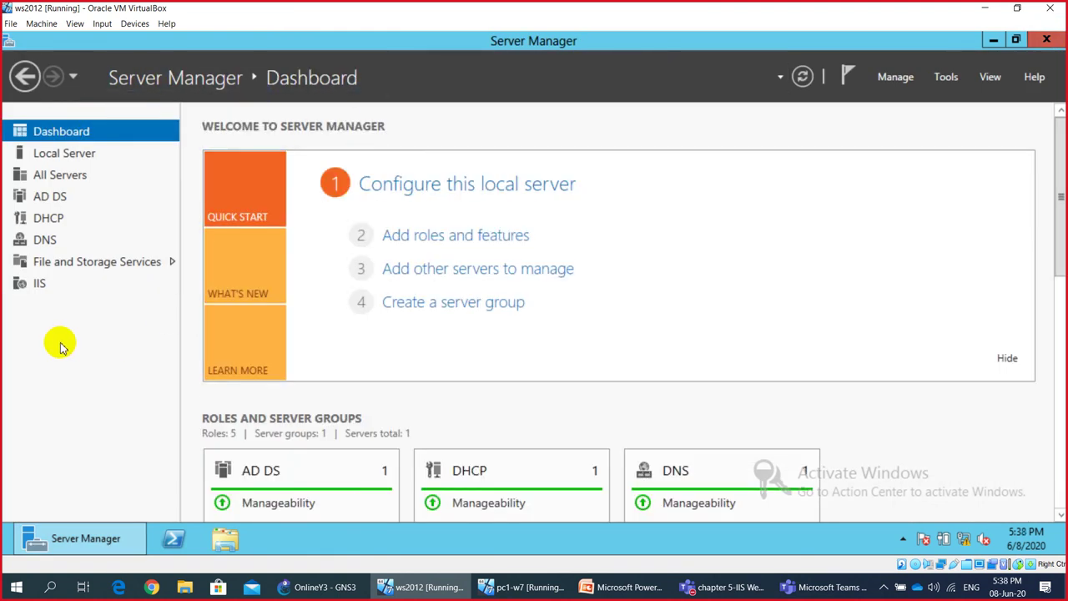
click(39, 285)
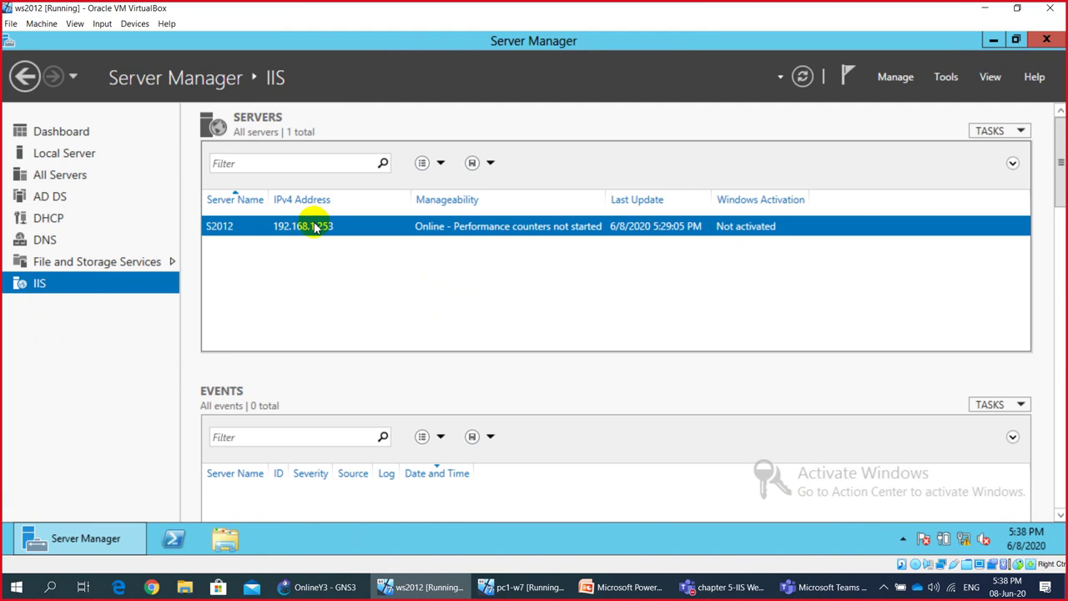
right_click(317, 228)
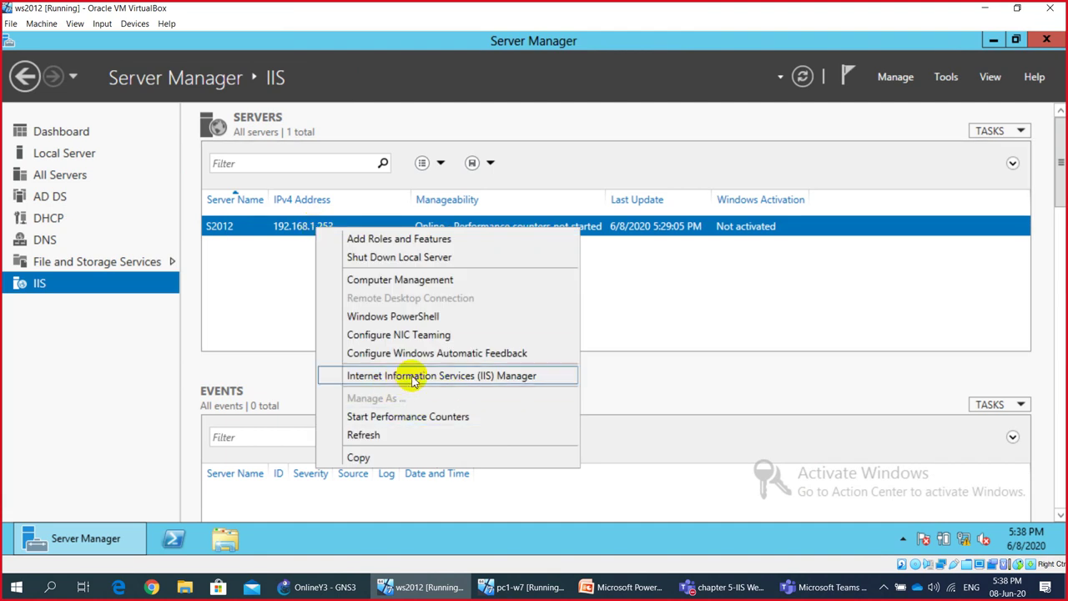
click(507, 377)
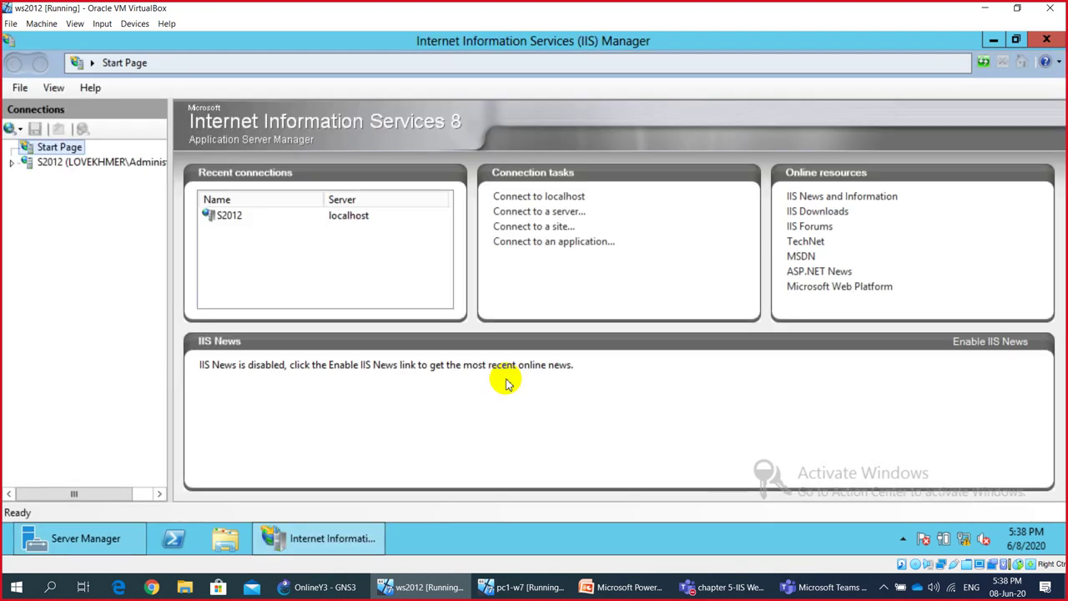
Browse the Default Web Site on port 80 to view the IIS 8 page, then close the browser
click(12, 166)
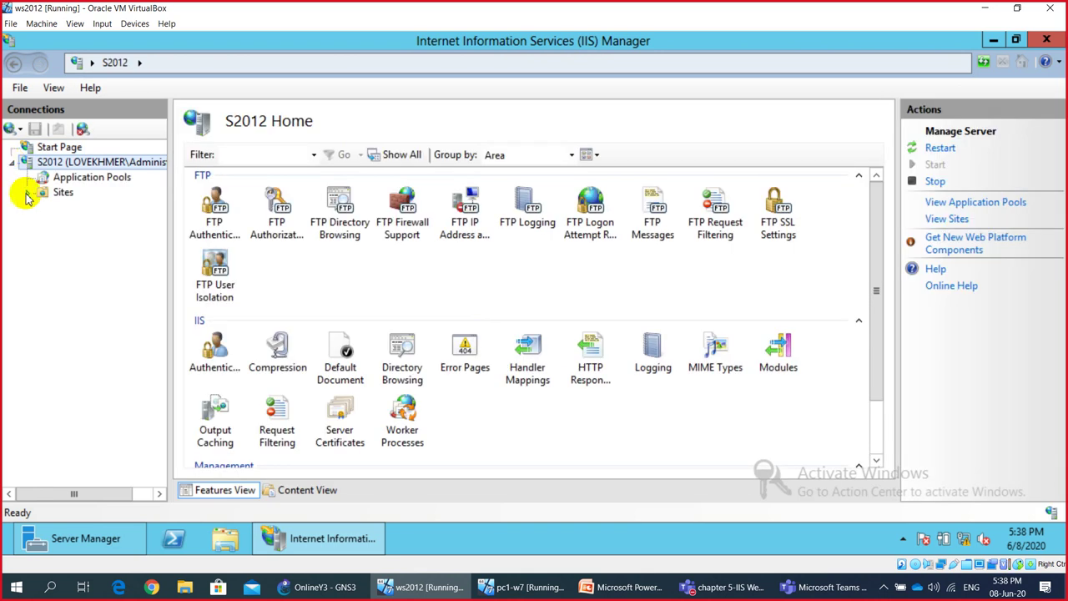
click(27, 194)
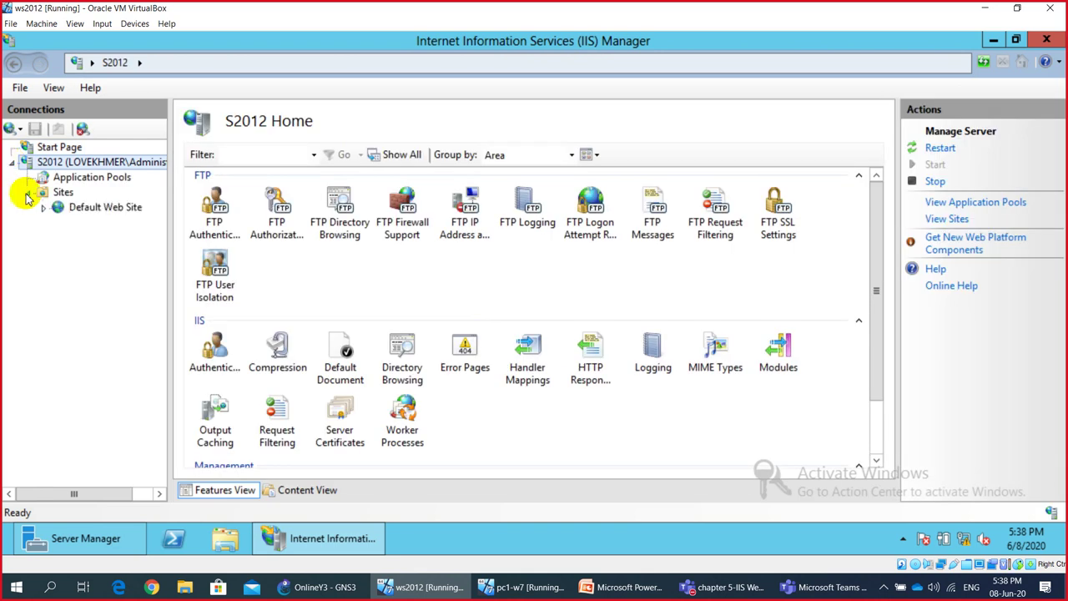
click(114, 212)
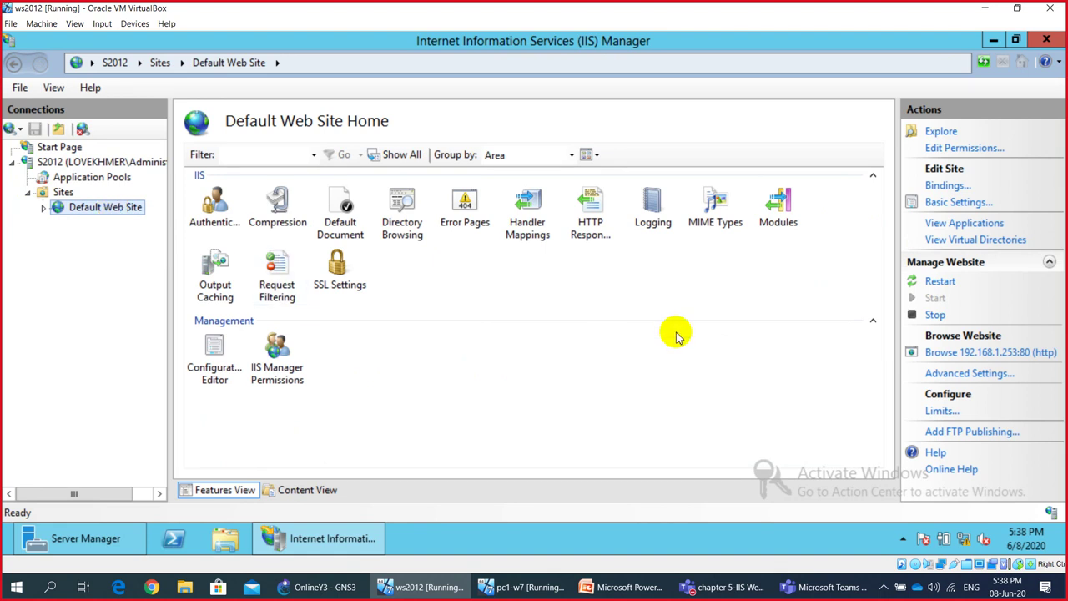
click(994, 353)
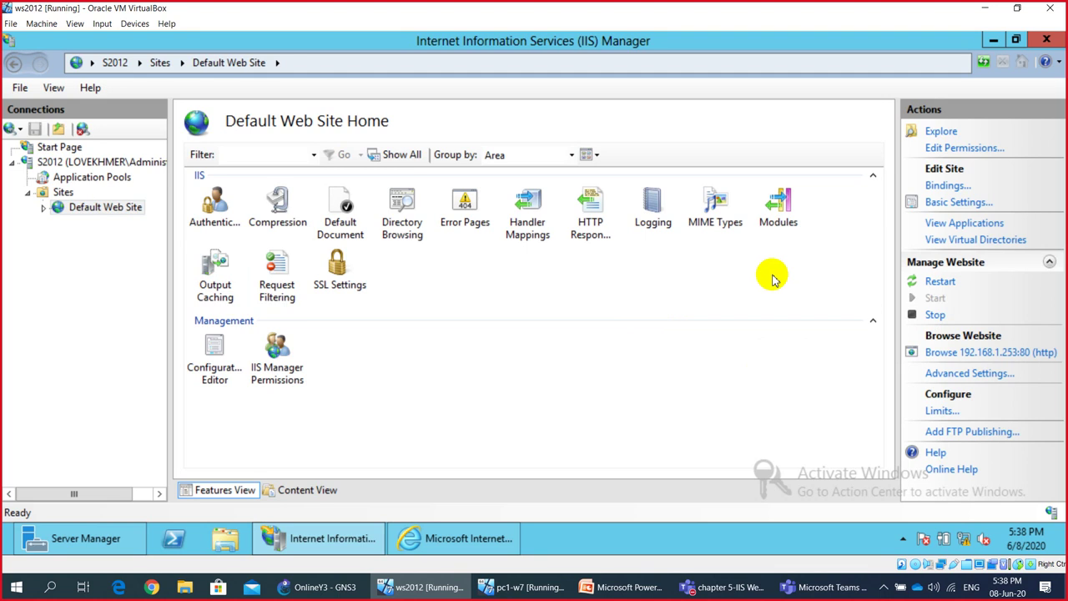
click(442, 546)
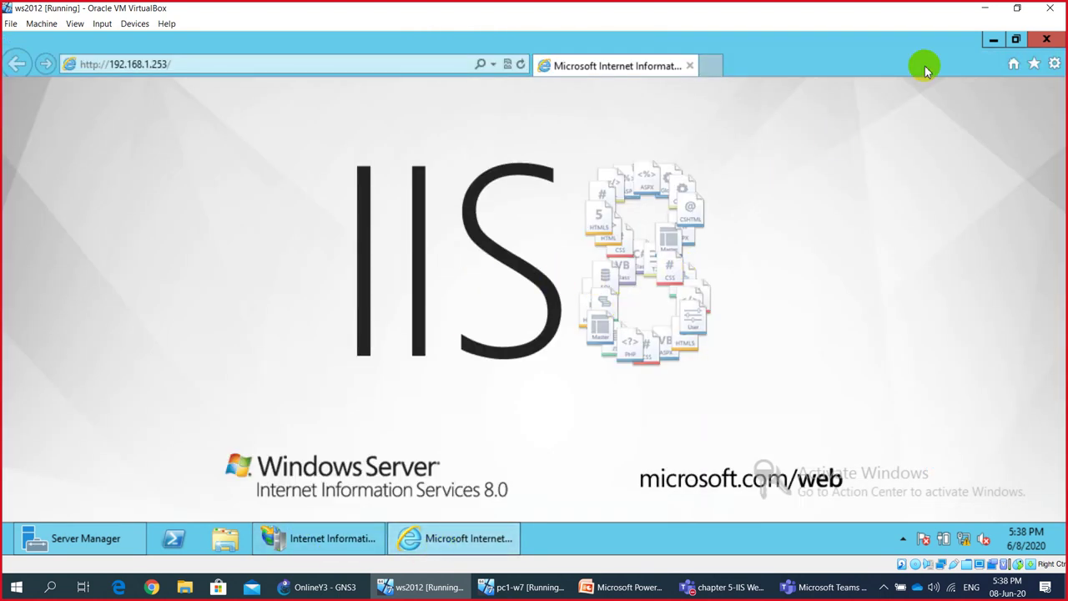
click(1047, 40)
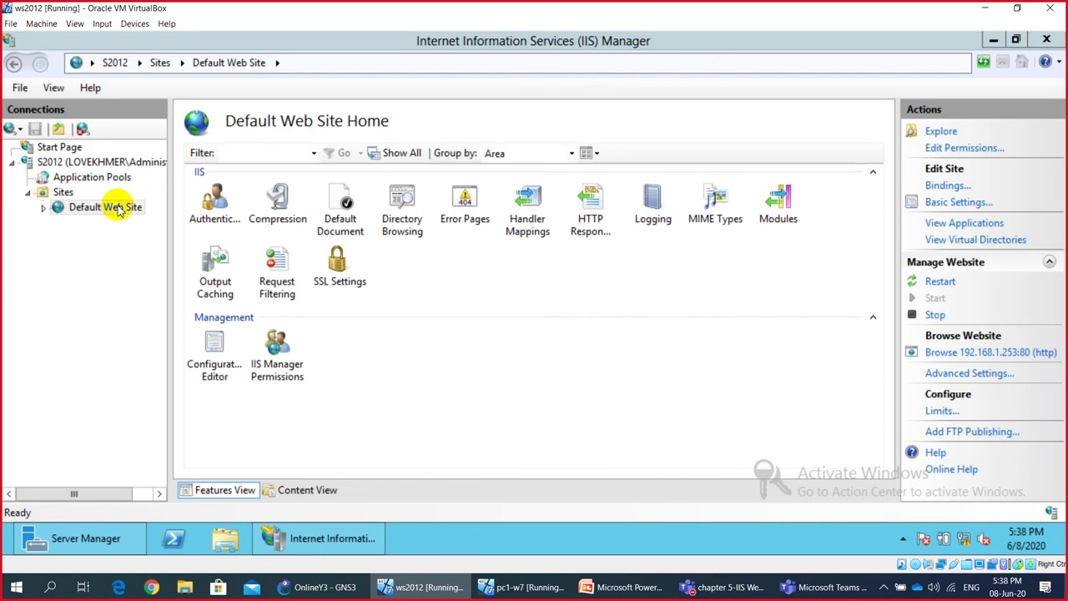
Stop the Default Web Site and show the Sites list with it stopped
right_click(118, 210)
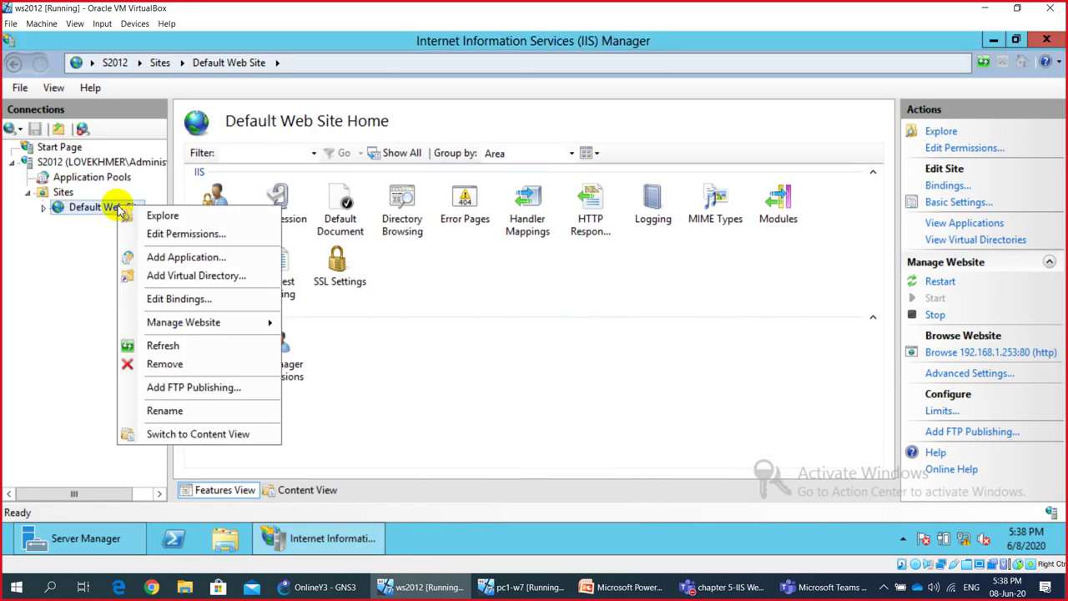
mouse_move(236, 330)
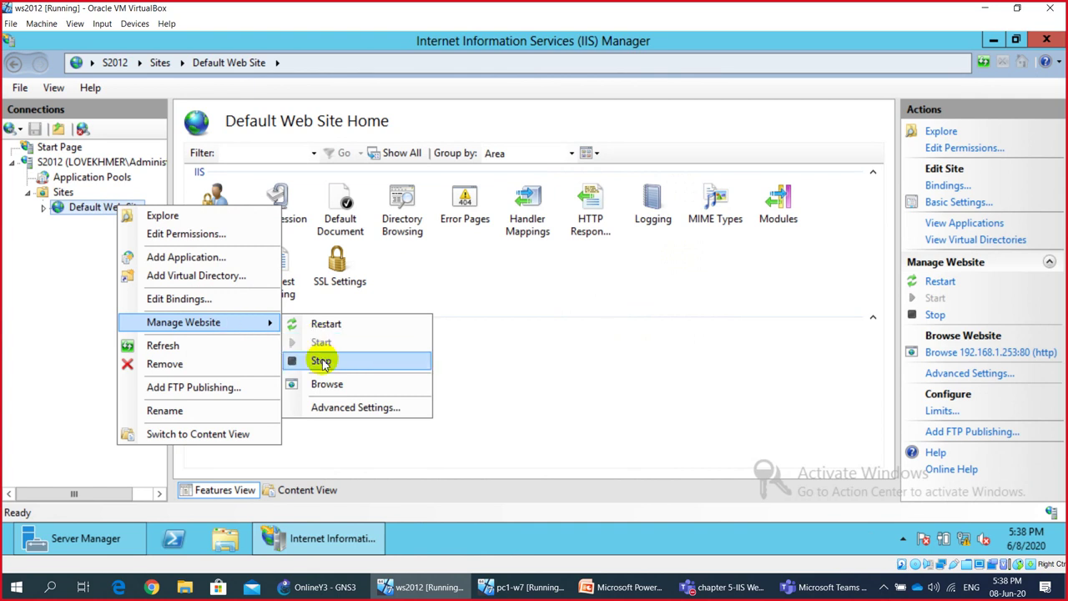
click(320, 361)
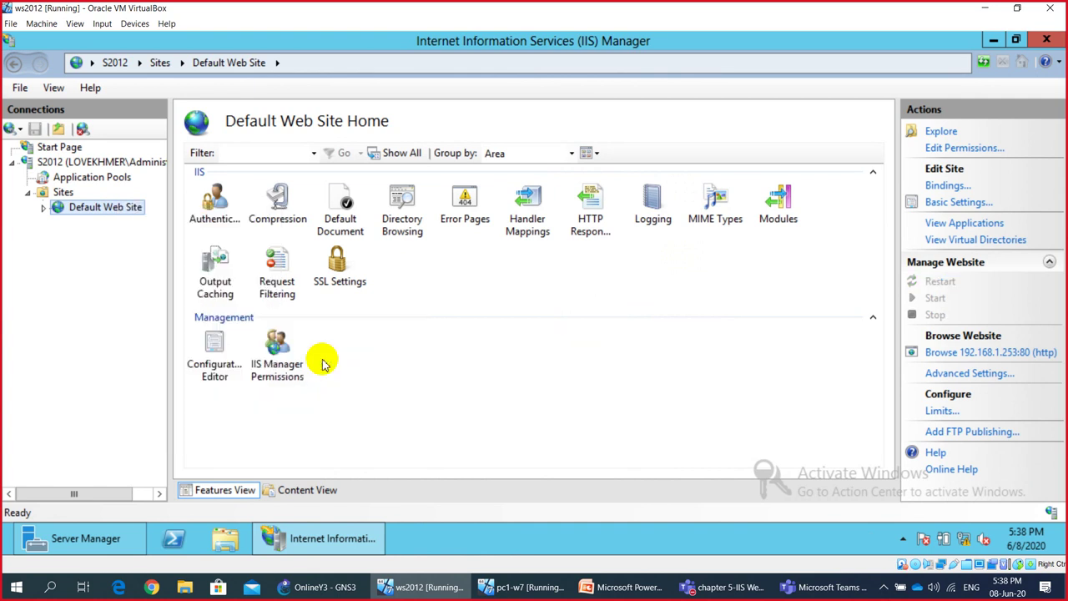
click(63, 193)
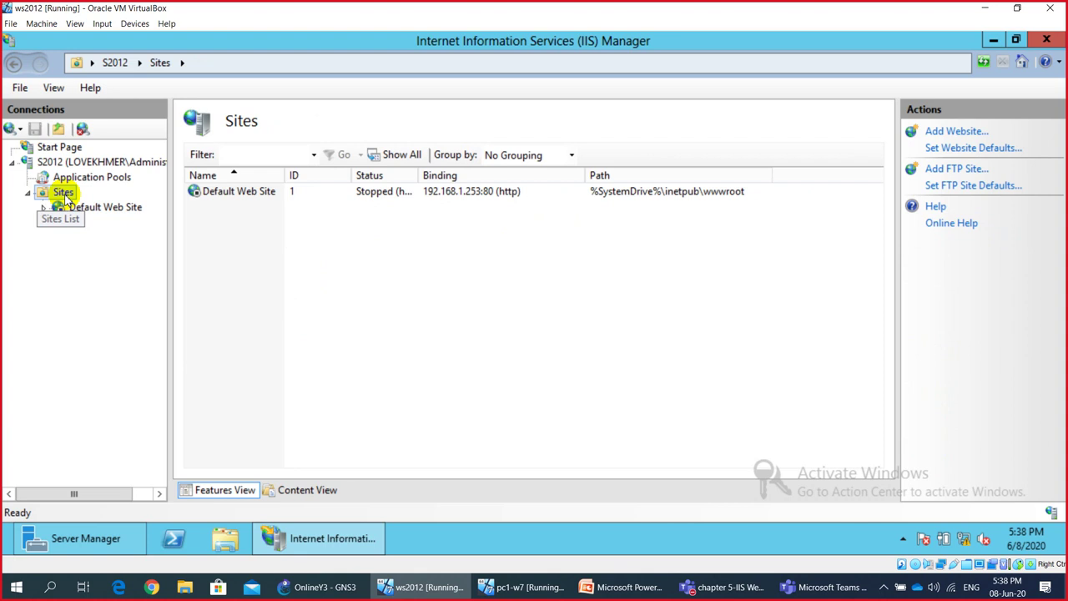
Add a new website named E4-WebSite and browse for its content folder
right_click(65, 199)
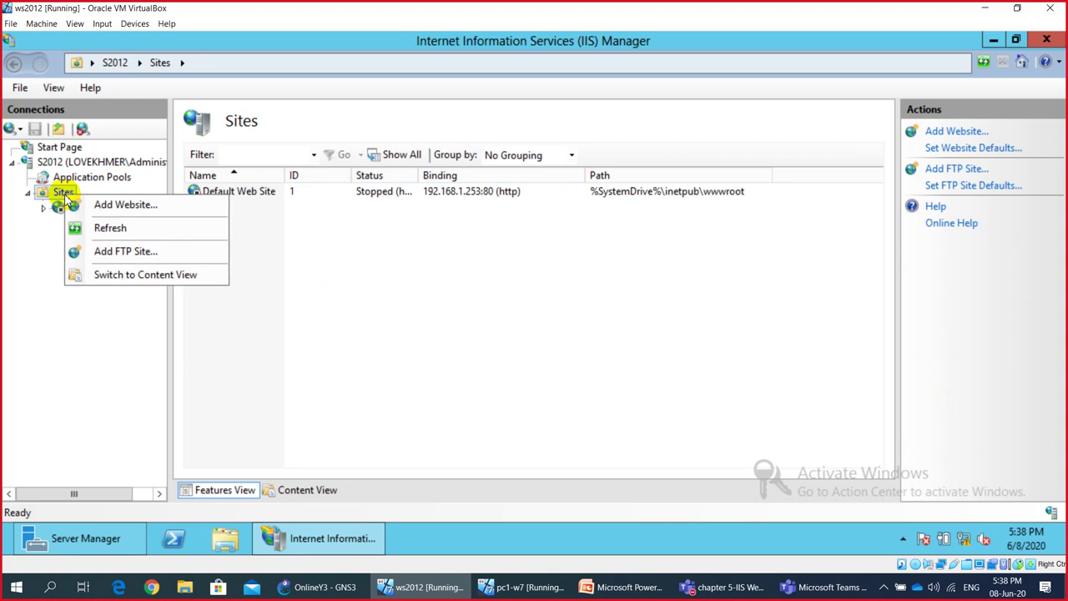
click(125, 205)
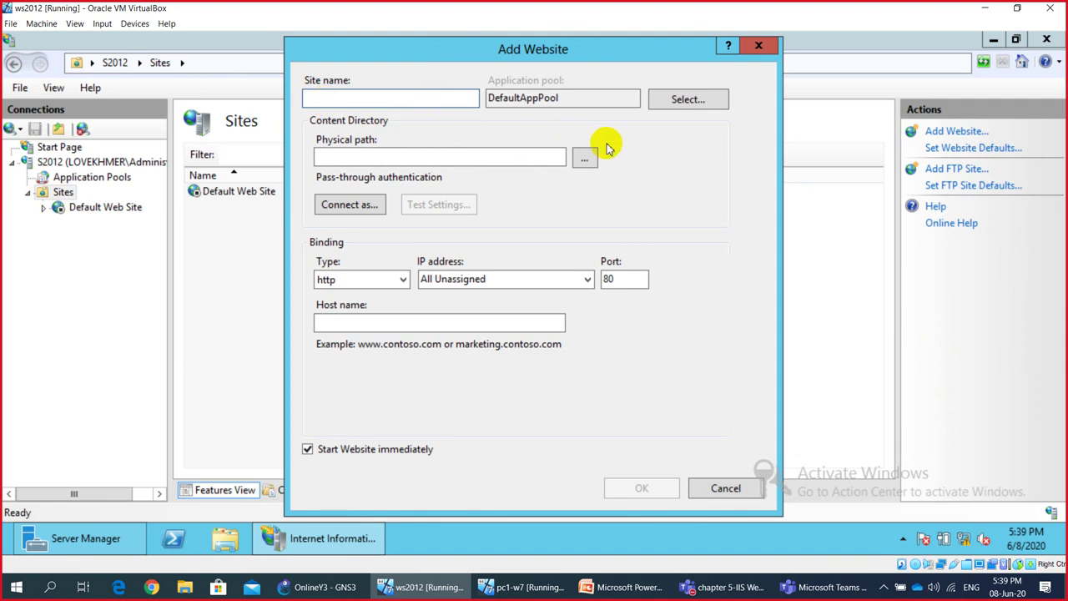
text(E4-WebSite)
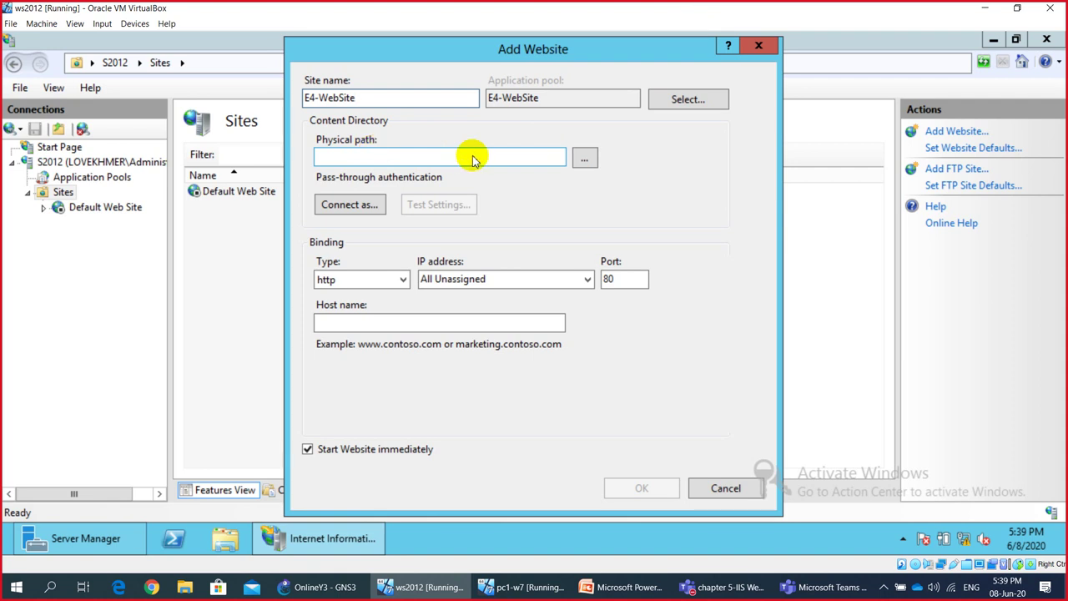
click(584, 158)
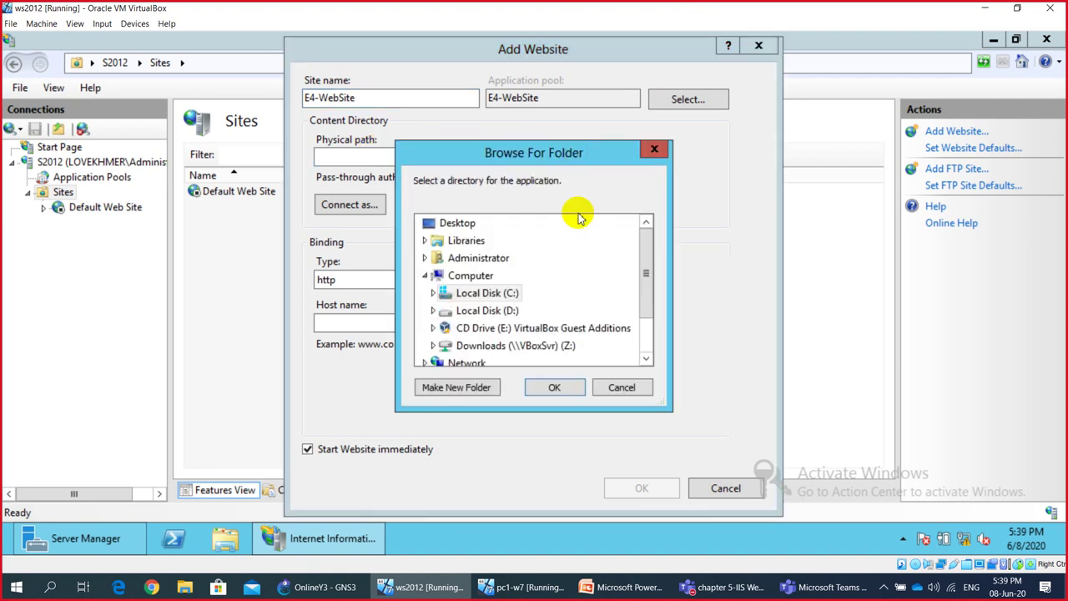
Choose D:\html-multilayer-switch as E4-WebSite's physical path
click(498, 313)
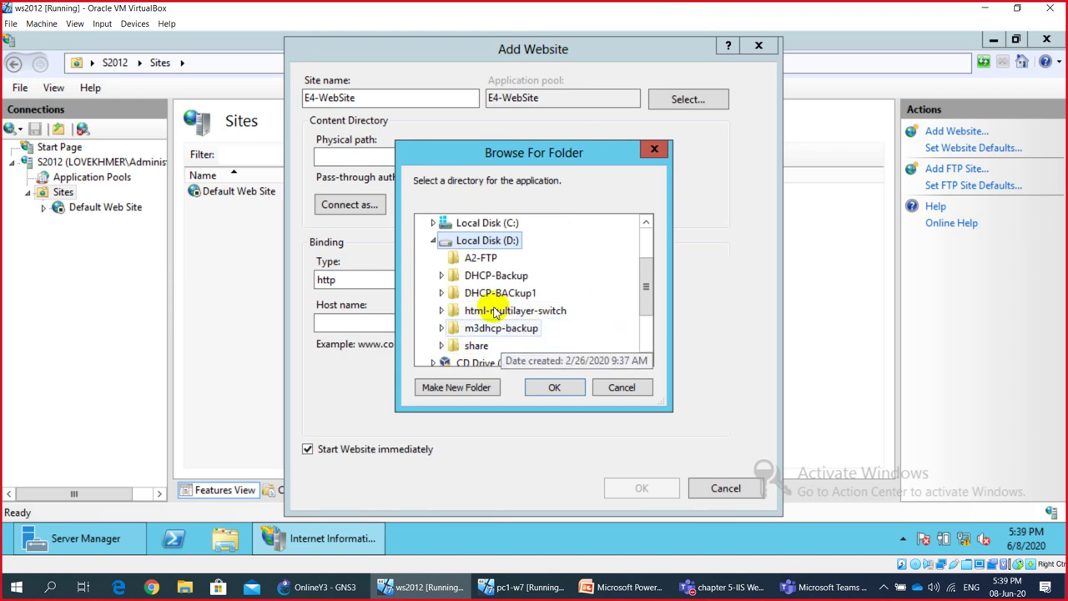
double_click(474, 316)
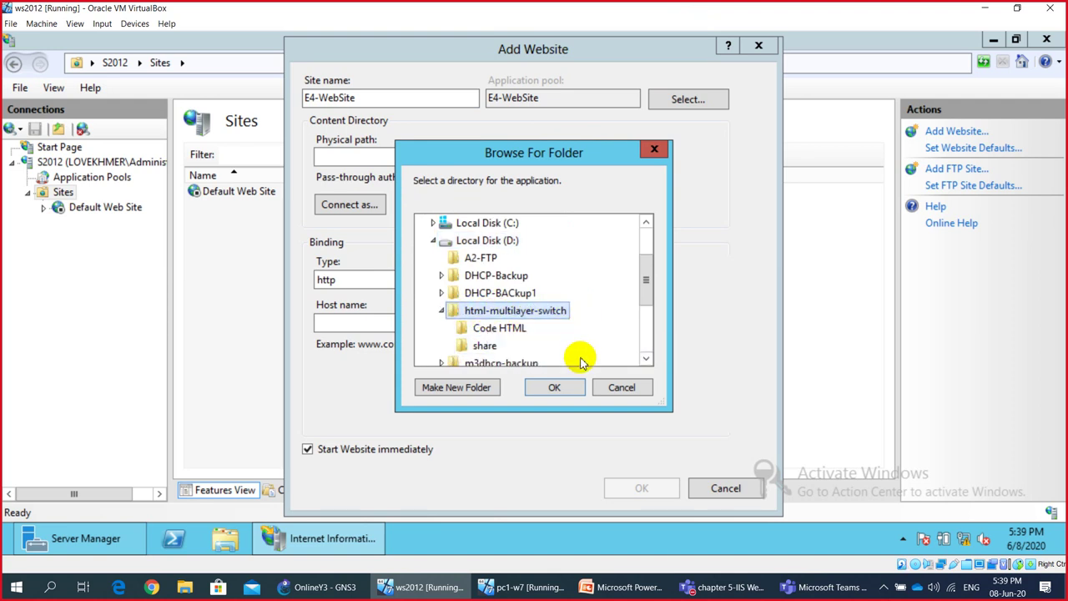
click(555, 389)
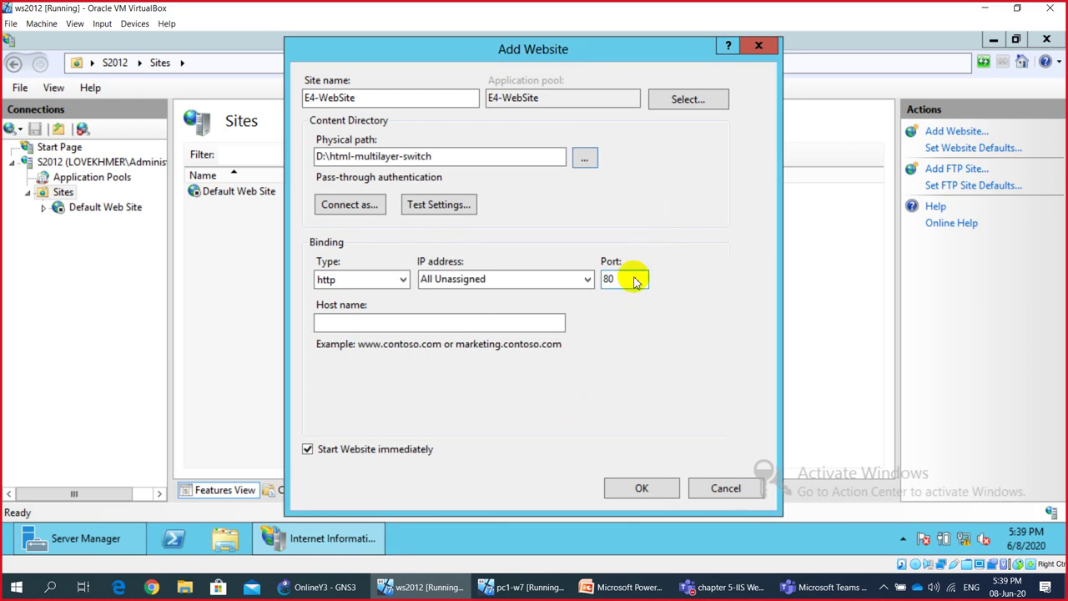
Set the binding type to http after briefly trying https
click(400, 282)
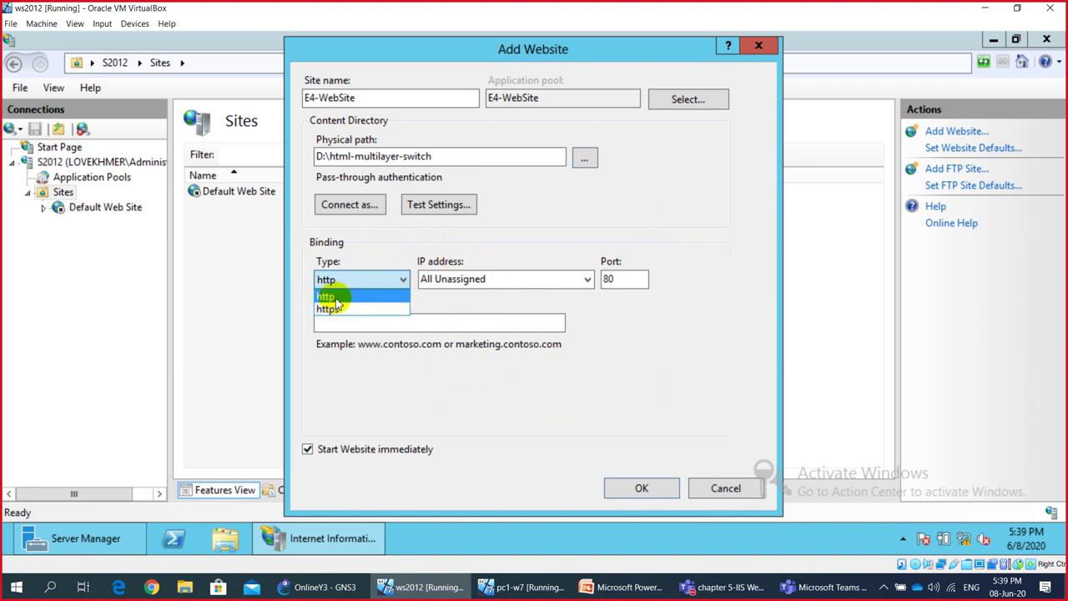
click(329, 310)
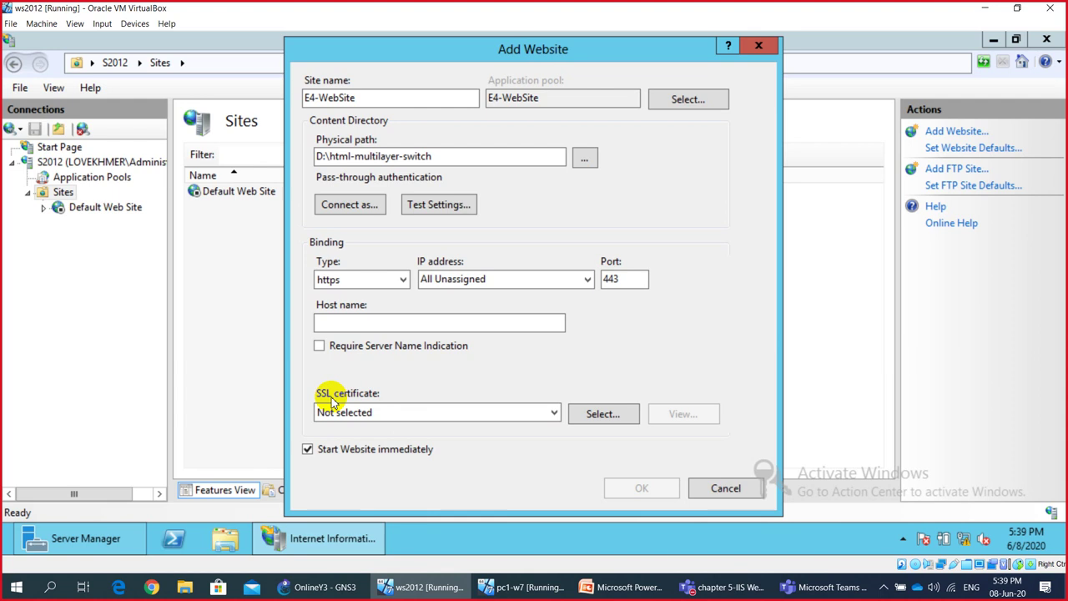
click(404, 284)
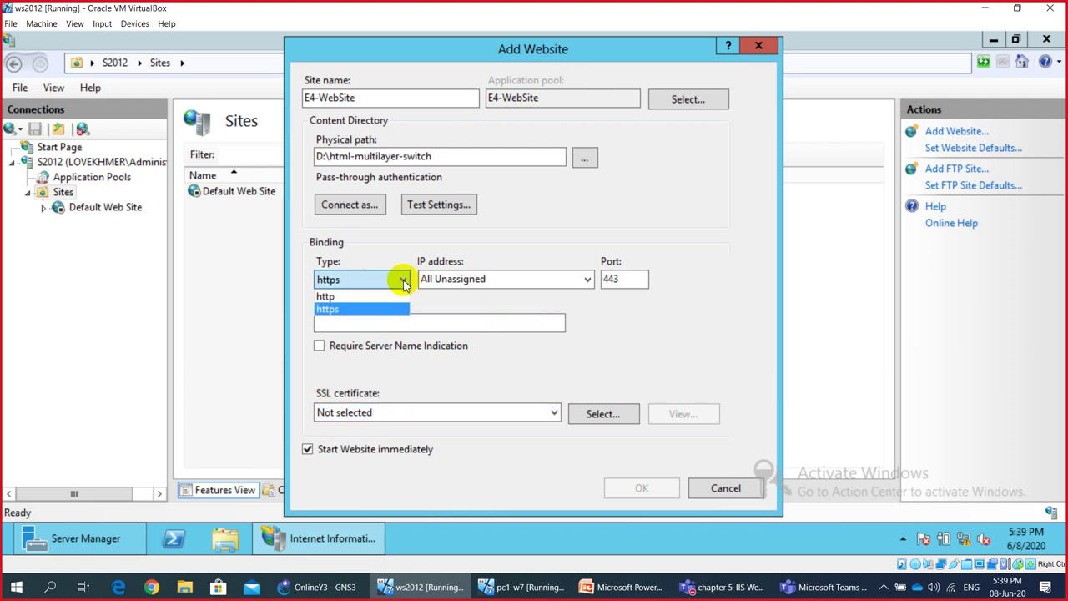
click(326, 298)
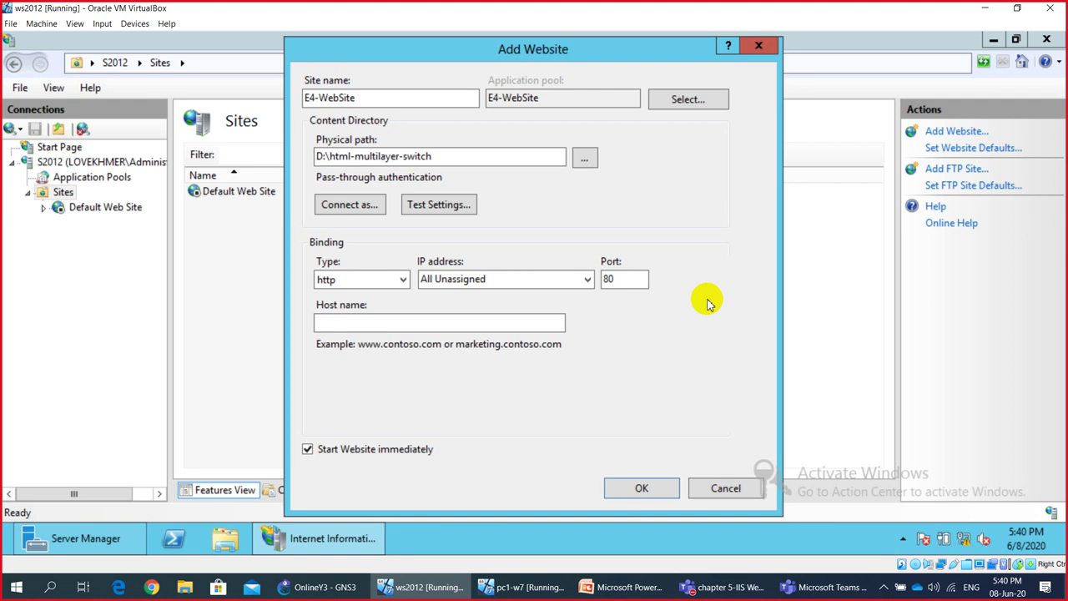
Keep the IP address on All Unassigned after trying 192.168.1.253
click(587, 282)
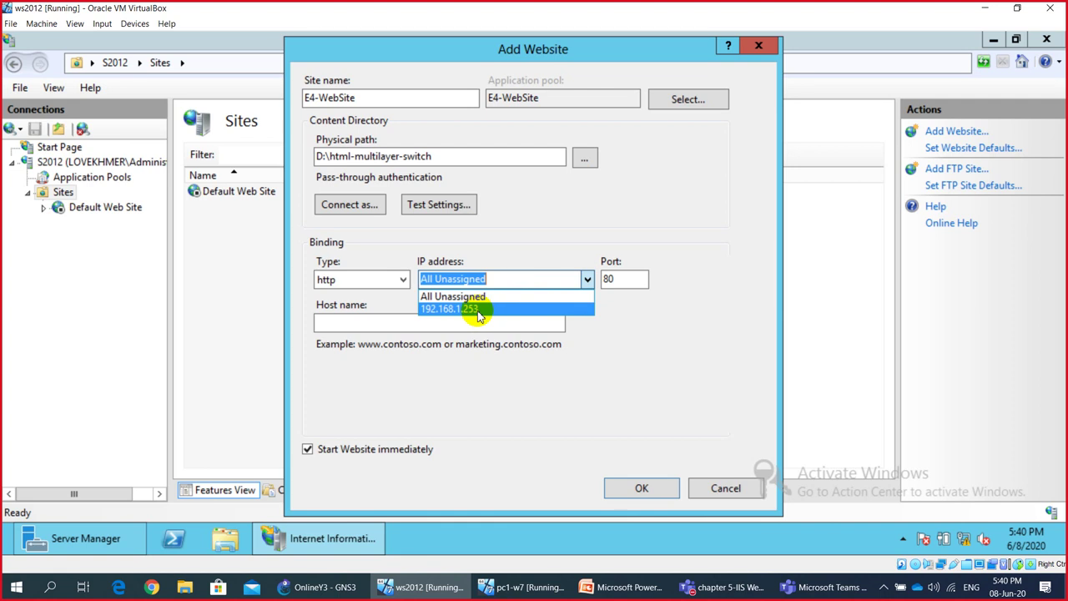
click(480, 310)
click(587, 282)
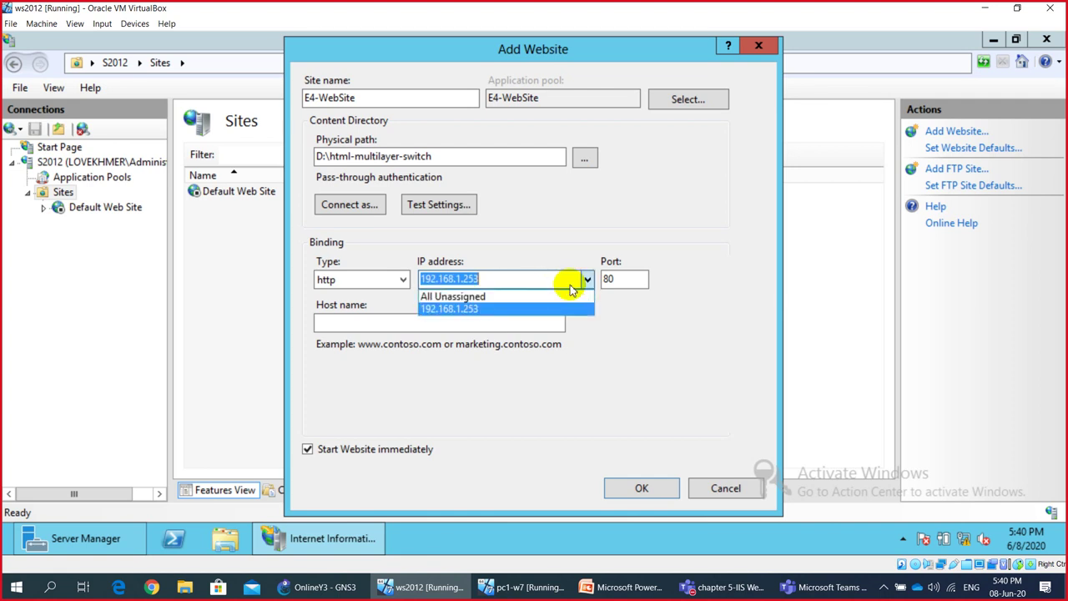
click(496, 295)
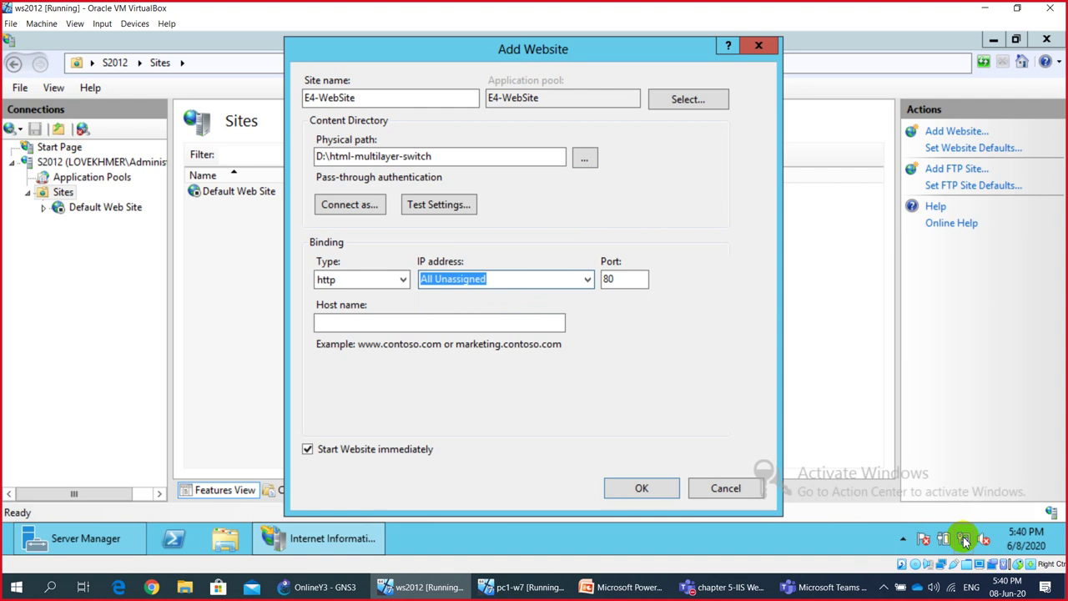
click(586, 280)
click(486, 308)
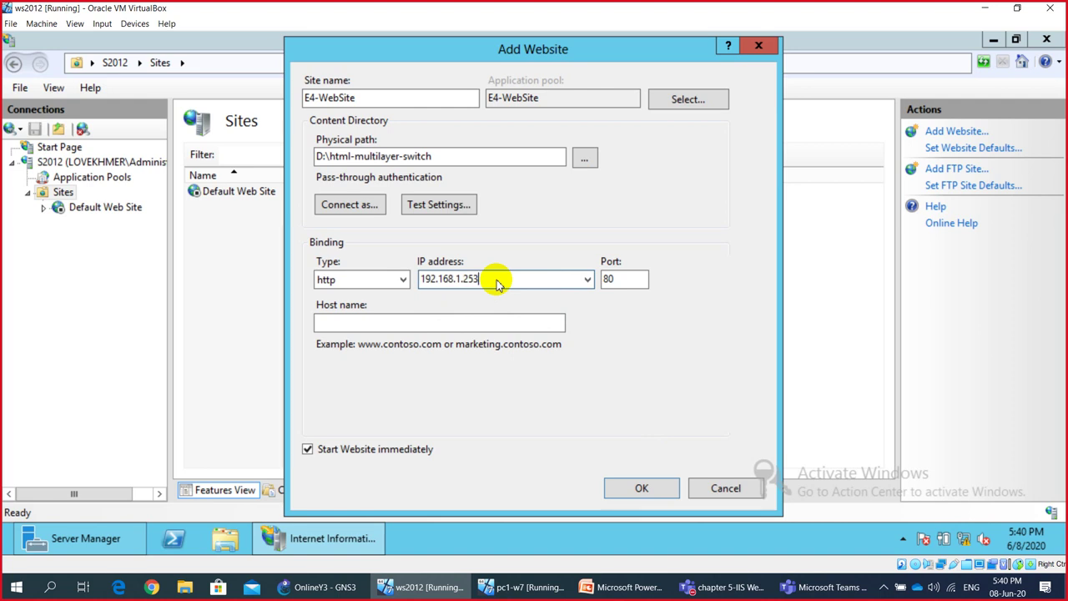
click(584, 281)
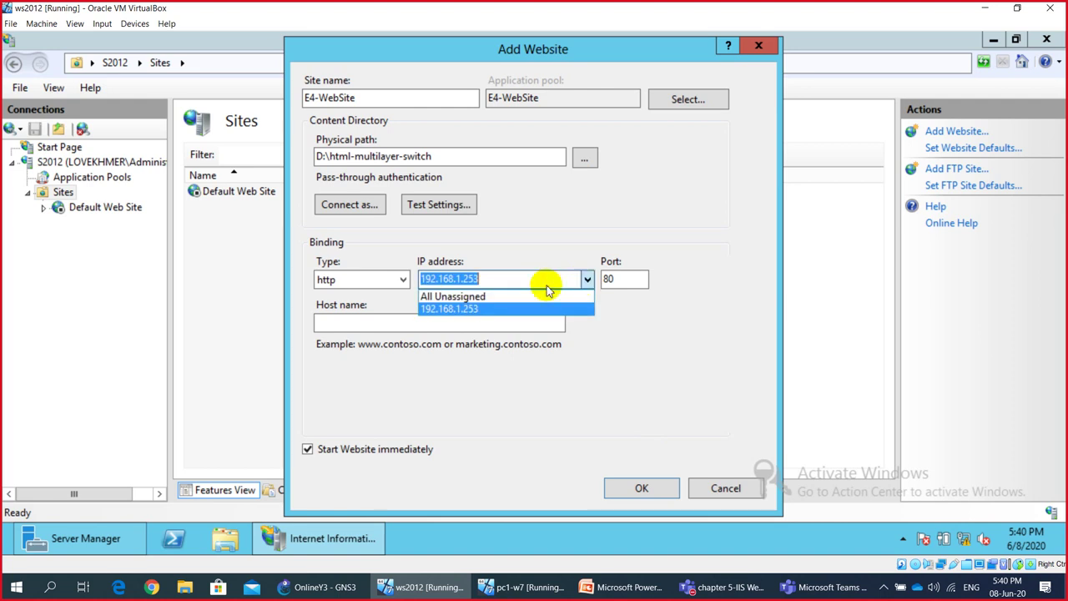
click(488, 296)
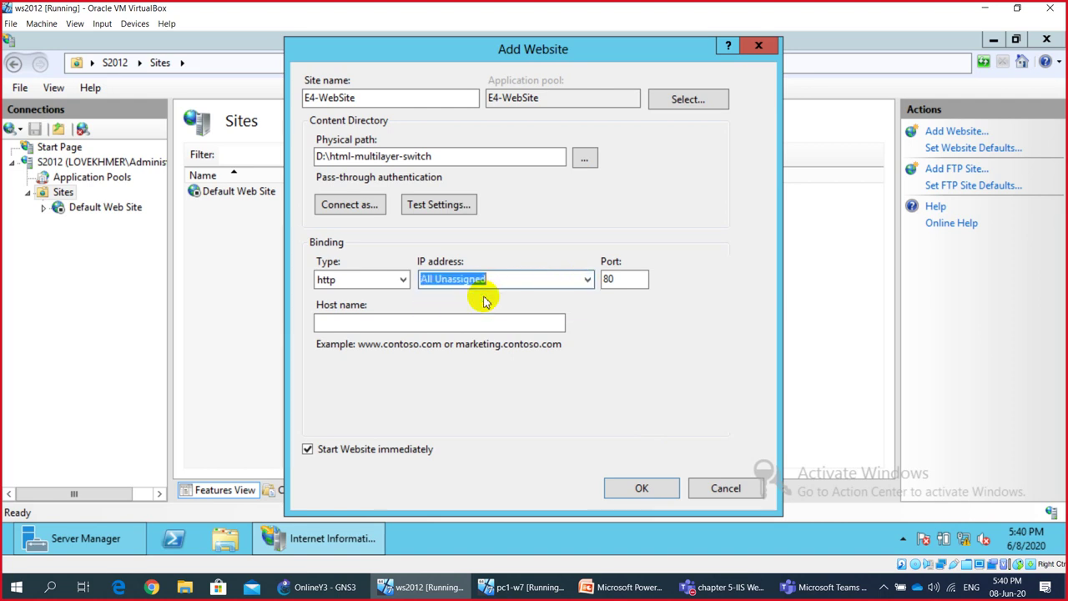
Keep port 80 and create E4-WebSite with these binding settings
click(616, 279)
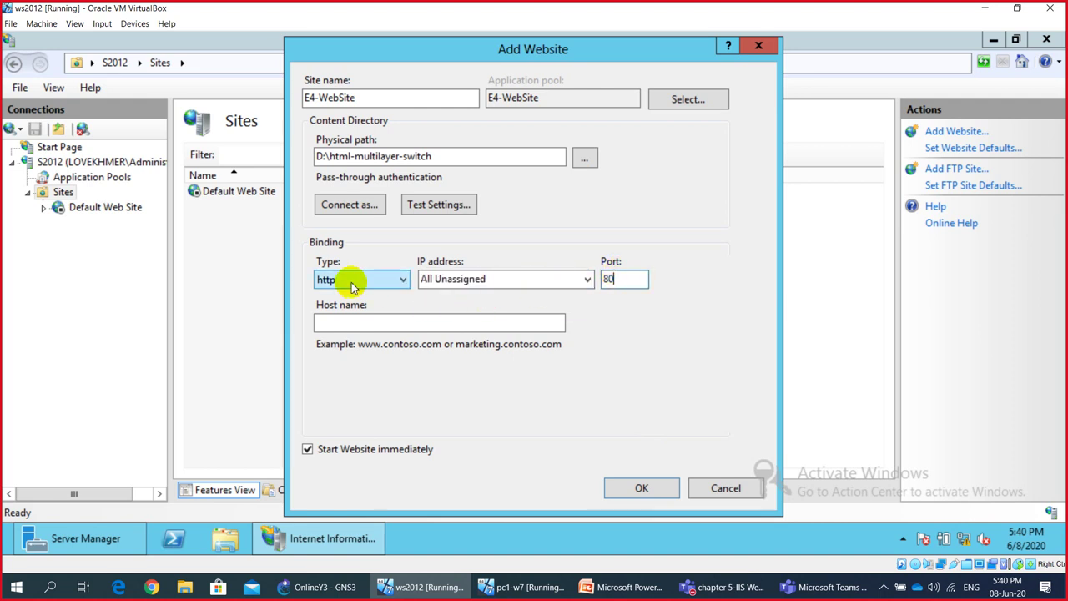
click(388, 324)
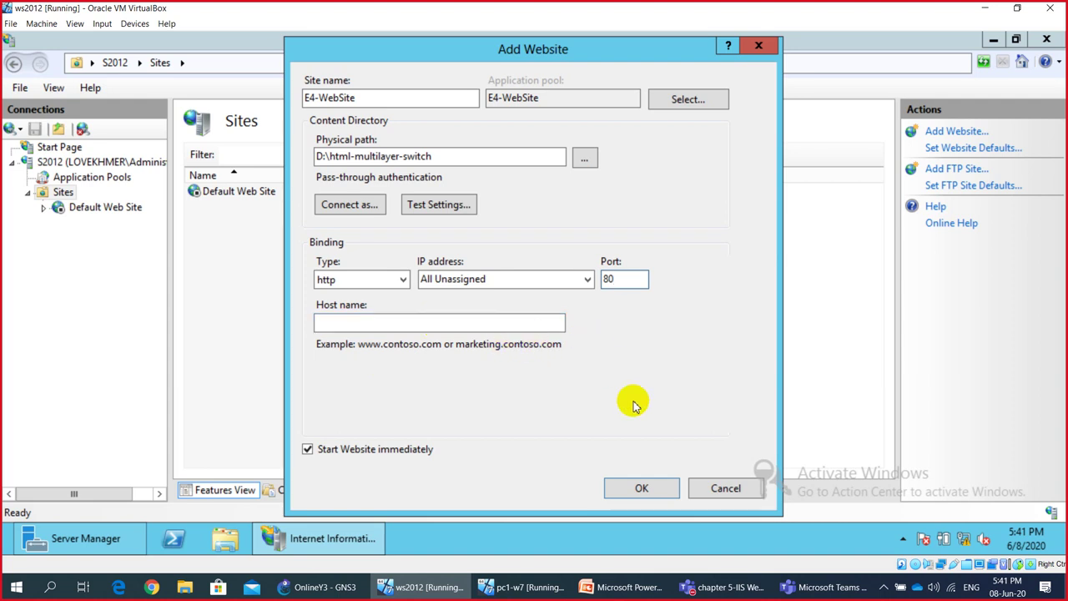
click(643, 490)
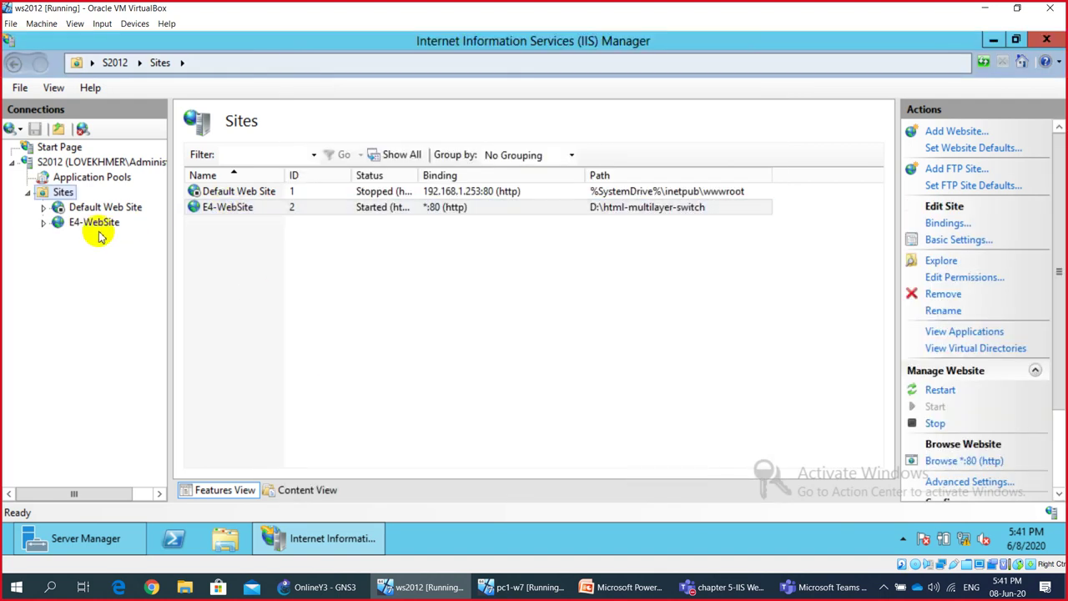
Open E4-WebSite's Default Document list and select the example.html entry
click(99, 230)
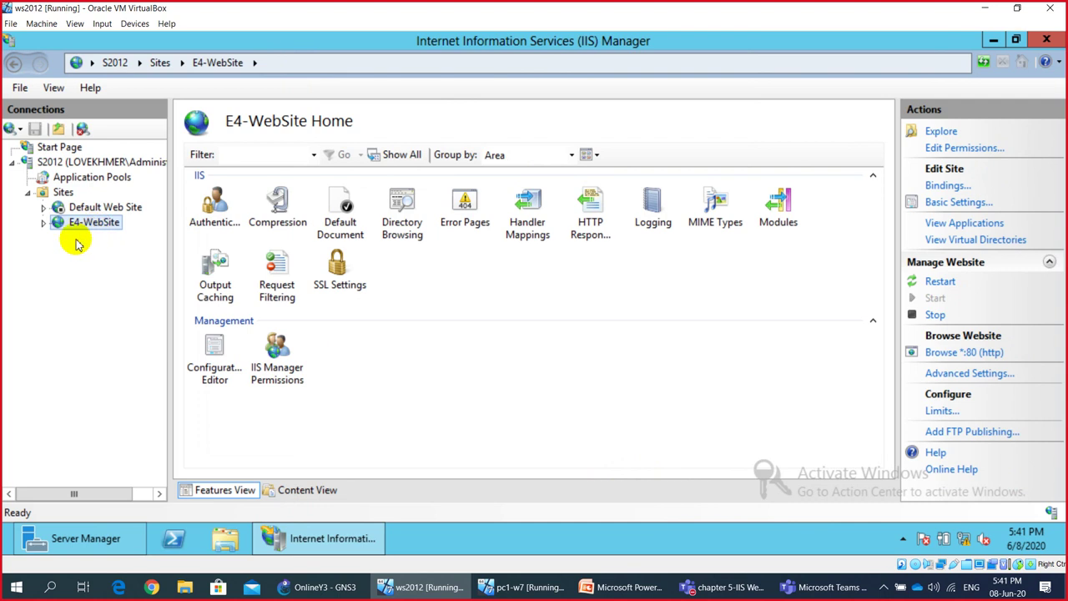
double_click(343, 222)
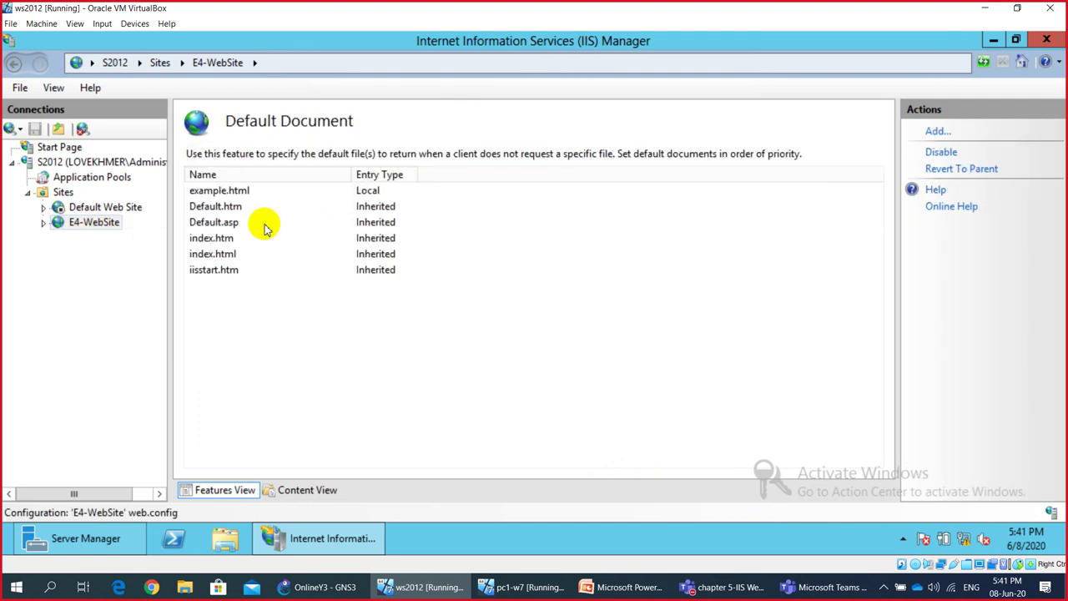
click(215, 191)
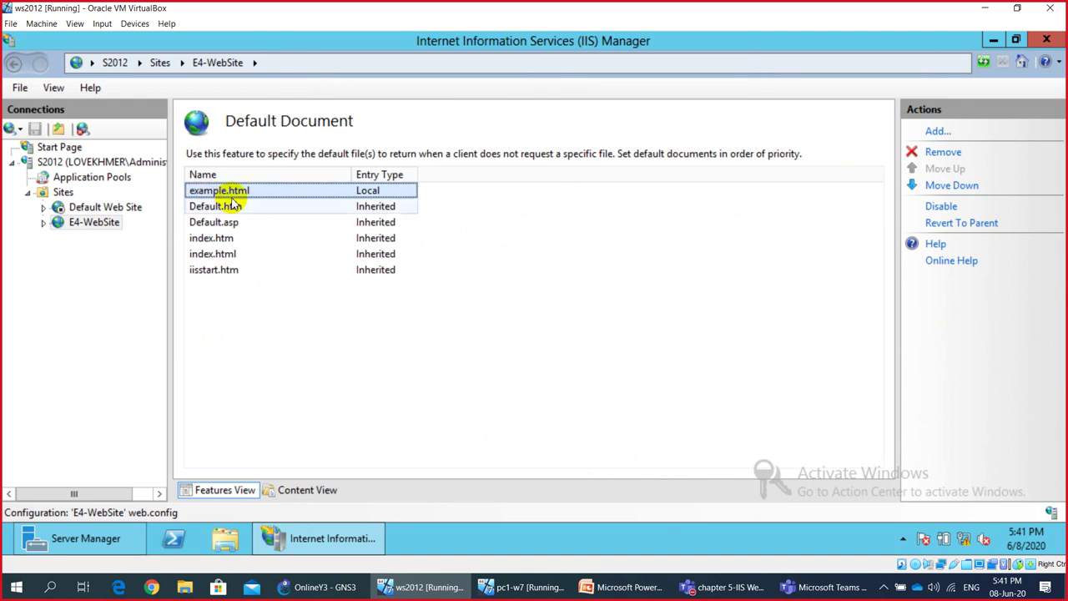
right_click(220, 192)
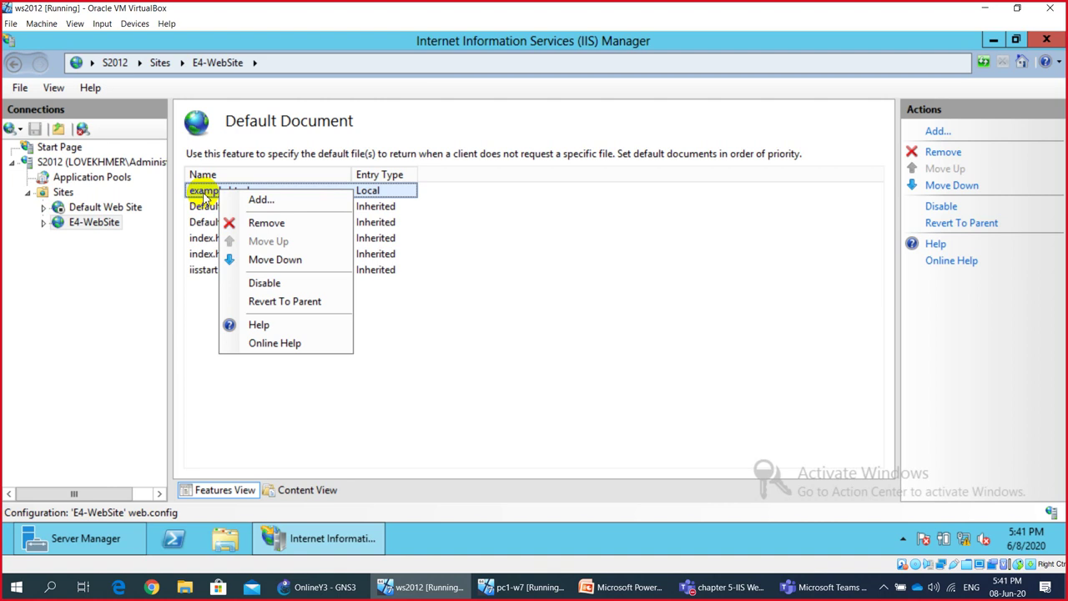
click(406, 370)
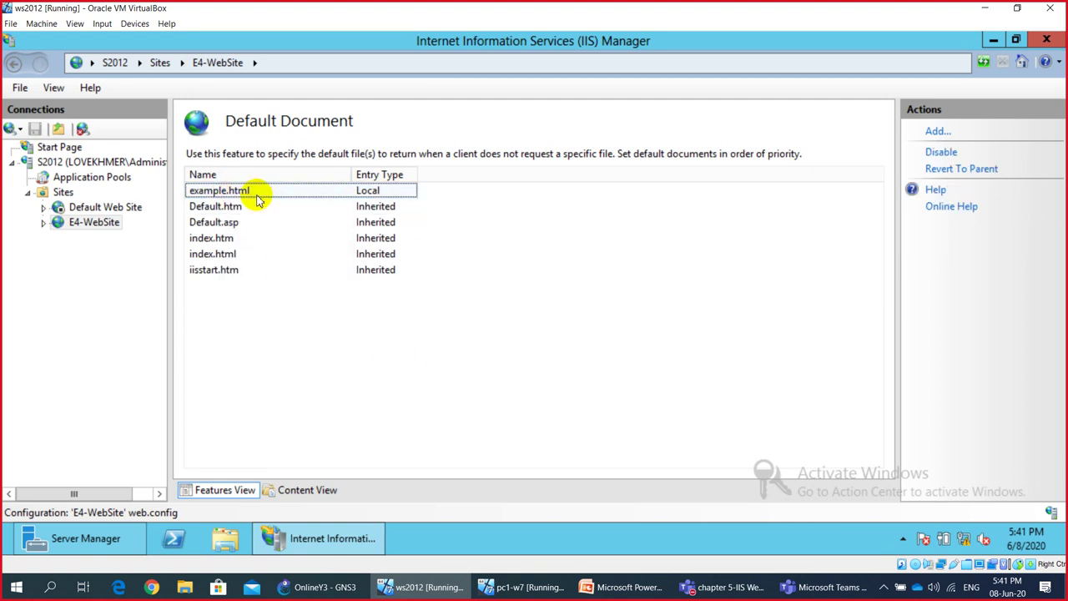
Remove example.html from the default documents and return to the E4-WebSite overview
click(261, 192)
right_click(262, 194)
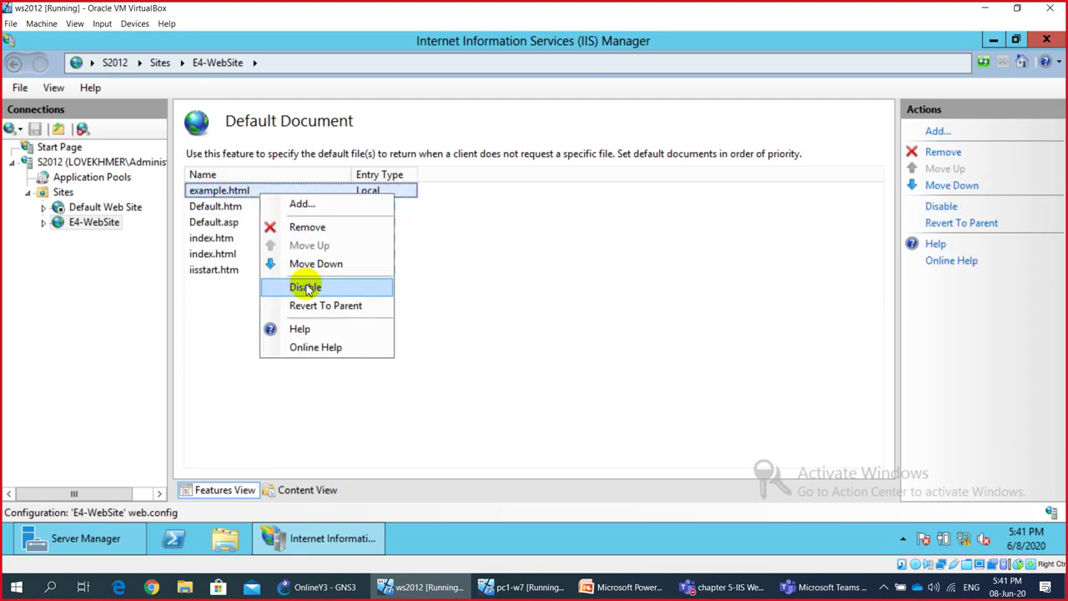
click(310, 228)
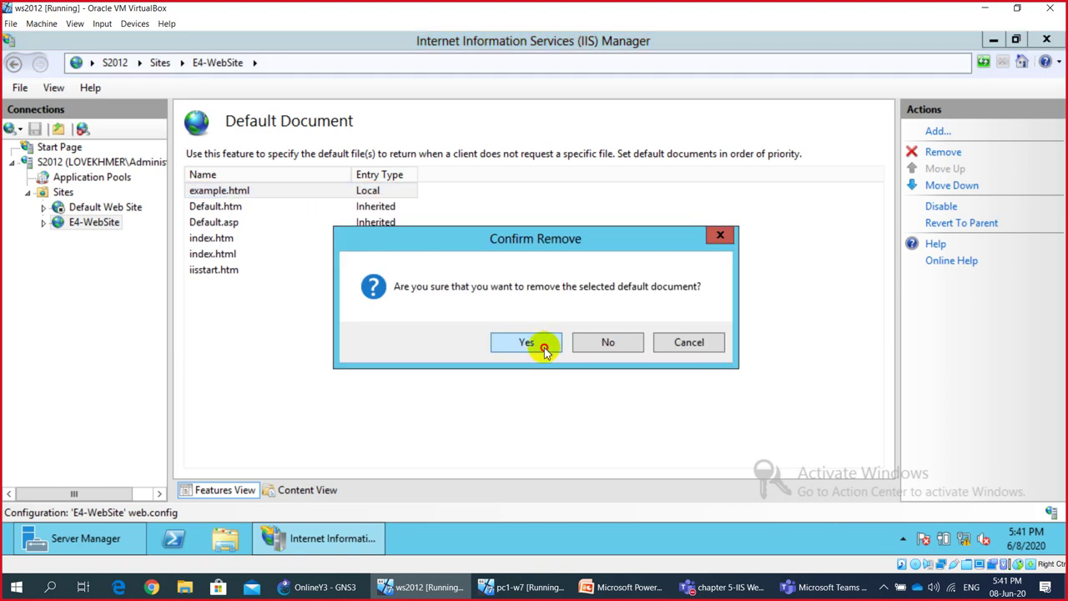
click(541, 344)
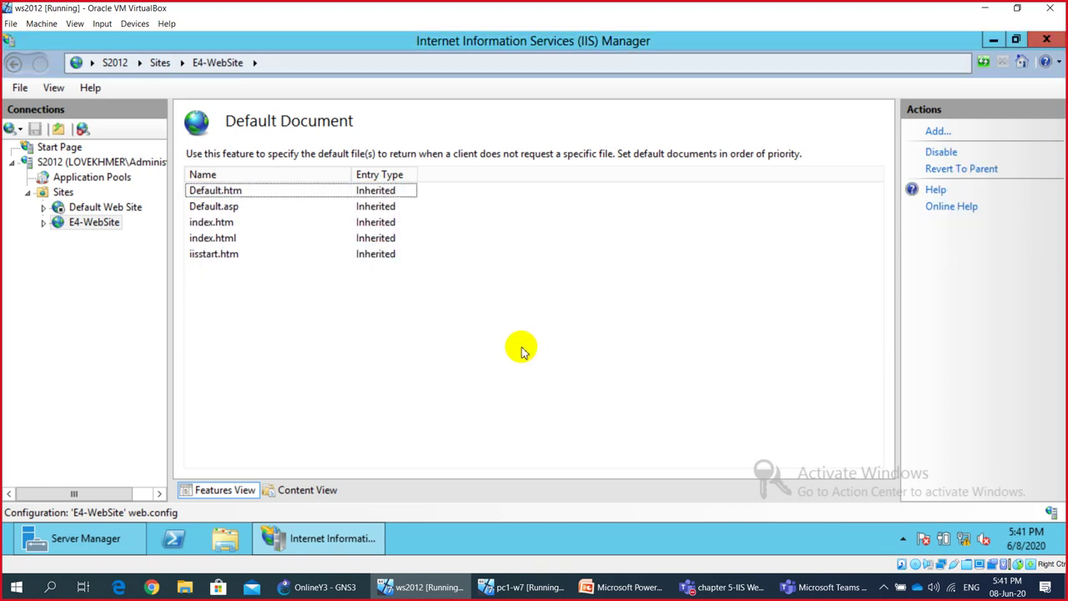
click(96, 227)
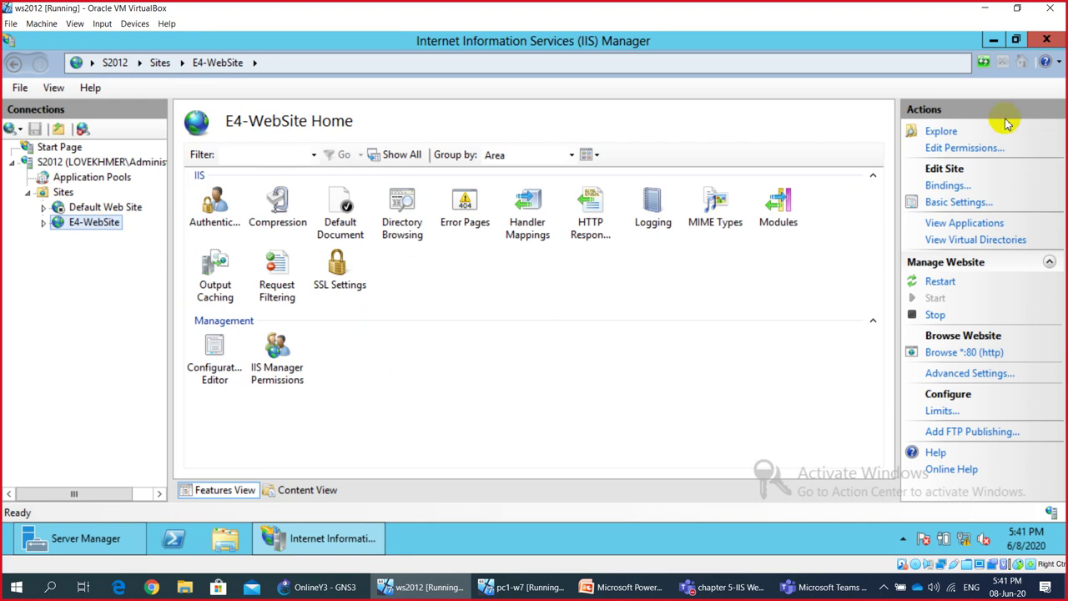
Open example.html from the site folder in IE and select its file name in the address
click(939, 132)
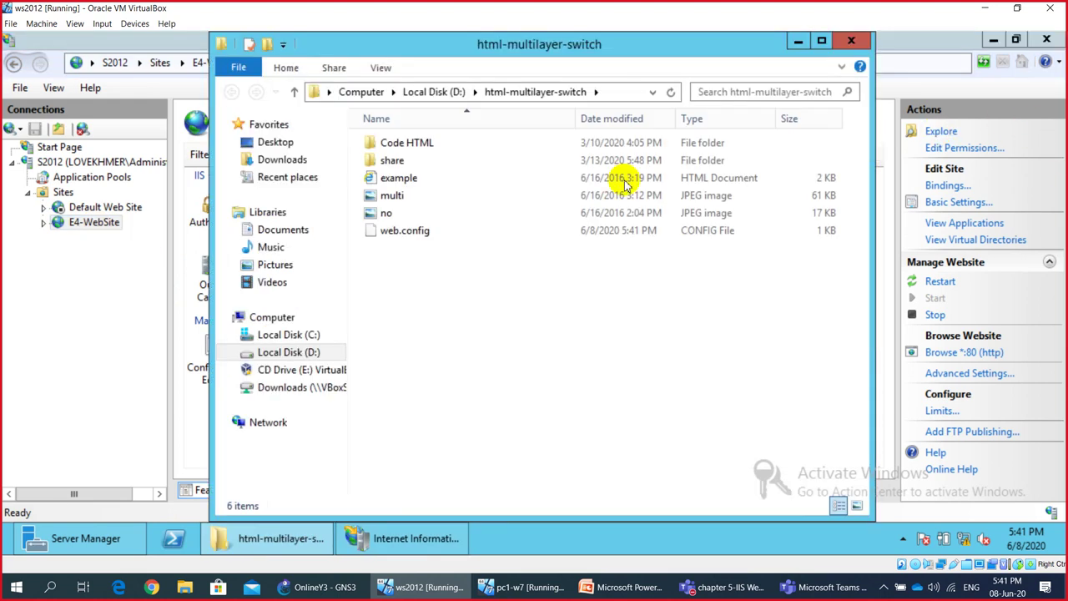
double_click(399, 181)
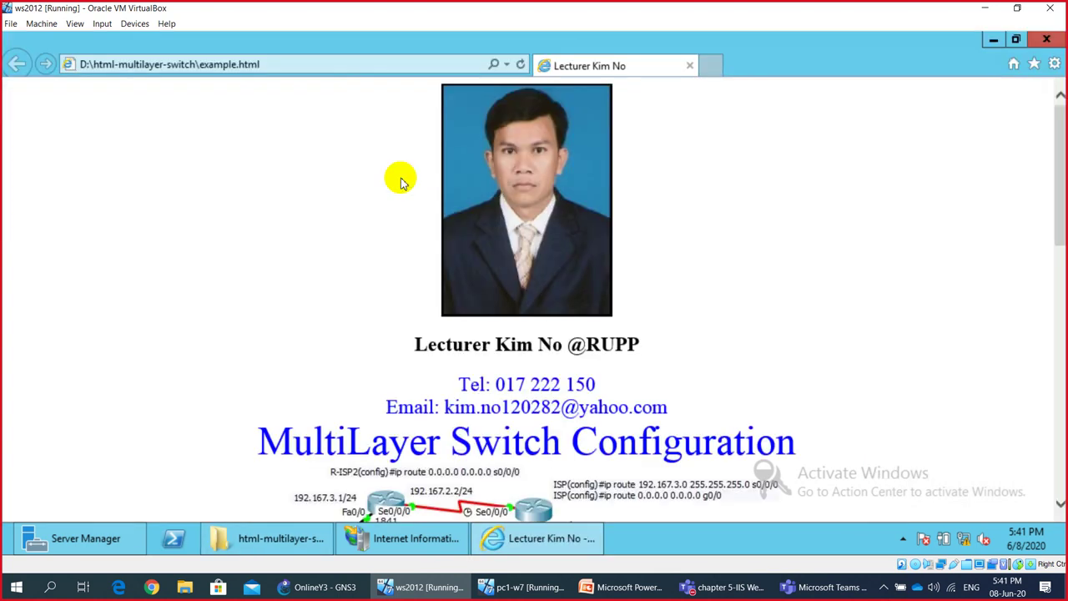
click(234, 71)
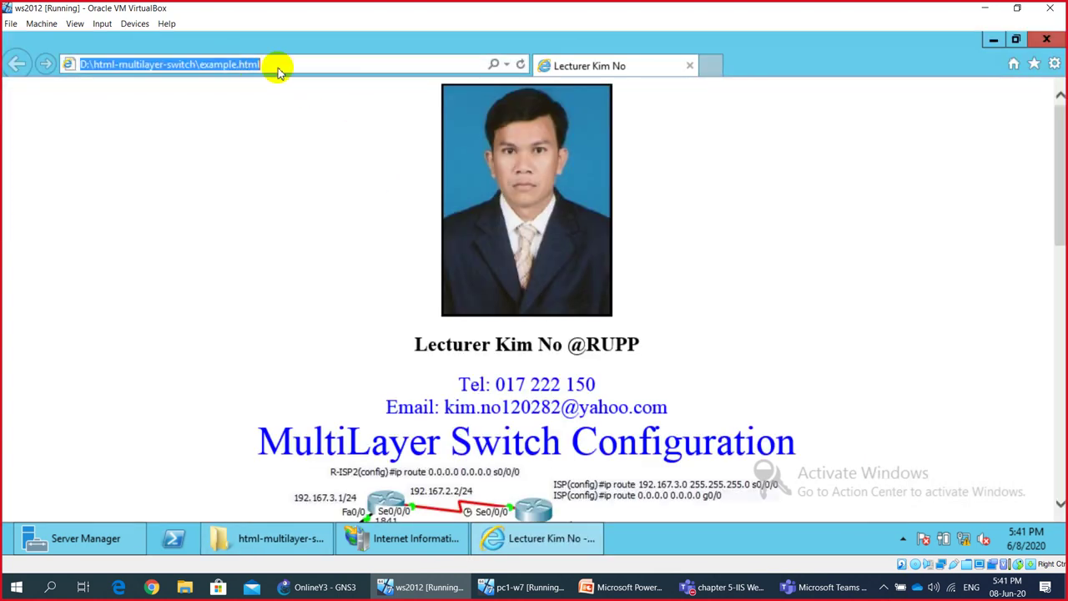
click(267, 71)
drag(275, 71, 200, 70)
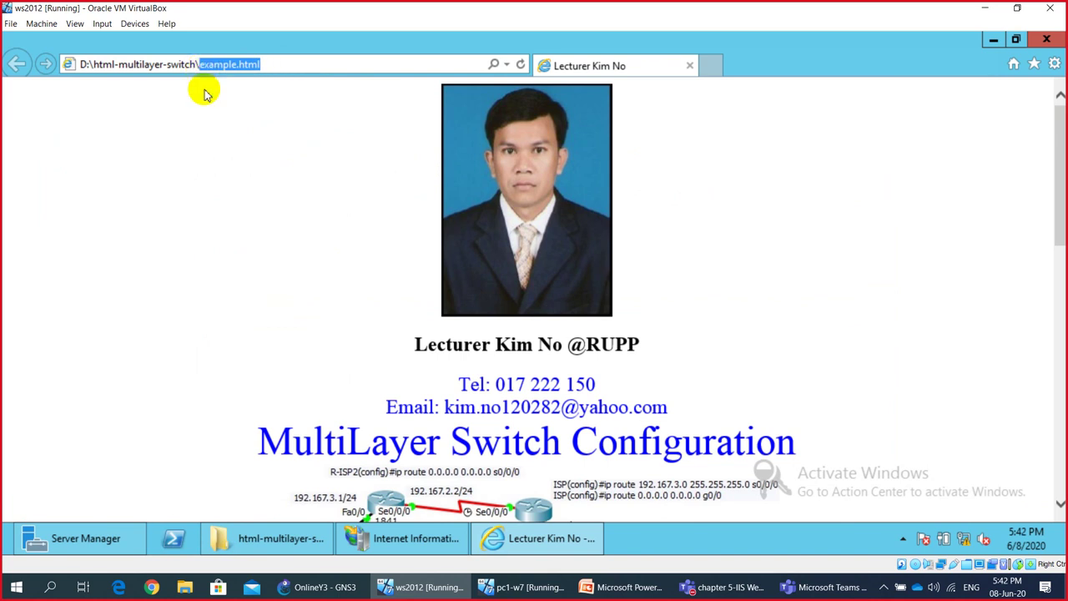
Copy example.html, then close the browser and the html-multilayer-switch folder window
right_click(251, 67)
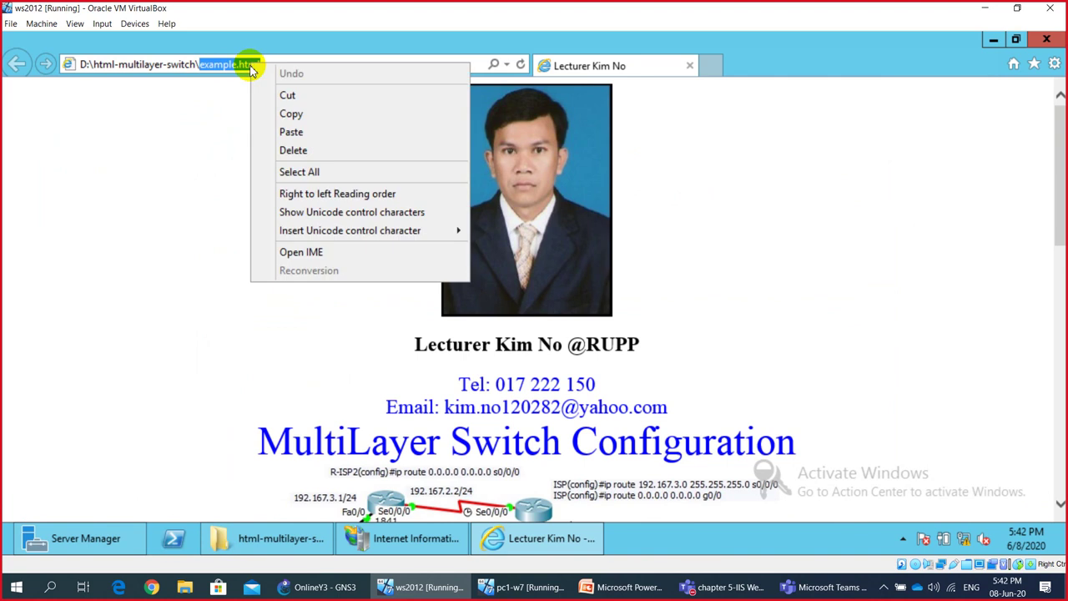
click(294, 111)
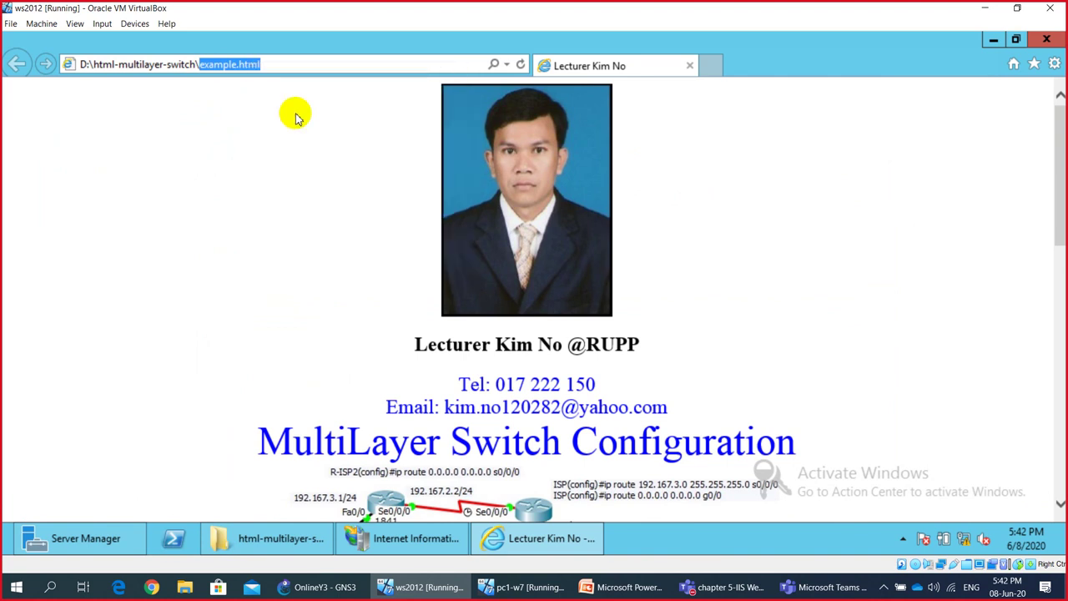
click(1050, 42)
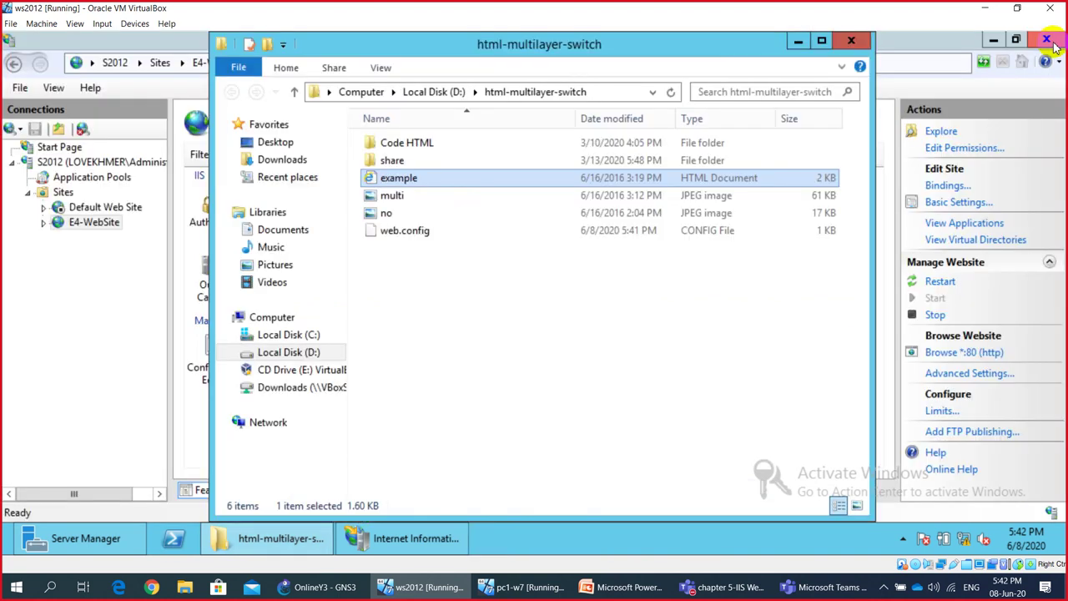
click(850, 42)
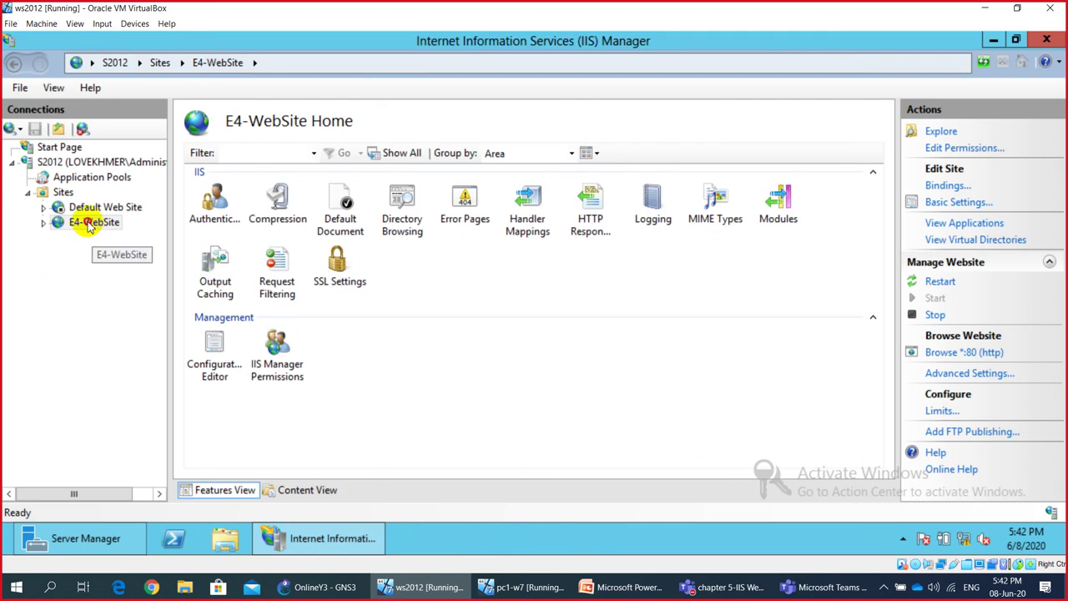
Add example.html as a default document of E4-WebSite by pasting its name
double_click(346, 205)
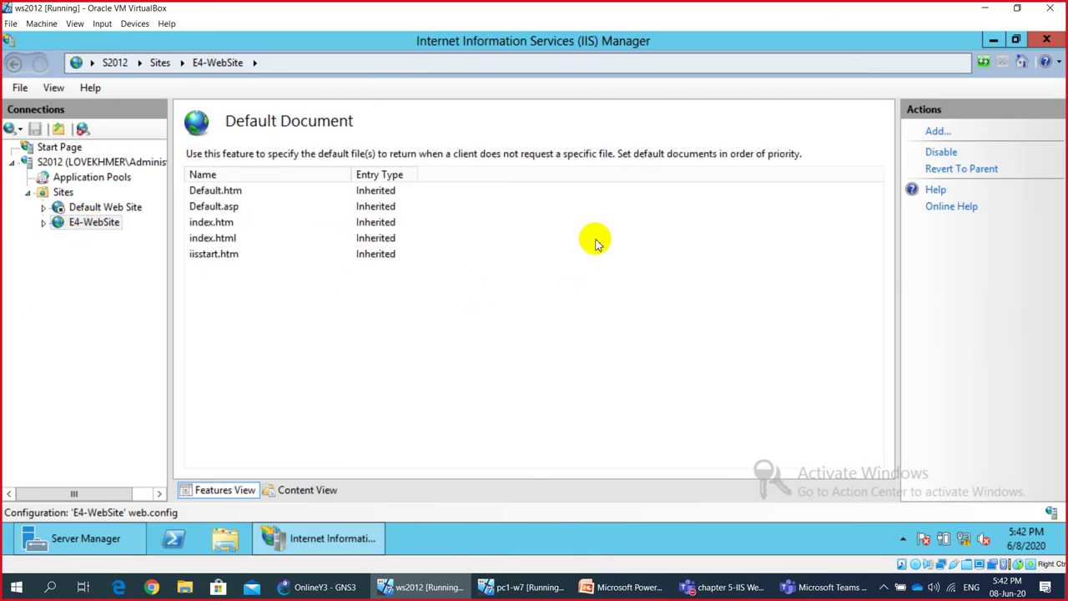
right_click(597, 244)
click(637, 248)
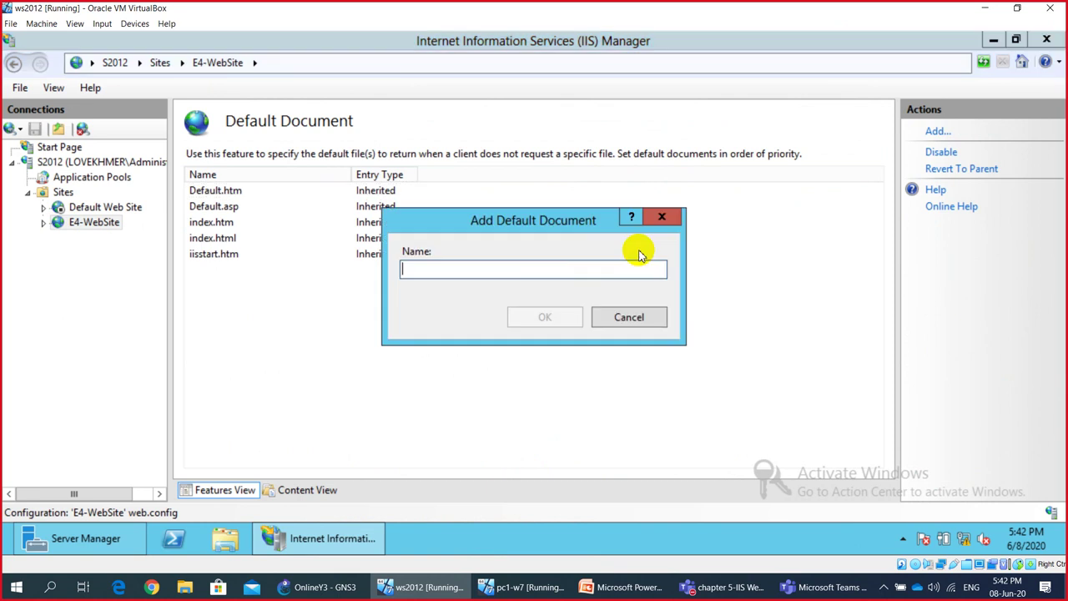
right_click(526, 265)
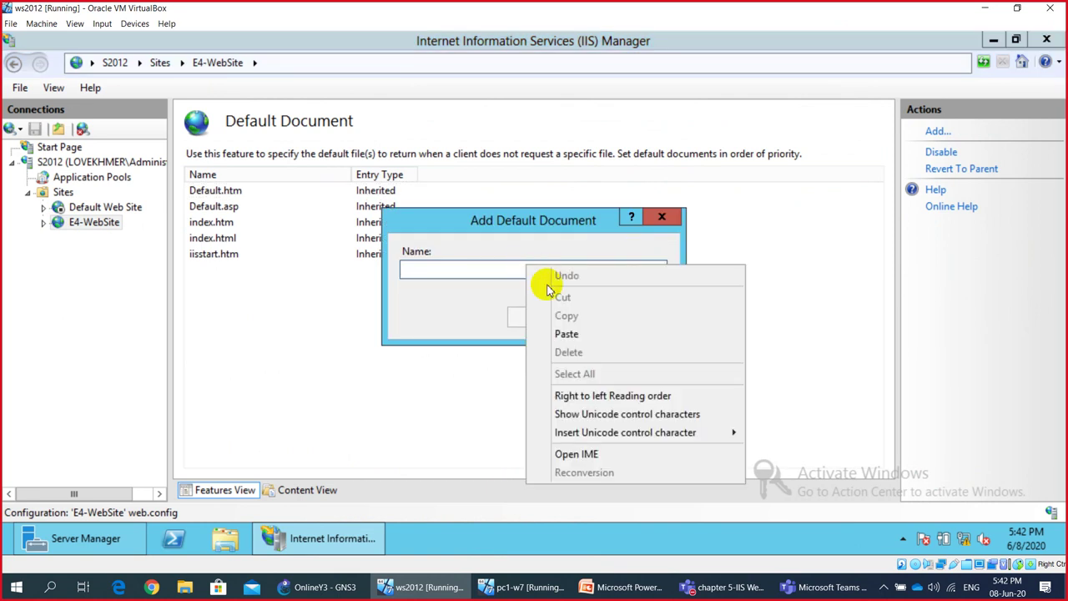
click(561, 332)
double_click(434, 269)
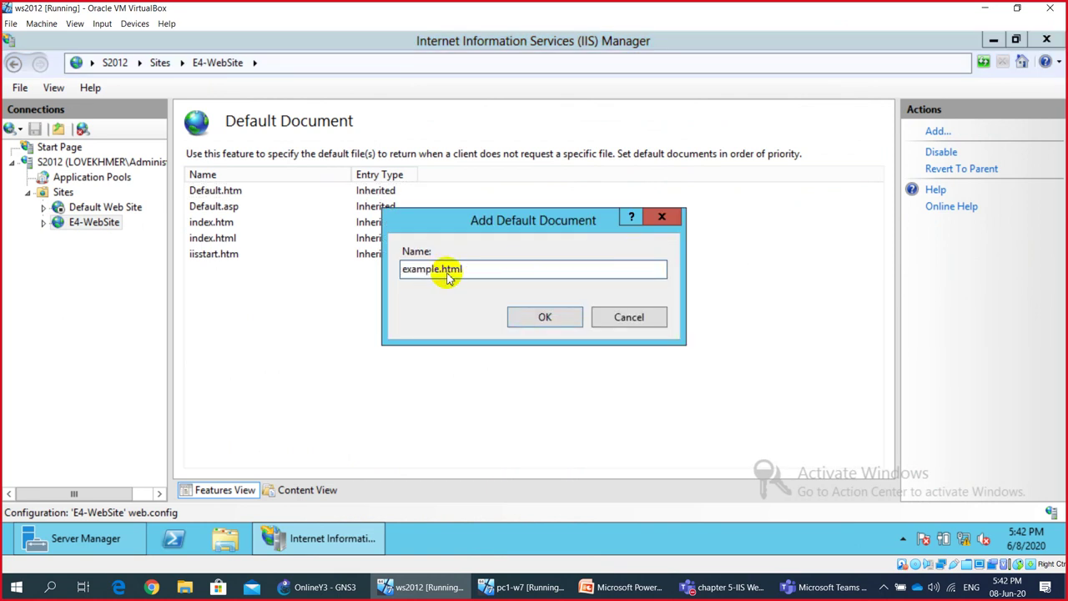
click(543, 321)
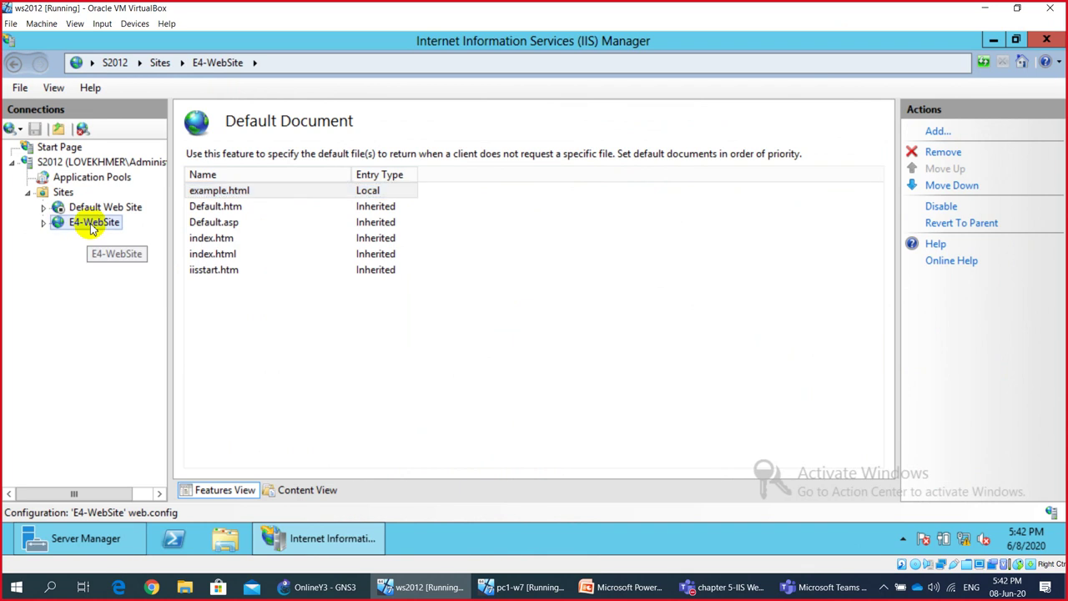
Refresh E4-WebSite from its entry in Connections
click(91, 222)
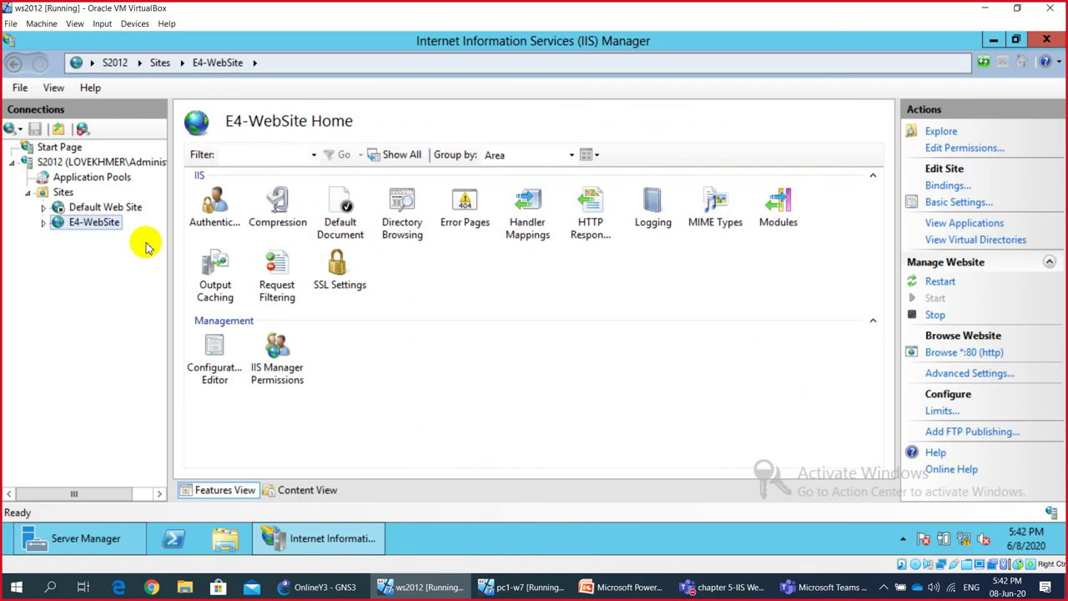
right_click(108, 224)
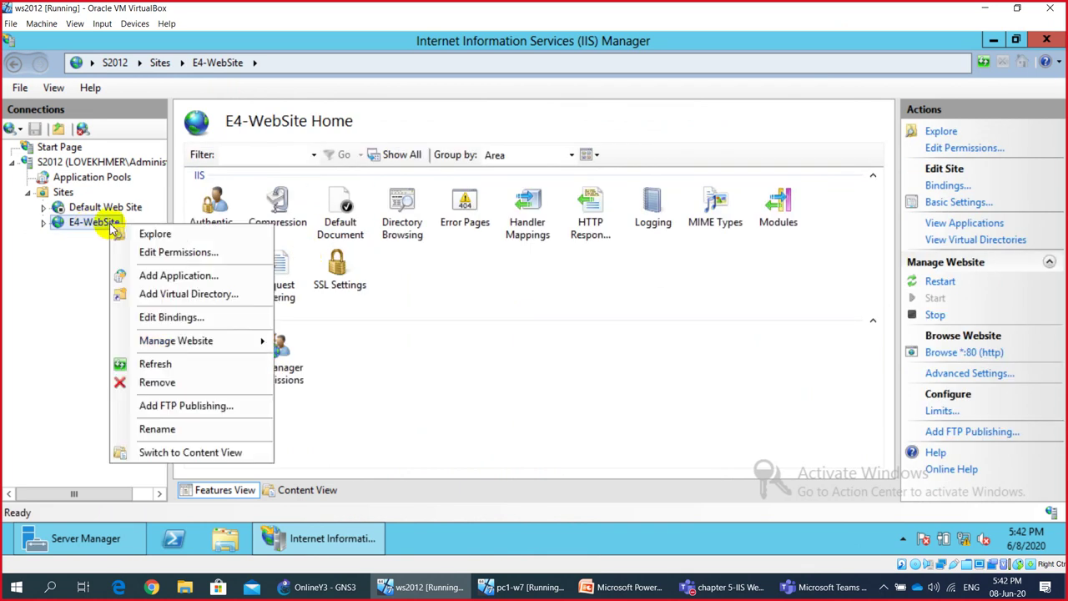
click(150, 365)
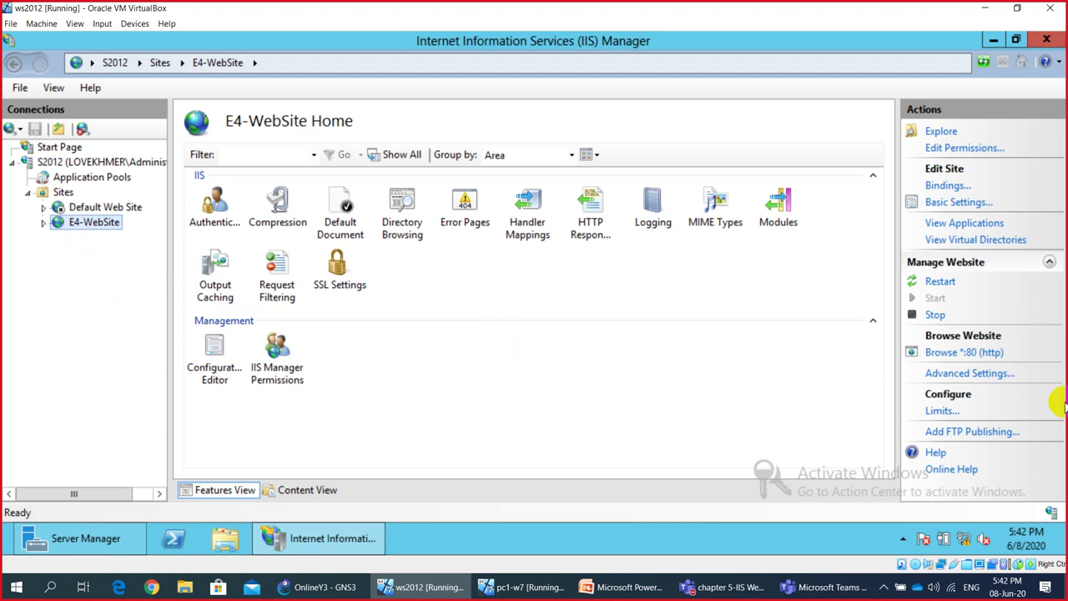
click(966, 357)
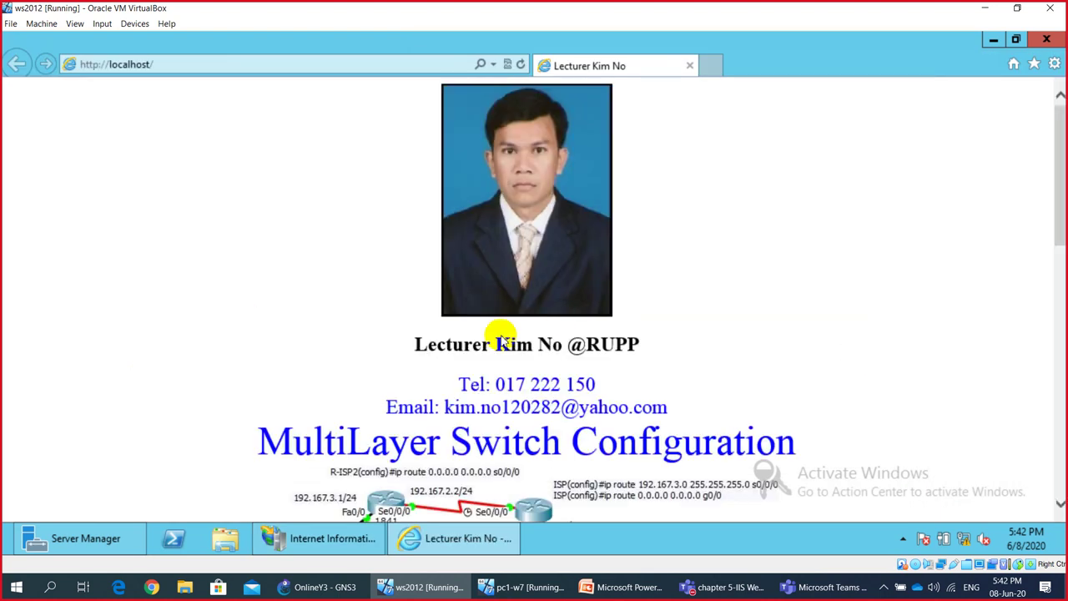
scroll(501, 338, down, 3)
scroll(500, 343, up, 3)
scroll(501, 344, down, 2)
scroll(501, 344, down, 3)
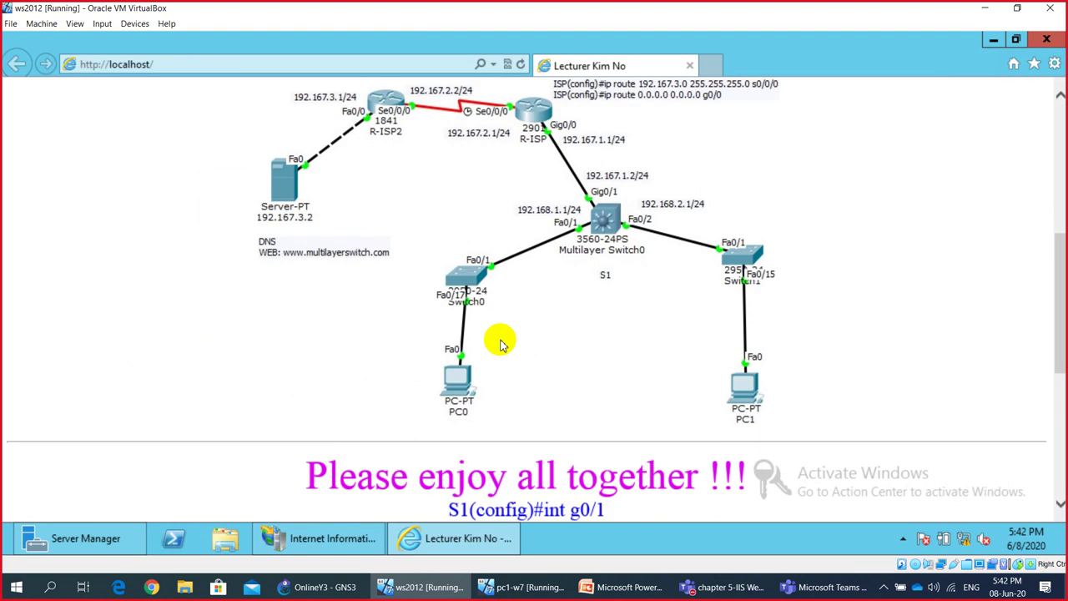
scroll(501, 344, up, 5)
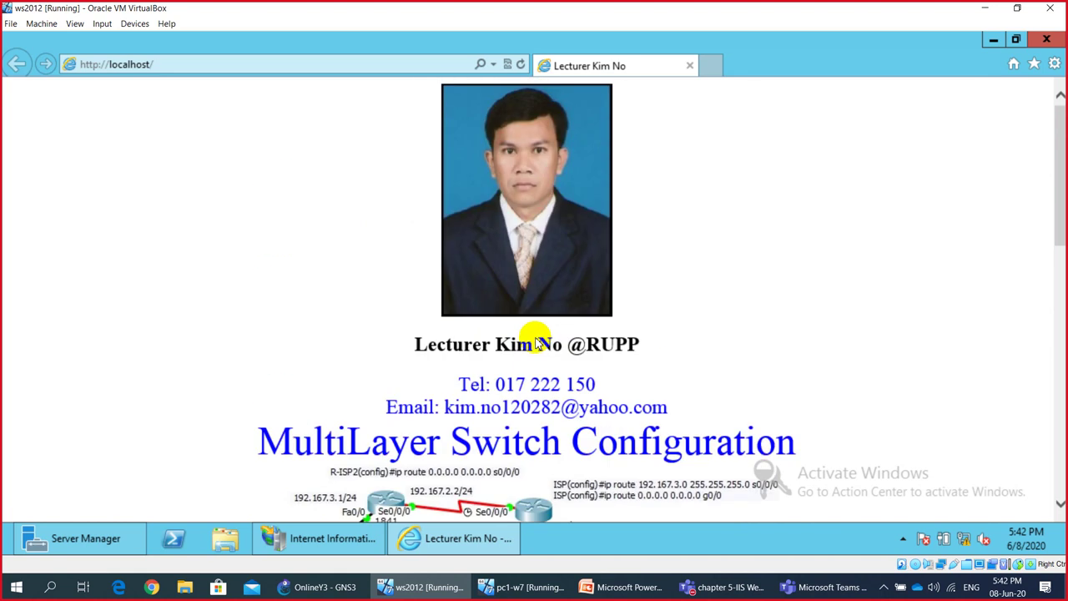
scroll(537, 344, down, 7)
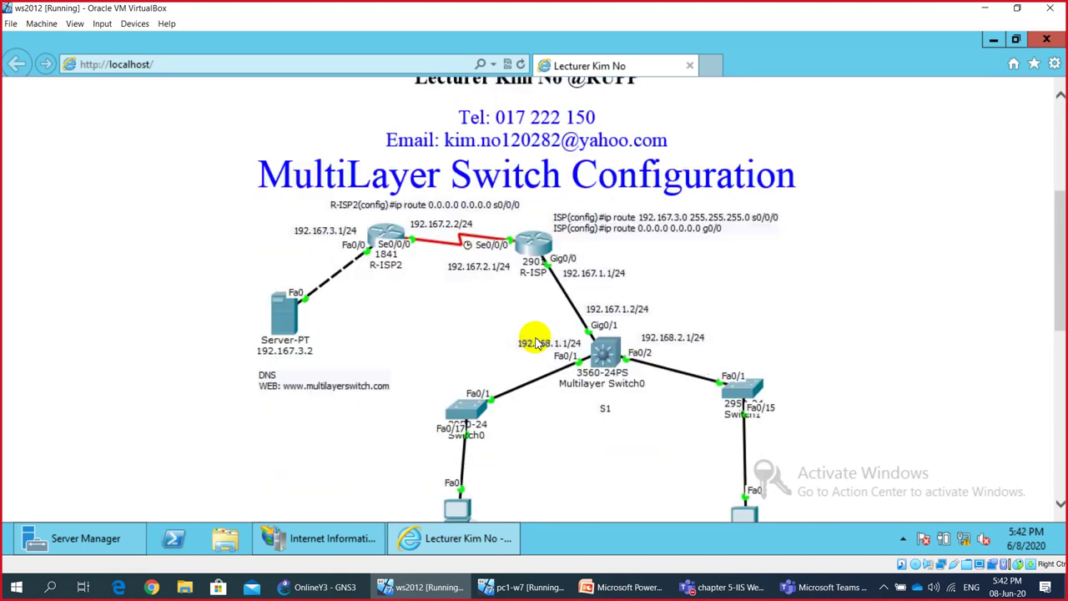
scroll(537, 342, down, 2)
scroll(537, 342, up, 1)
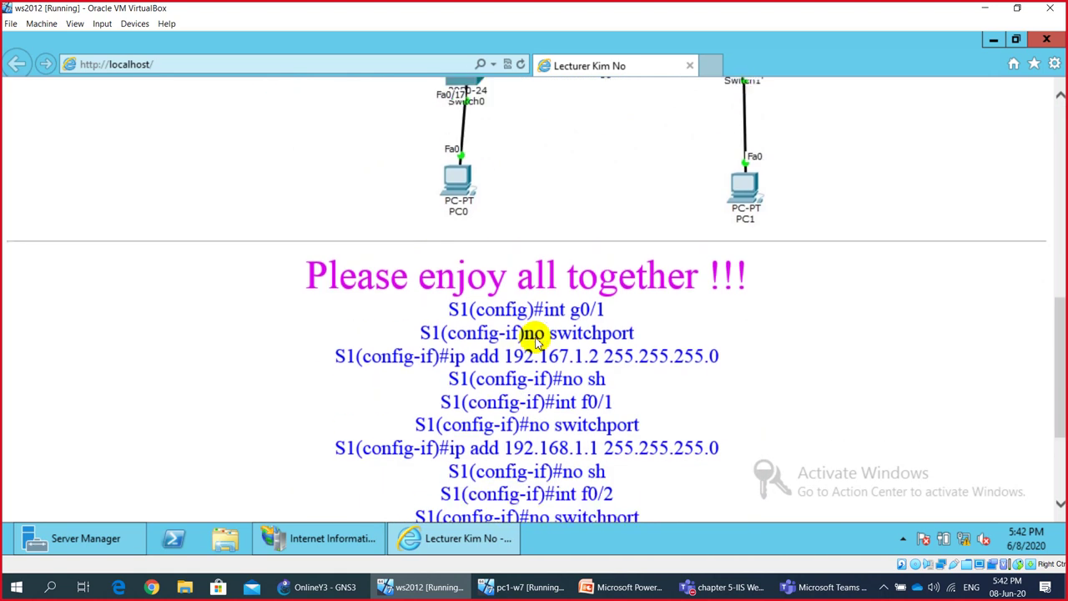
click(516, 589)
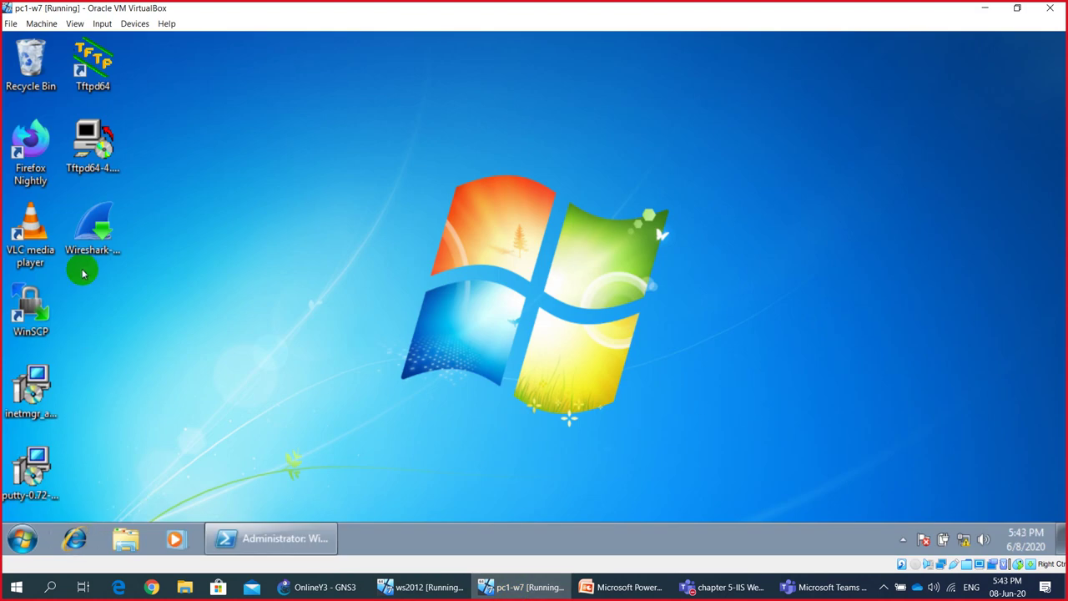
In Internet Explorer on pc1-w7, browse to 192.168.1.253 to show the E4-WebSite switch configuration page
click(74, 538)
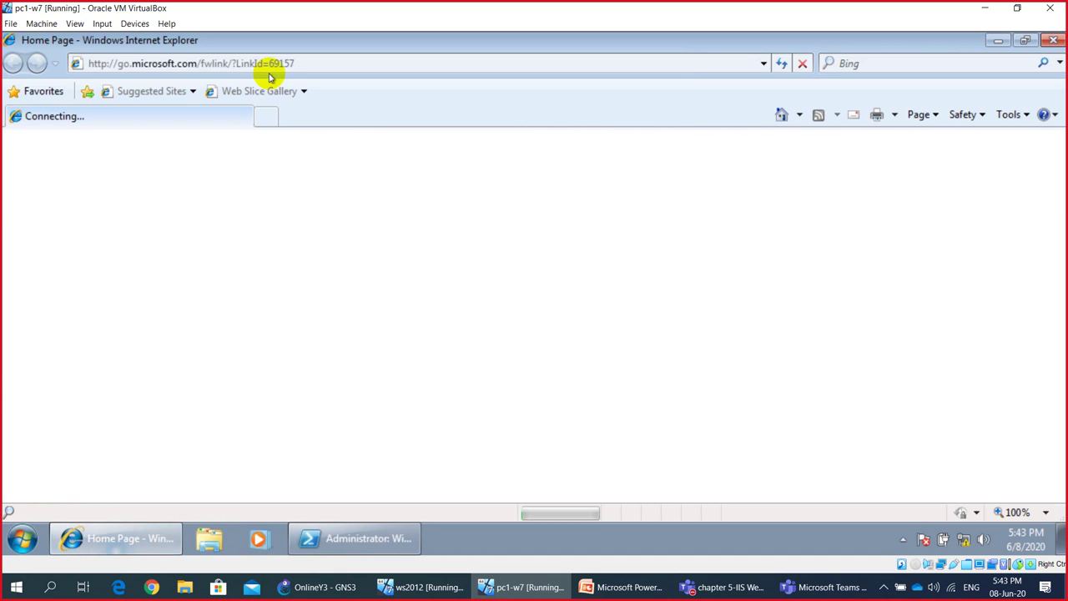
click(270, 63)
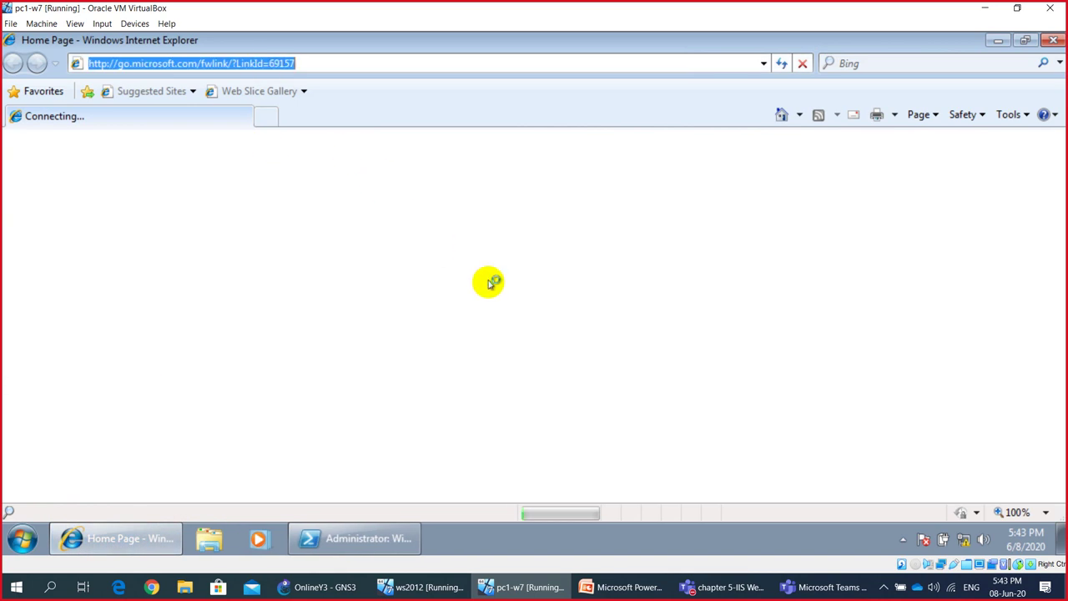
text(192)
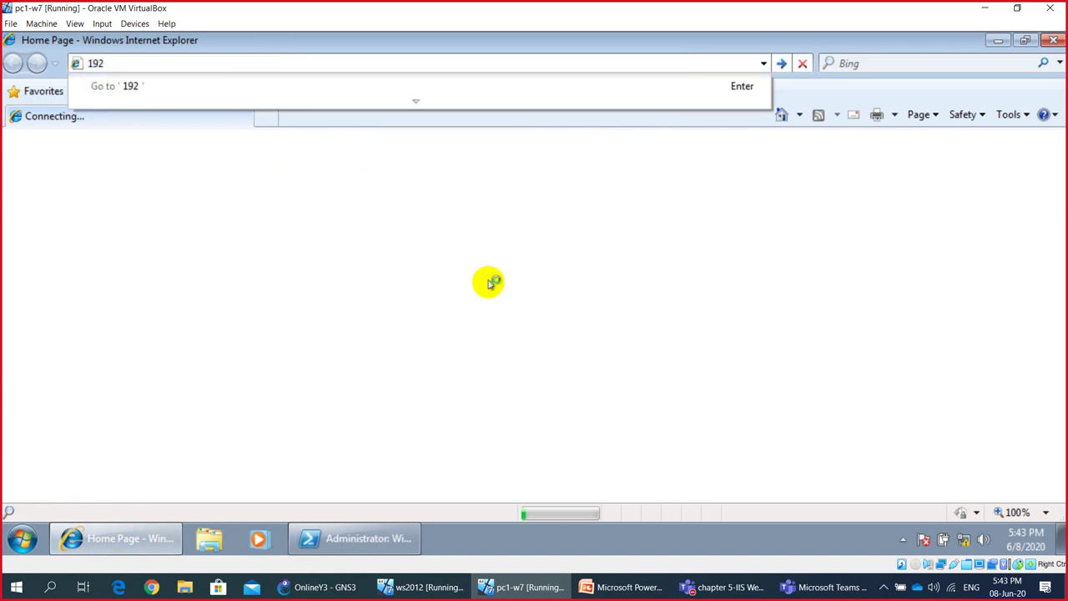
text(.168.1.253)
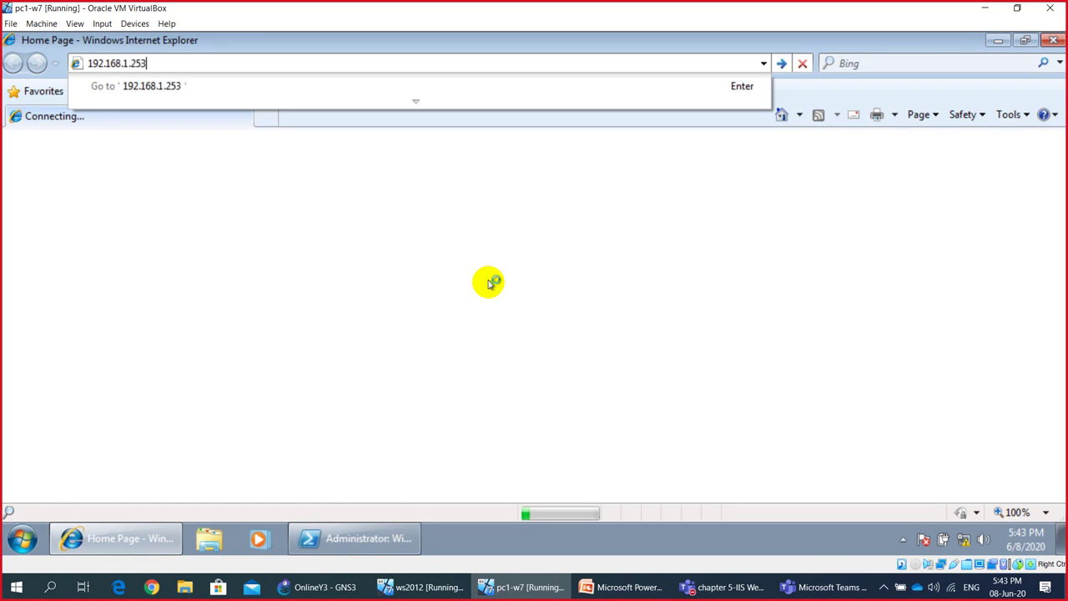
key(Return)
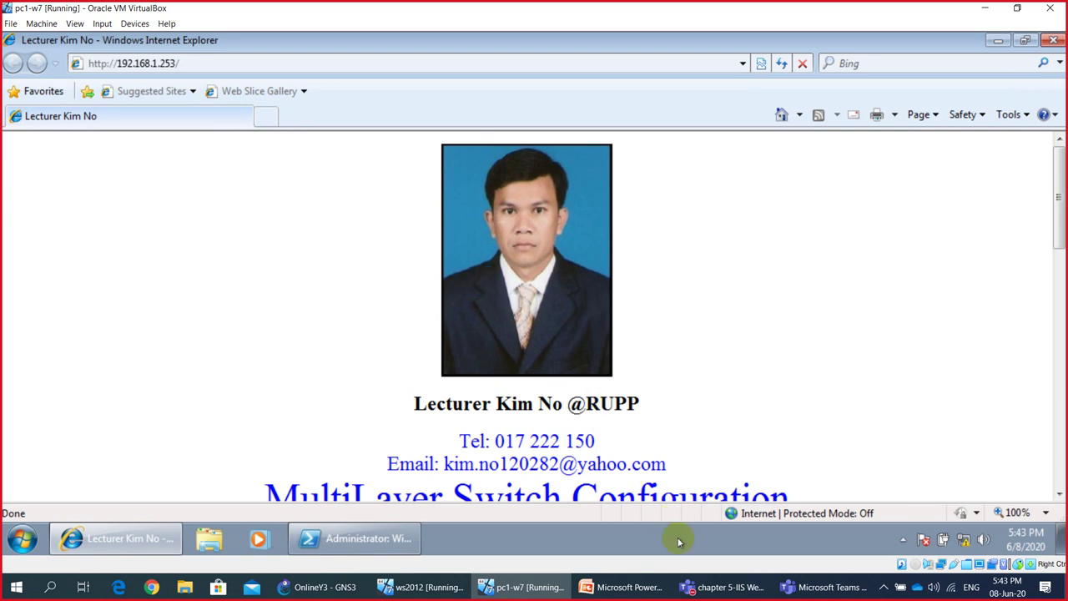
Stop and re-share Screen #1 in Teams, showing the Chapter 5-IIS deck at slide 29, '9. Test'
mouse_move(718, 591)
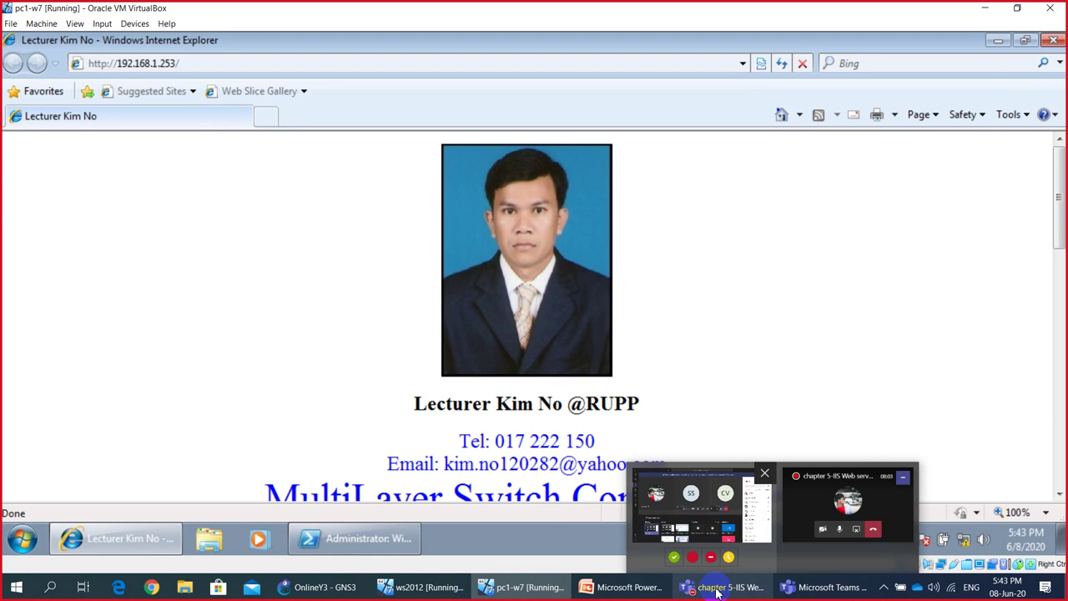
click(716, 591)
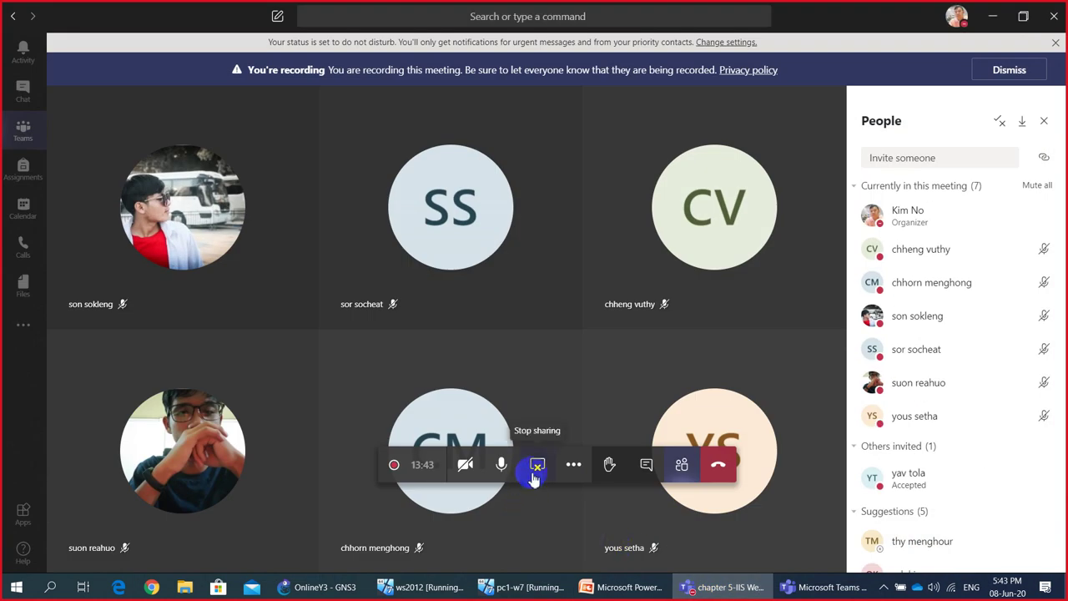
click(536, 476)
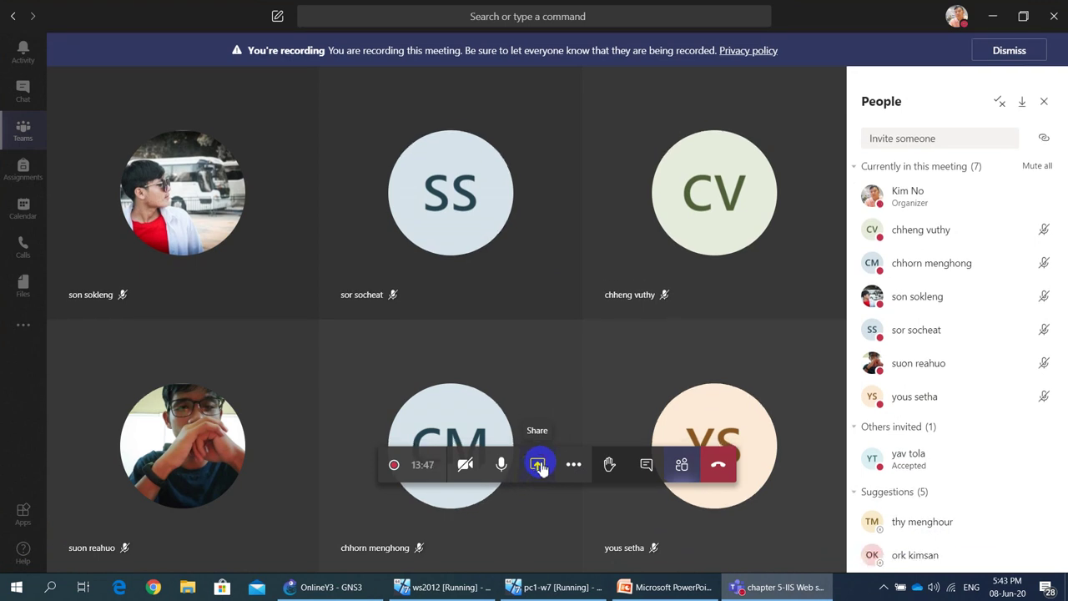
click(540, 466)
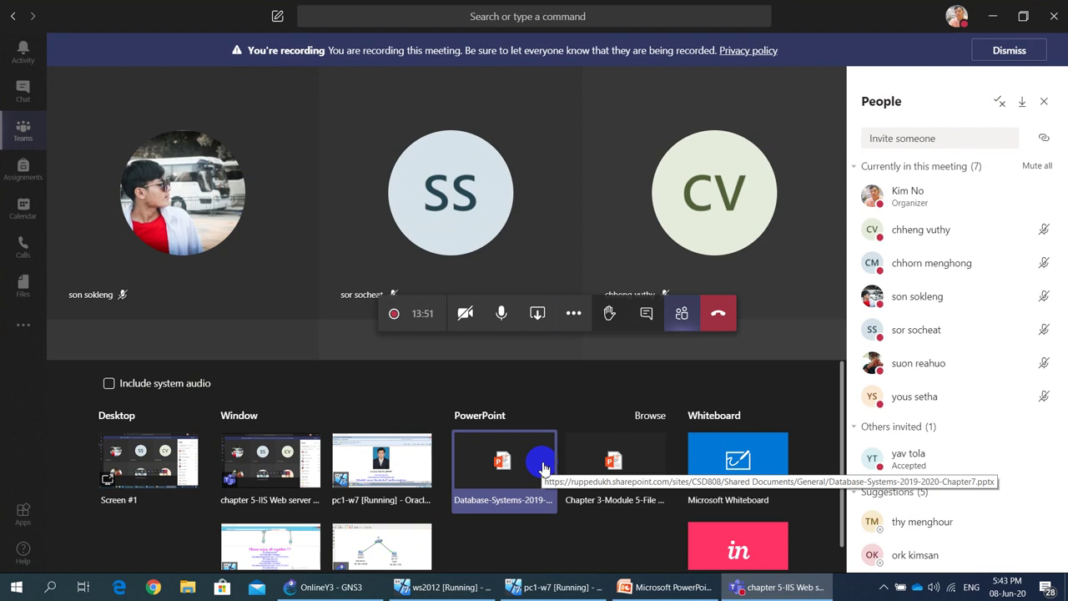
click(173, 476)
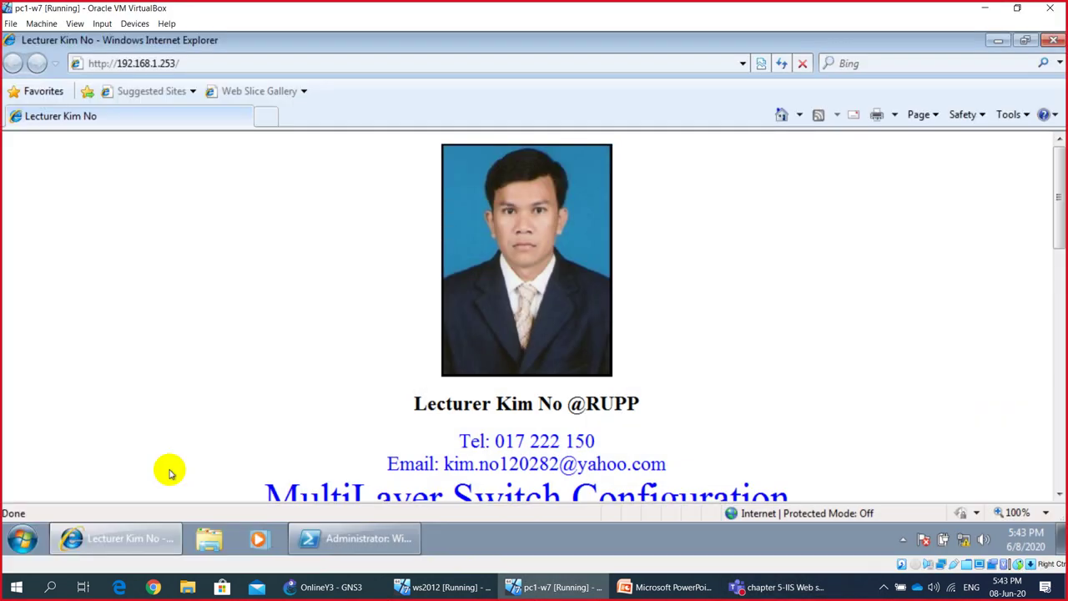
click(625, 587)
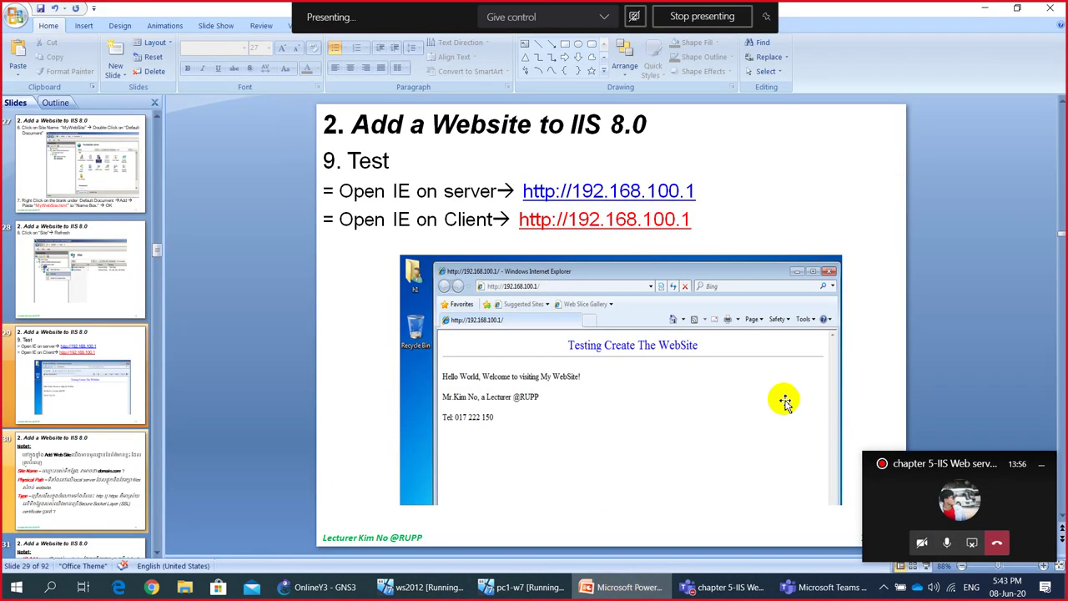
click(1042, 469)
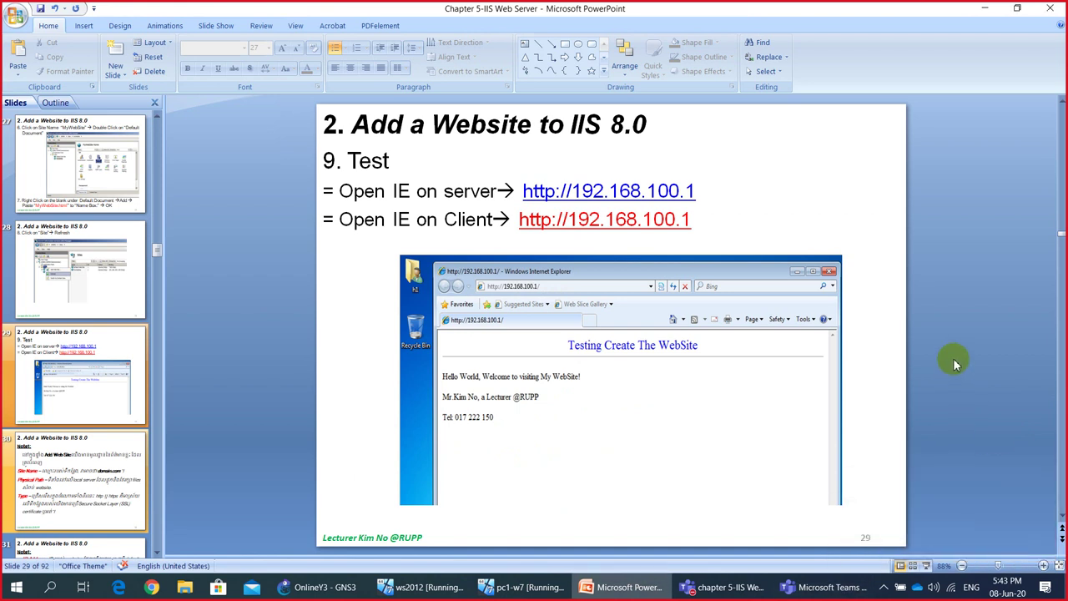
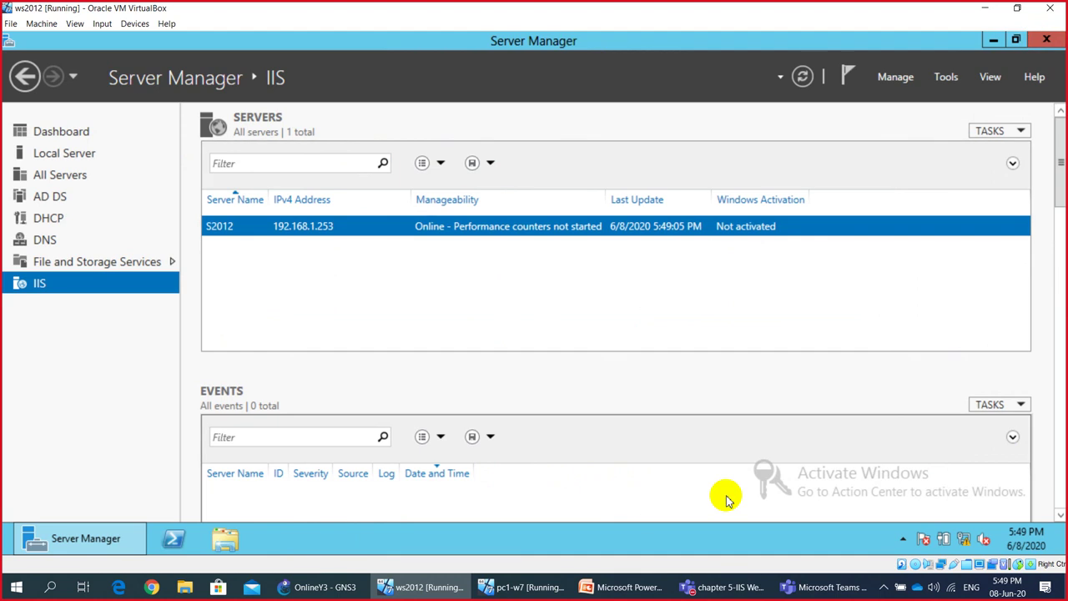
Present the entire desktop (Screen #1) to the Teams meeting
click(740, 590)
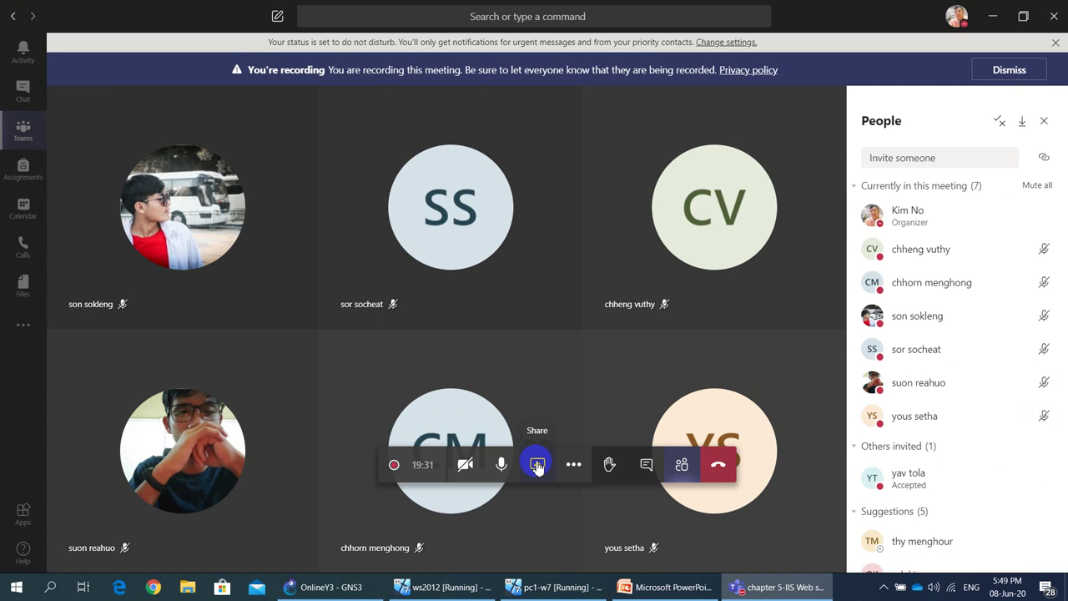
click(537, 465)
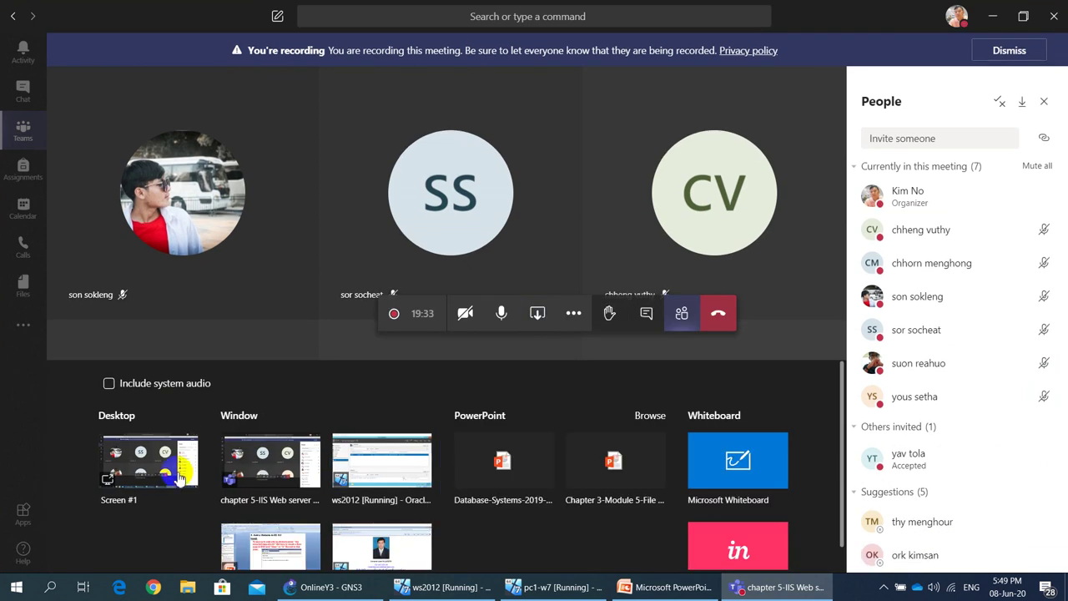
click(148, 463)
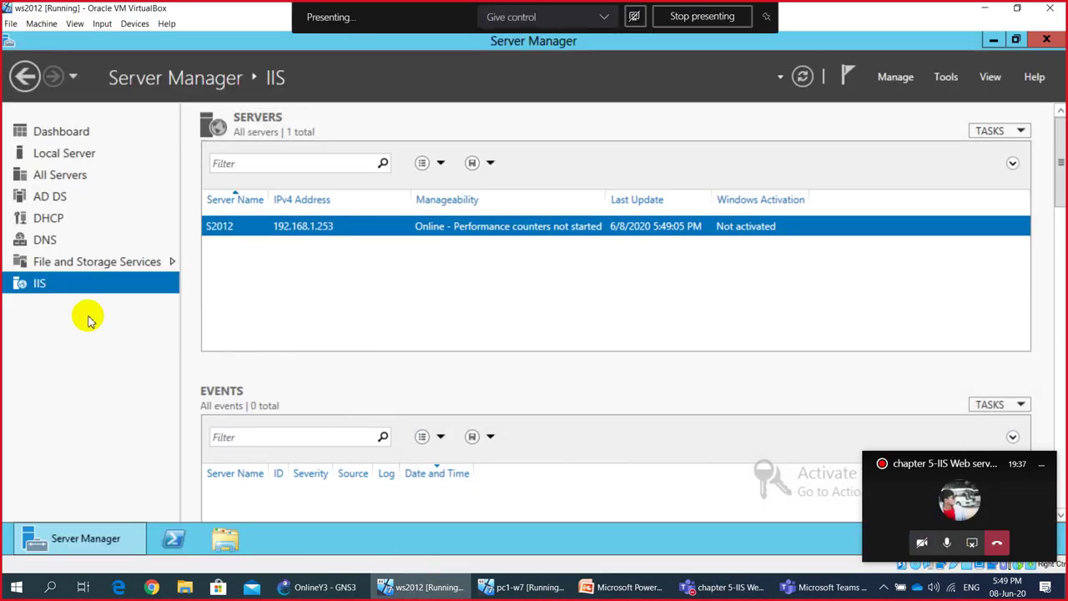
Launch DNS Manager for server S2012 from Server Manager's DNS page
click(45, 242)
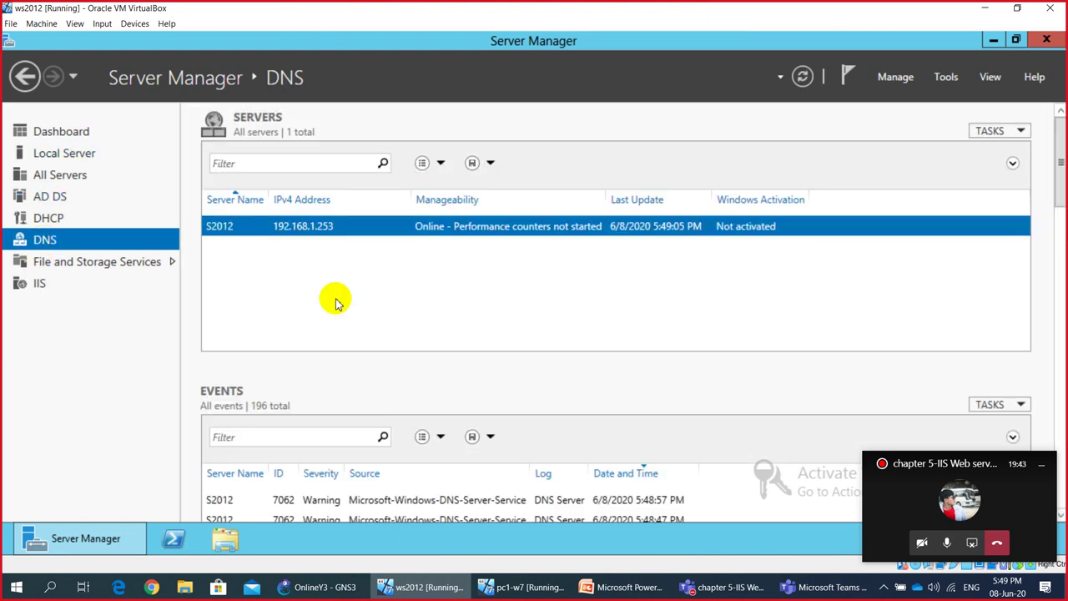
right_click(344, 232)
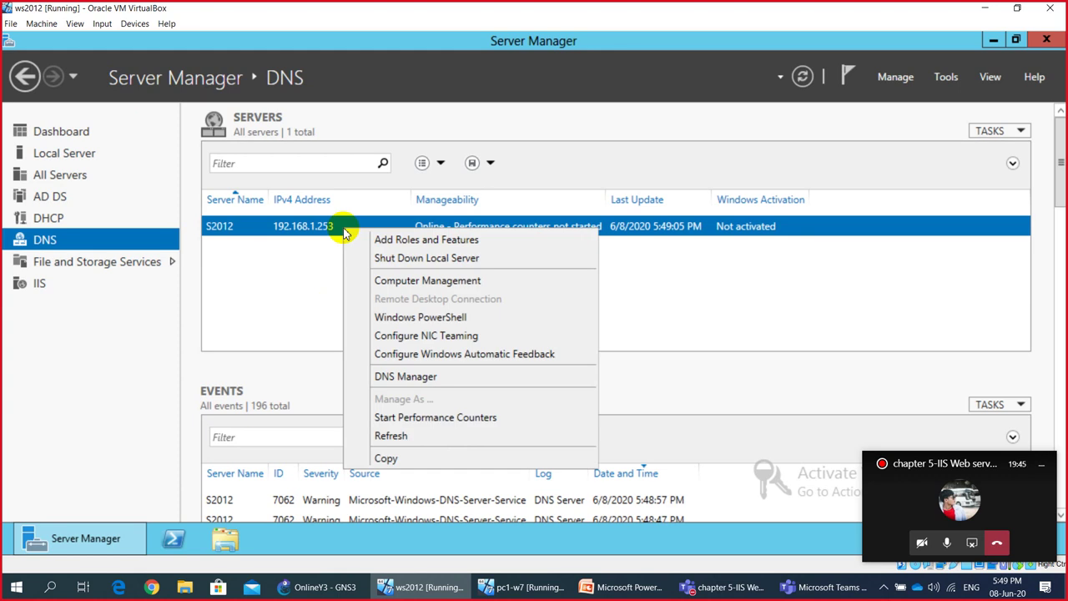
click(414, 380)
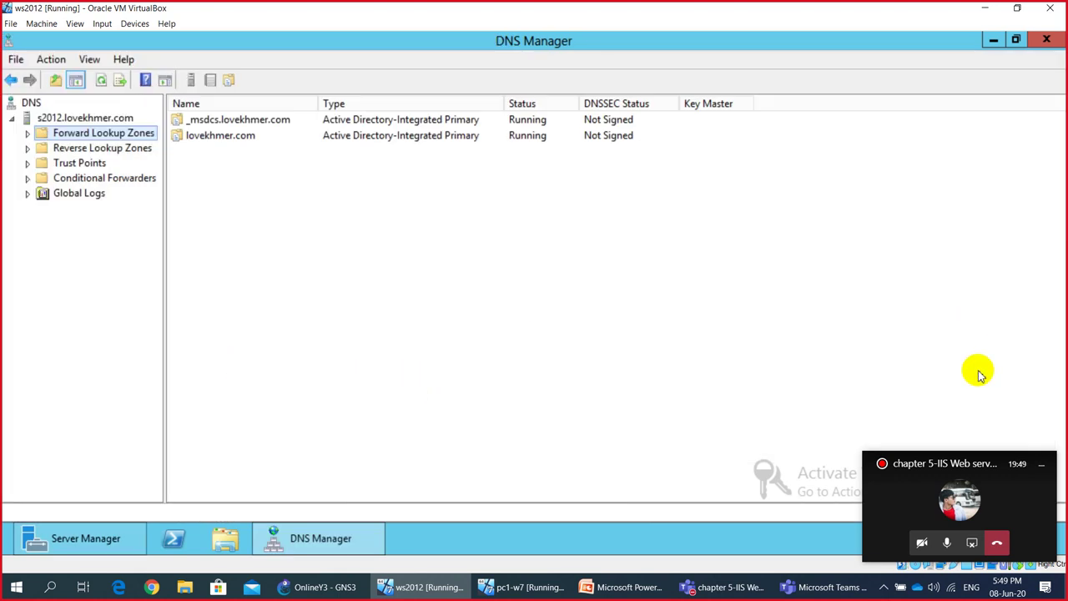
Widen the tree pane and open the lovekhmer.com zone under Forward Lookup Zones
click(1044, 465)
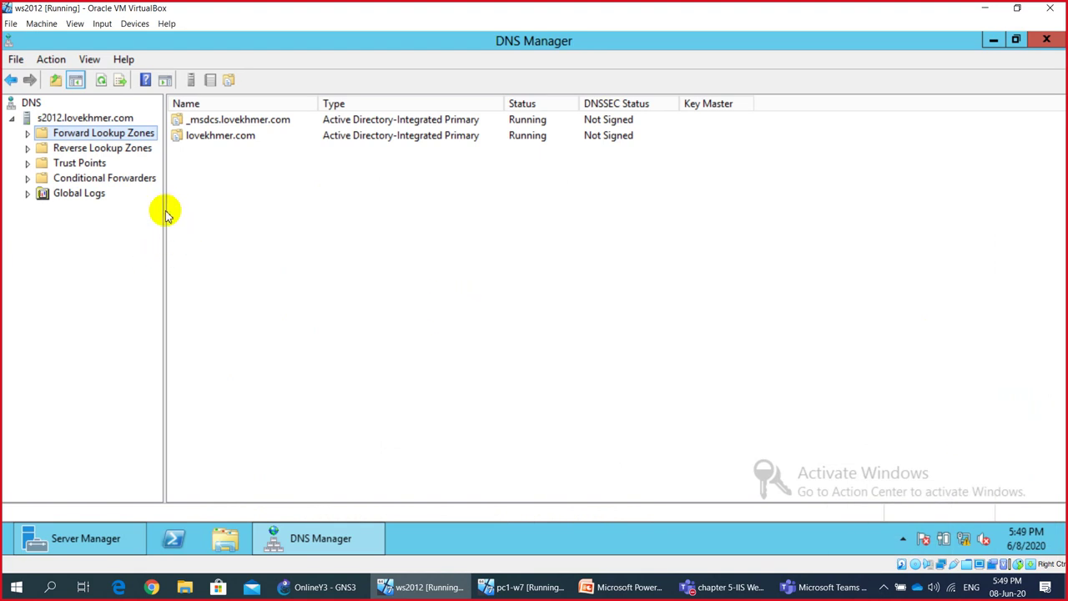
drag(166, 215, 201, 219)
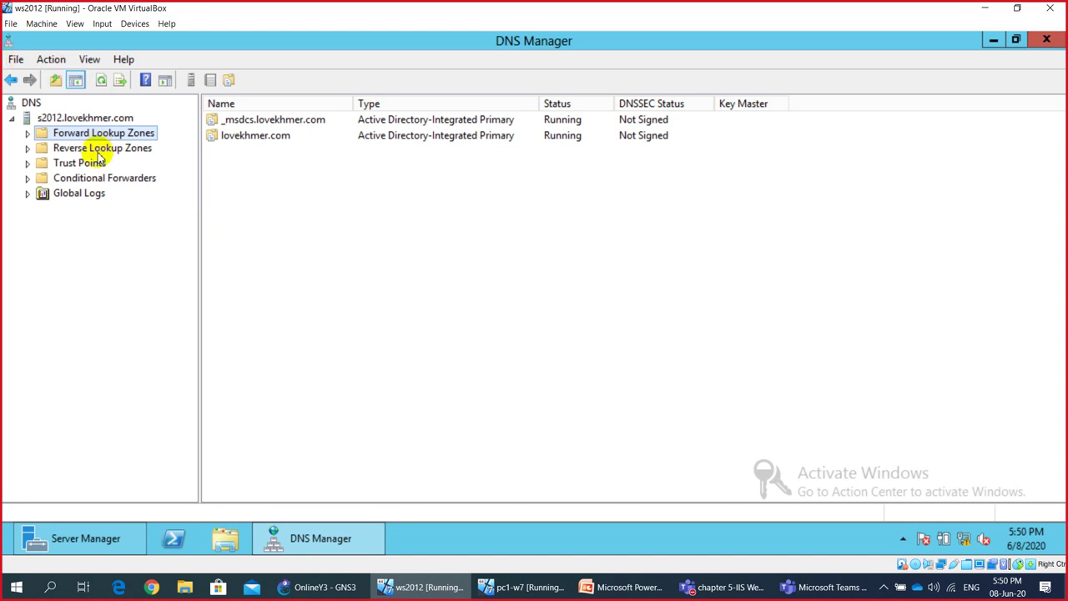
click(27, 134)
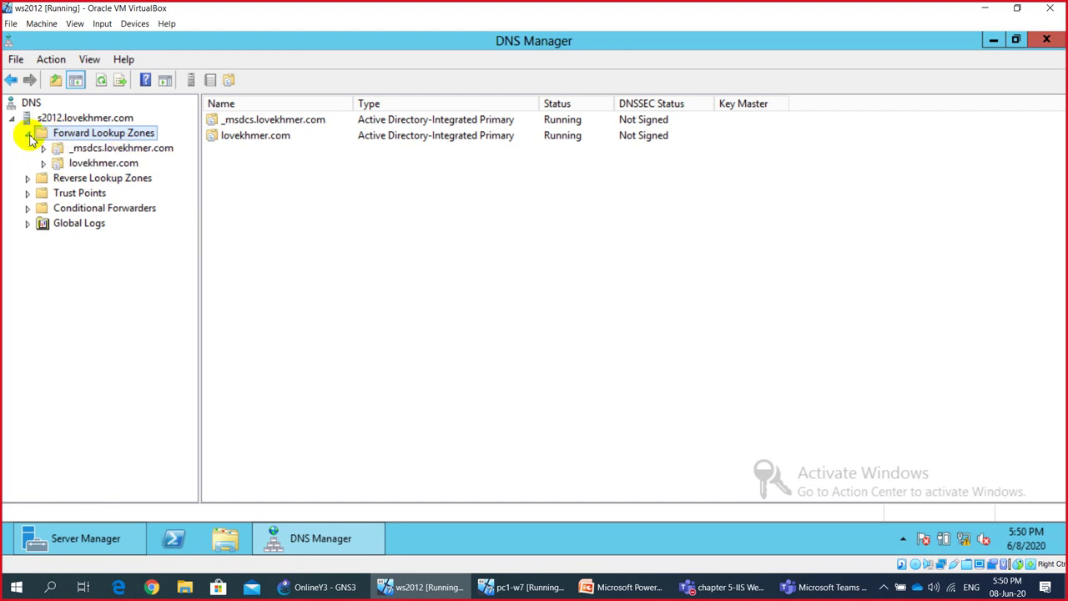
double_click(104, 162)
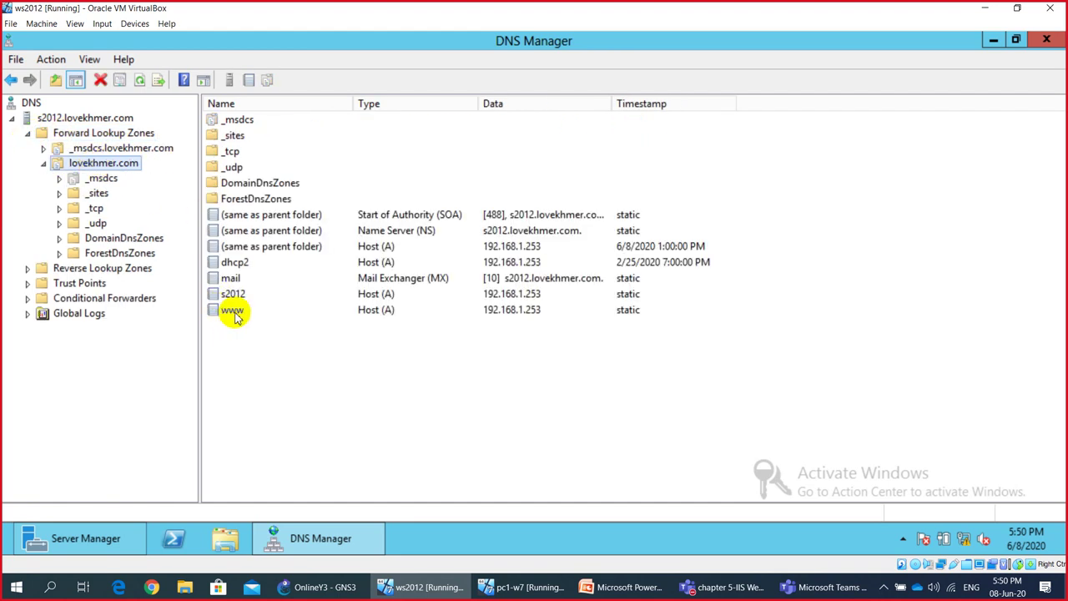
Review the existing www host record's properties, then delete the record
double_click(233, 310)
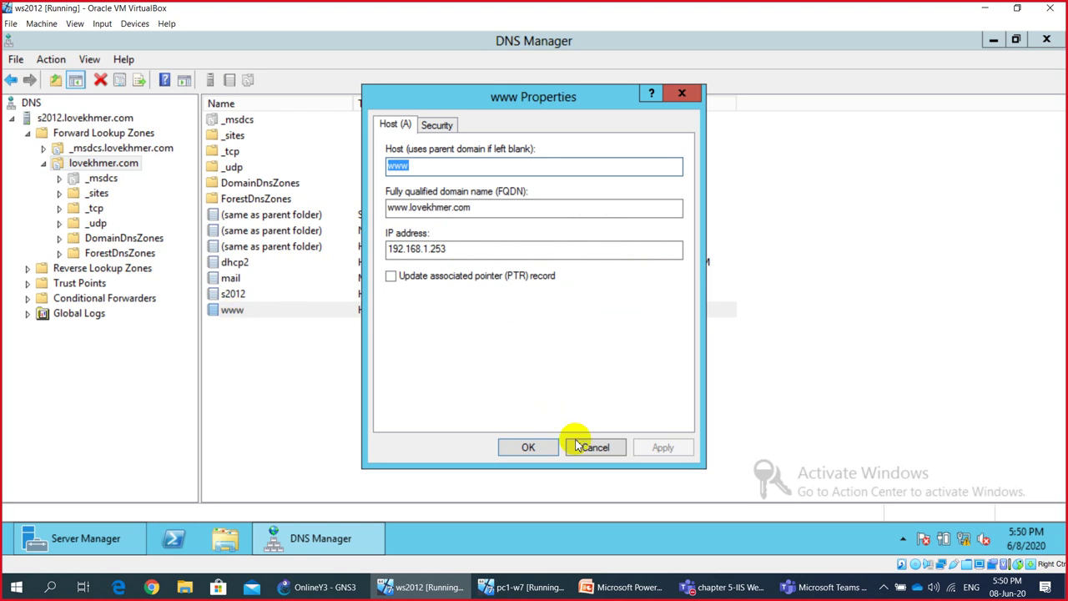
click(589, 447)
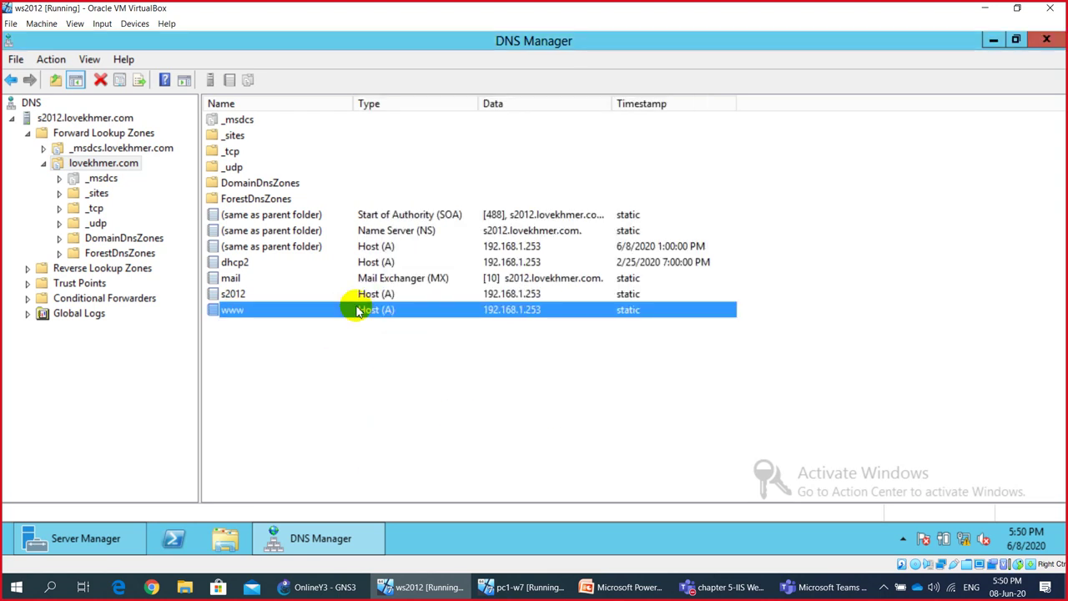
right_click(357, 311)
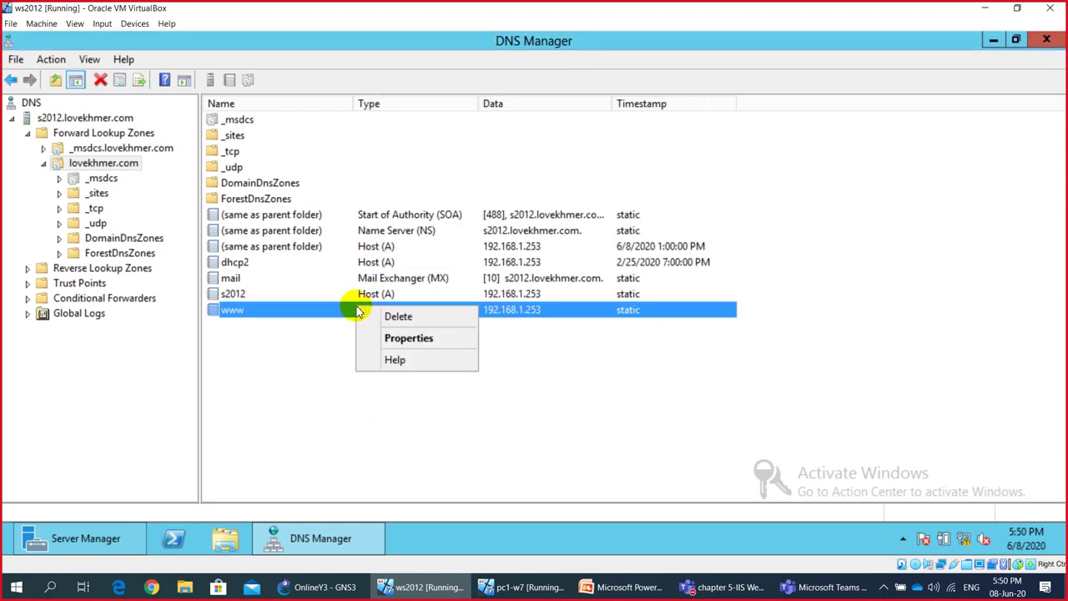
click(399, 316)
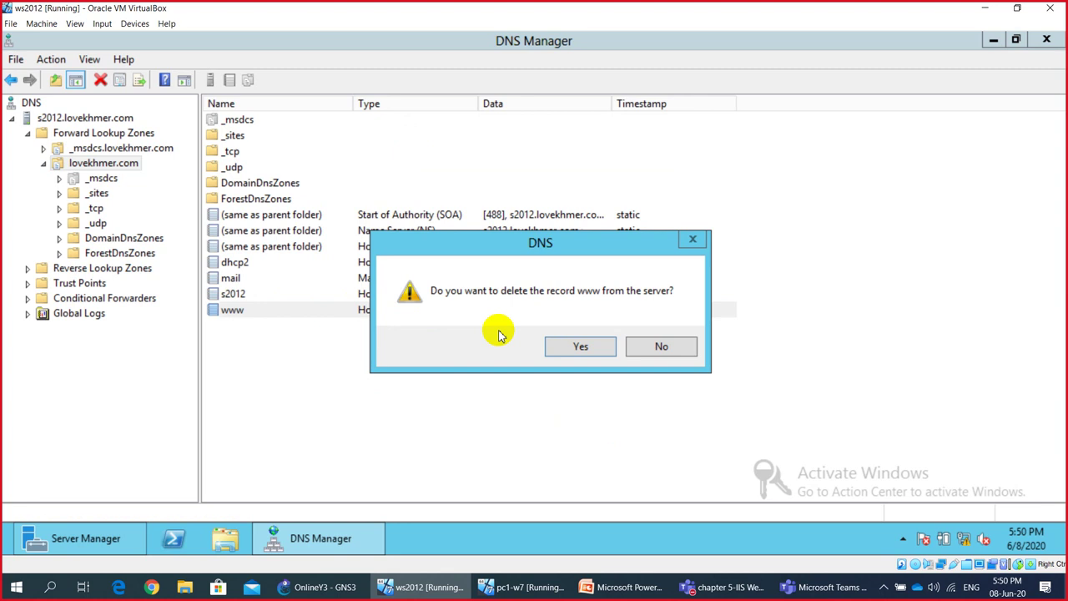
click(558, 344)
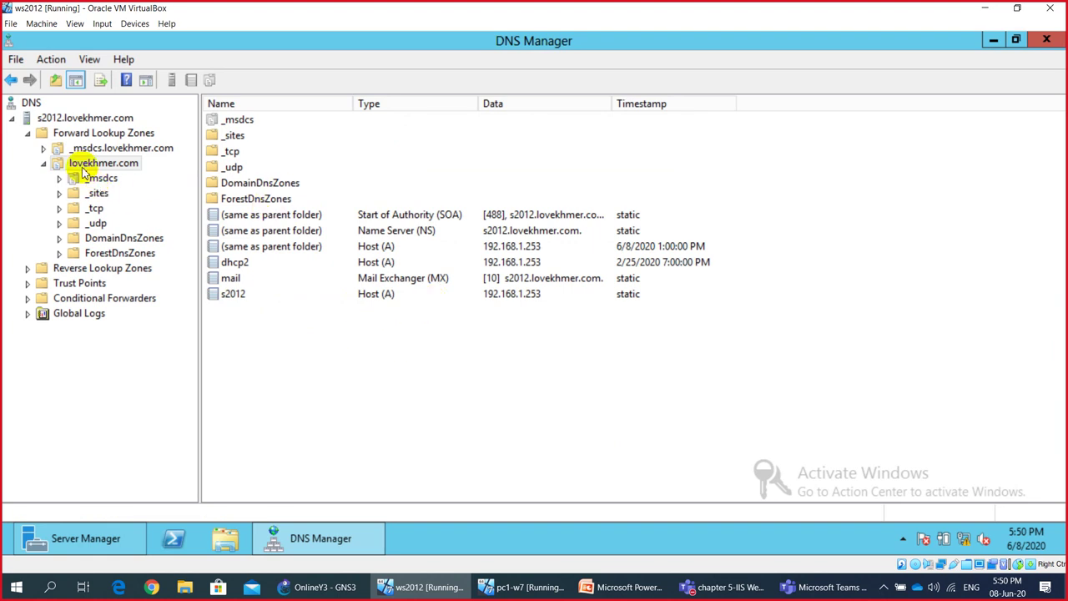
right_click(258, 330)
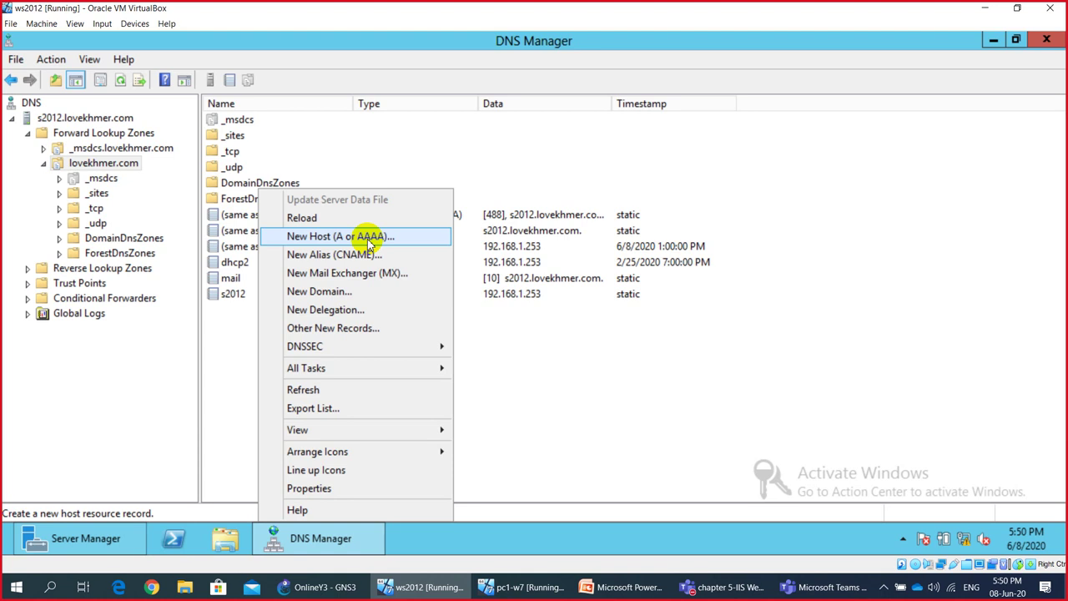
click(367, 239)
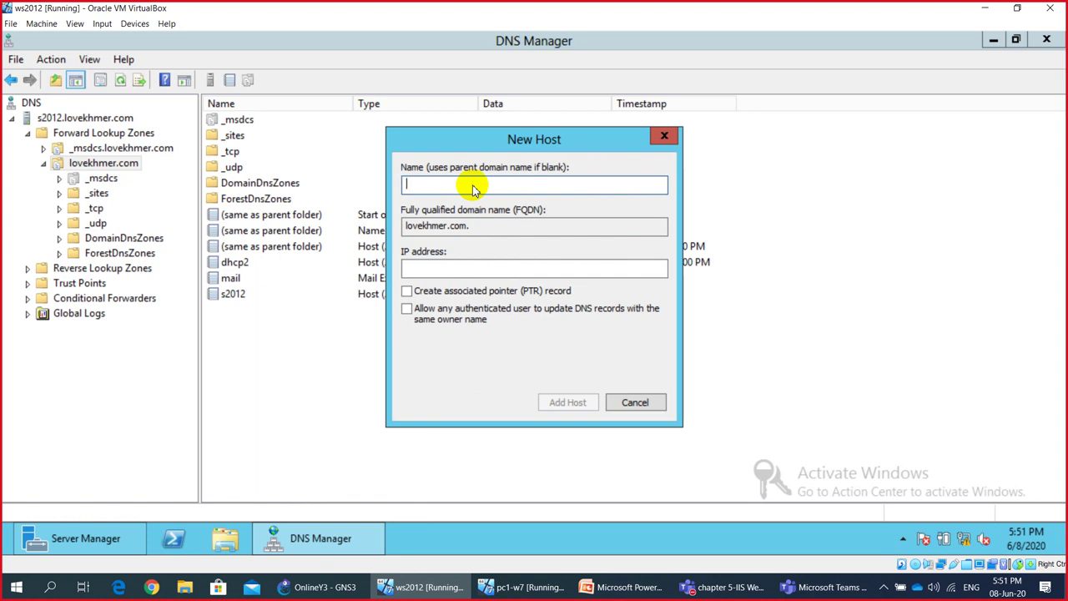
text(www)
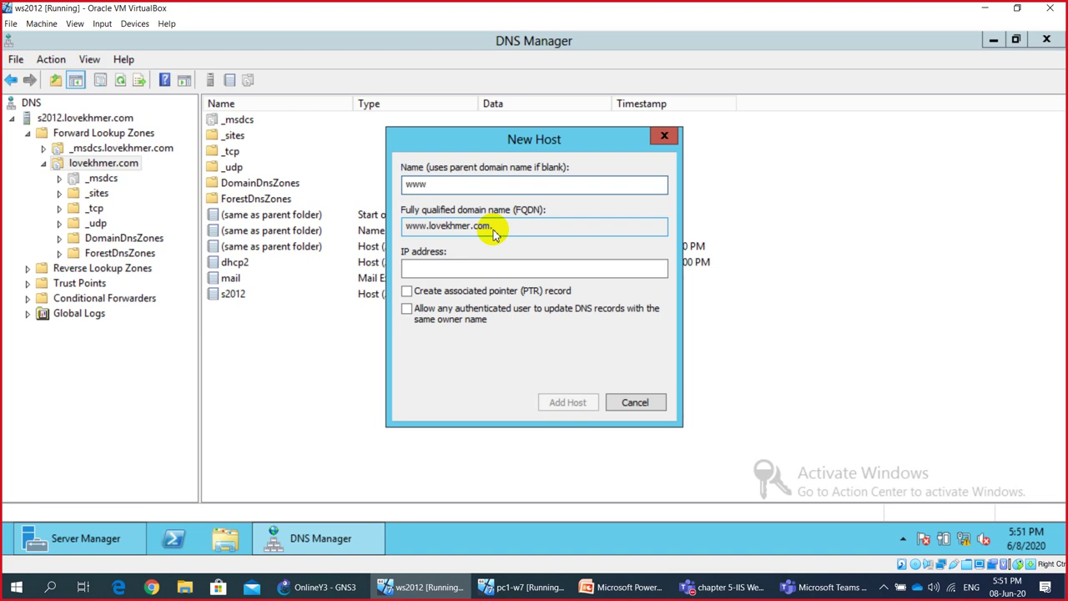
click(454, 270)
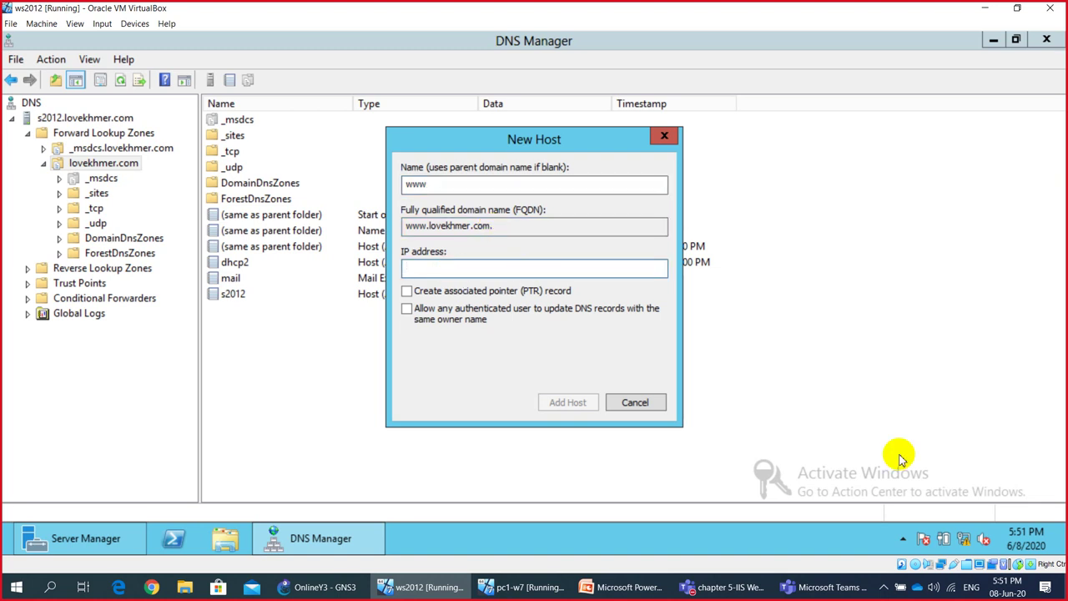
click(968, 541)
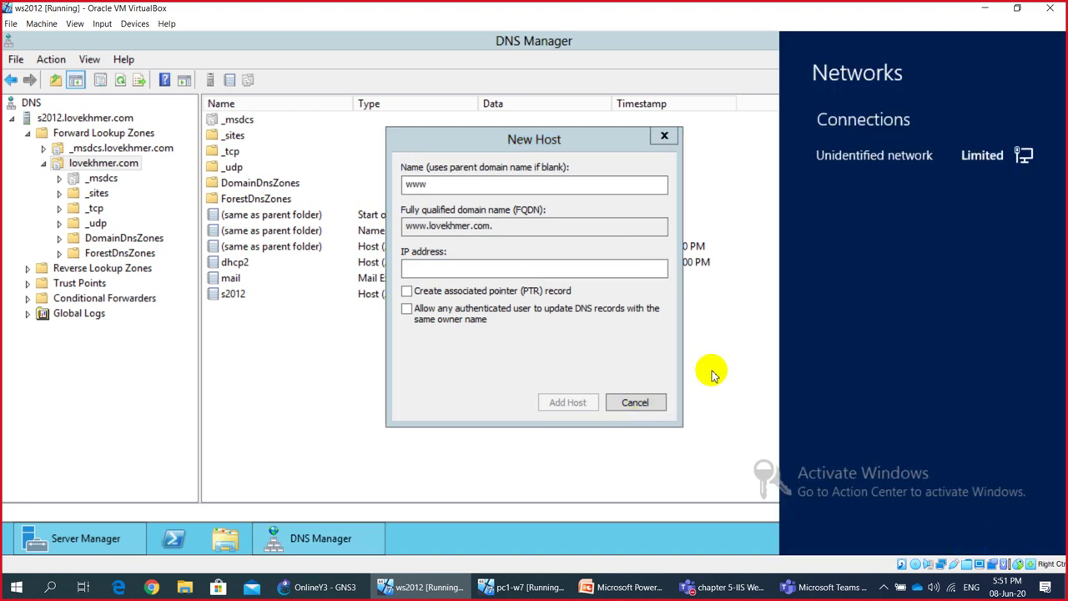
Find the server's IPv4 address 192.168.1.253 in the Ethernet connection details, then close them
click(710, 372)
right_click(966, 537)
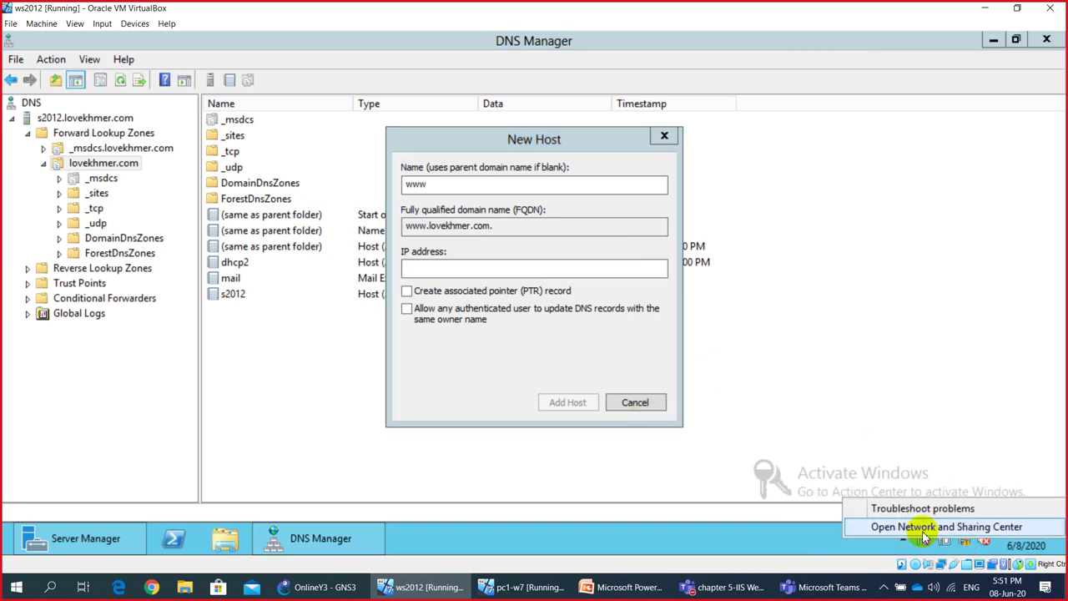
click(918, 528)
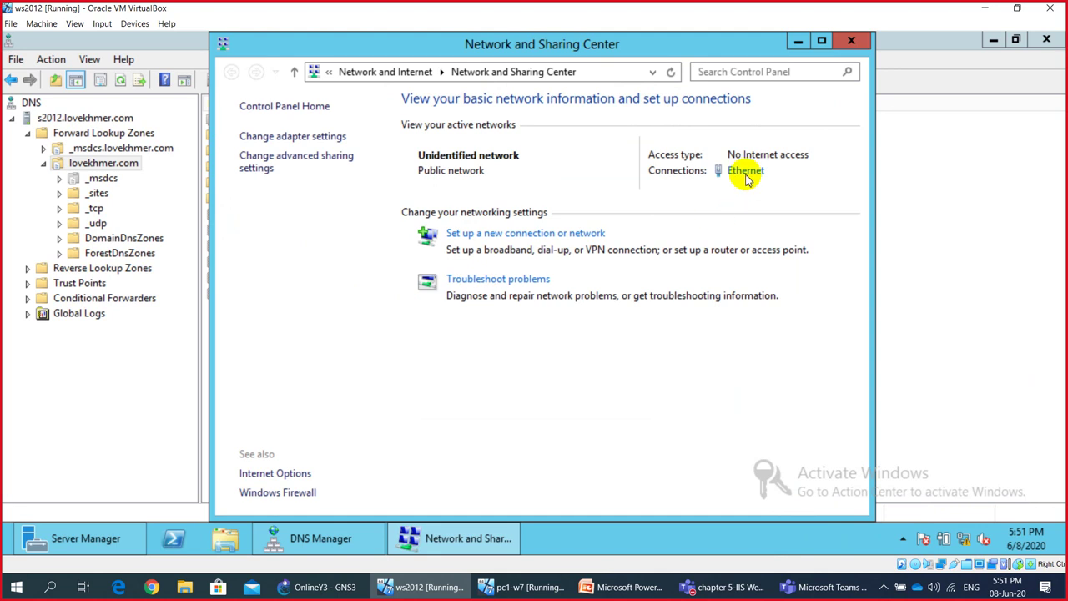
click(746, 172)
click(442, 276)
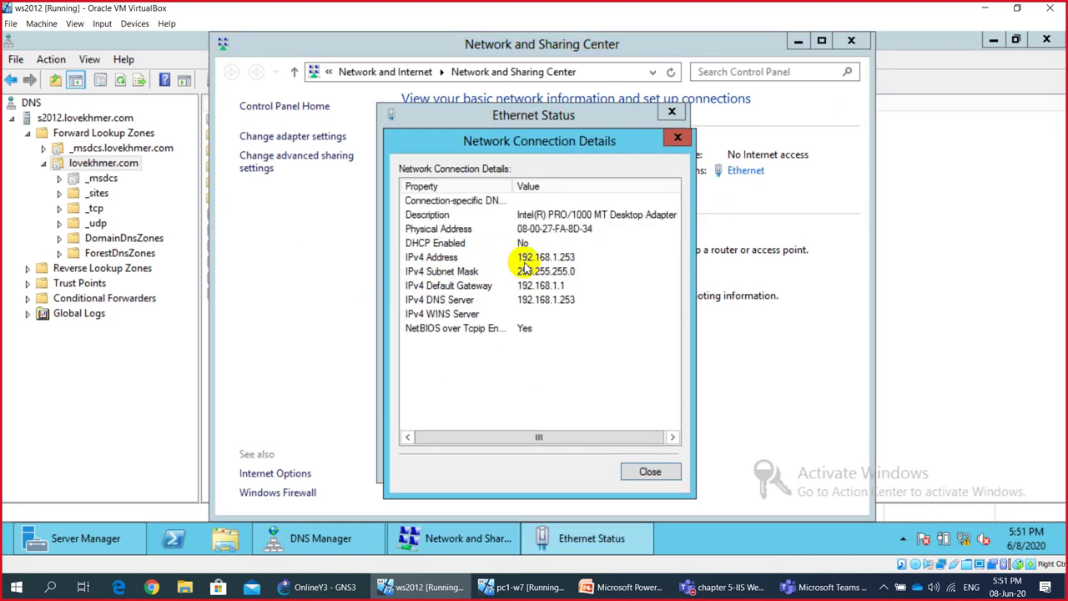
click(534, 261)
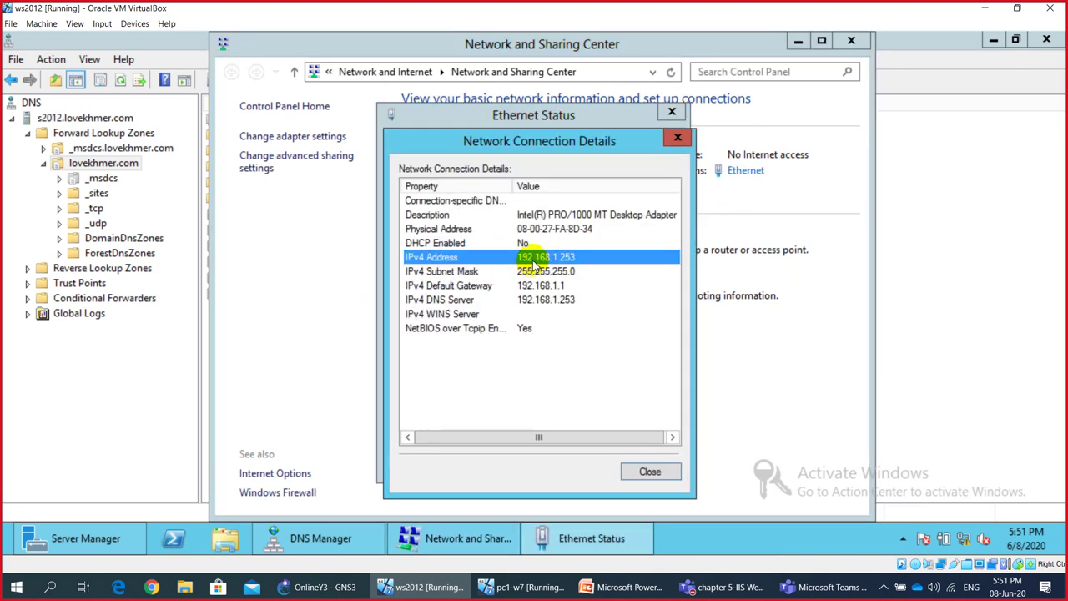
click(650, 472)
click(647, 462)
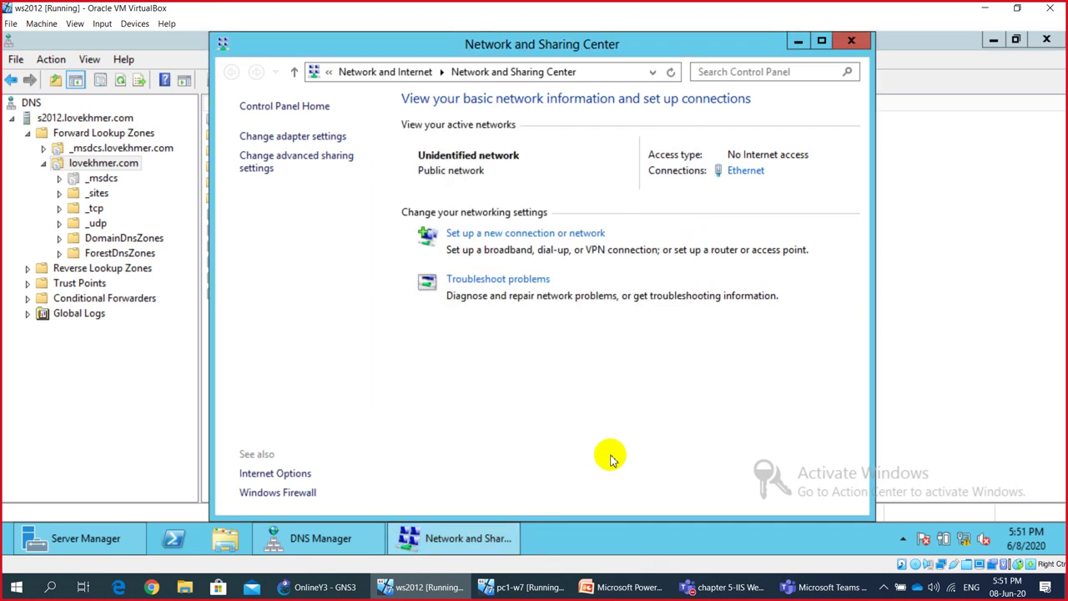
click(852, 40)
Enter IP 192.168.1.253, add the www host record, and close the New Host dialog
text(1)
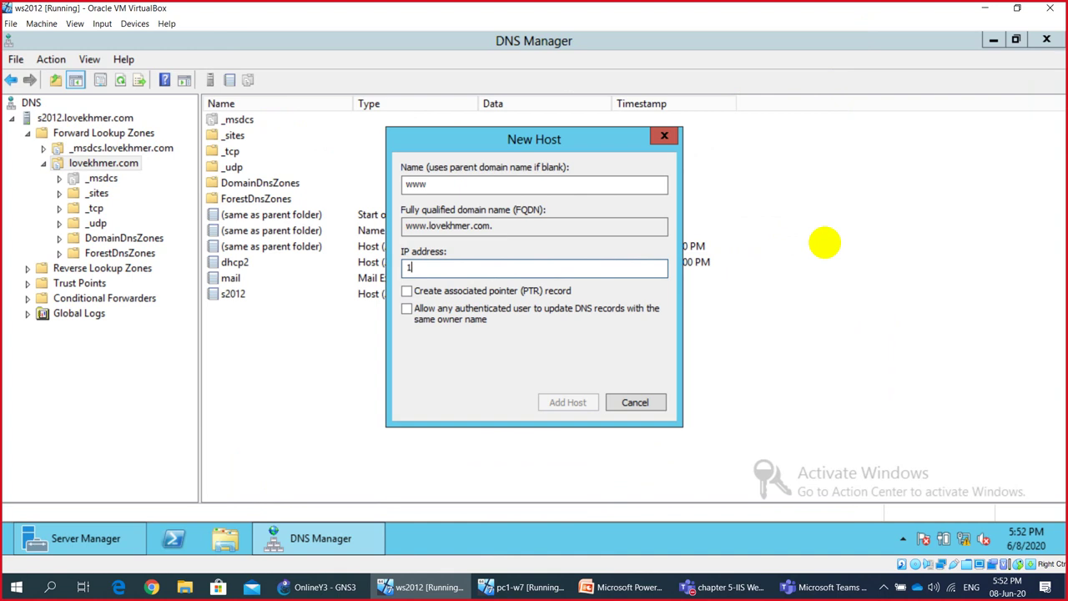
text(92.168.1.253)
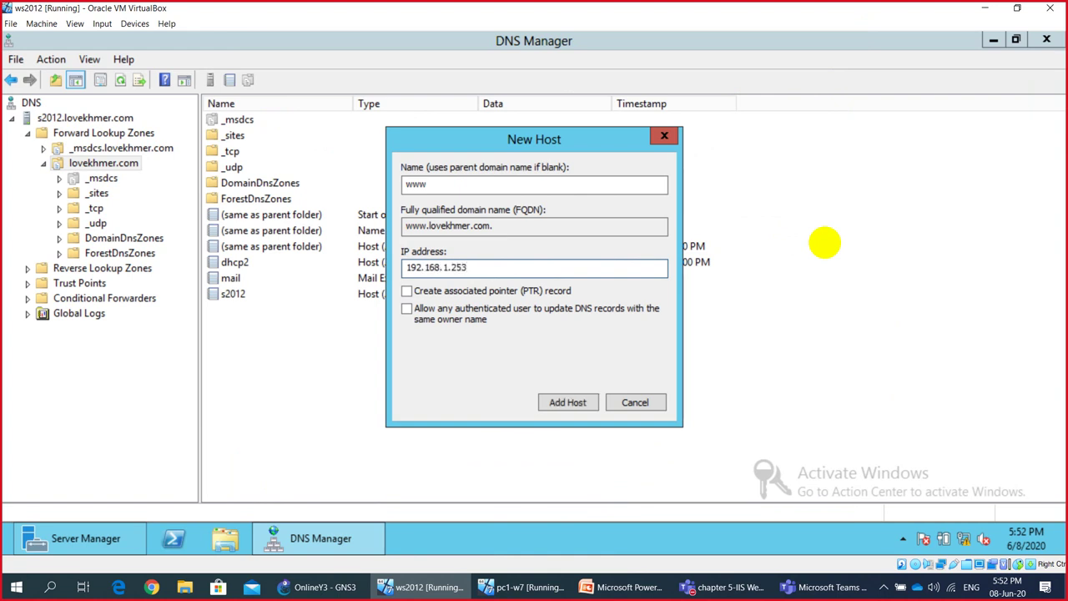
click(568, 403)
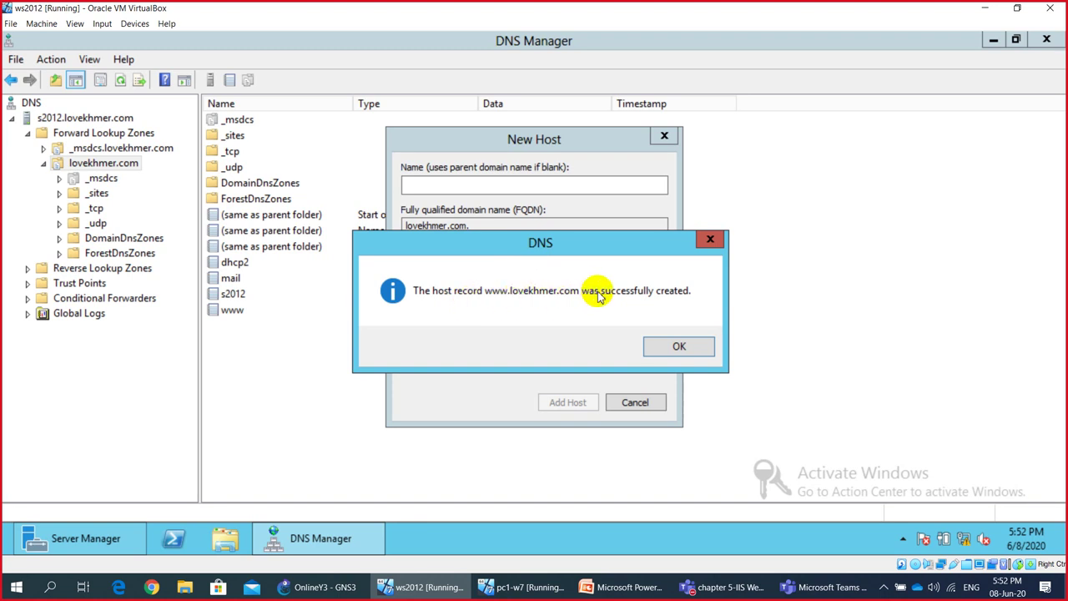
click(687, 345)
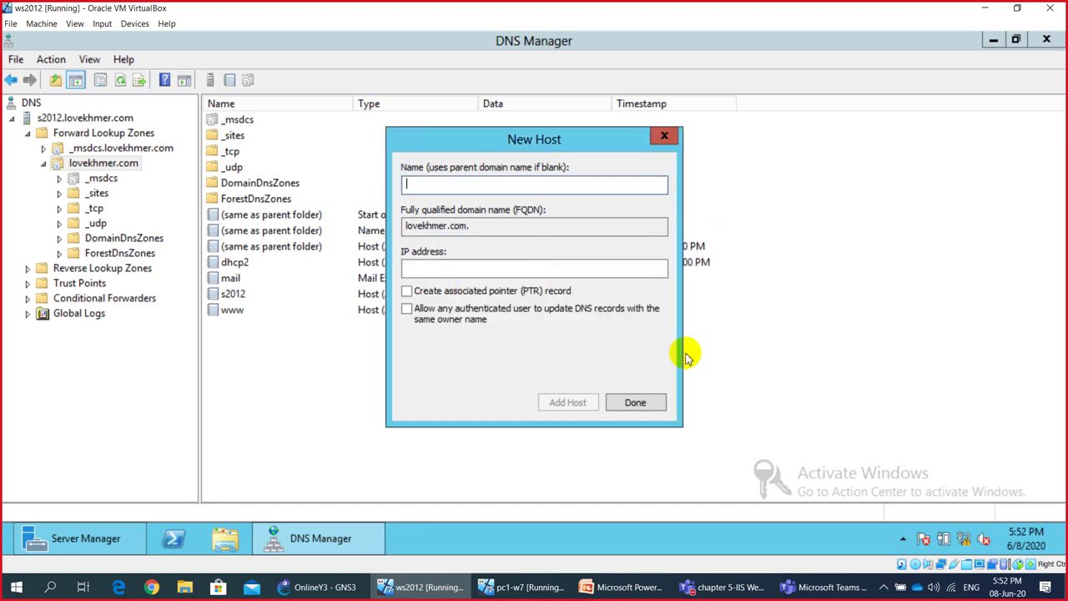
click(636, 403)
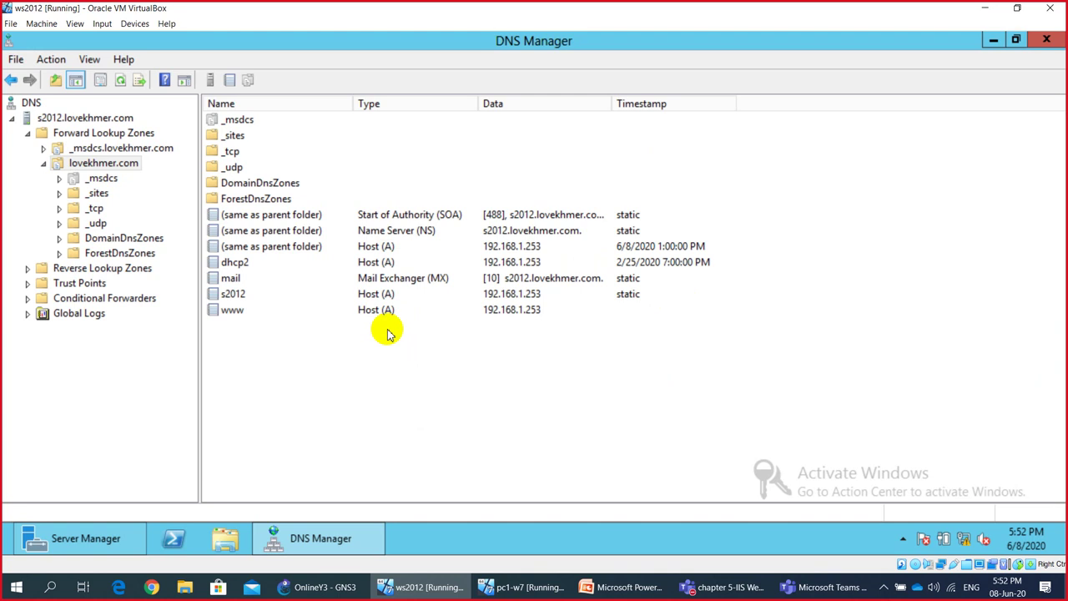
click(240, 316)
double_click(240, 316)
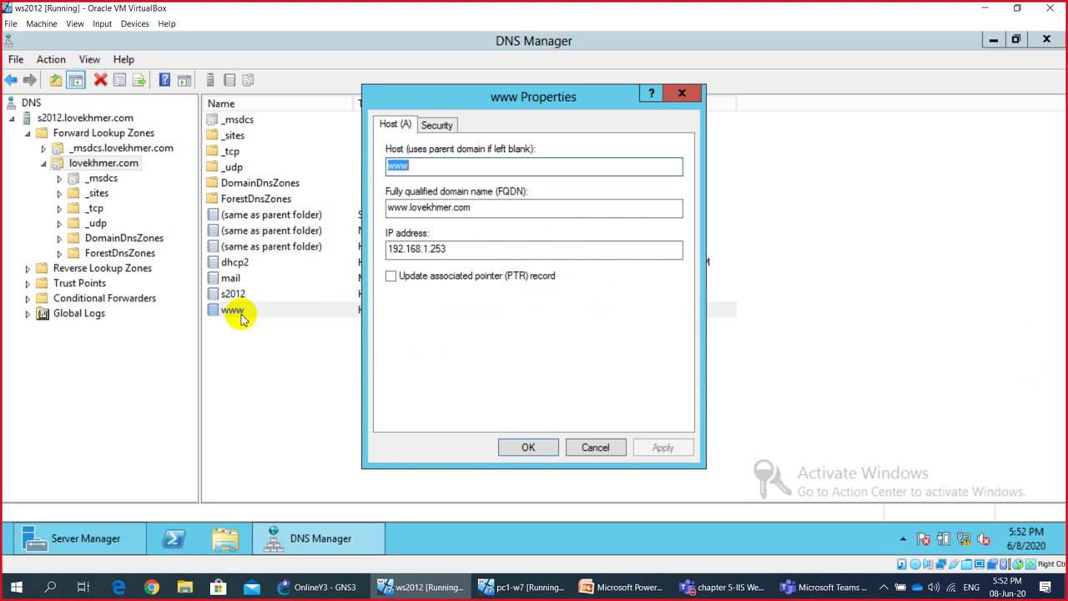
click(424, 171)
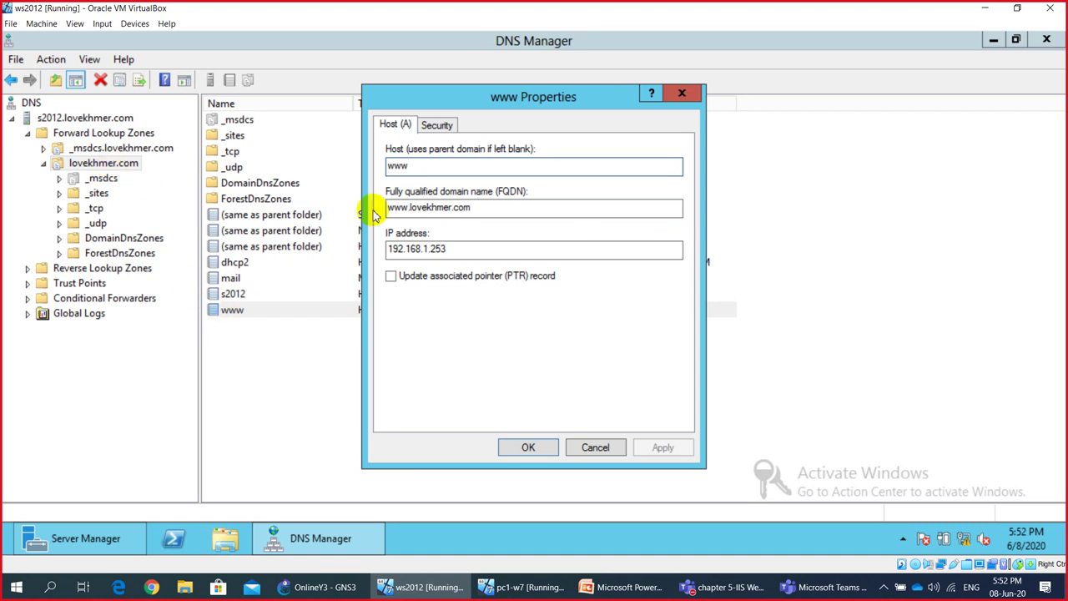
drag(497, 107, 648, 143)
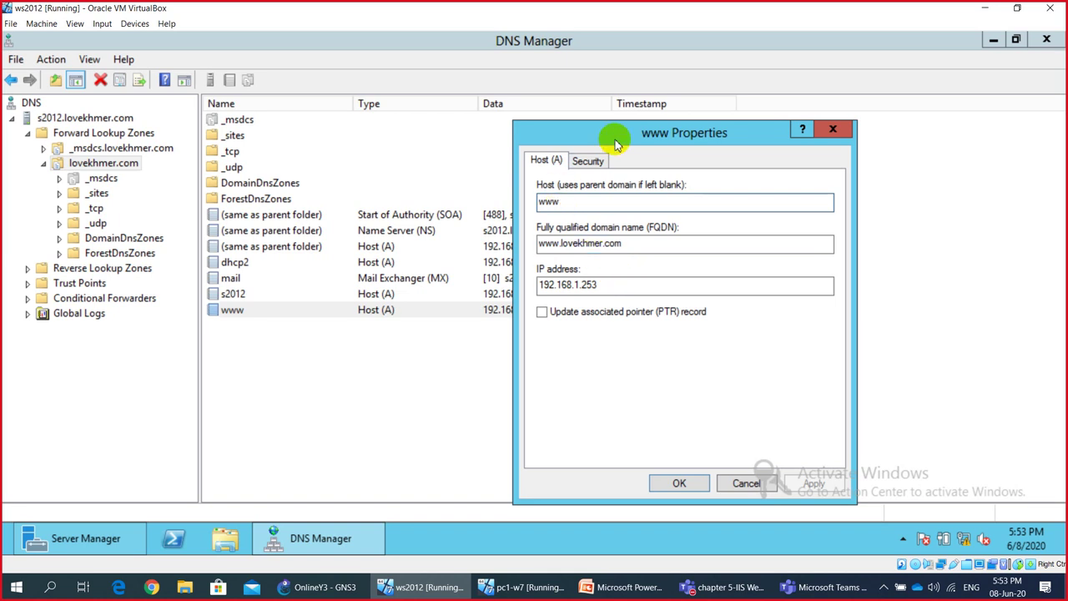
click(571, 129)
drag(571, 130, 540, 128)
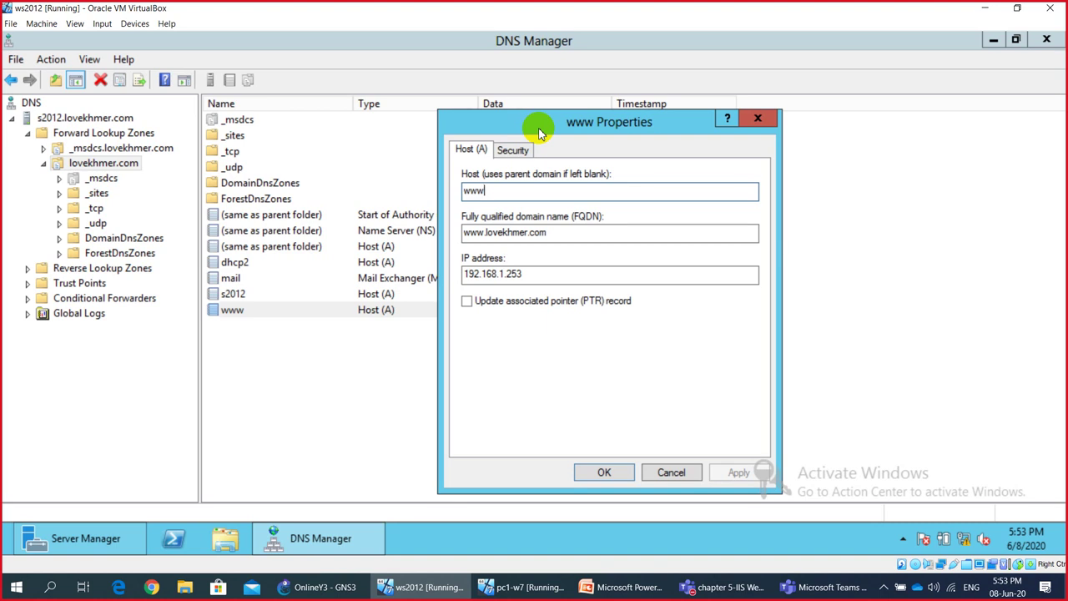
click(584, 472)
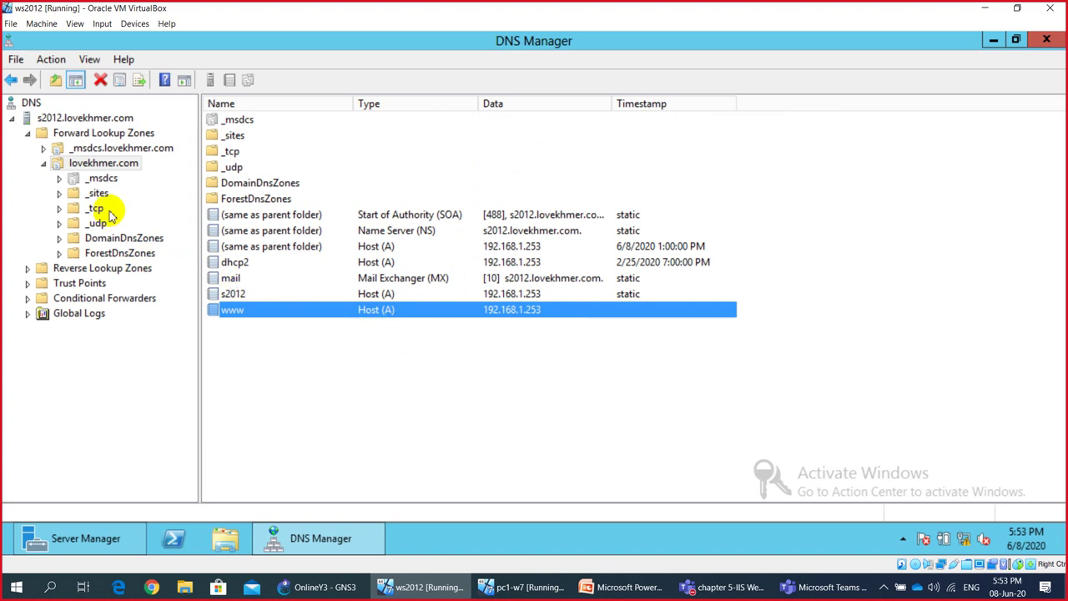
Refresh the lovekhmer.com zone so www shows as static with SOA serial 490
click(113, 164)
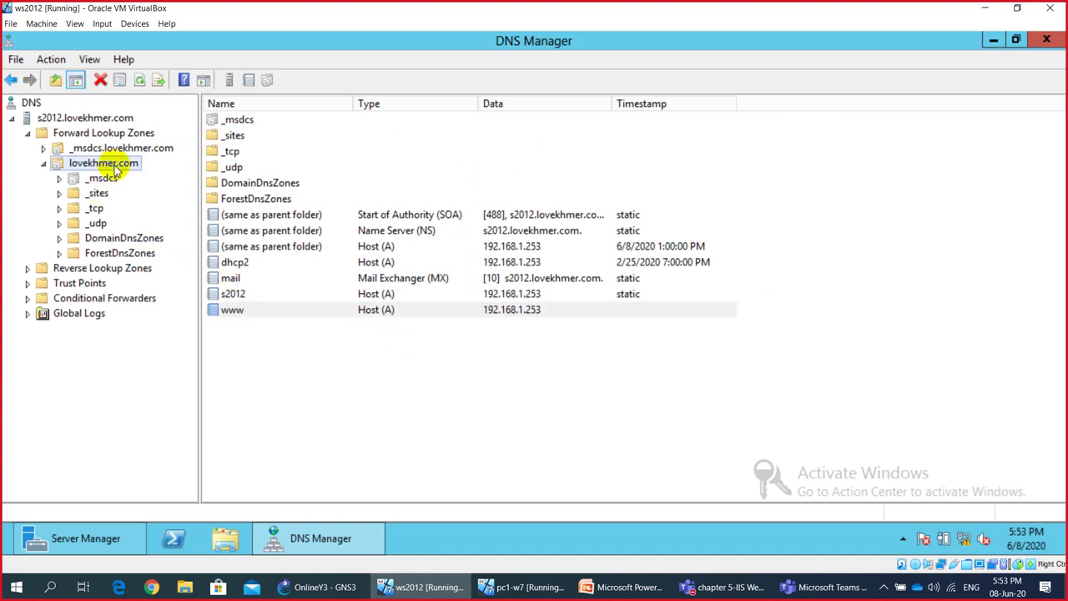
click(139, 81)
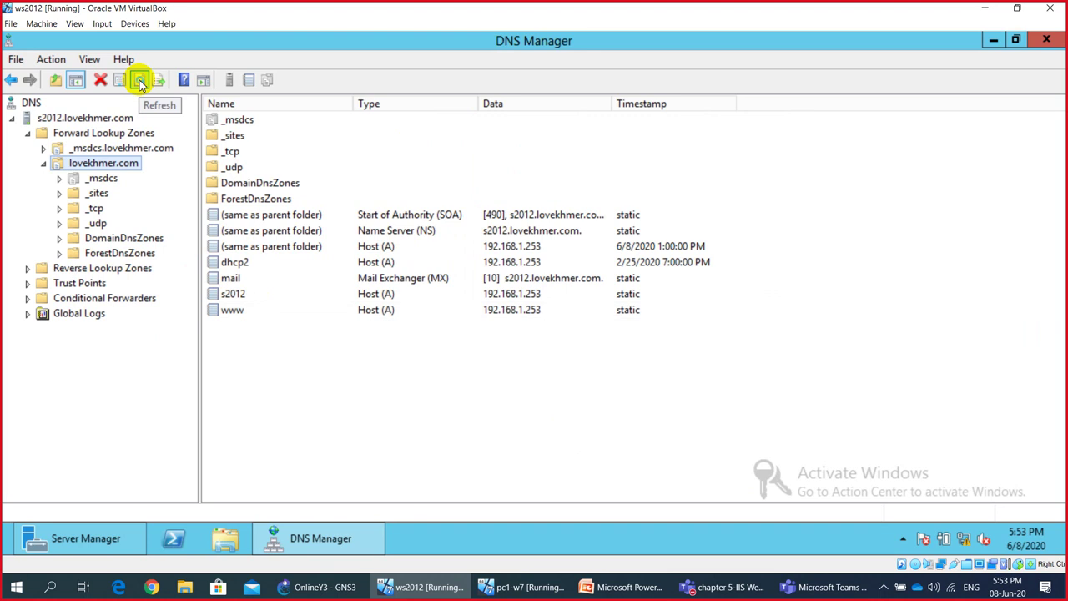
click(139, 81)
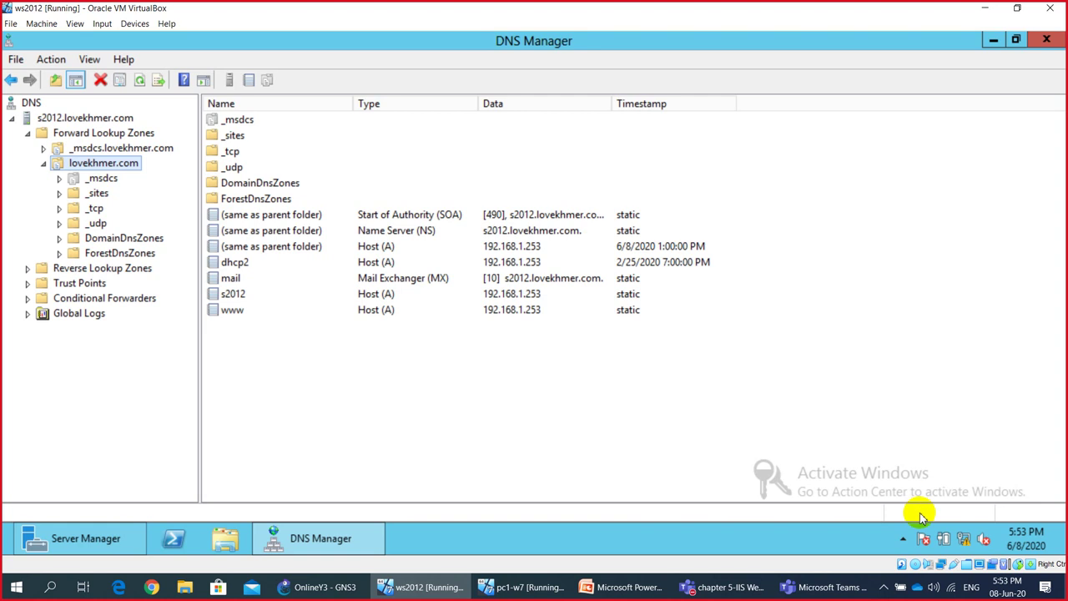
mouse_move(1061, 543)
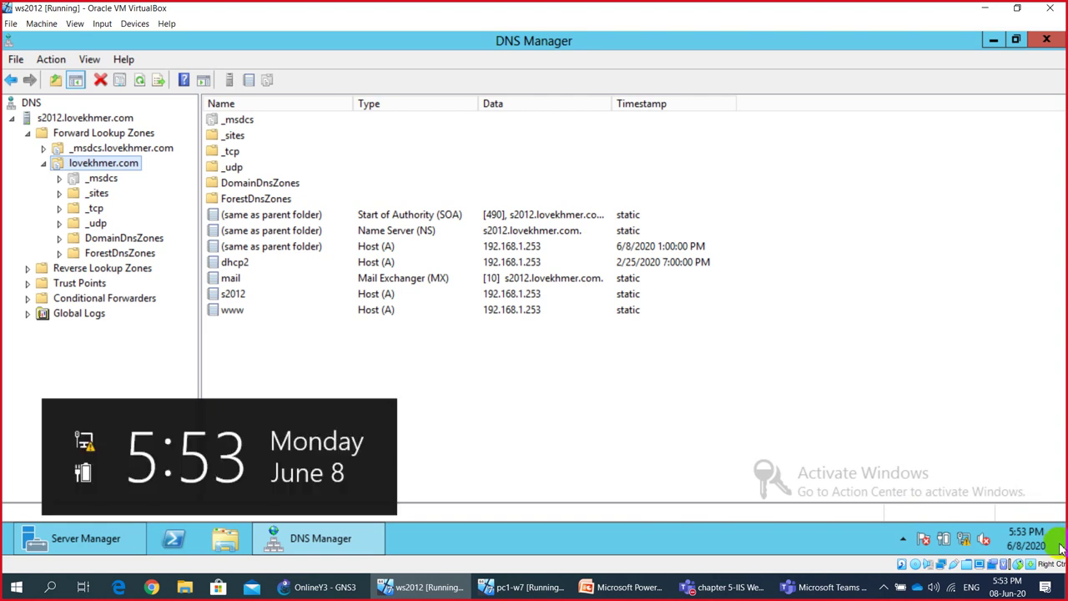
click(1030, 195)
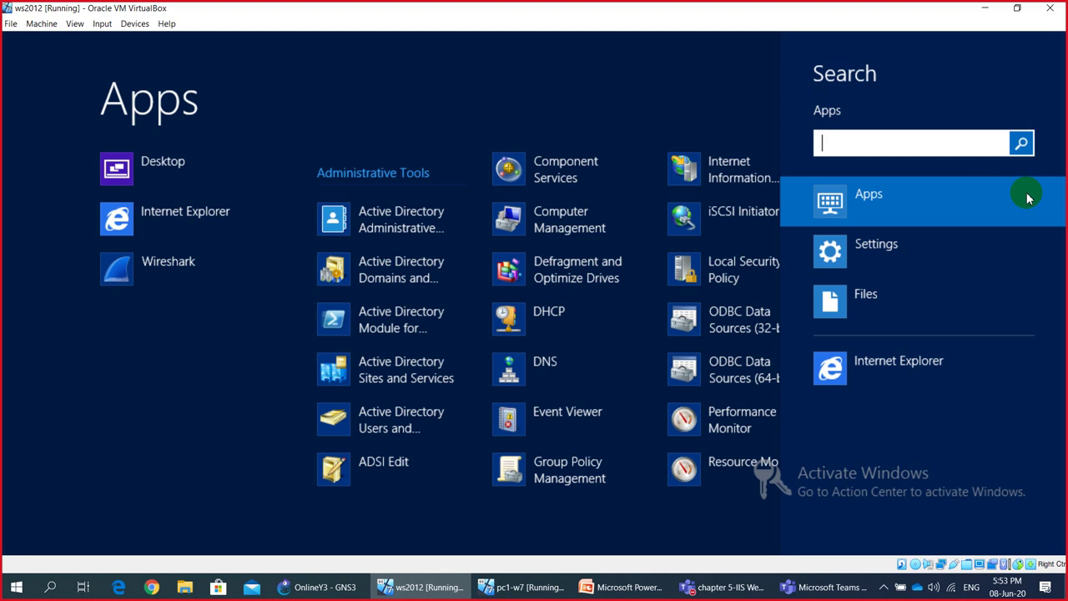
click(226, 211)
click(149, 67)
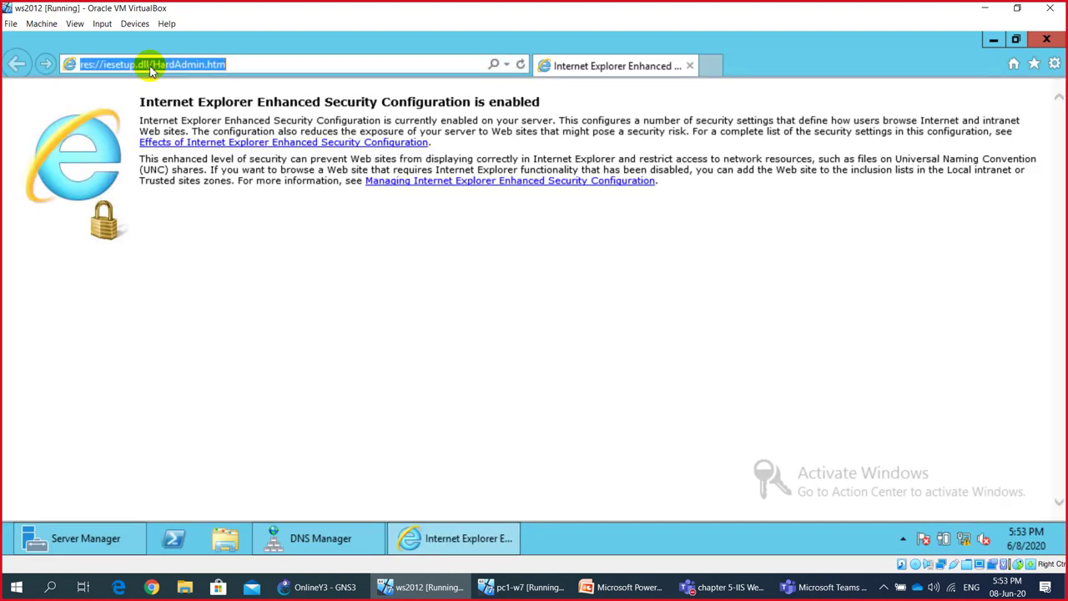
text(www)
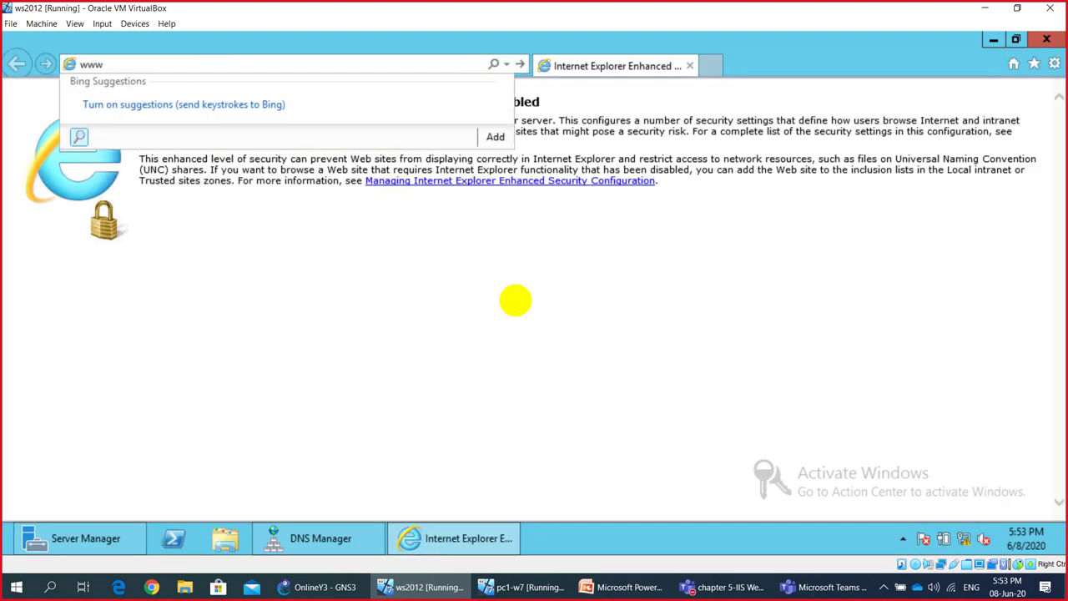
text(.lovekhmer.com)
key(Return)
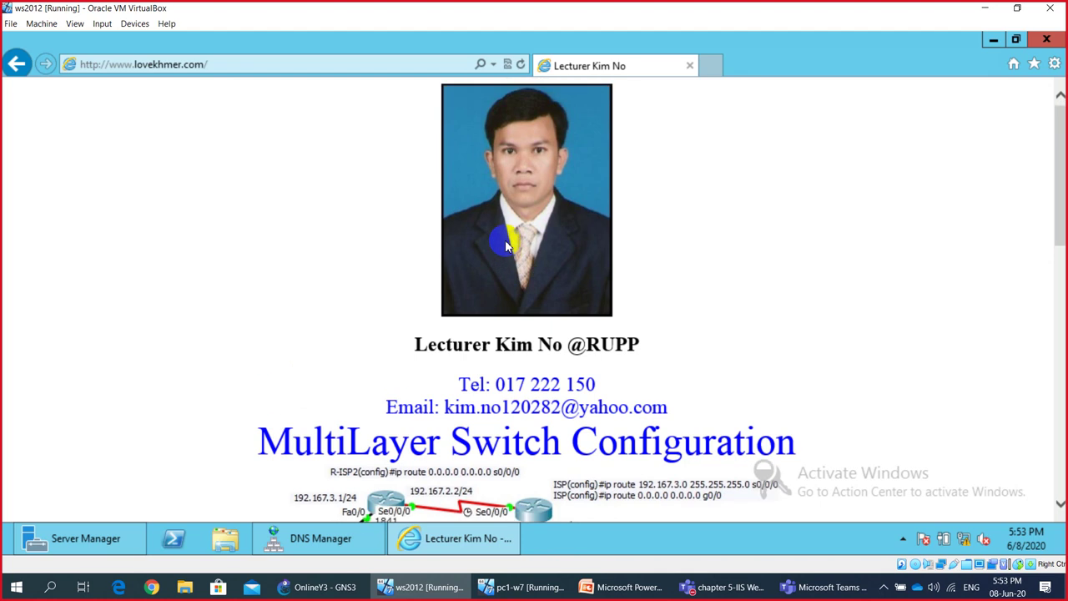
scroll(505, 244, down, 6)
scroll(505, 244, up, 1)
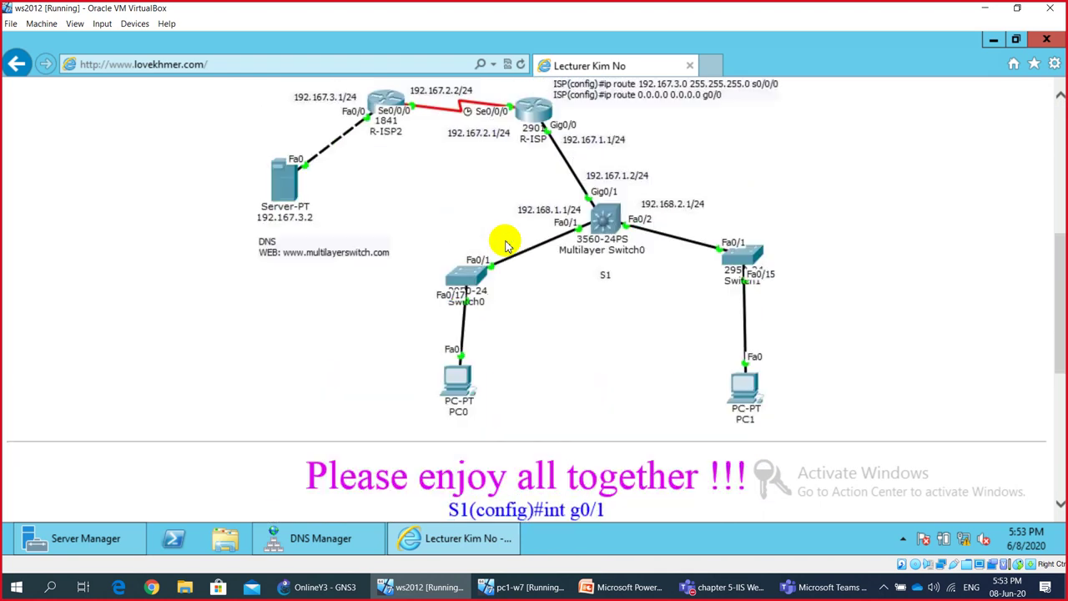
scroll(505, 244, down, 1)
scroll(505, 244, up, 4)
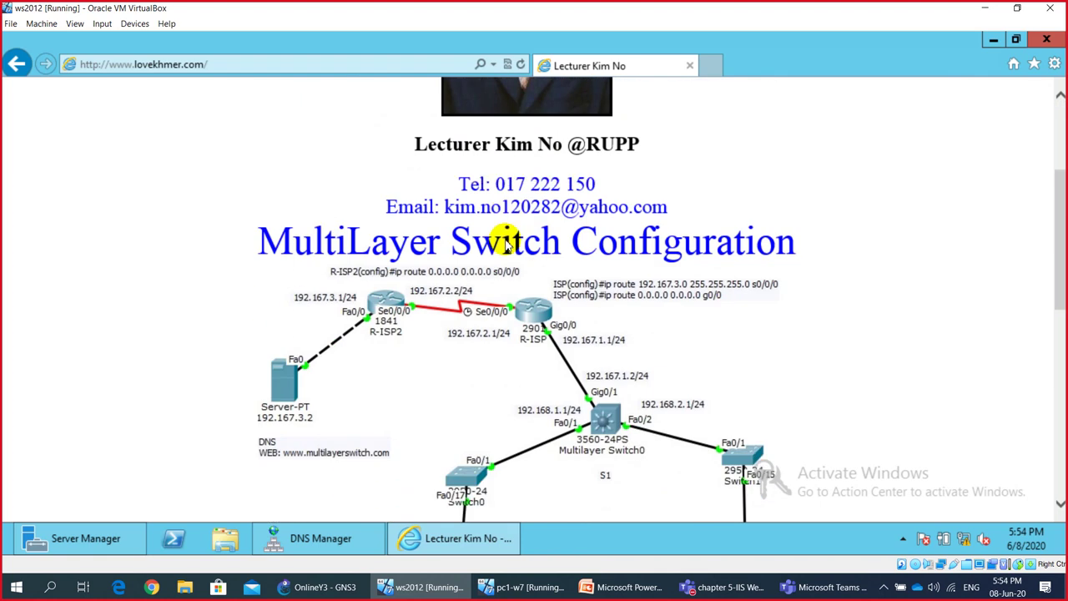
scroll(505, 245, up, 3)
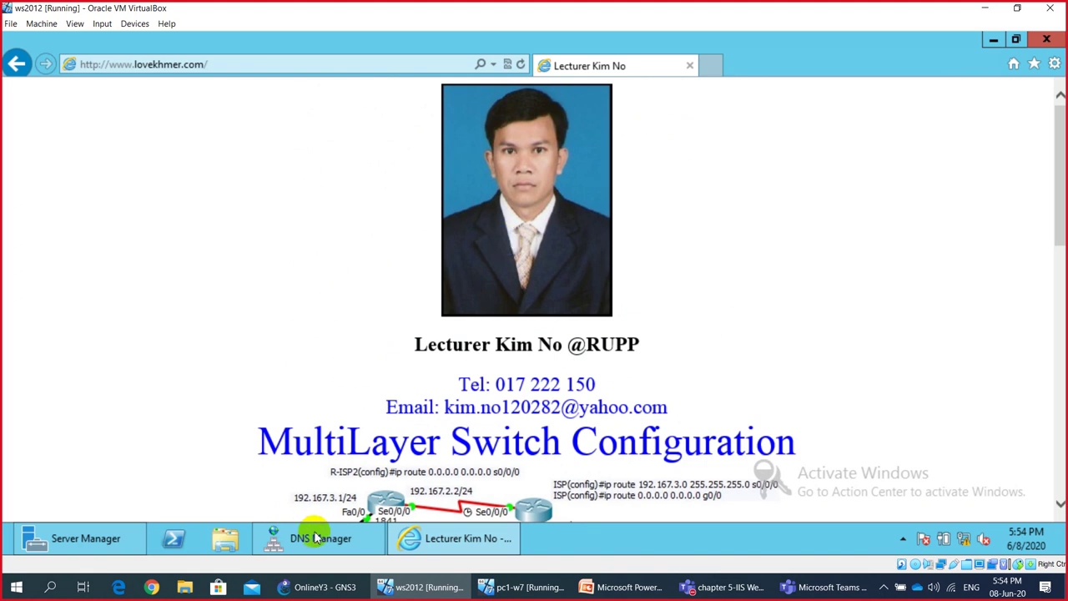
click(524, 589)
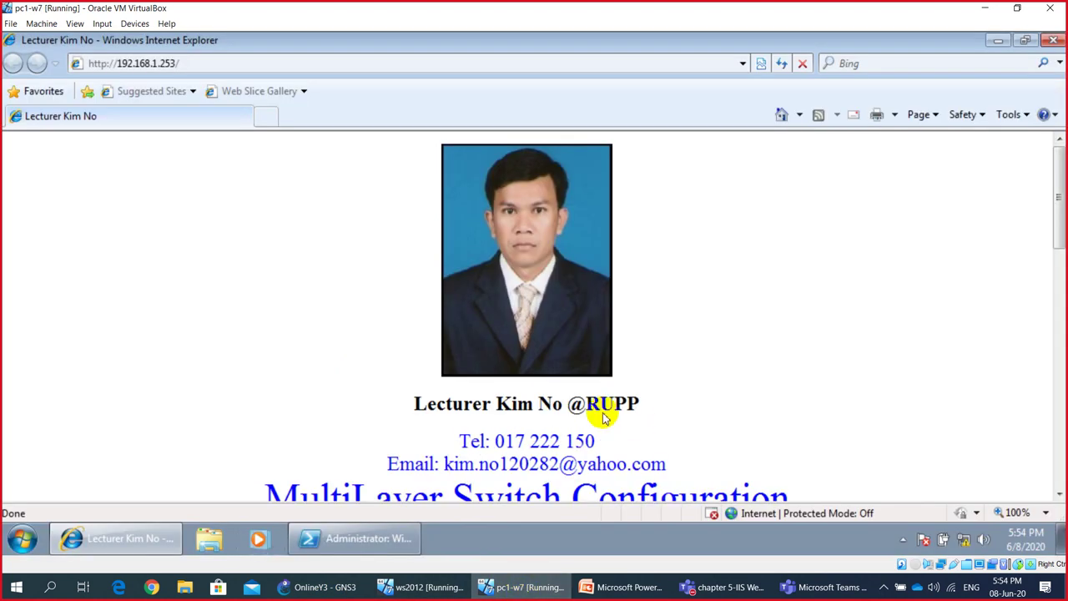
click(263, 121)
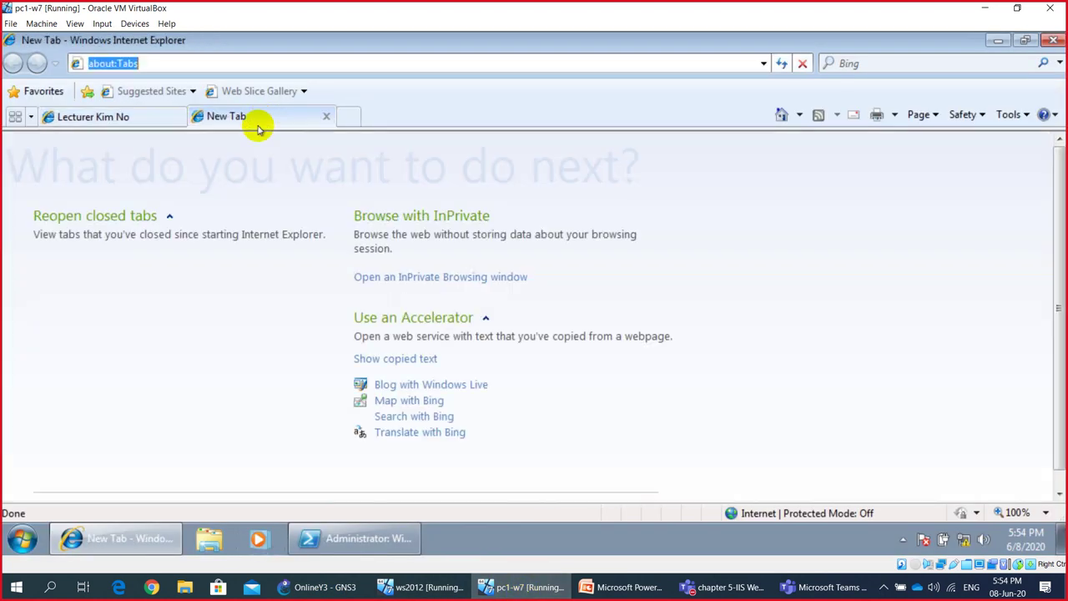
text(www)
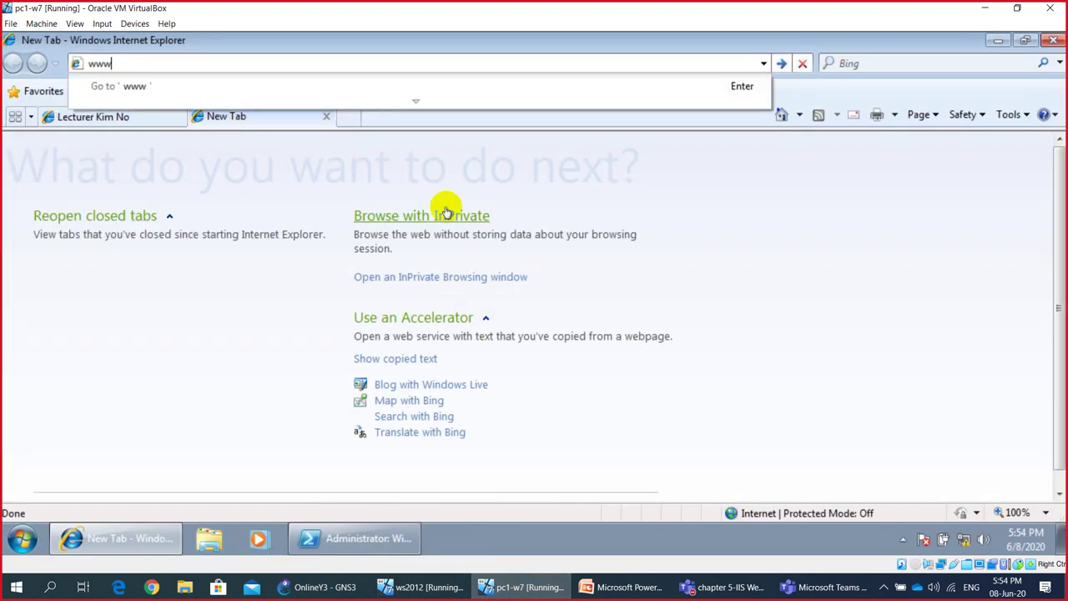
text(.lovekhmer.com)
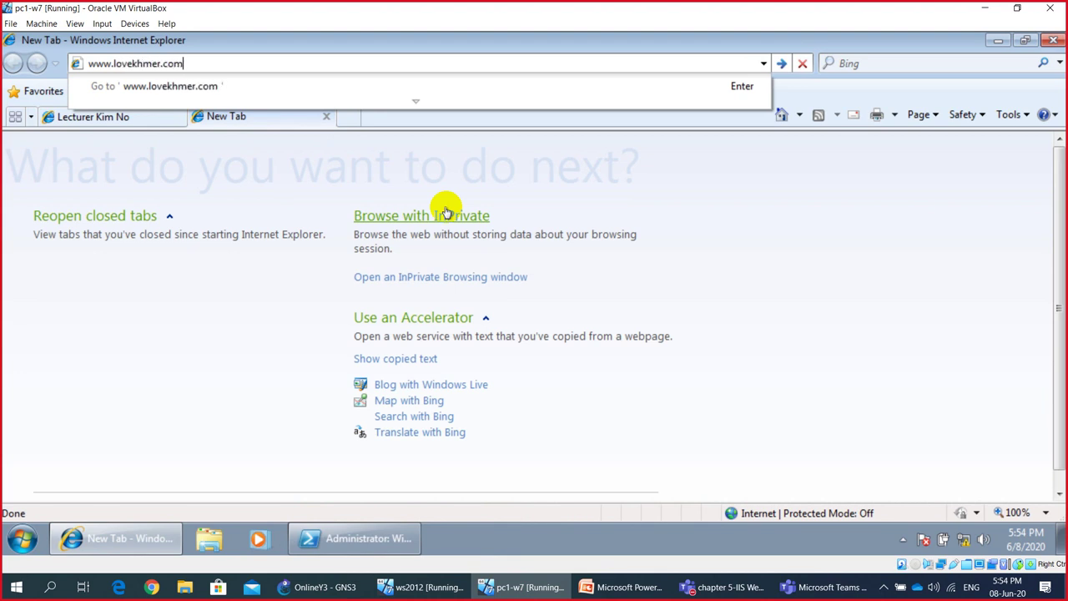
key(Return)
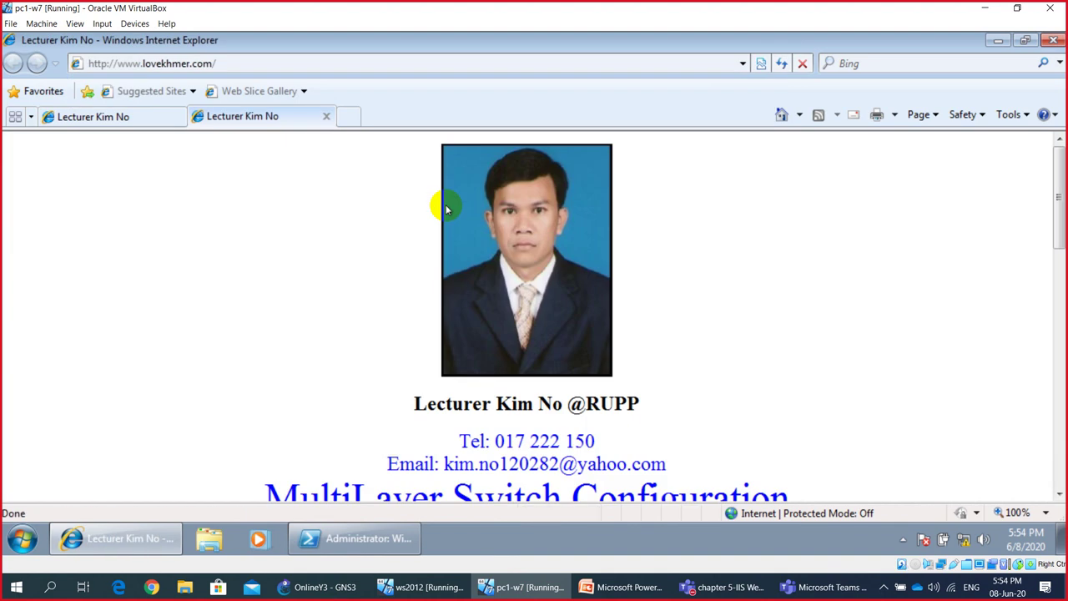
drag(1060, 217, 1057, 188)
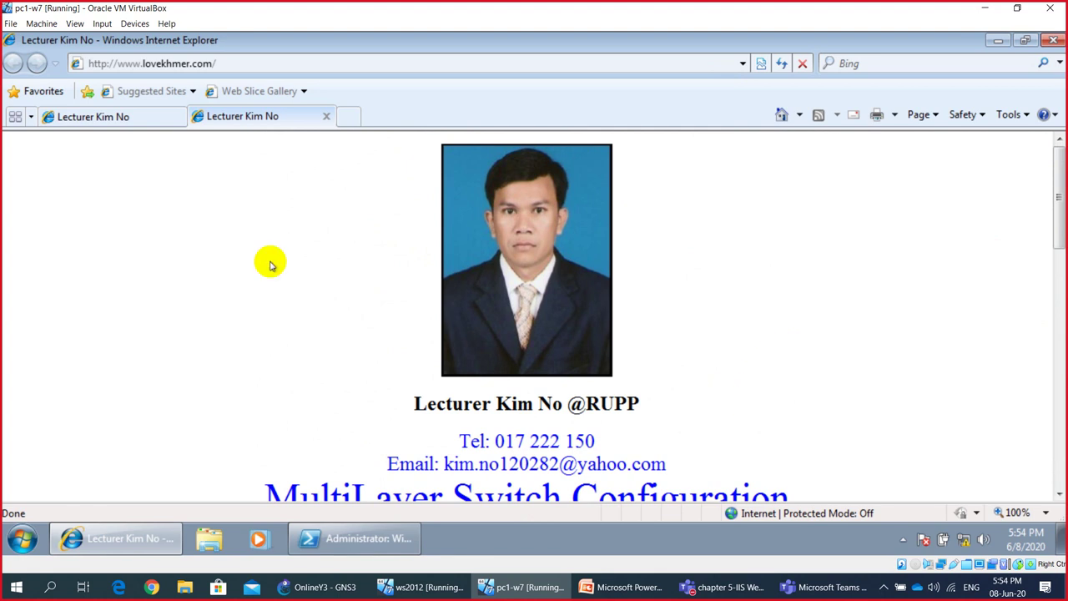
Restart the Teams desktop share and show PowerPoint slide 32 on reaching websites by domain name
click(710, 589)
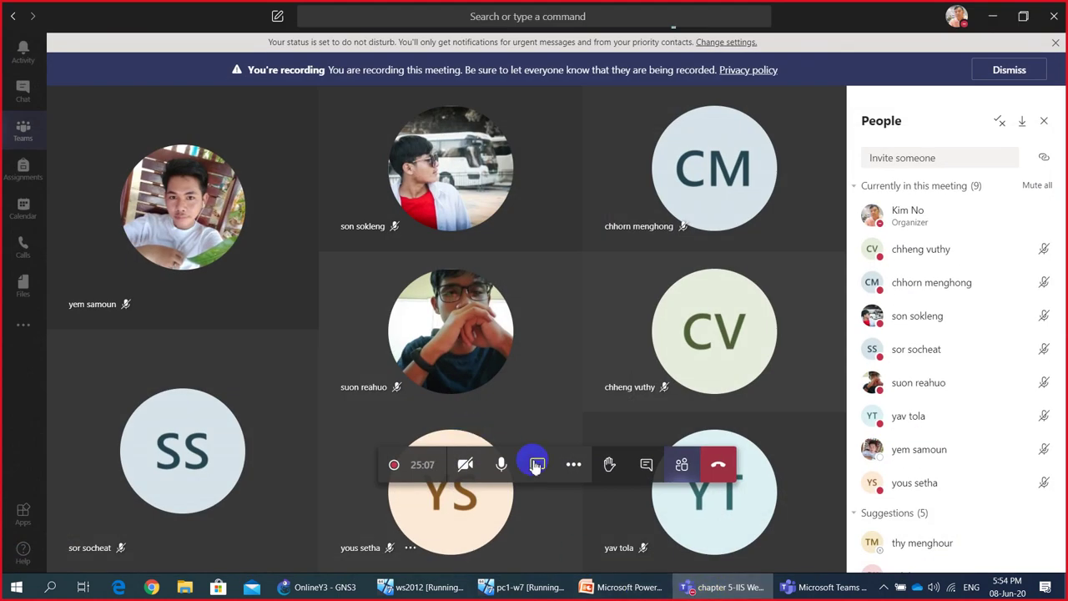
click(540, 466)
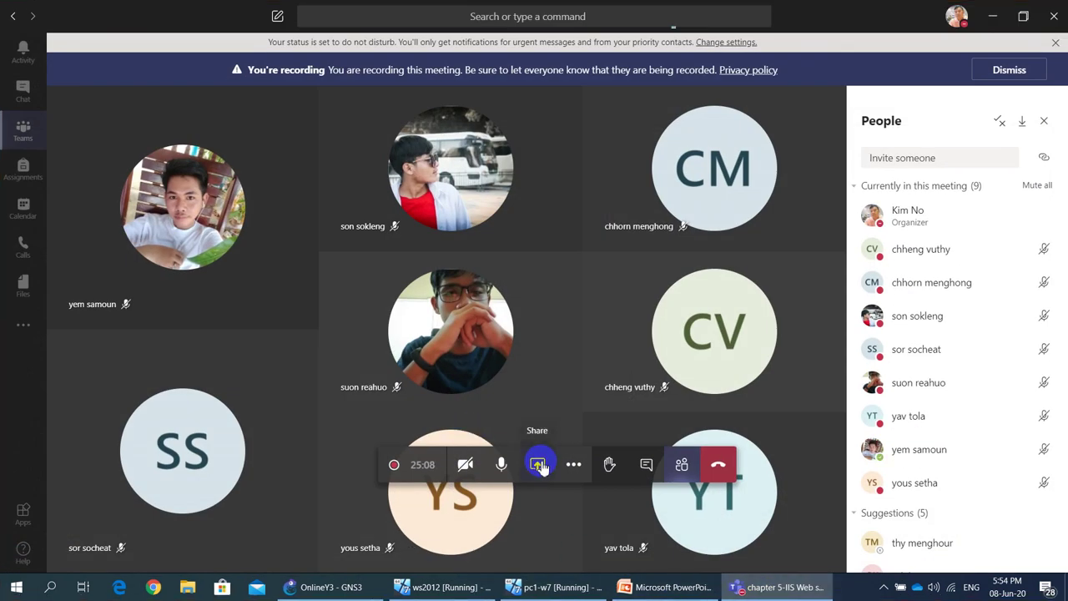
click(540, 466)
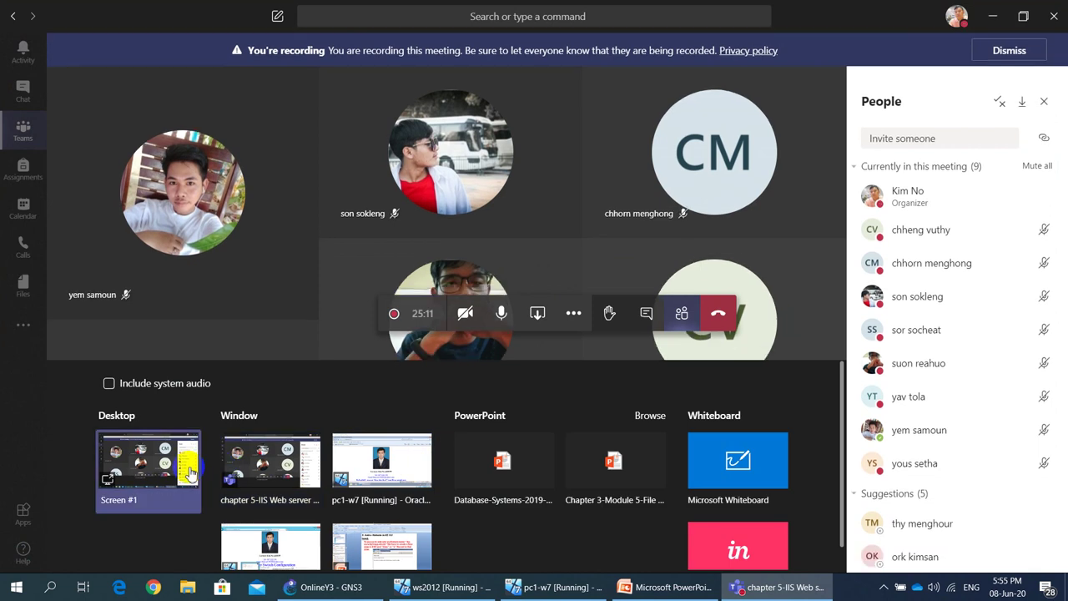
click(190, 470)
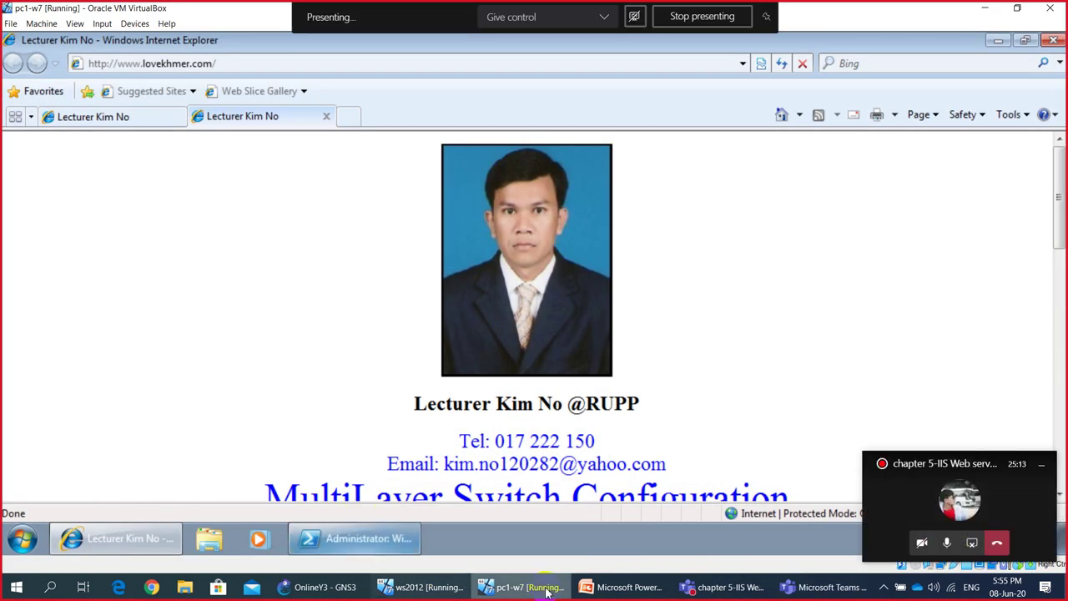
click(607, 589)
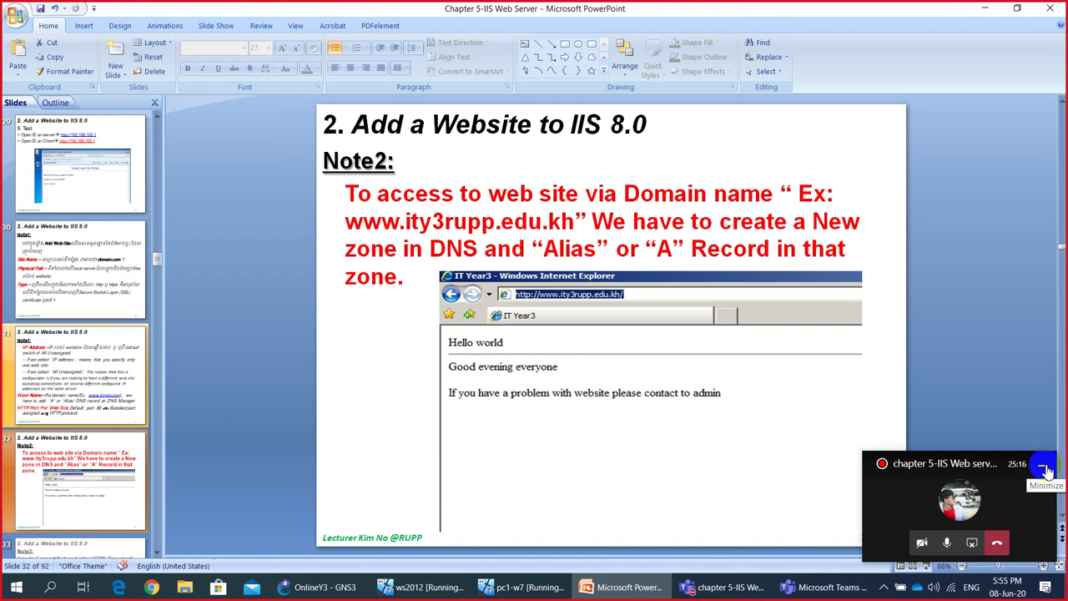
click(1042, 464)
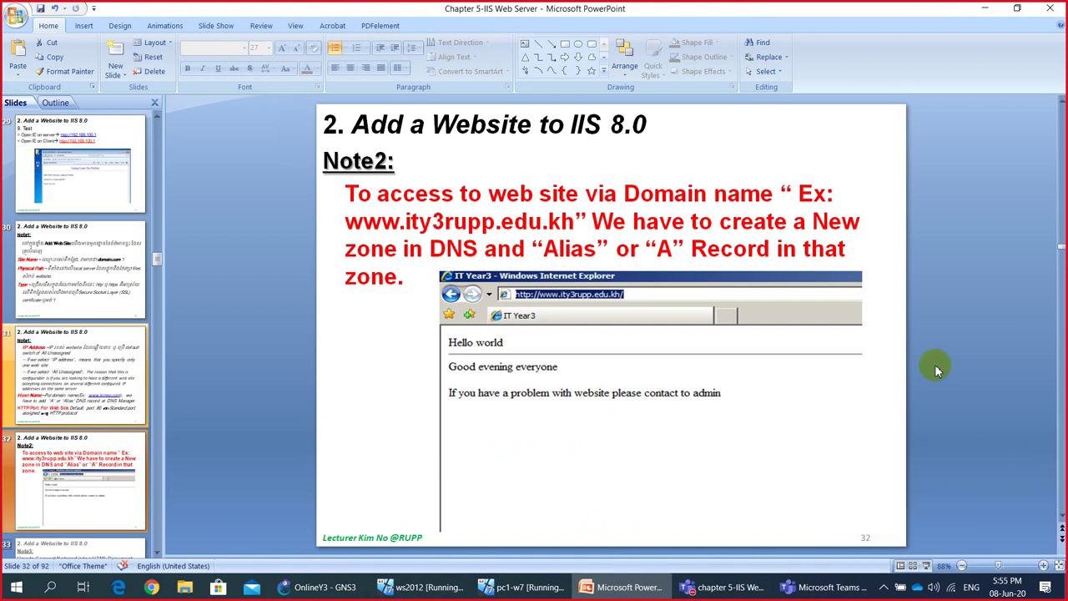
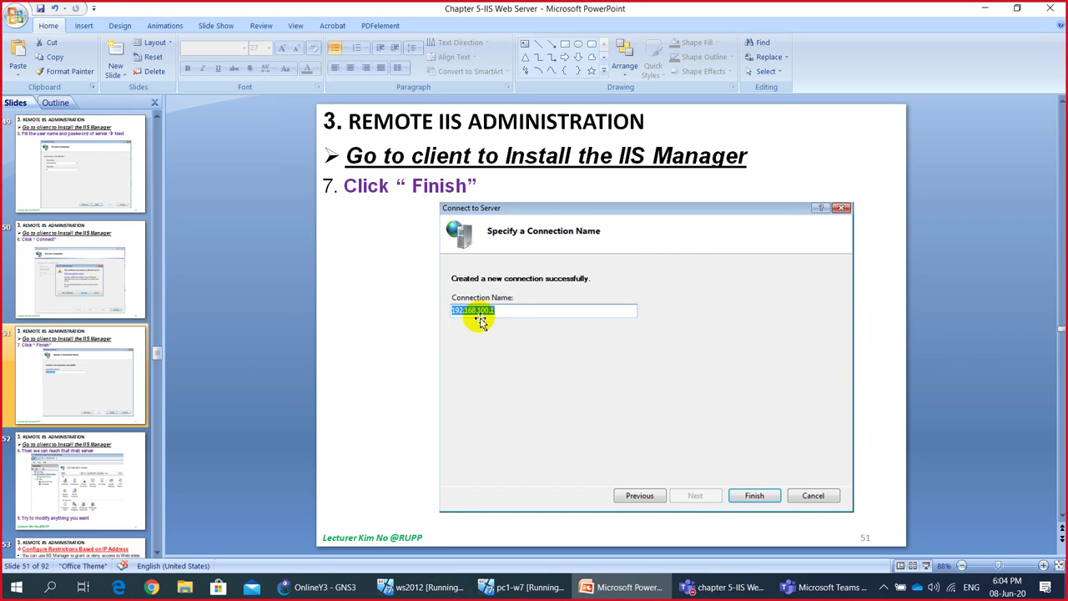
Advance the slides to slide 52, where IIS Manager reaches the 192.168.100.1 web server
scroll(725, 466, down, 1)
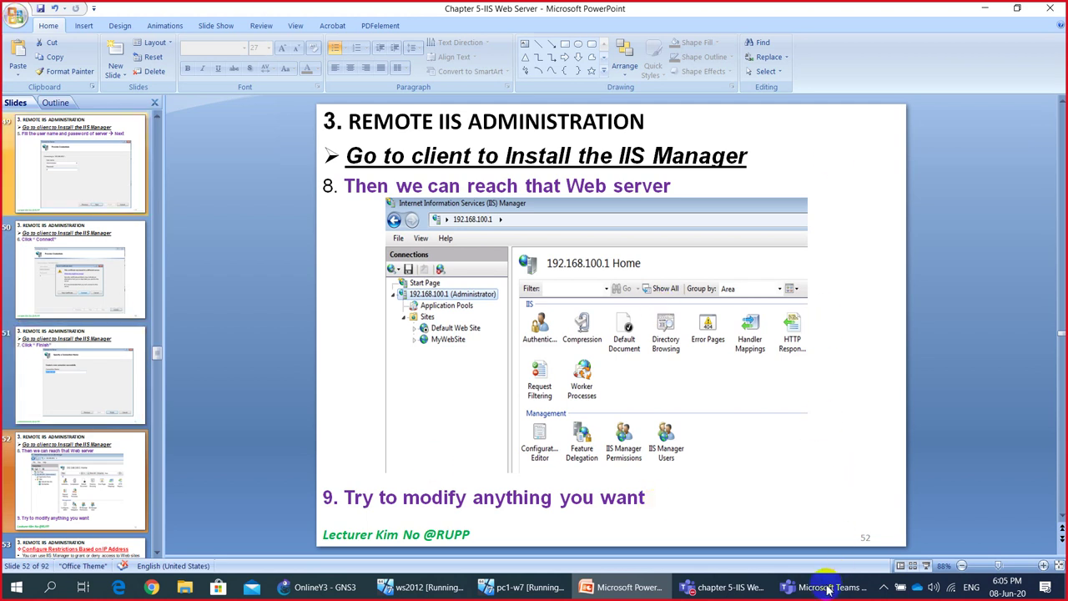
Switch the Teams share from the presentation to the whole desktop, Desktop Screen #1
click(820, 534)
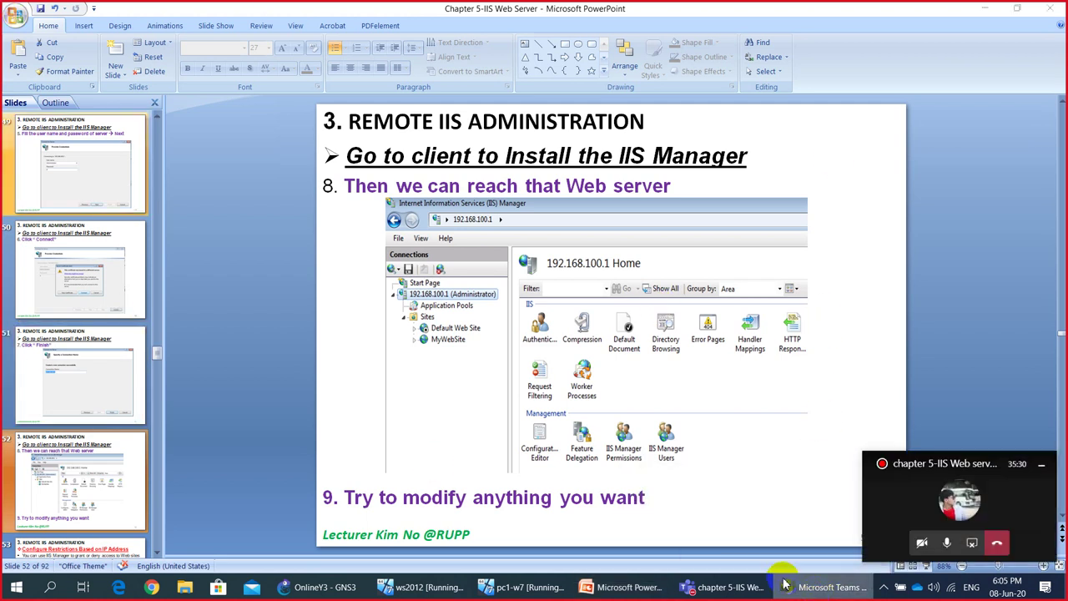
click(972, 547)
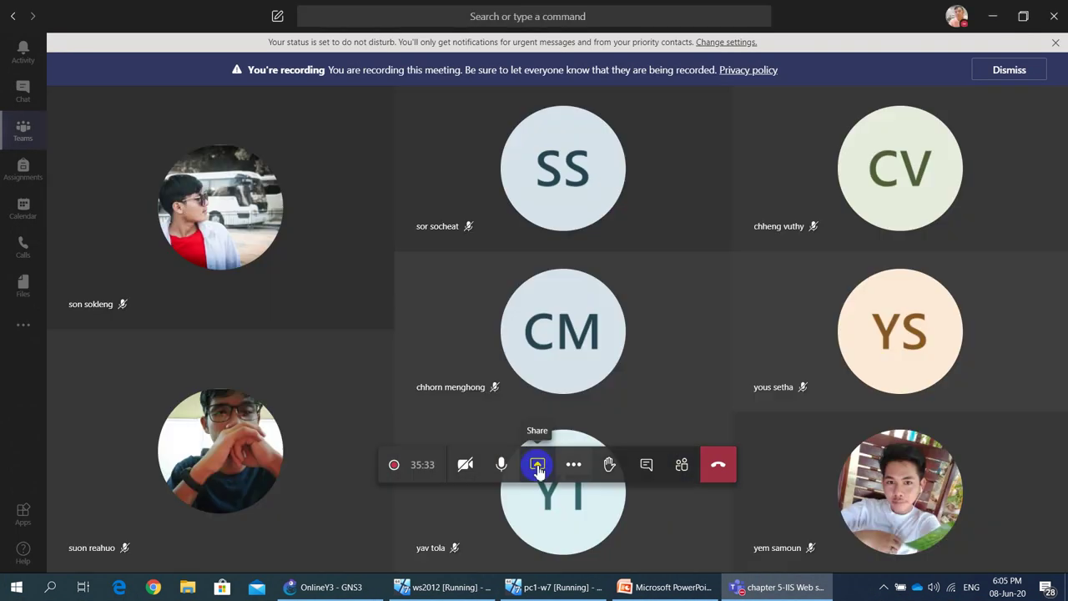
click(537, 465)
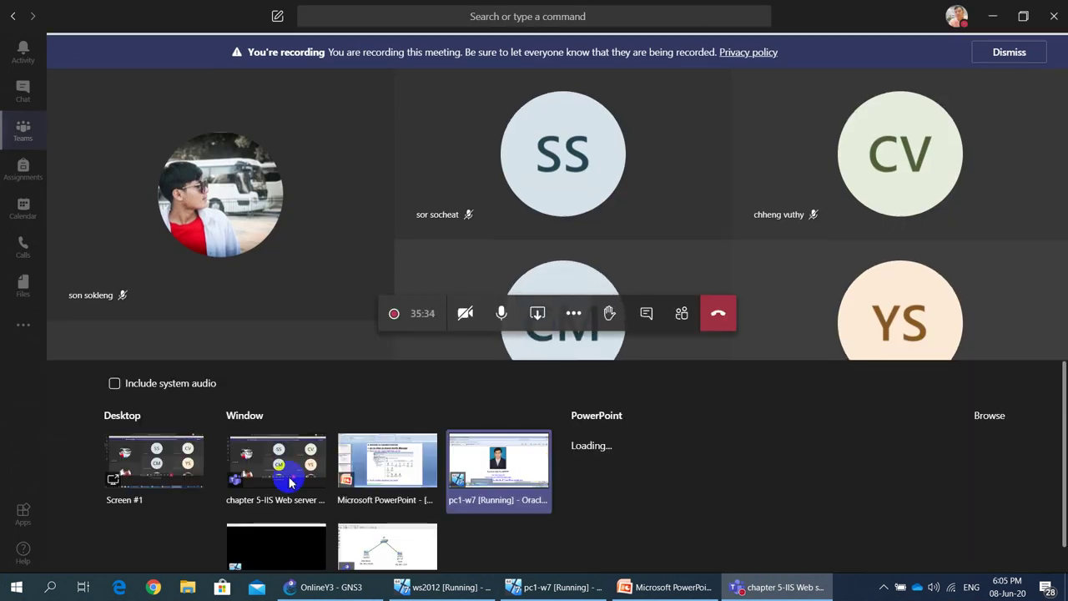
click(148, 467)
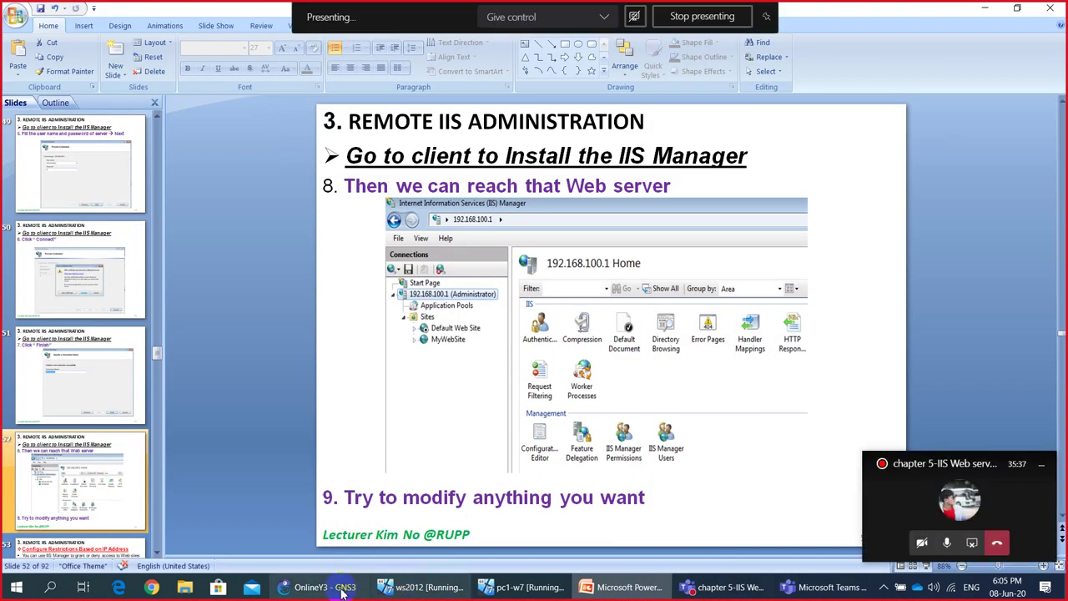
In the ws2012 VM, close Internet Explorer and DNS Manager, leaving Server Manager's DNS page
click(426, 587)
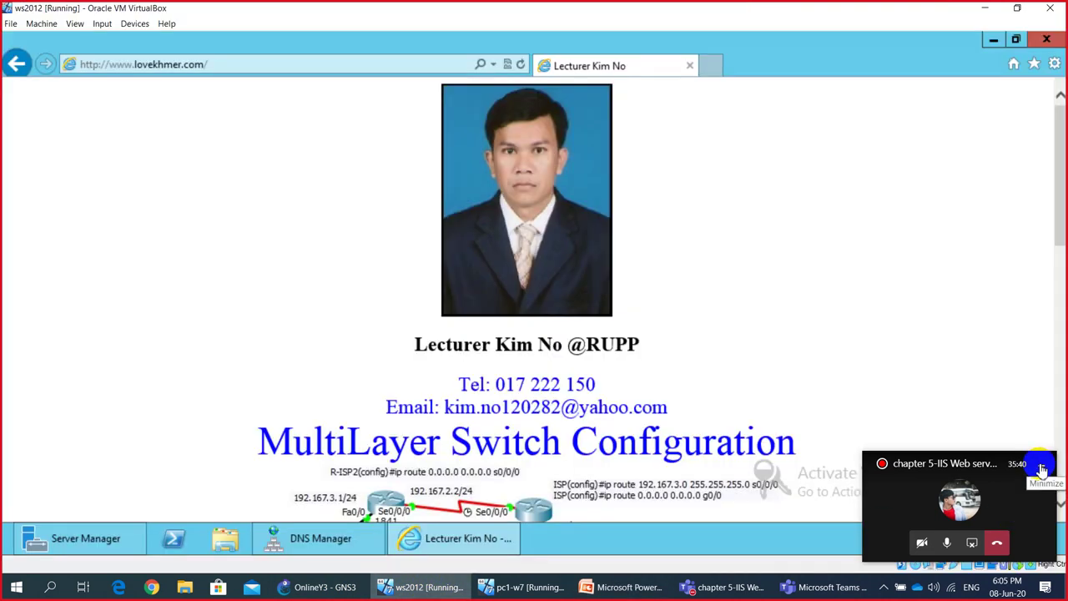
click(1043, 465)
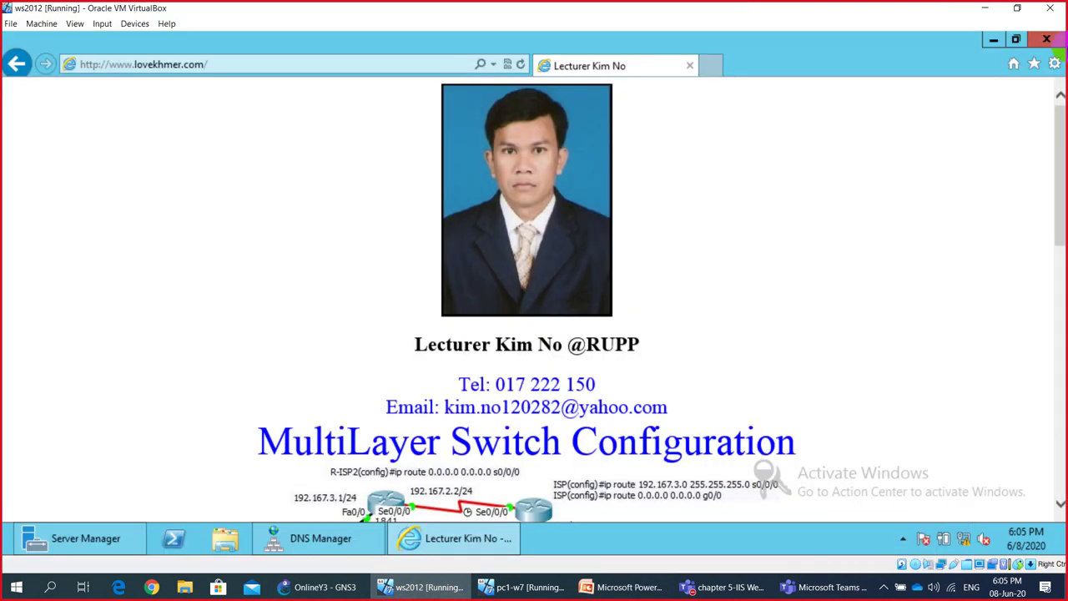
click(1047, 42)
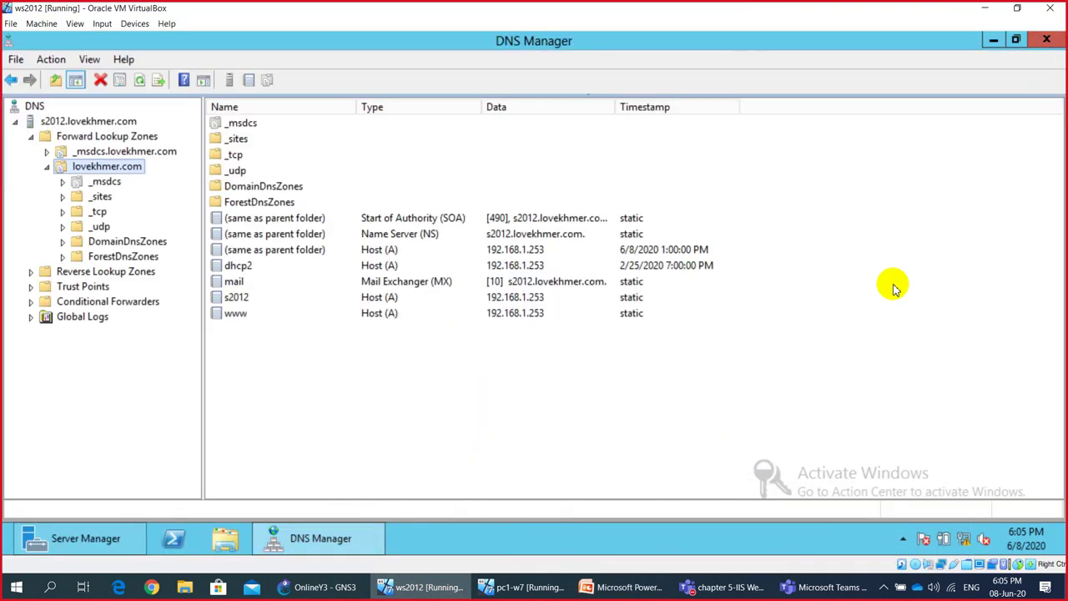
click(1048, 42)
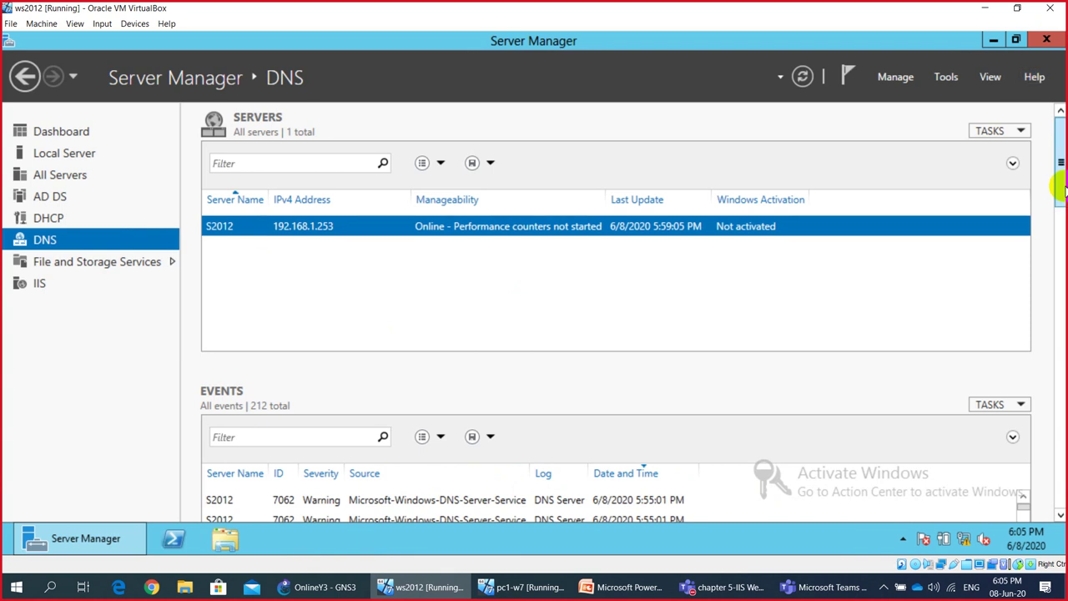
click(945, 77)
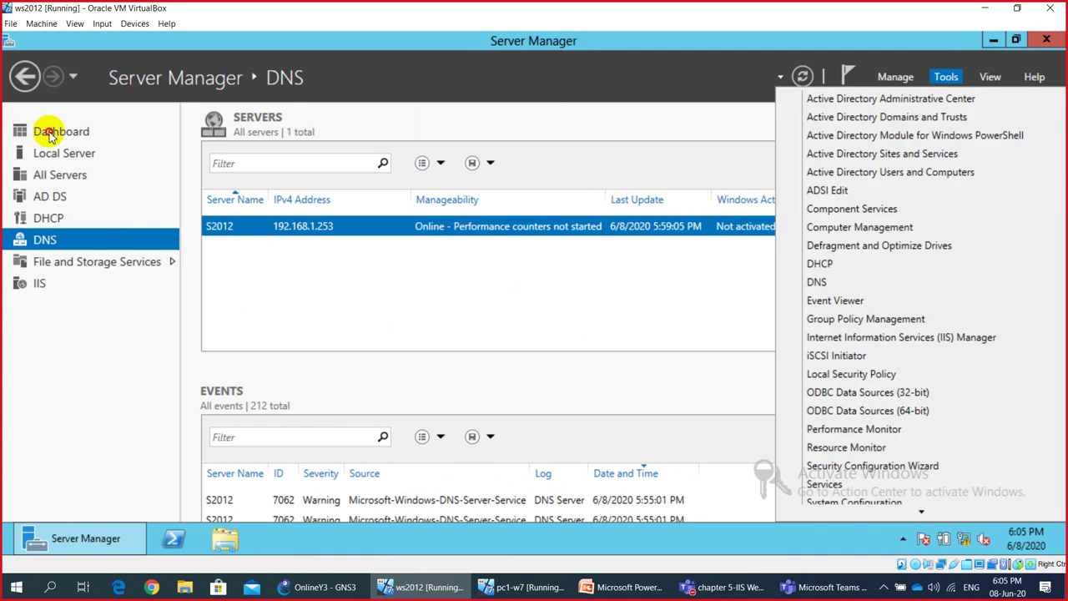
From the Dashboard, start Add Roles and Features and advance to the Server Roles page
click(51, 136)
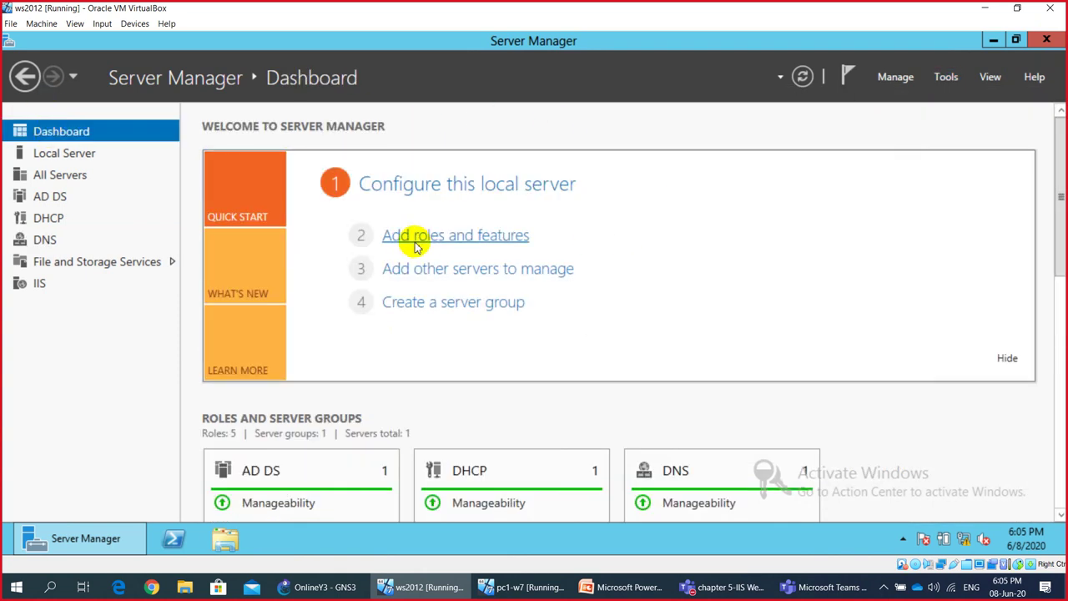
click(451, 238)
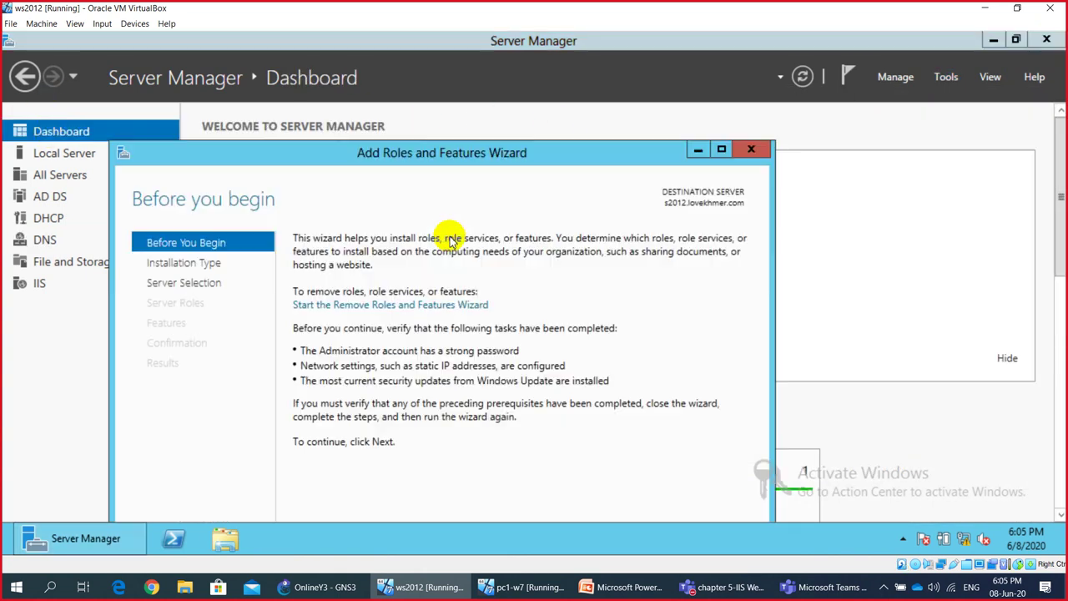
click(722, 150)
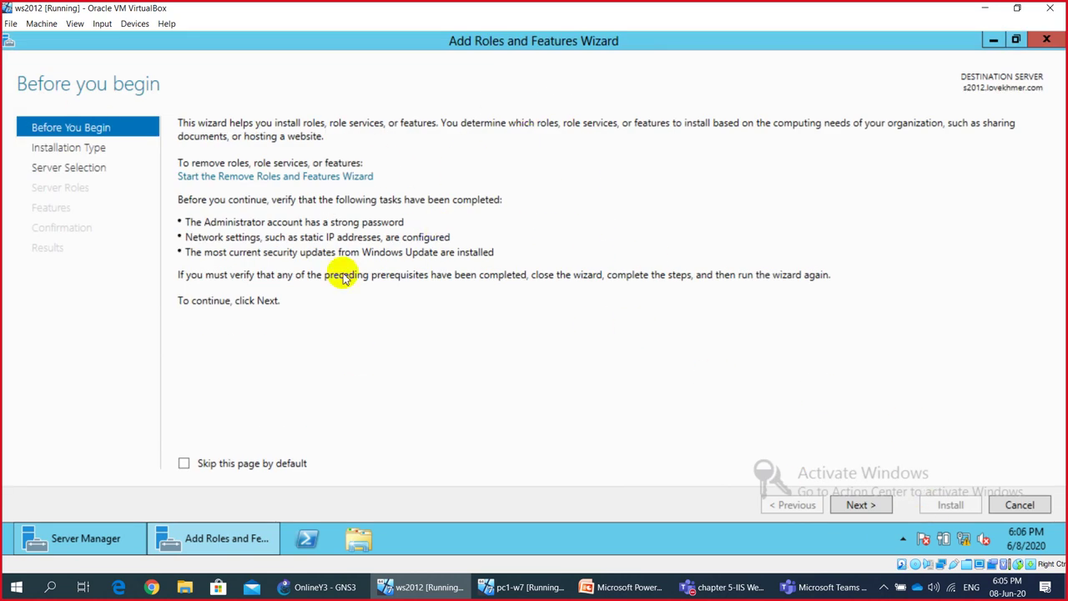
click(857, 506)
click(858, 506)
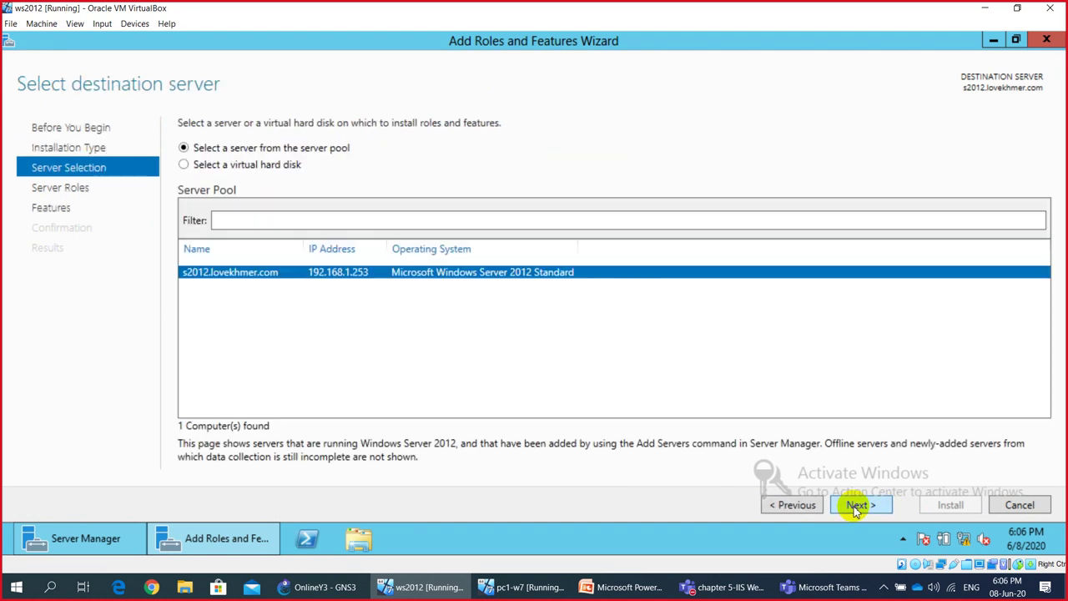
click(857, 507)
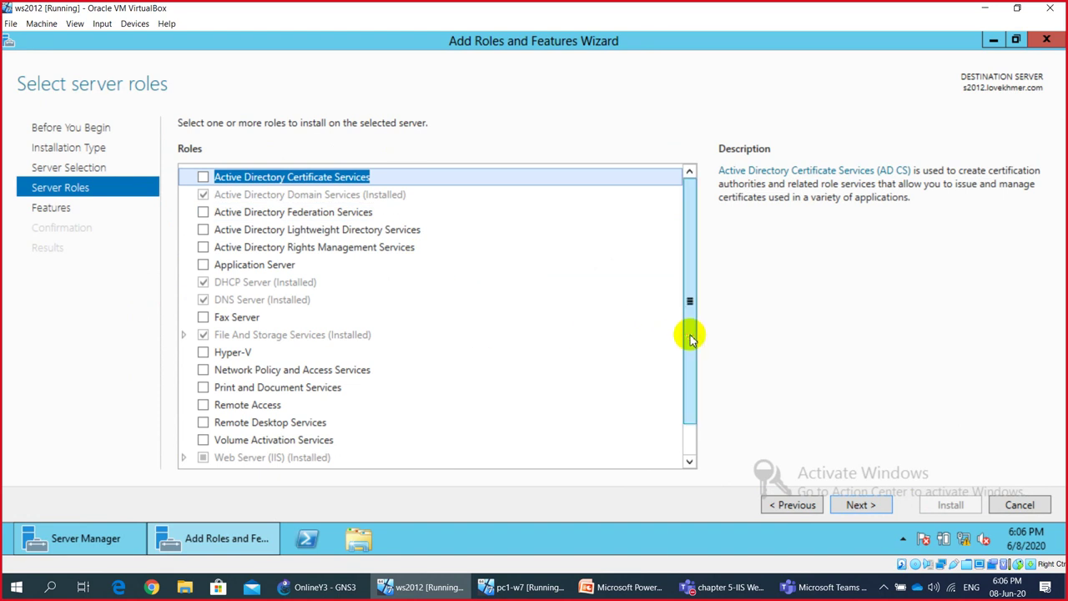
Confirm Management Service is installed under Web Server (IIS) > Management Tools, then cancel the wizard
drag(689, 334, 662, 484)
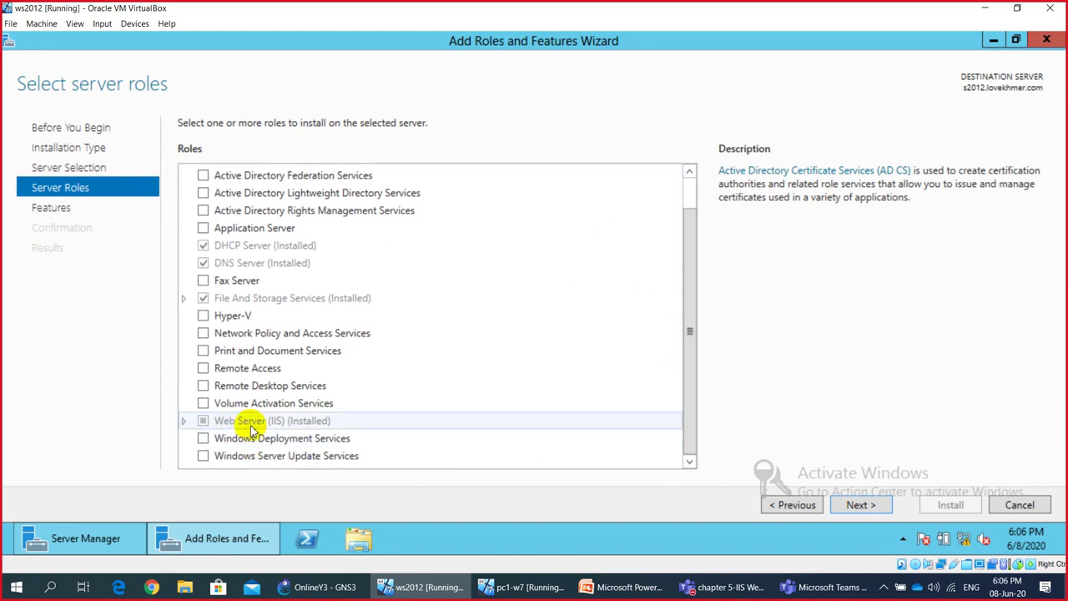
click(183, 420)
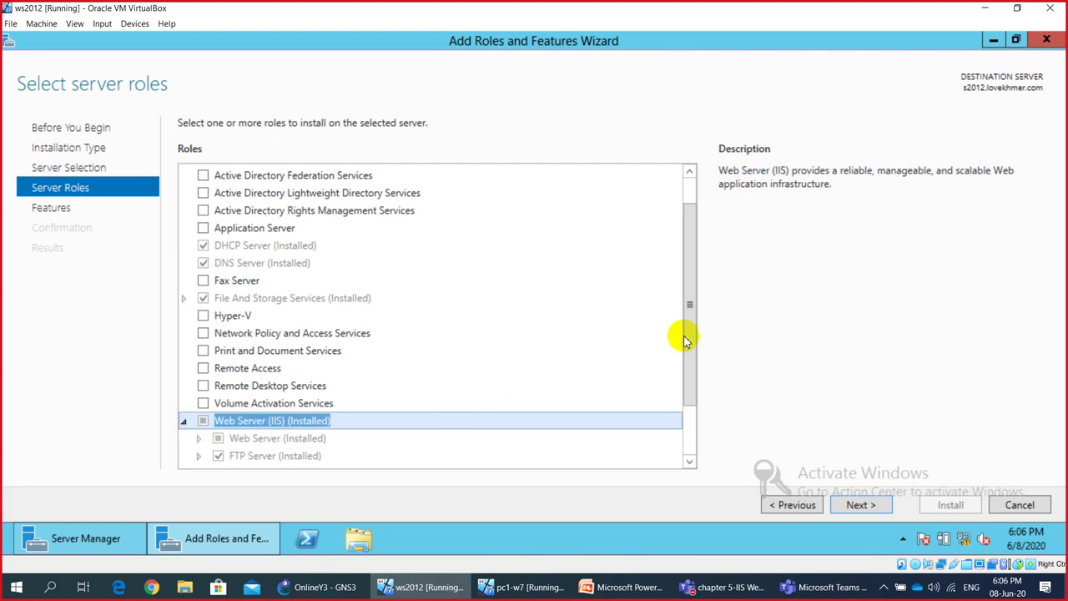
drag(689, 351, 683, 406)
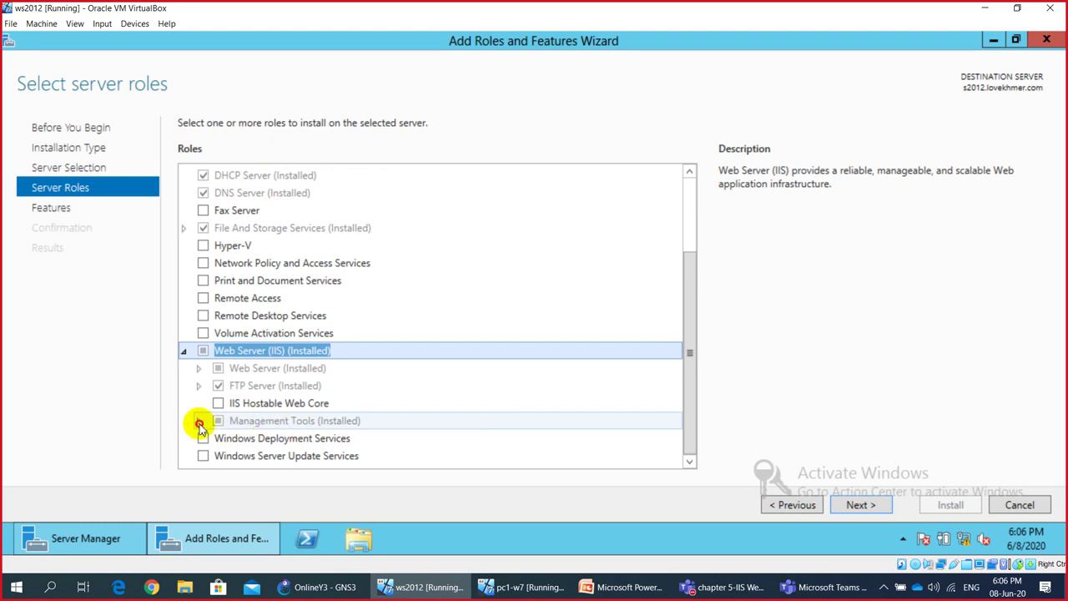
click(199, 421)
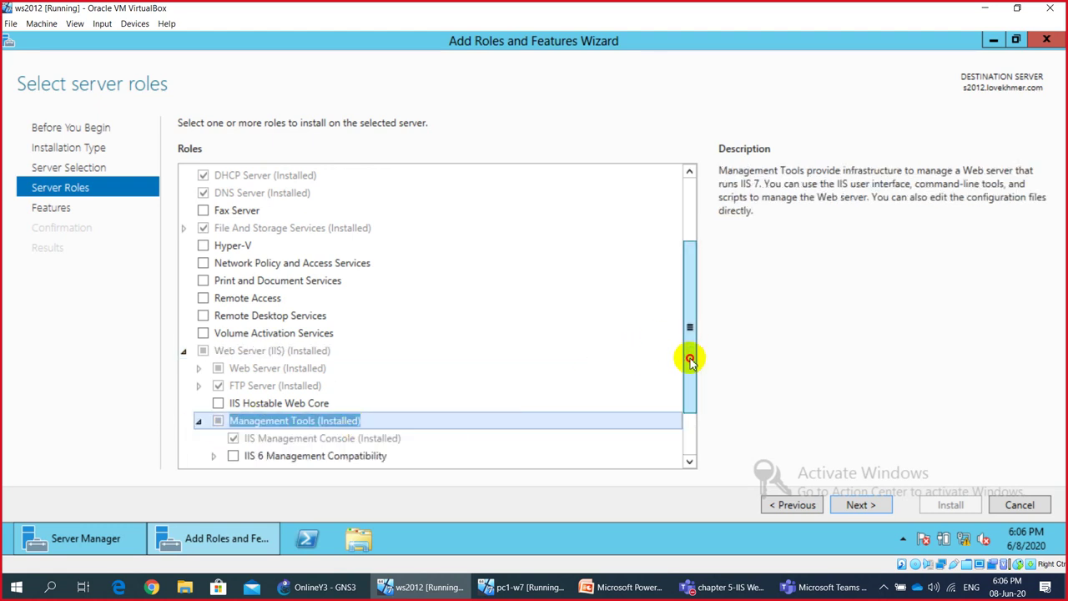
drag(692, 357, 687, 405)
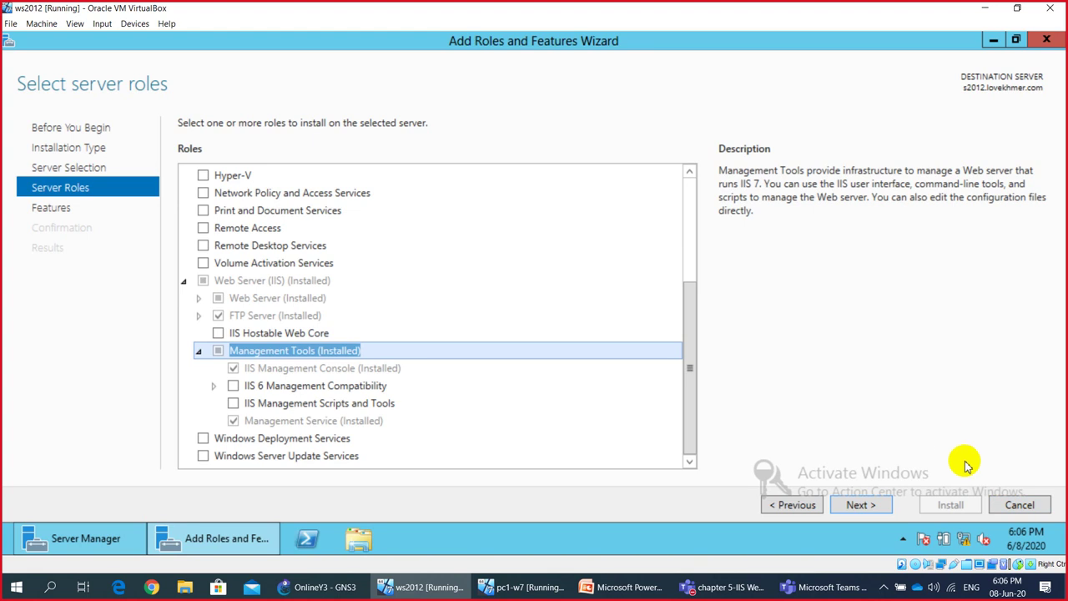
click(1019, 510)
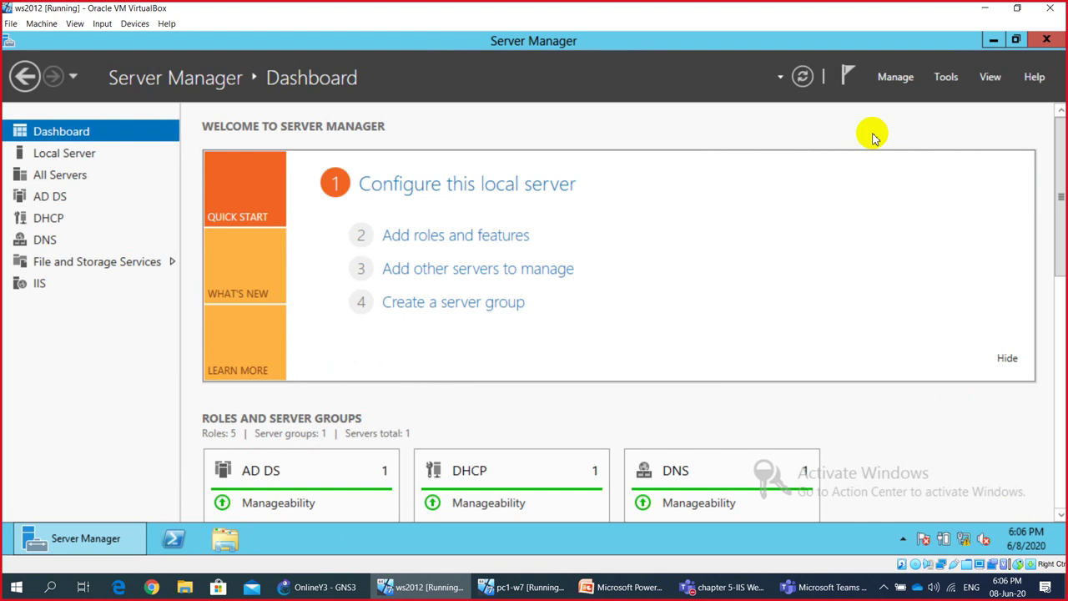
Launch the Remove Roles and Features wizard and advance to the installed server roles
click(941, 81)
click(942, 81)
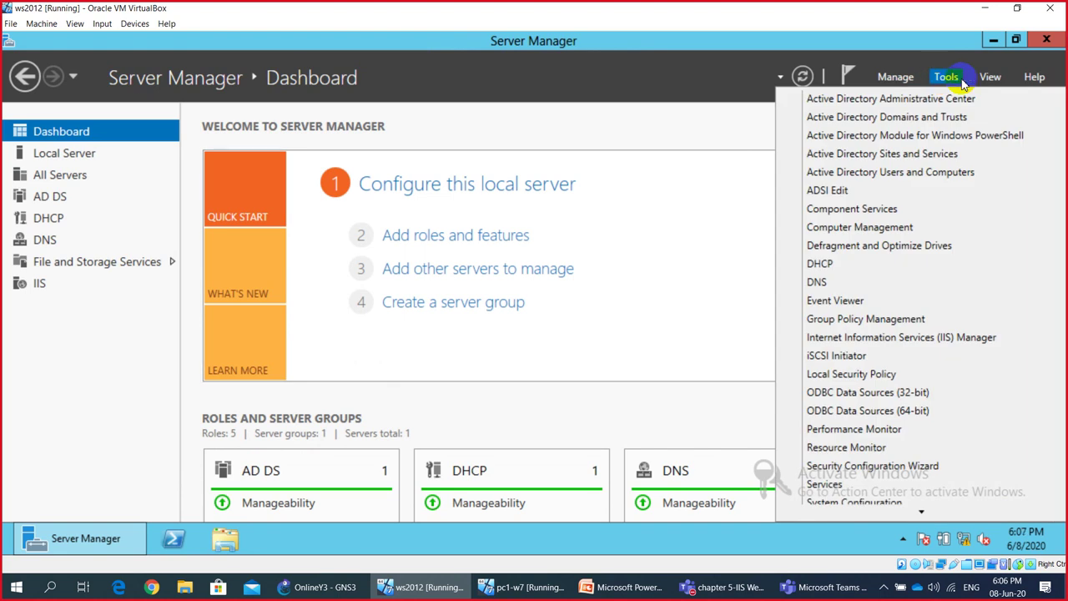
click(896, 76)
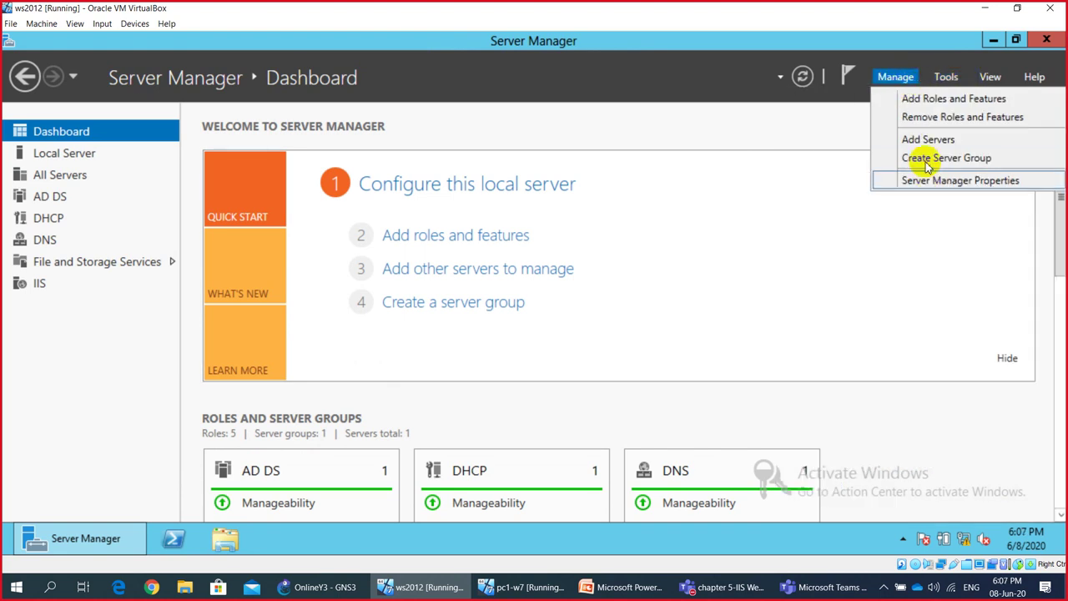
click(936, 122)
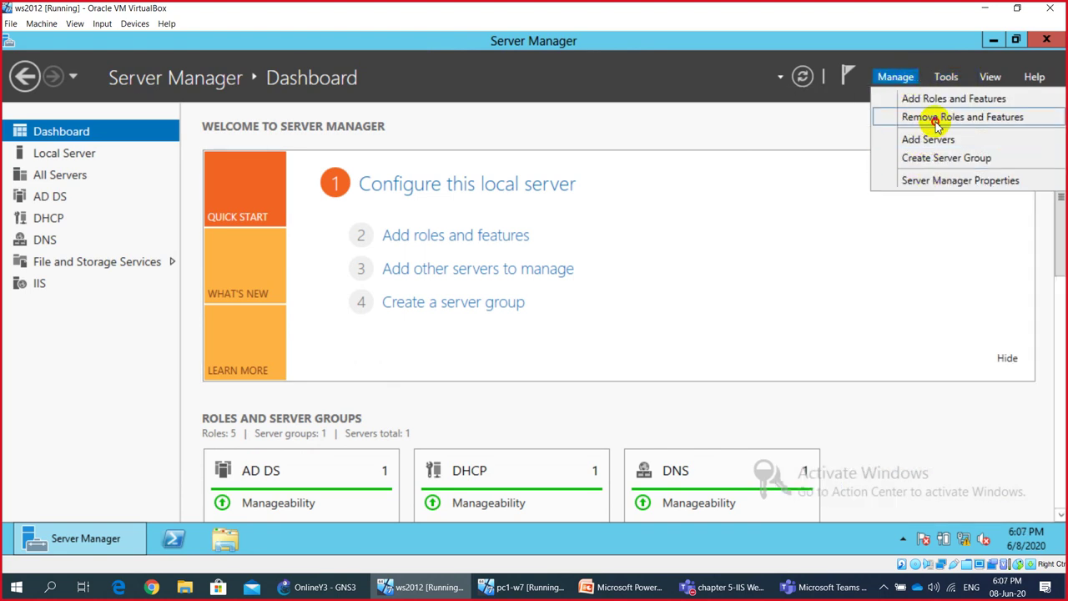
click(475, 504)
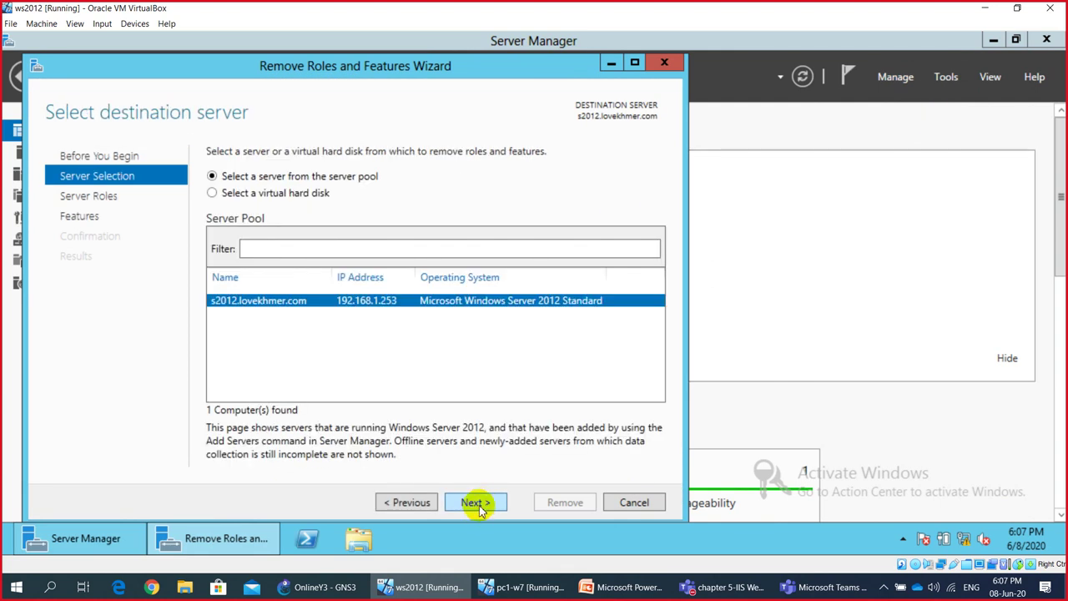
click(476, 502)
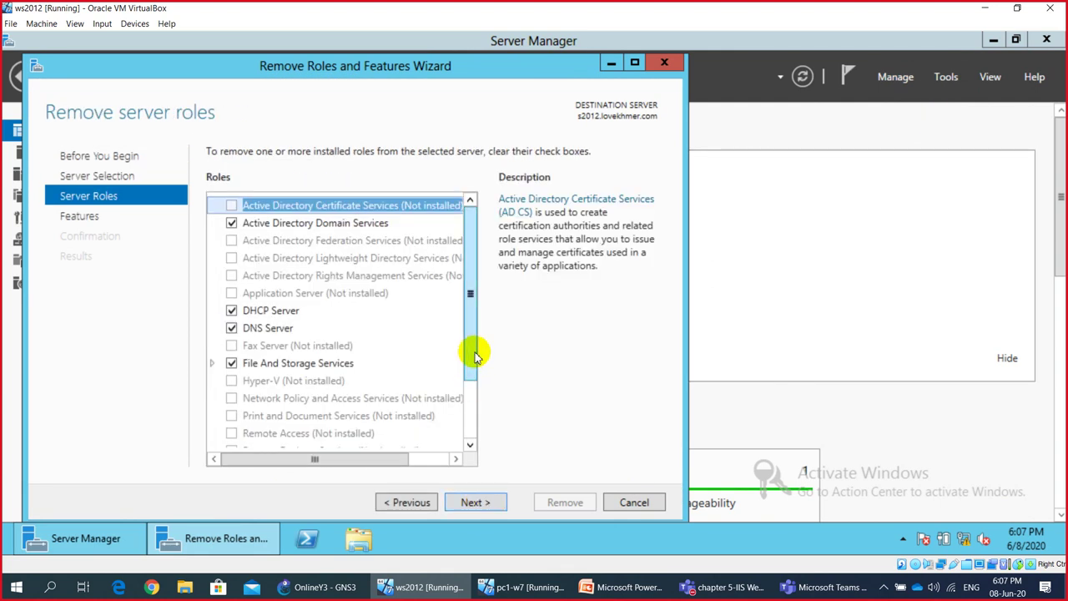
Untick Management Service under Web Server (IIS) > Management Tools to mark it for removal
drag(474, 351, 468, 451)
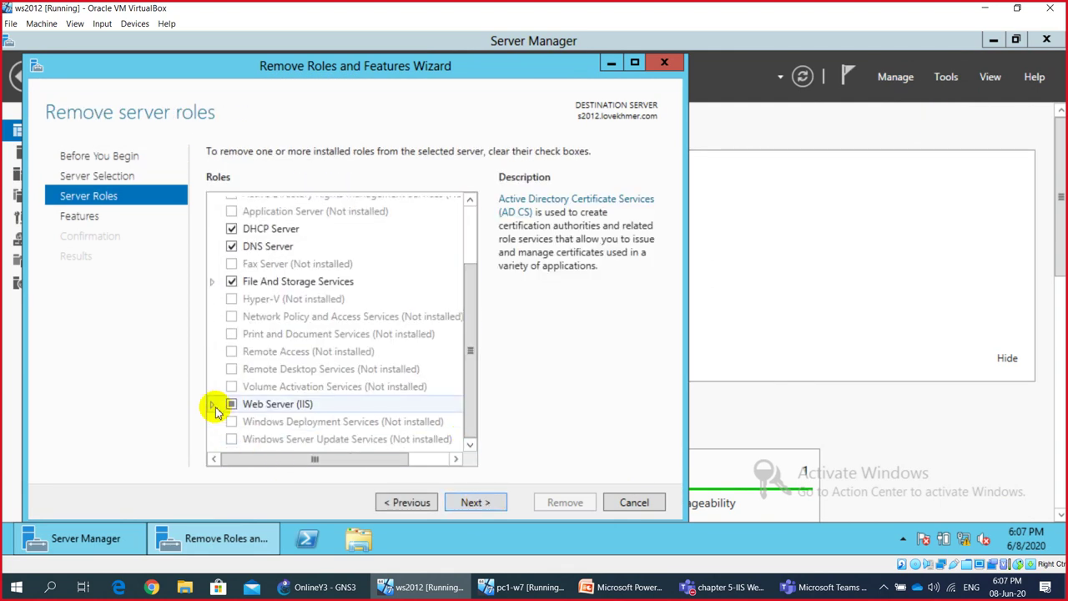
click(212, 405)
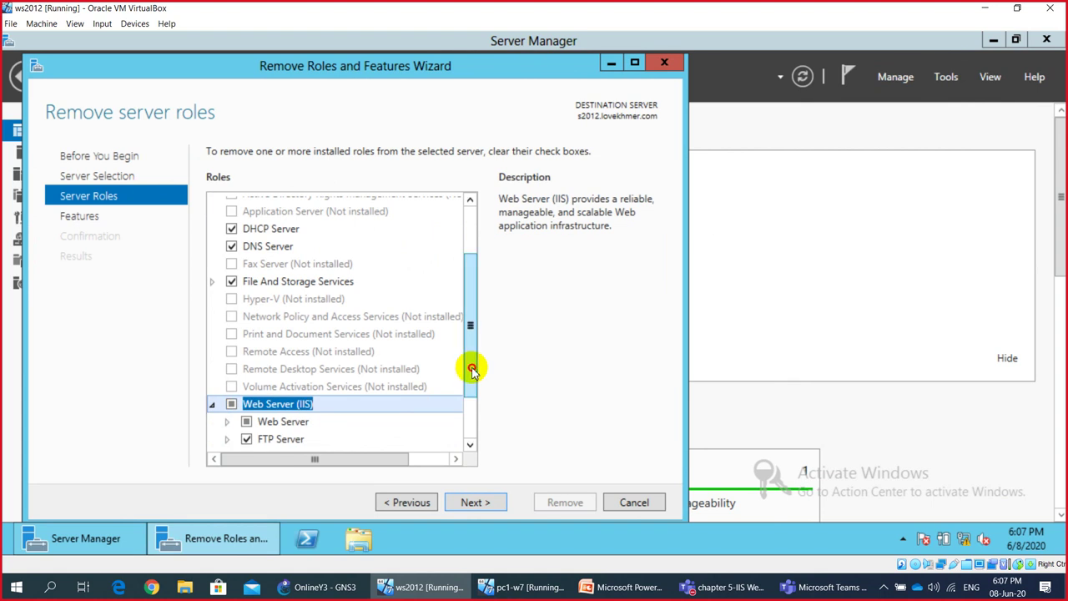
drag(469, 370, 464, 419)
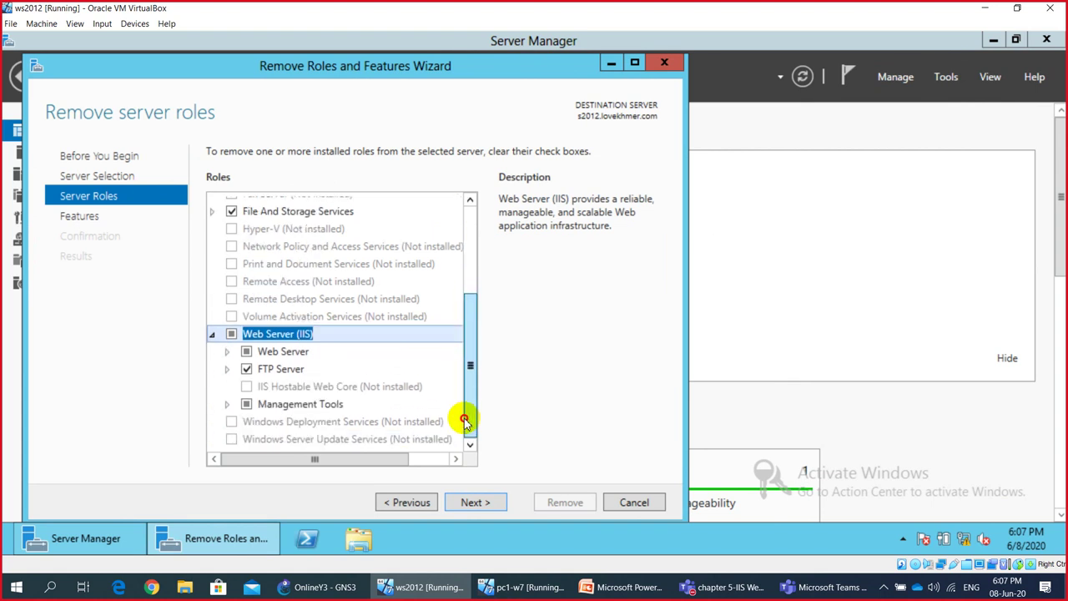
click(226, 405)
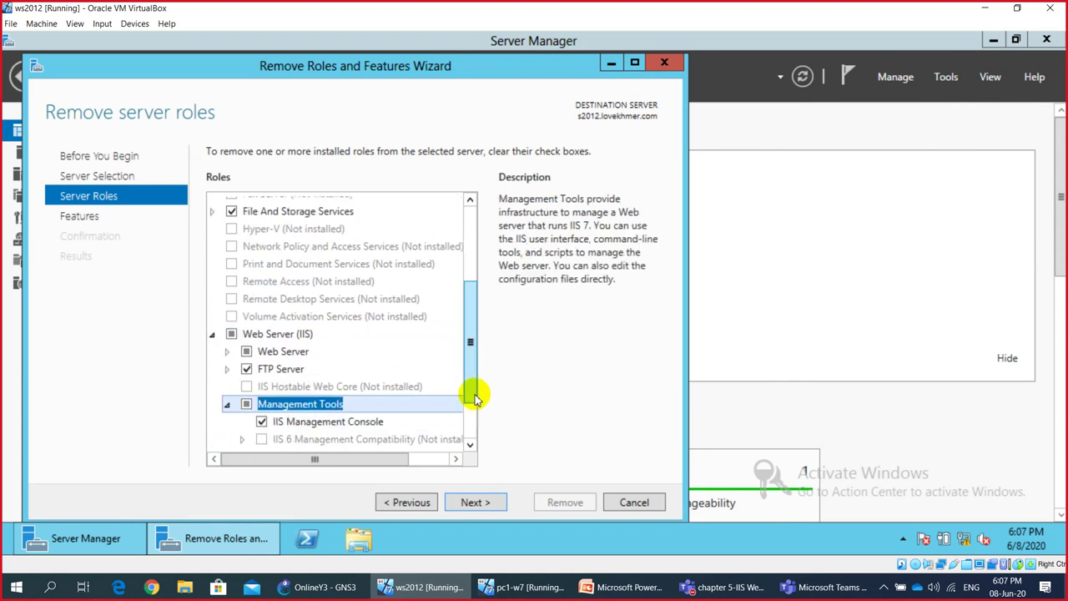
click(464, 442)
click(464, 442)
click(262, 406)
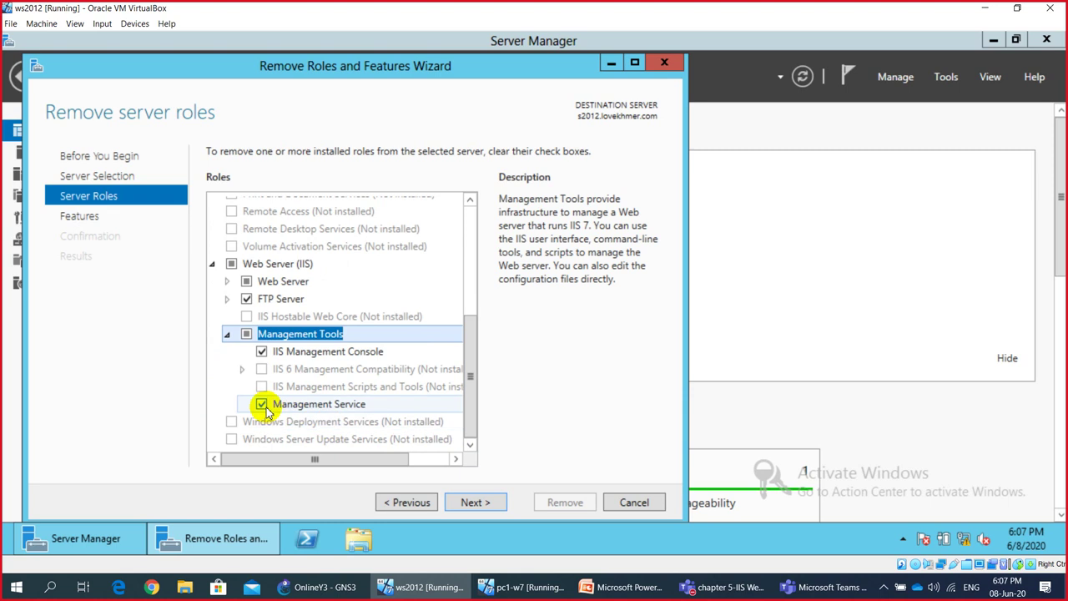
Allow automatic server restart and start the removal
click(472, 504)
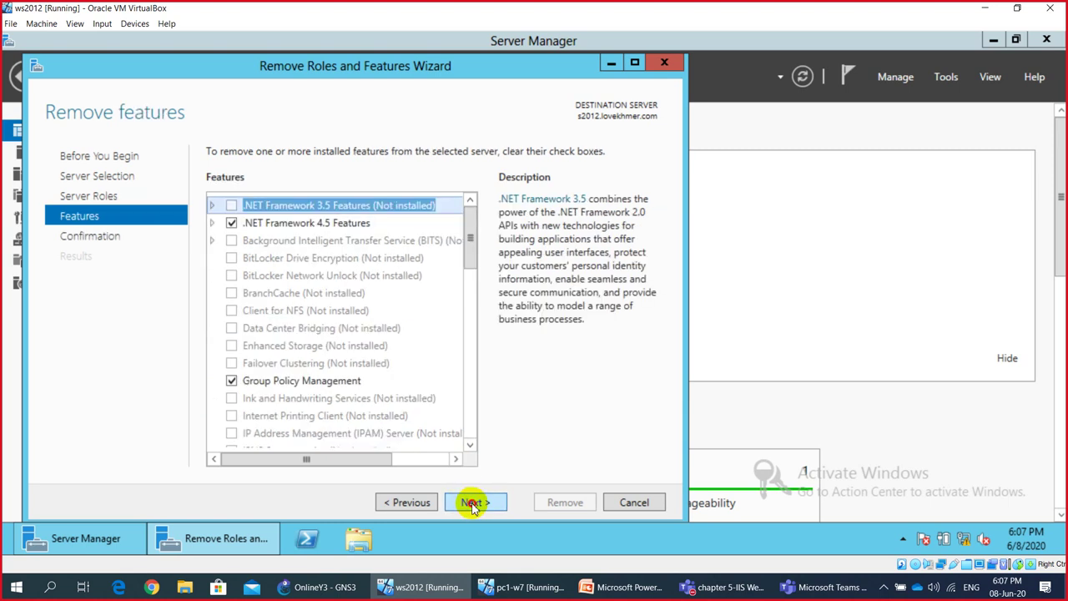
click(473, 504)
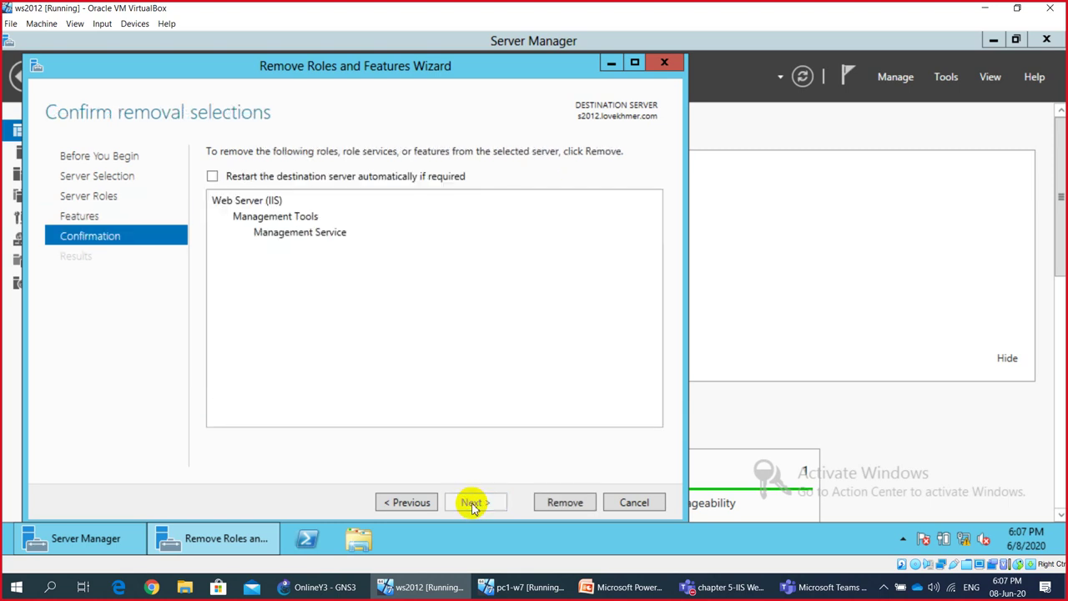
click(227, 177)
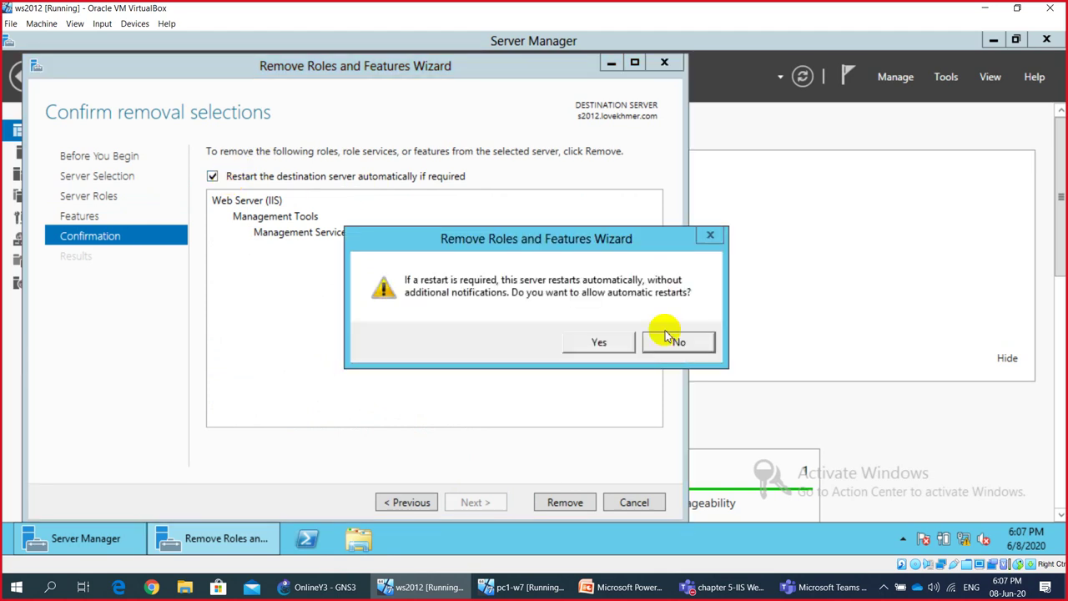
click(602, 341)
click(573, 503)
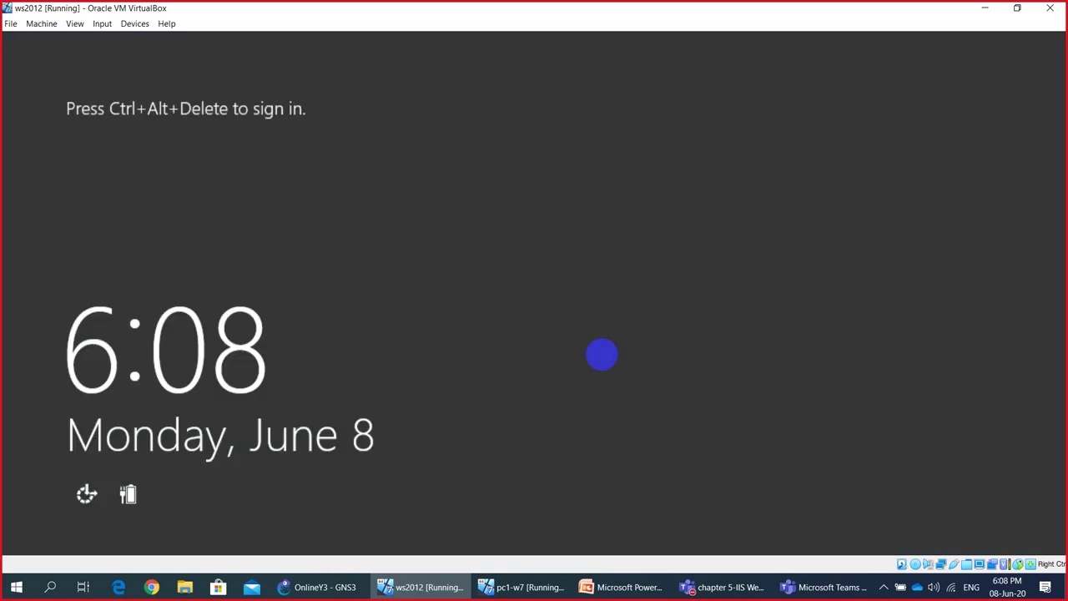
Send Ctrl-Alt-Del to the server VM and sign in with the Administrator password
click(103, 24)
mouse_move(167, 40)
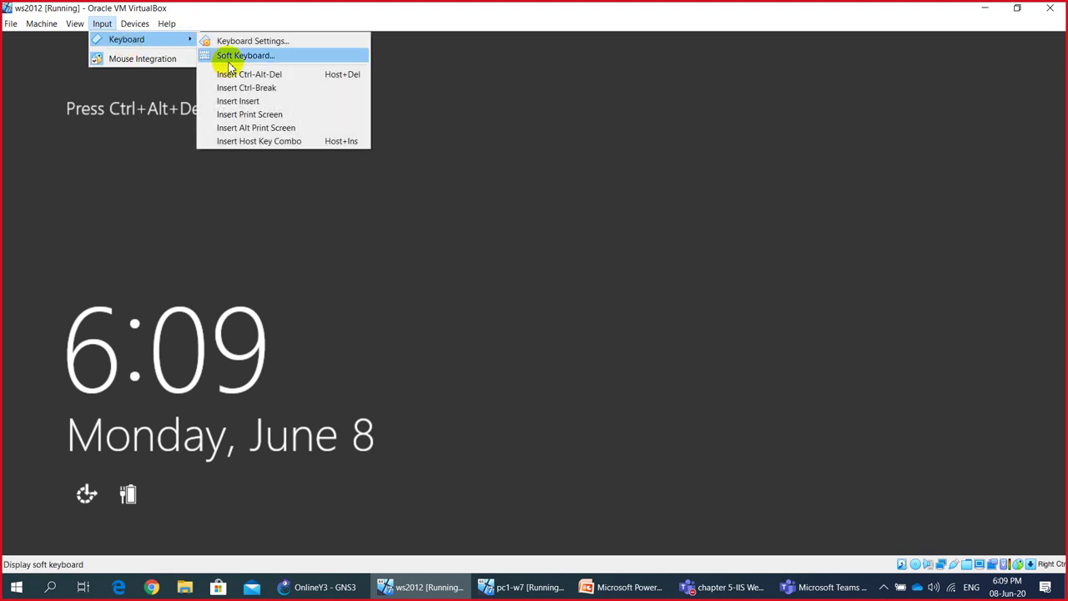
click(247, 77)
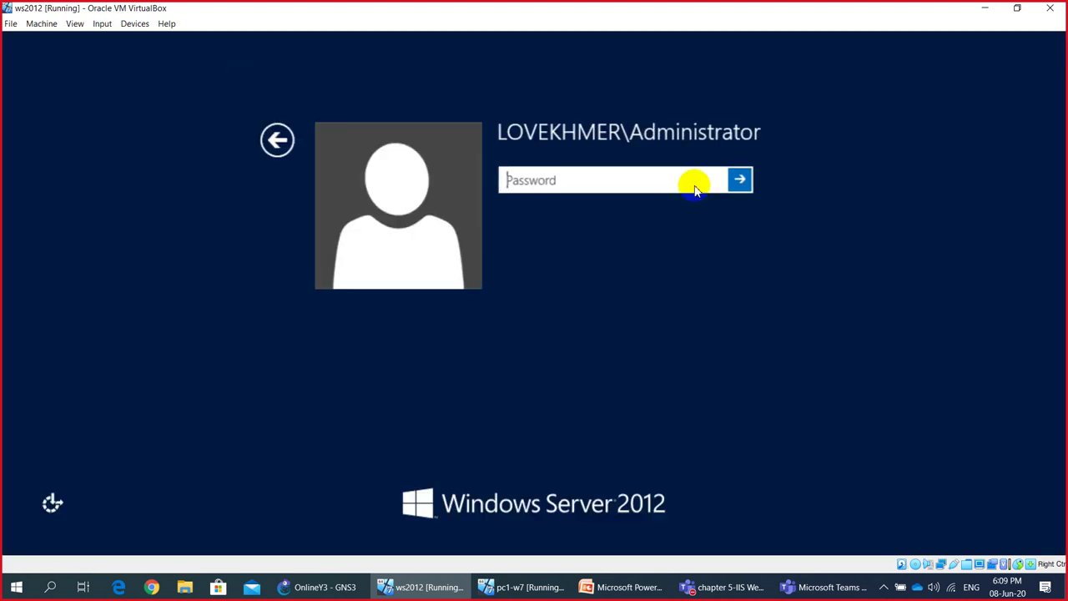
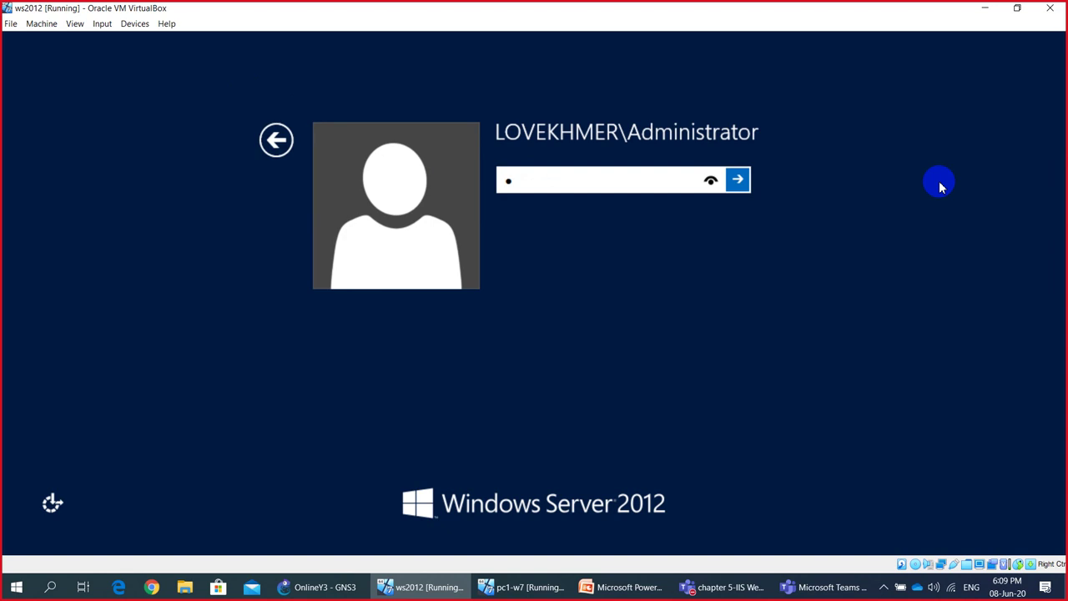
key(BackSpace)
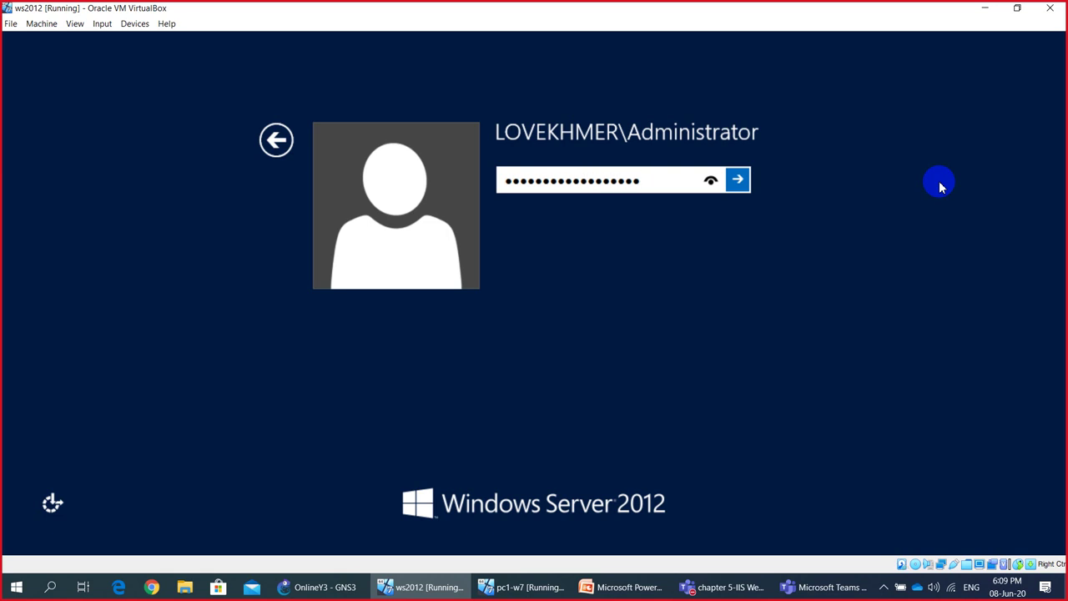
click(700, 187)
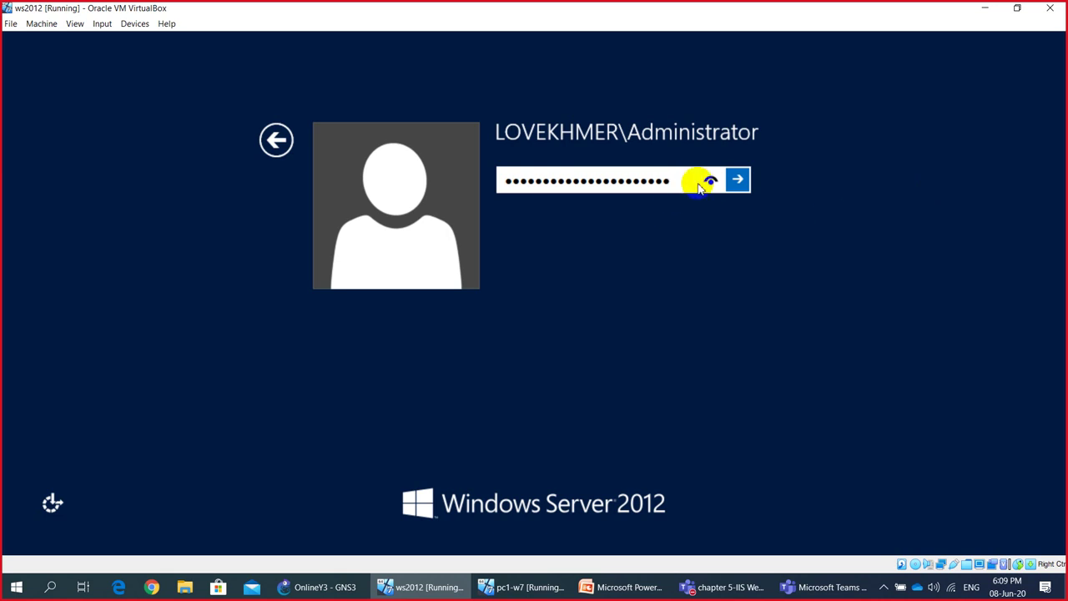
click(738, 182)
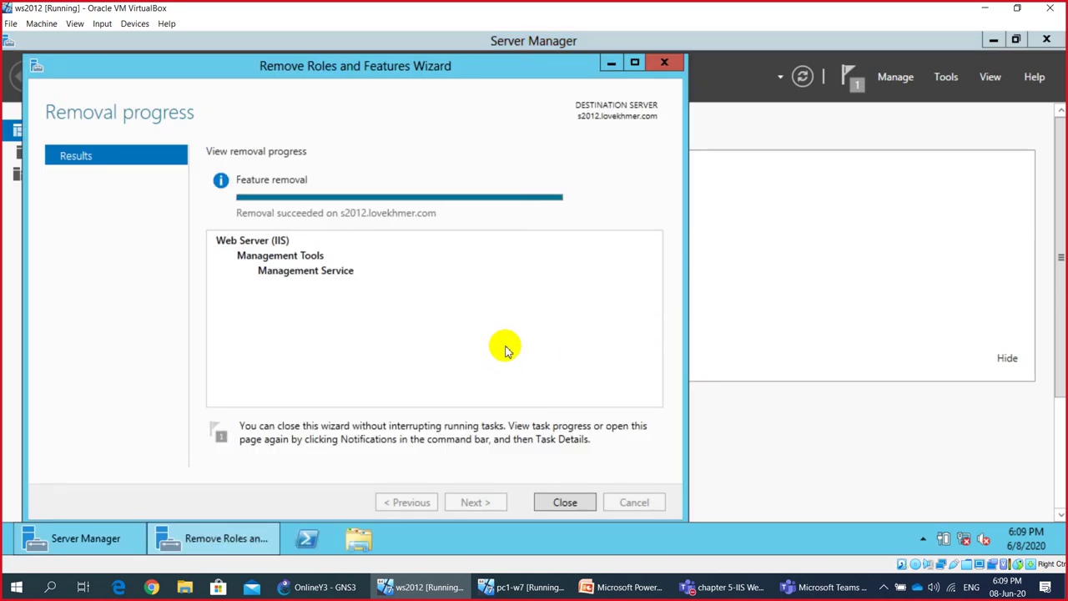
Close the finished removal wizard and run Add Roles and Features up to Server Roles
click(565, 503)
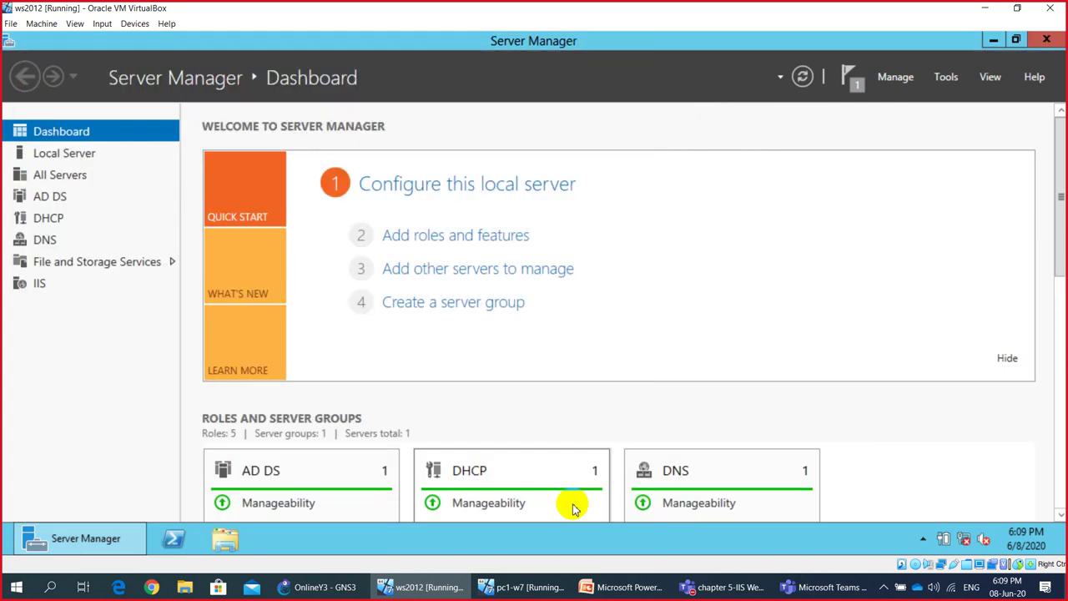
click(456, 242)
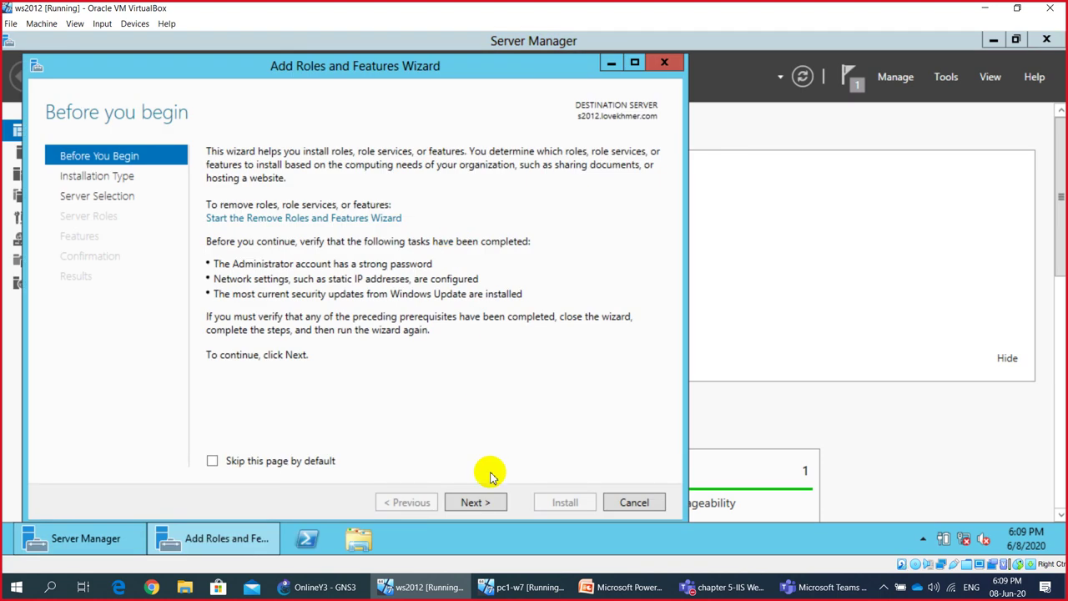
click(486, 503)
click(485, 503)
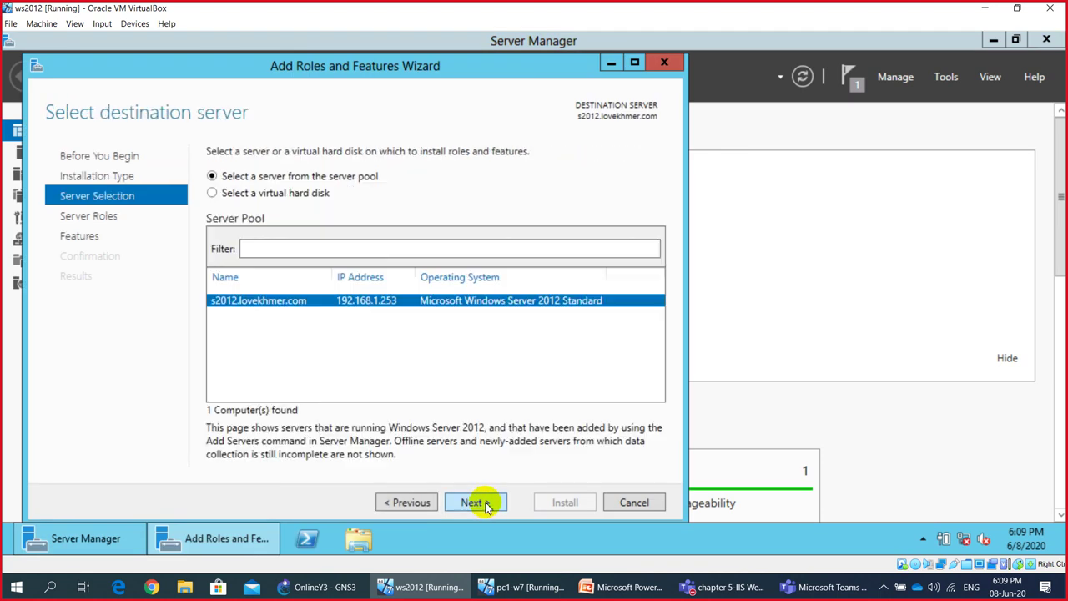
click(486, 504)
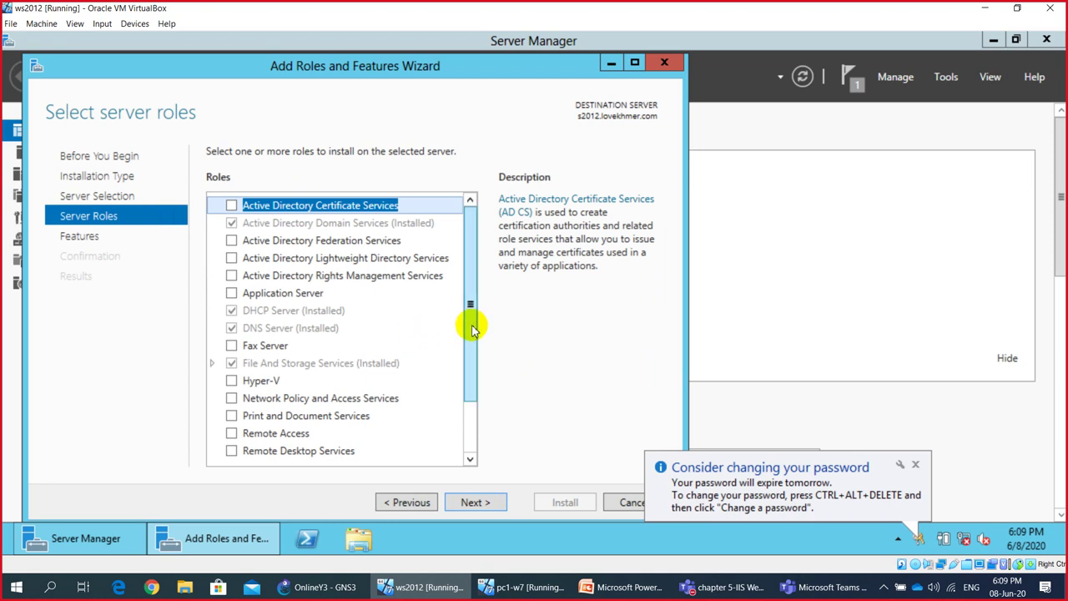
Tick Management Service under Web Server (IIS) > Management Tools for installation
drag(472, 330, 472, 436)
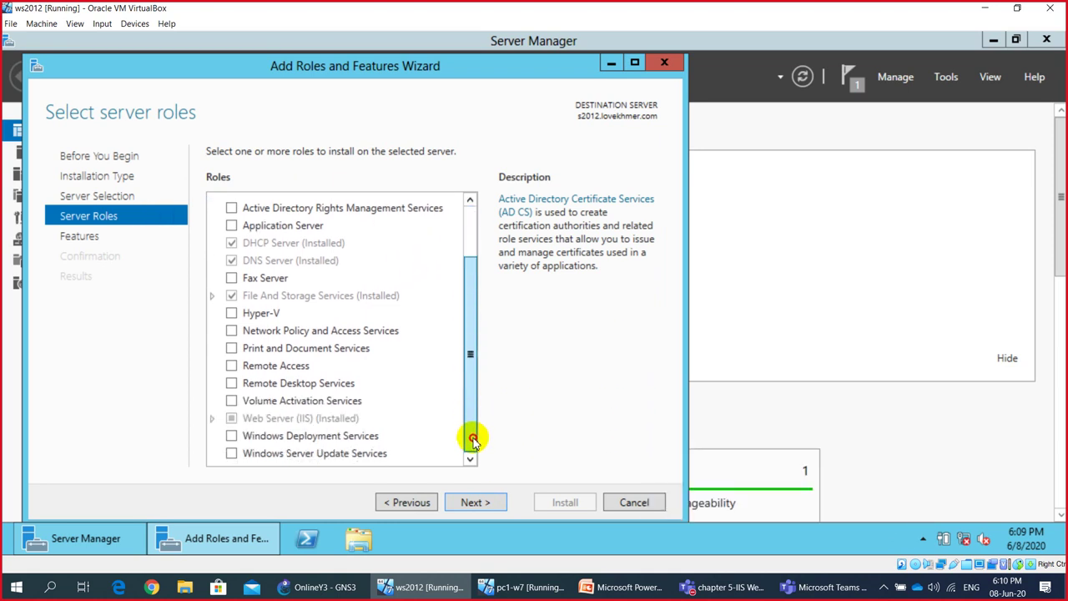
click(212, 418)
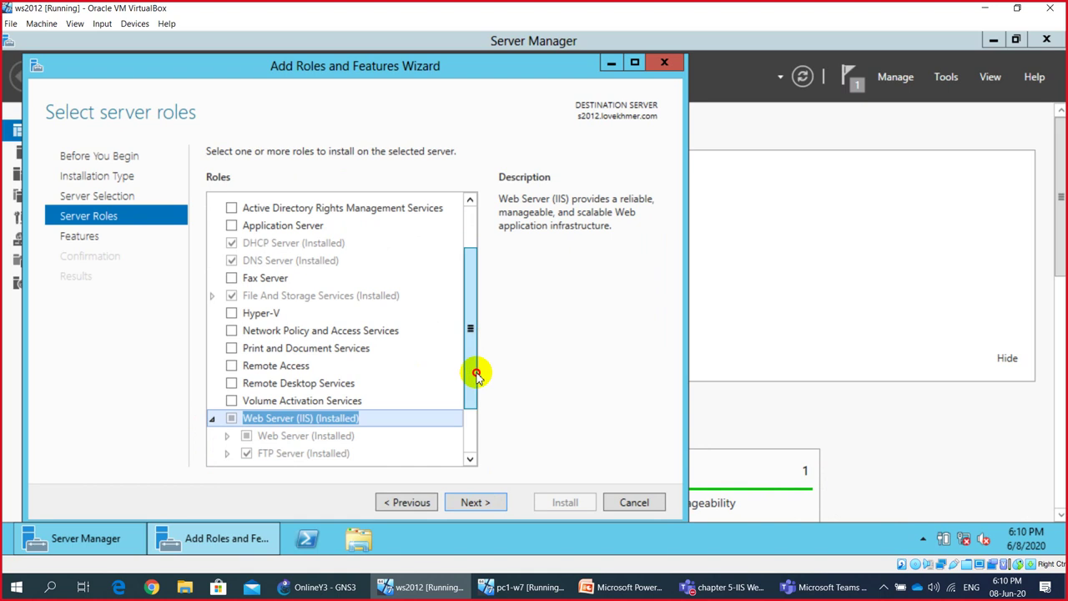
drag(475, 376, 475, 417)
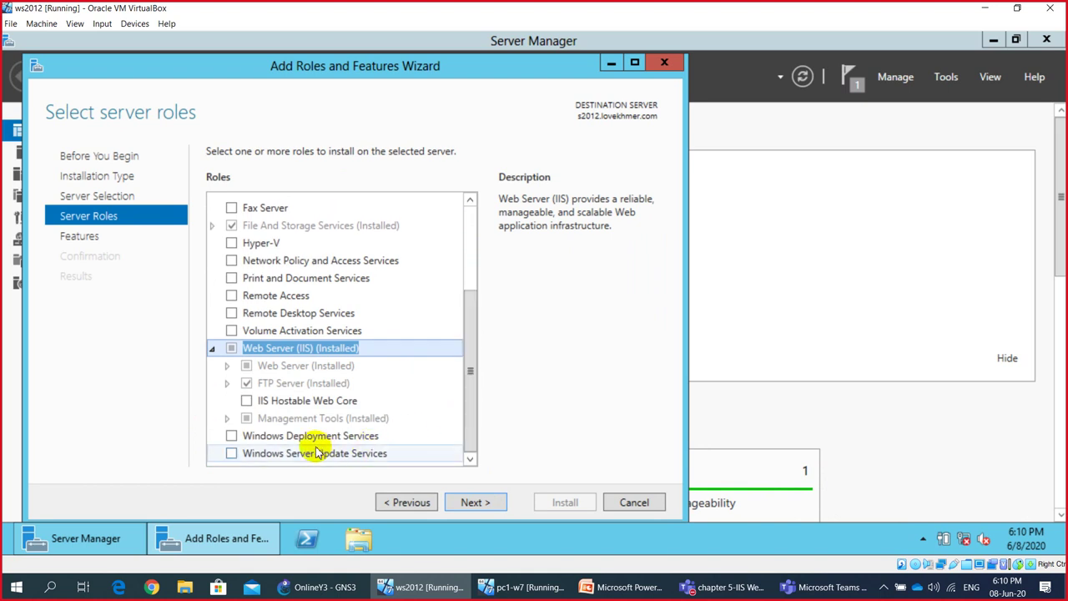
click(226, 418)
drag(467, 358, 460, 422)
click(262, 419)
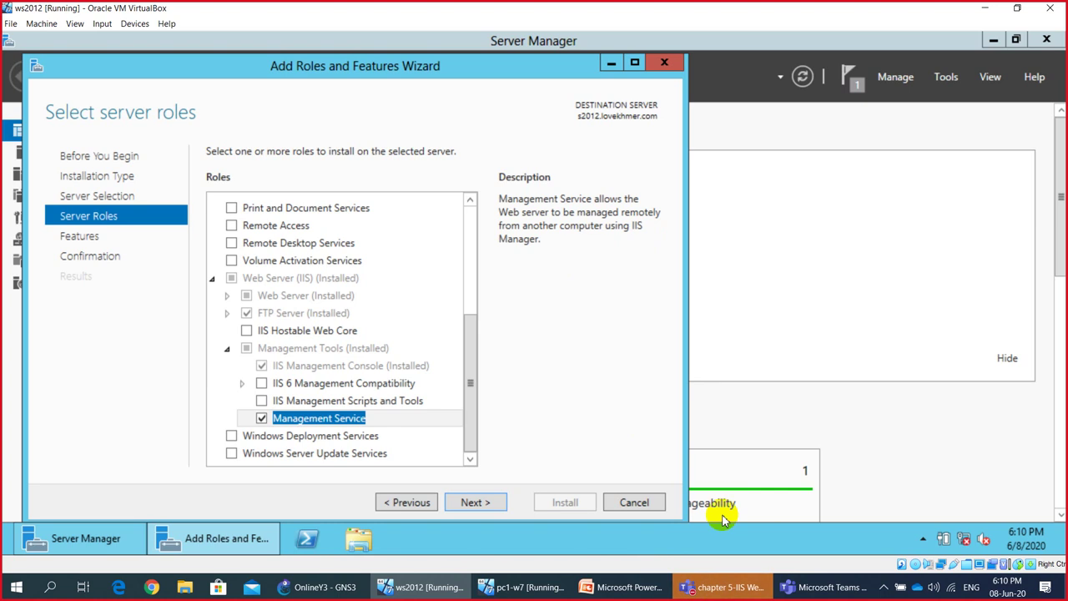
click(723, 586)
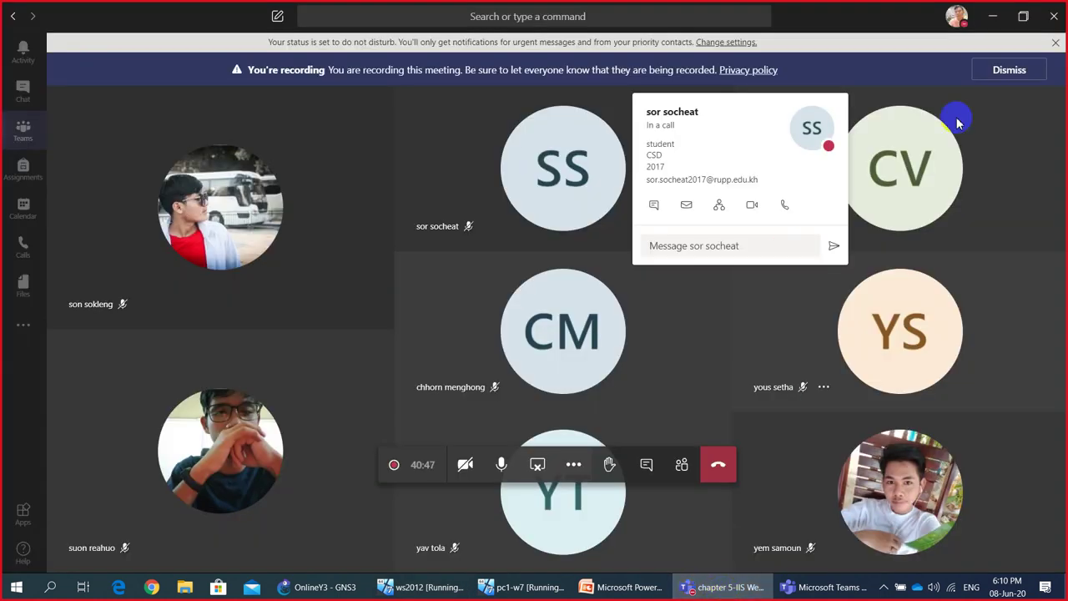
click(994, 17)
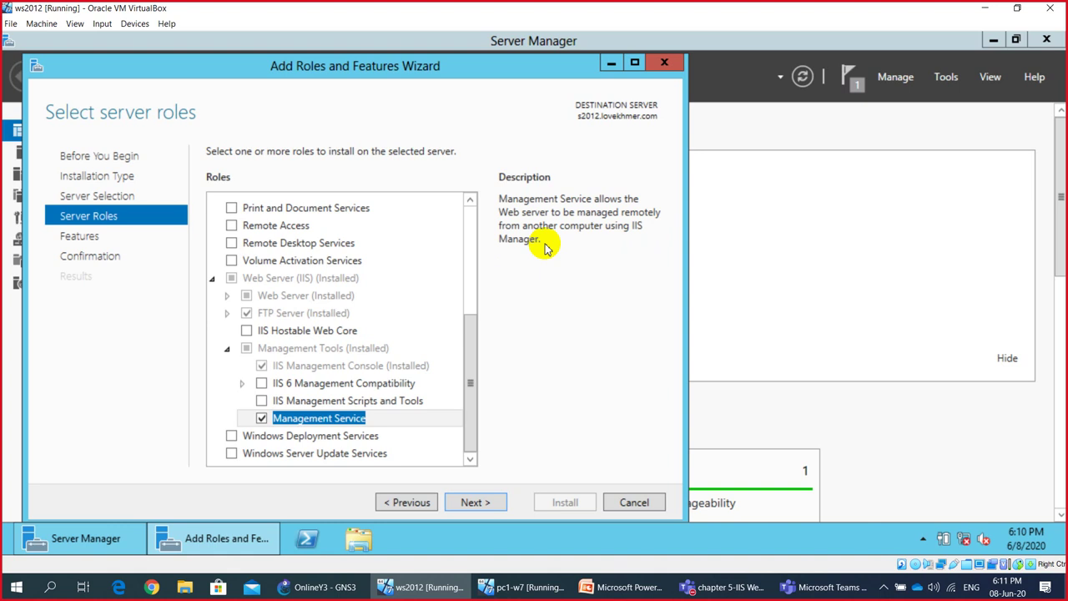
Allow automatic restart, install Management Service, and close the wizard once it succeeds
click(474, 503)
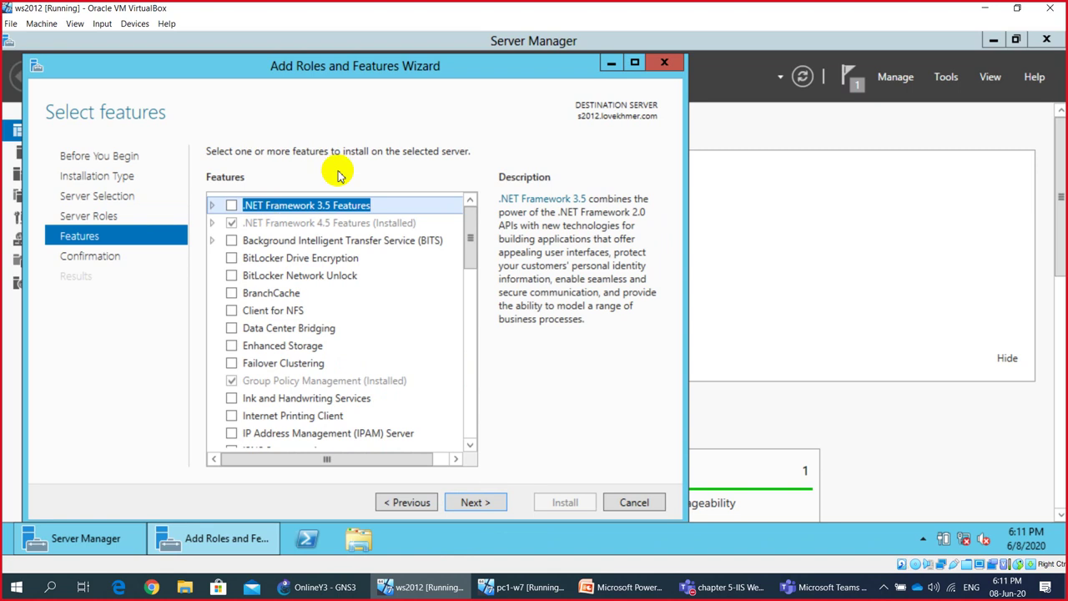
click(482, 504)
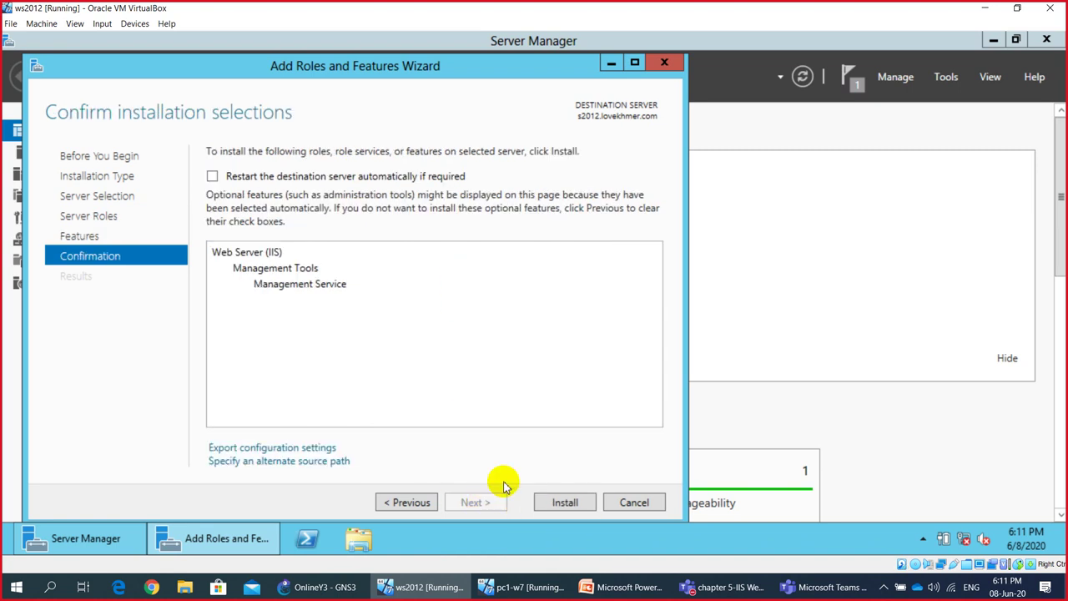
click(224, 177)
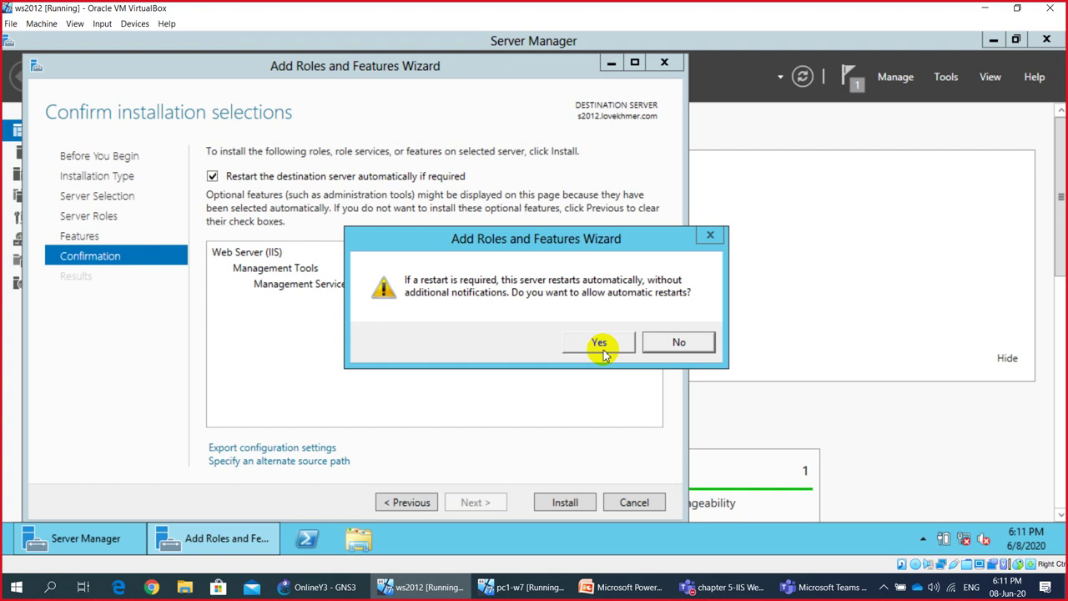
click(600, 342)
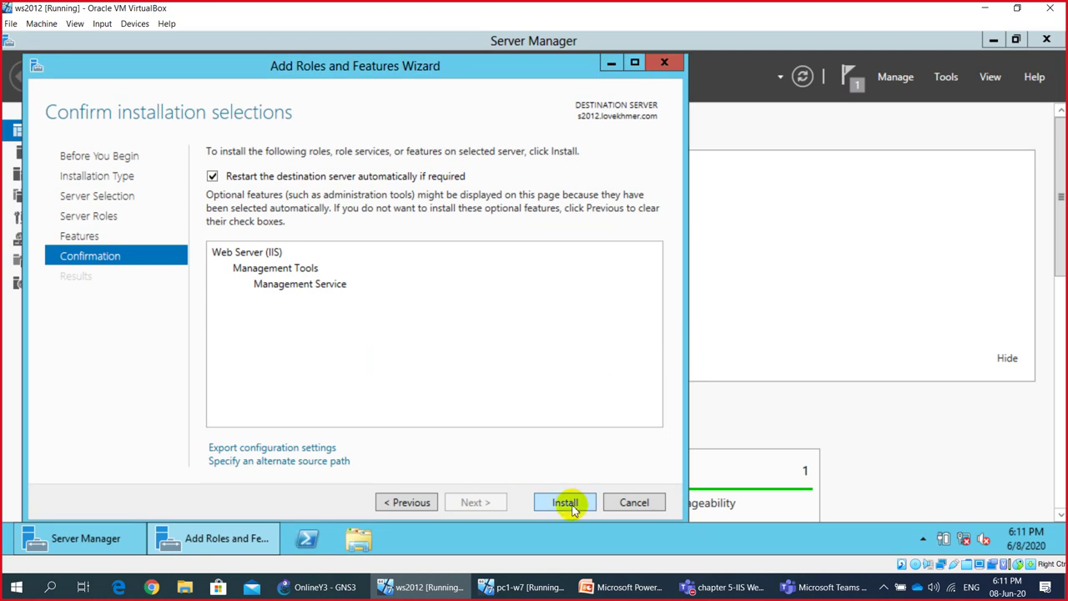
click(573, 507)
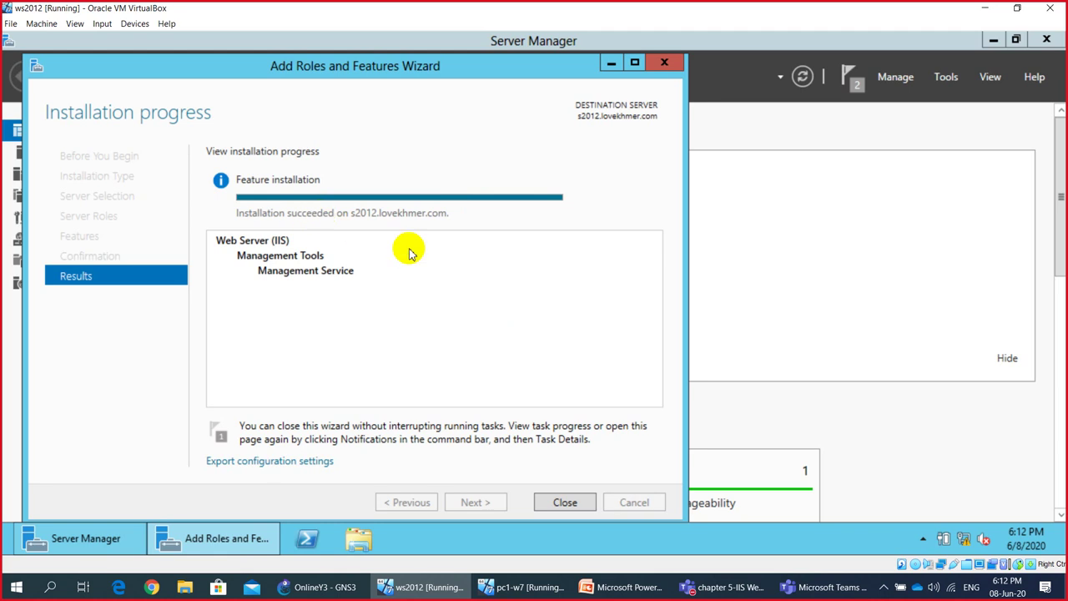
click(561, 502)
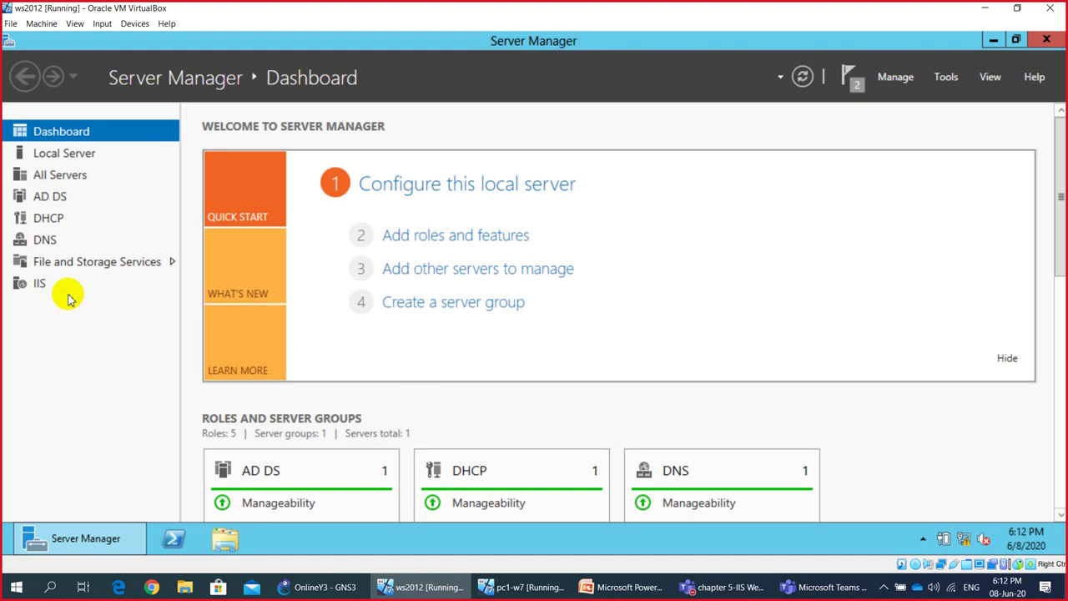
Launch Internet Information Services (IIS) Manager for S2012 from Server Manager's IIS page
click(37, 285)
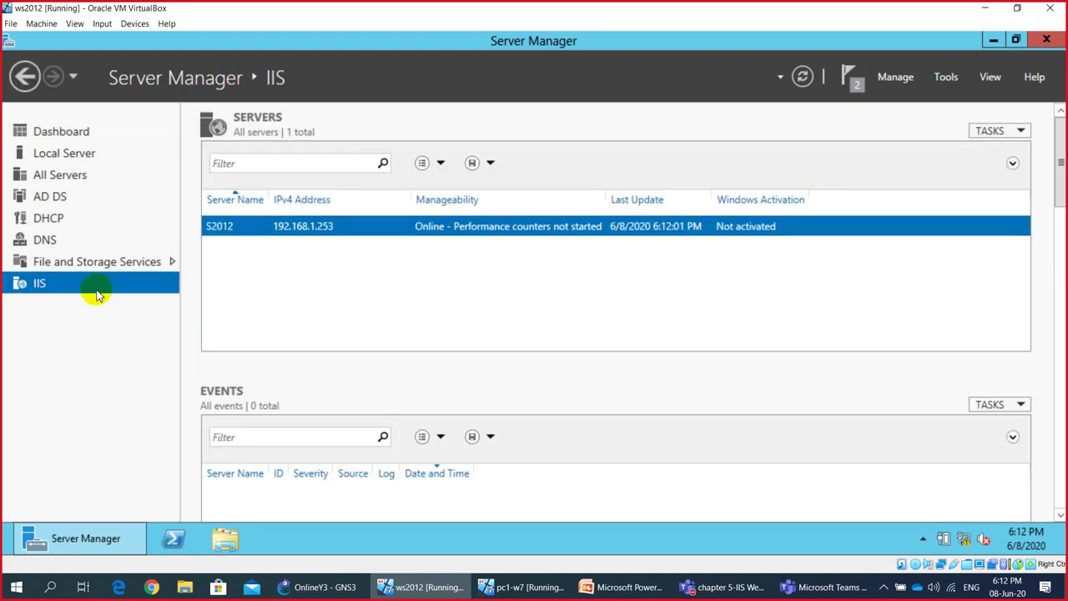
right_click(312, 227)
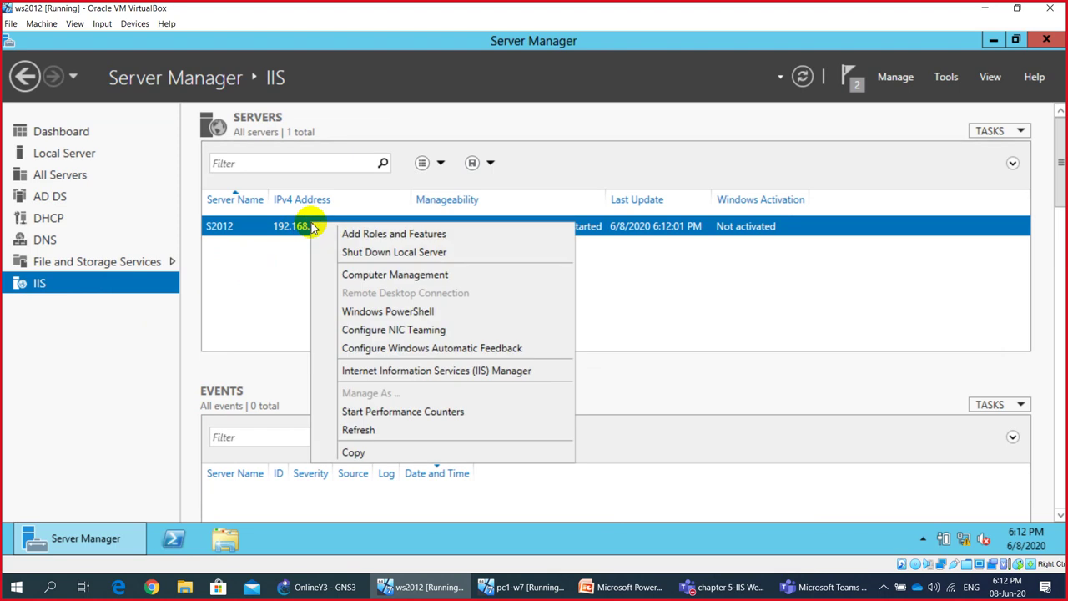
click(397, 377)
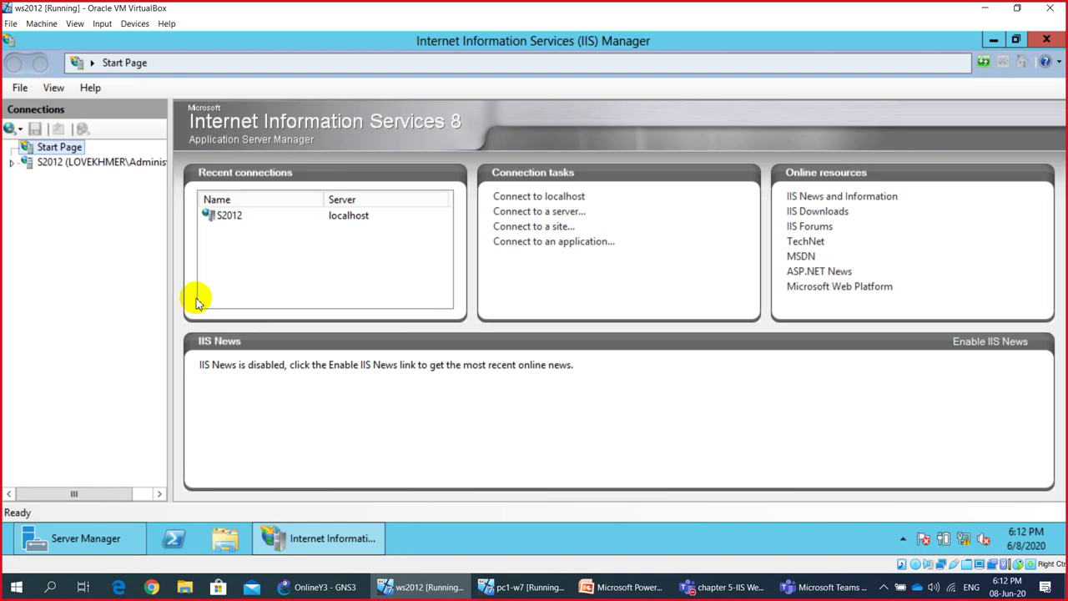
On the S2012 home page, open Management Service and enable remote connections on port 8172
click(12, 165)
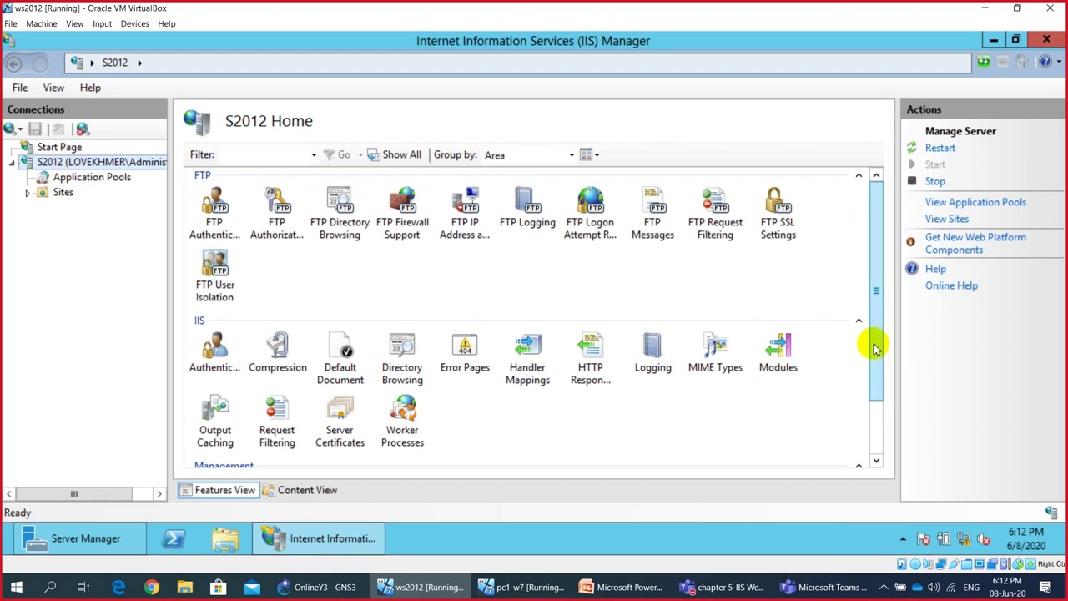
drag(874, 348, 875, 448)
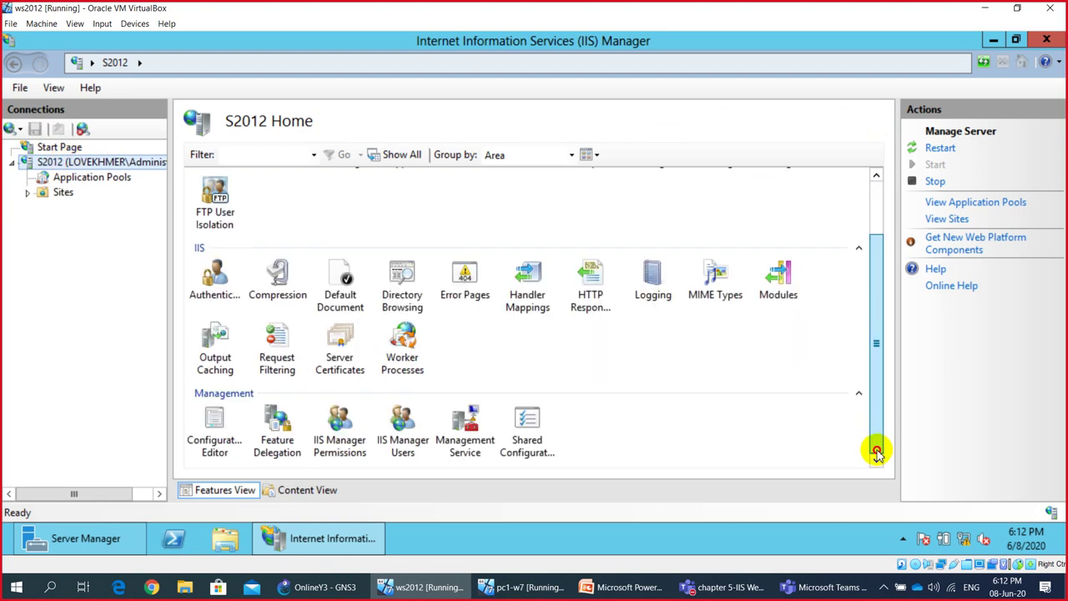
double_click(458, 440)
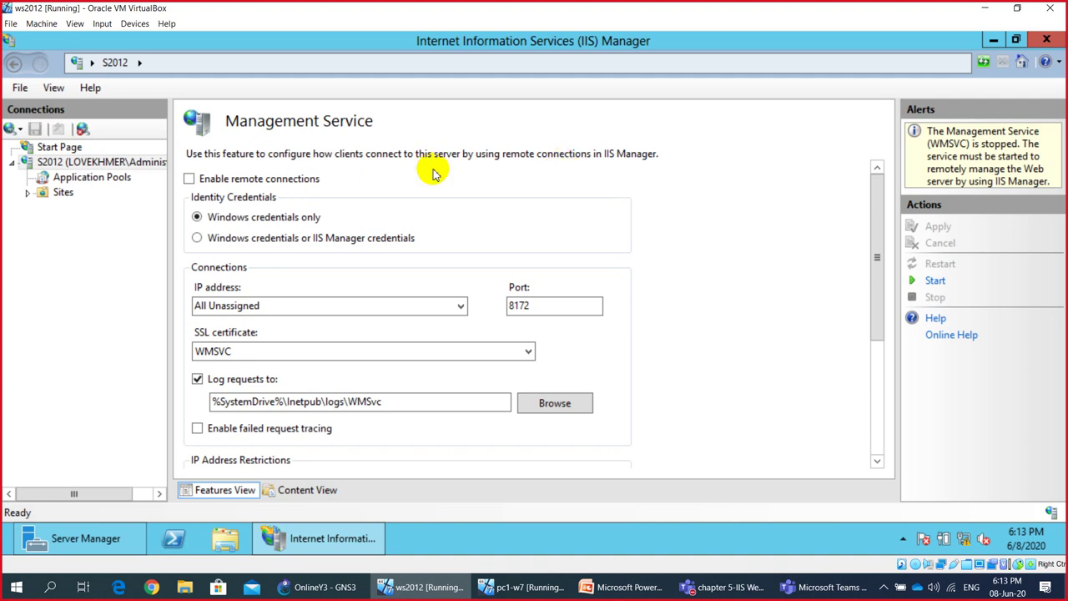
click(189, 178)
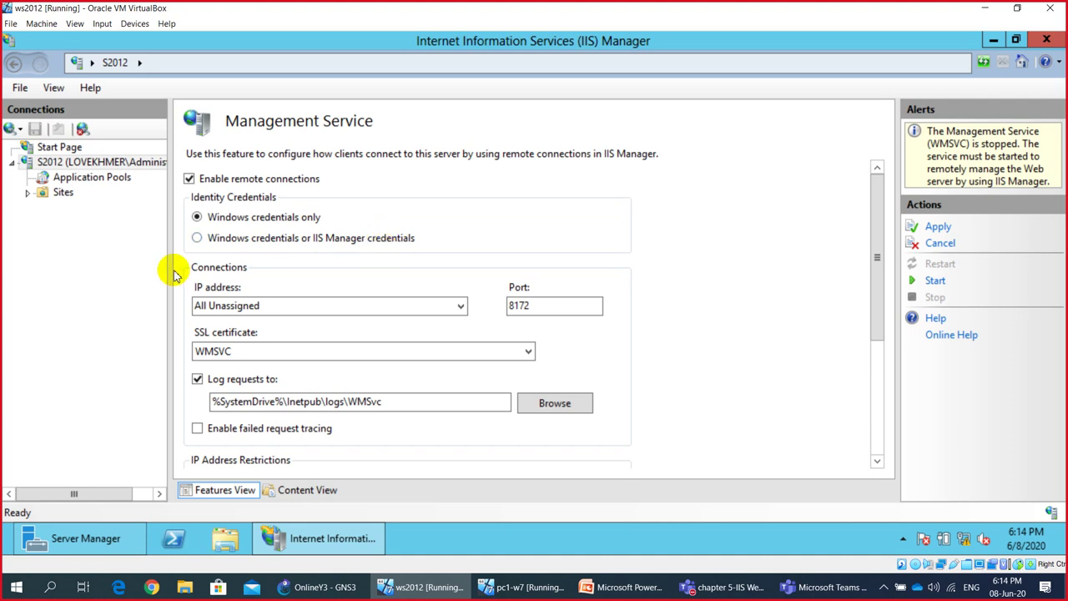
click(253, 307)
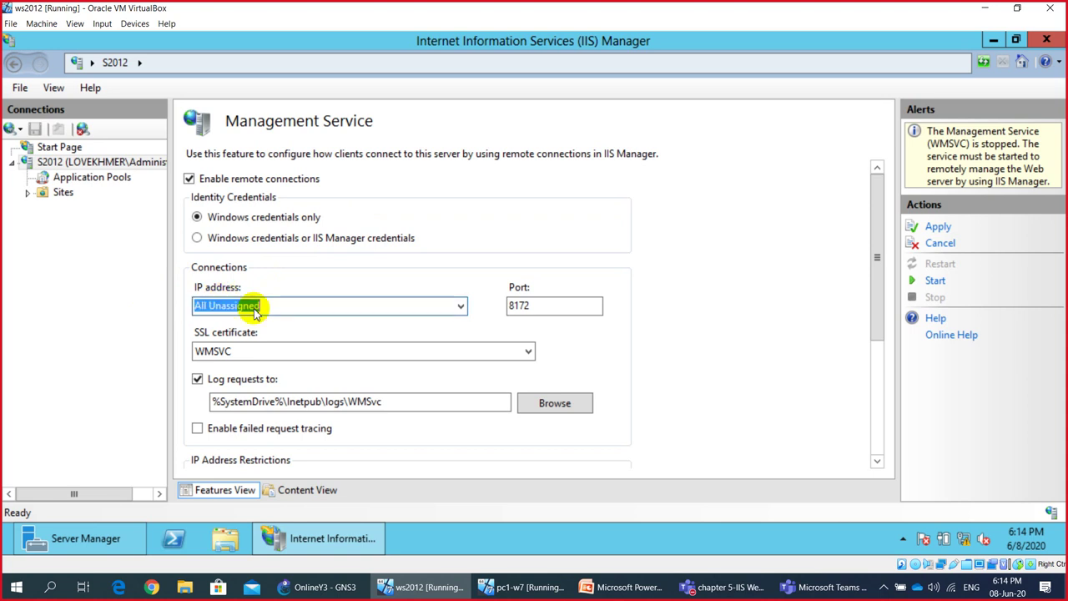
click(461, 307)
click(461, 307)
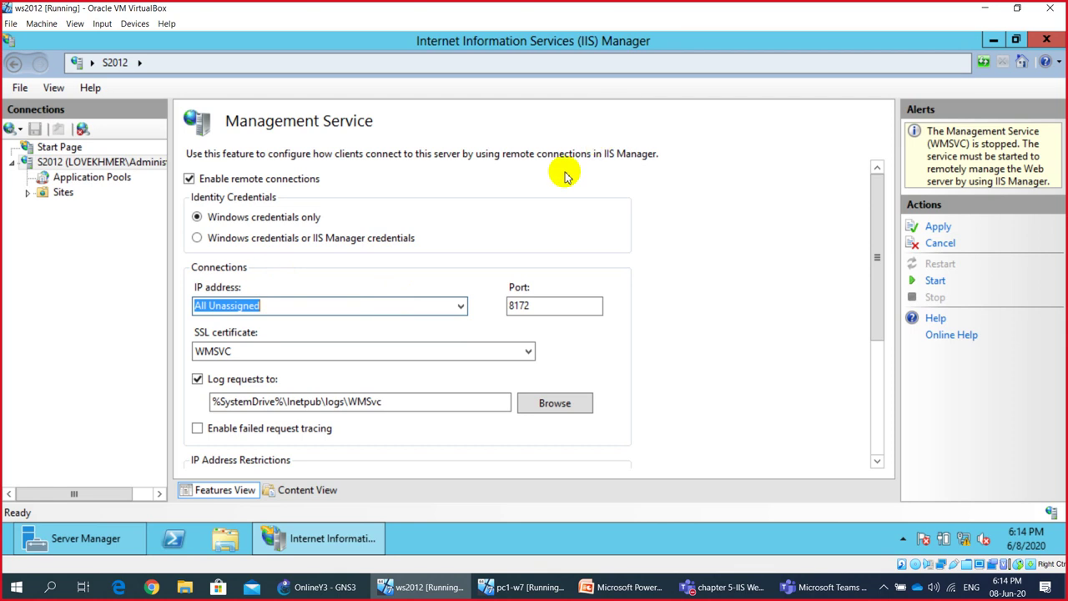
click(881, 297)
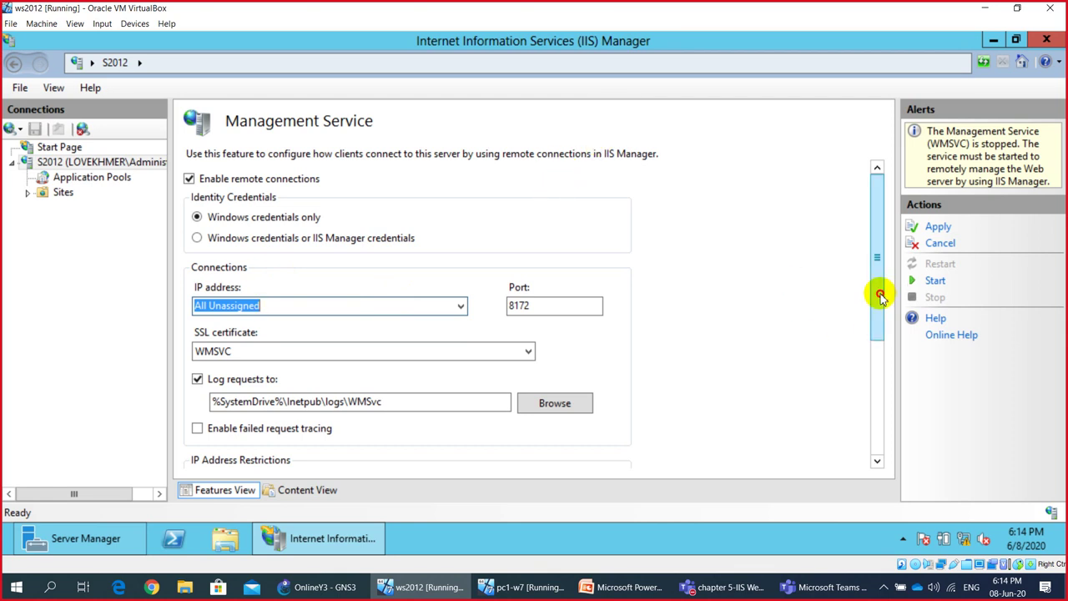
drag(881, 297, 854, 407)
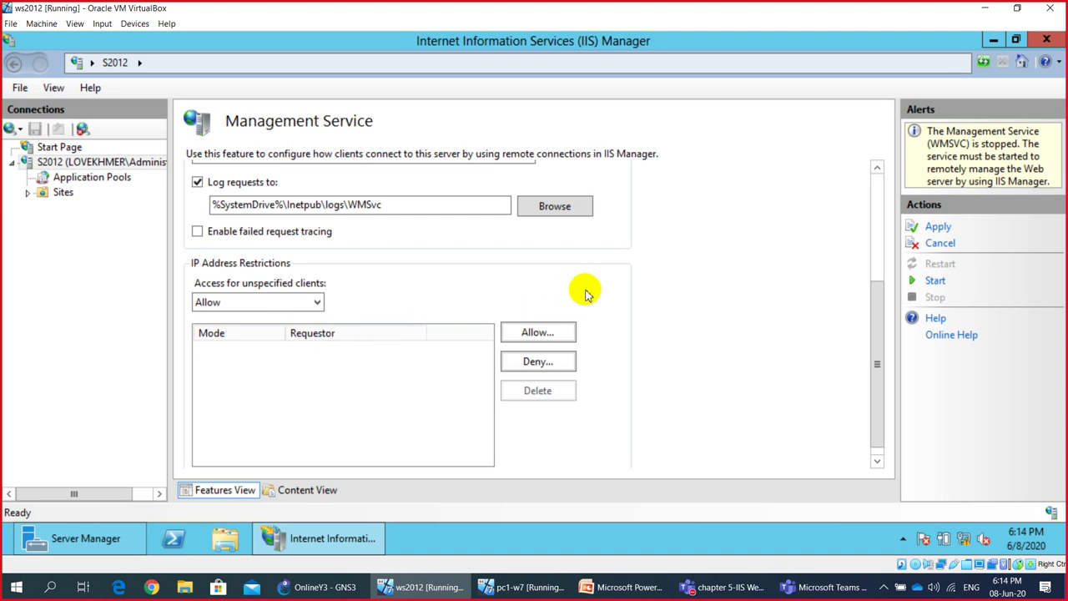
click(317, 303)
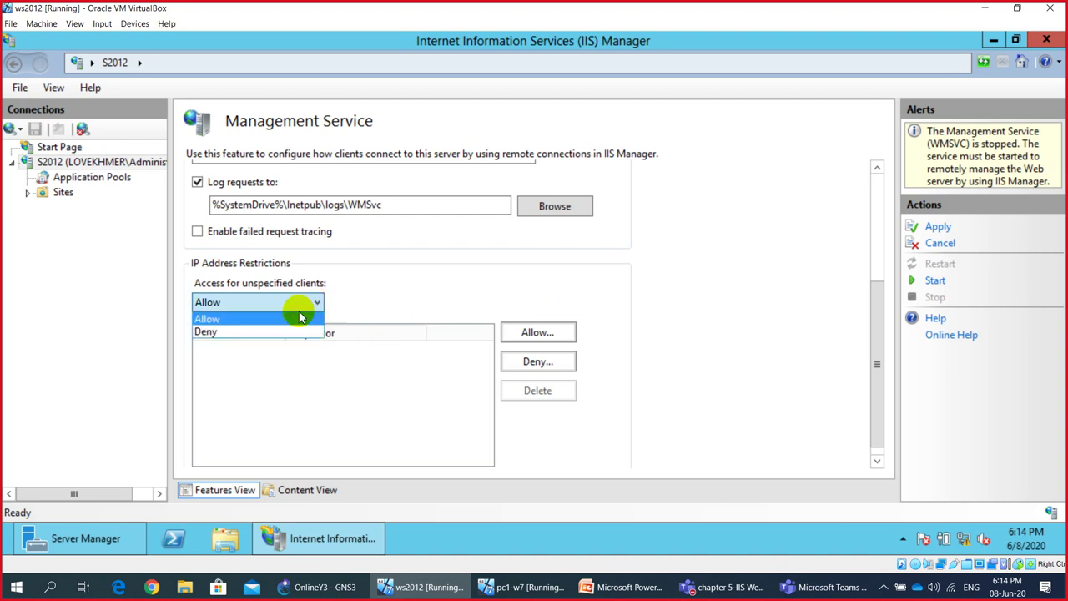
click(210, 332)
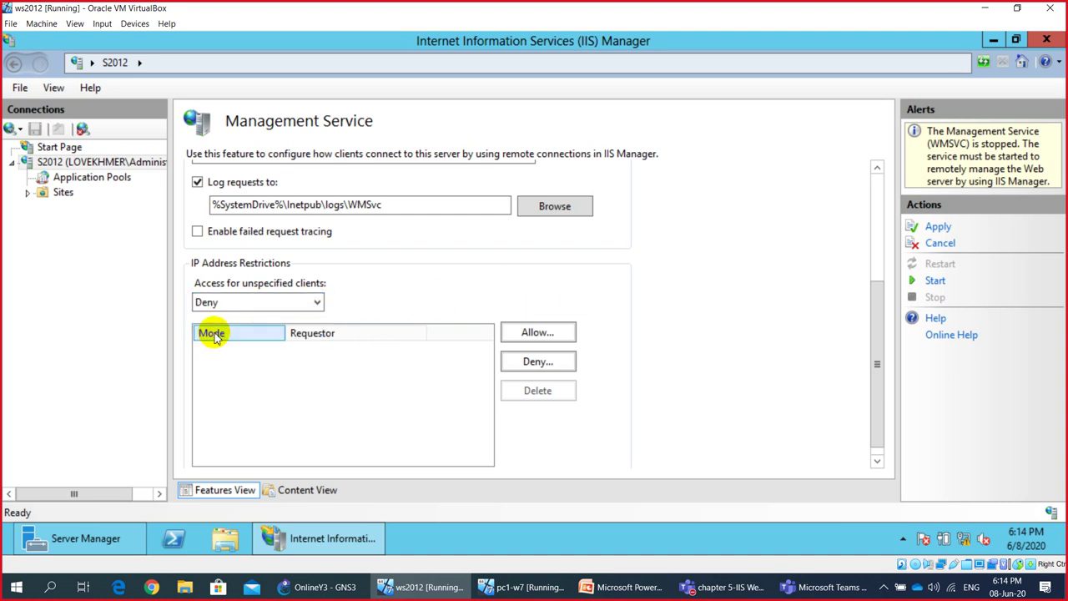
click(538, 333)
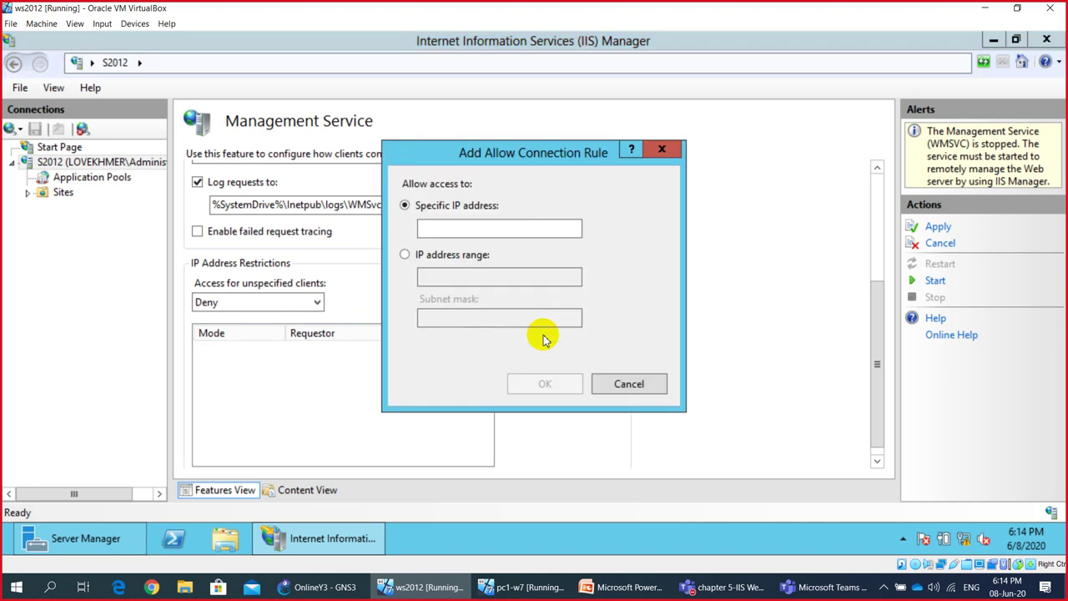
click(491, 228)
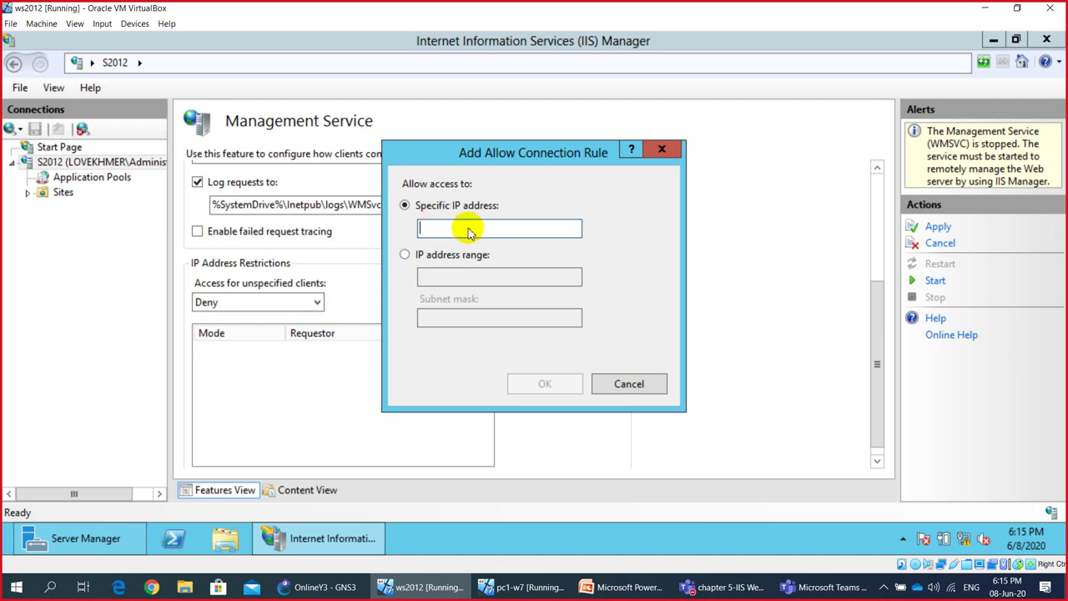
click(628, 384)
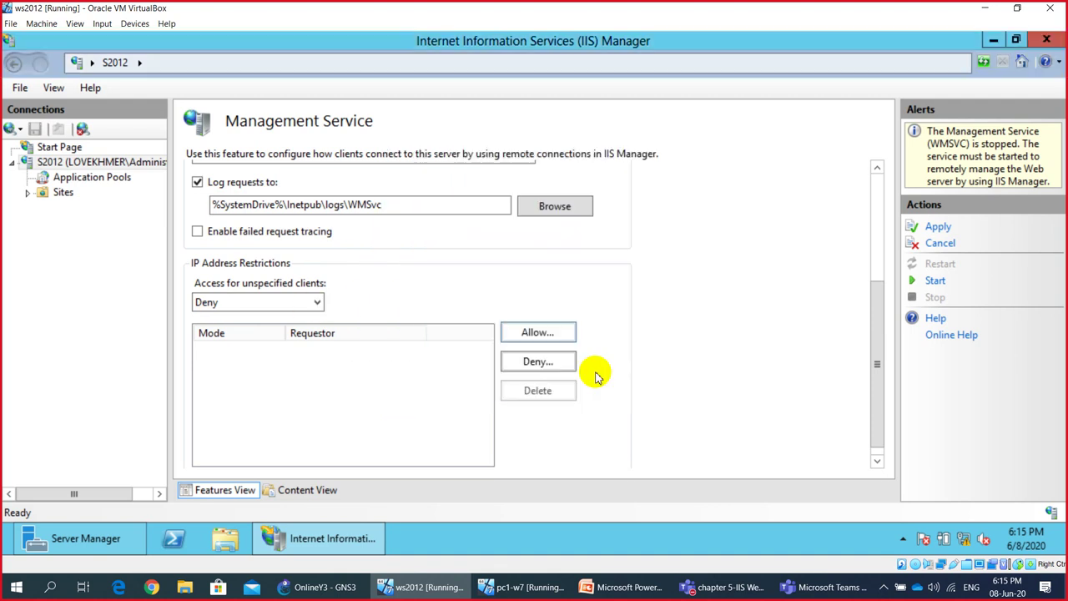
click(317, 302)
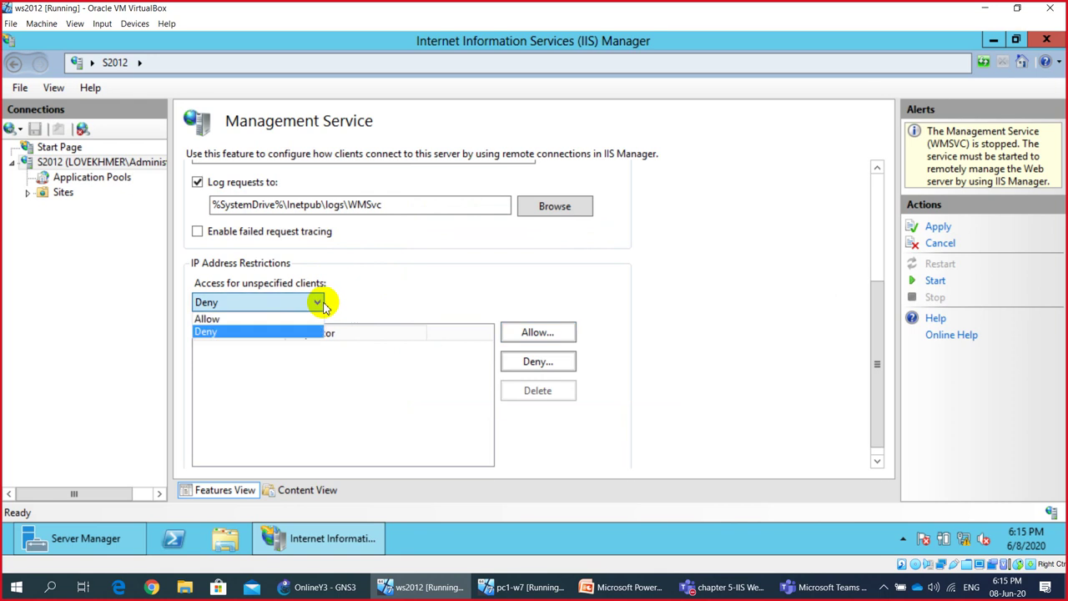
click(224, 320)
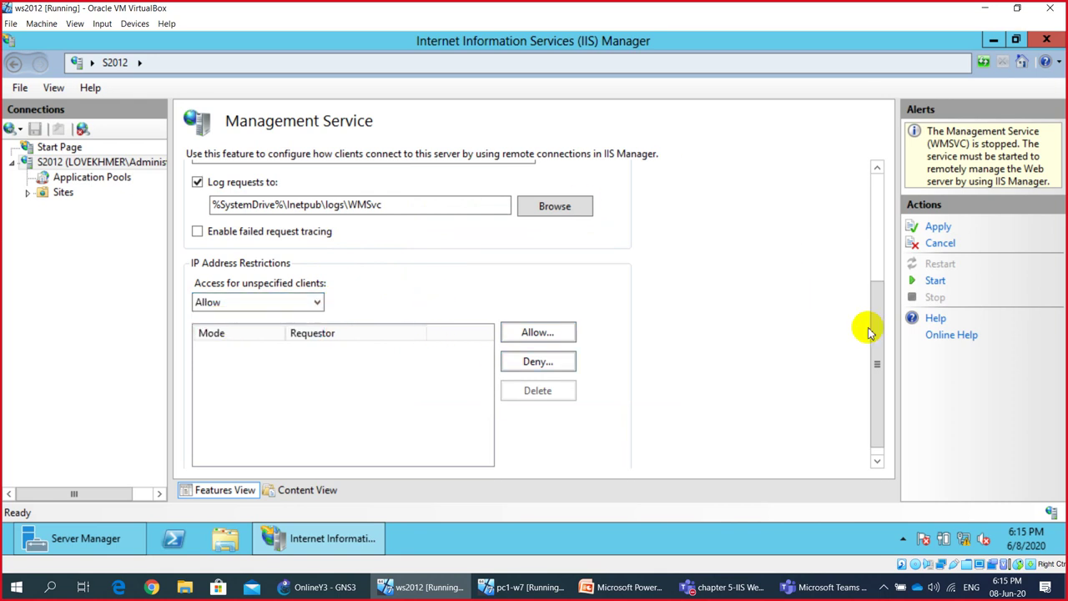
drag(875, 291, 887, 208)
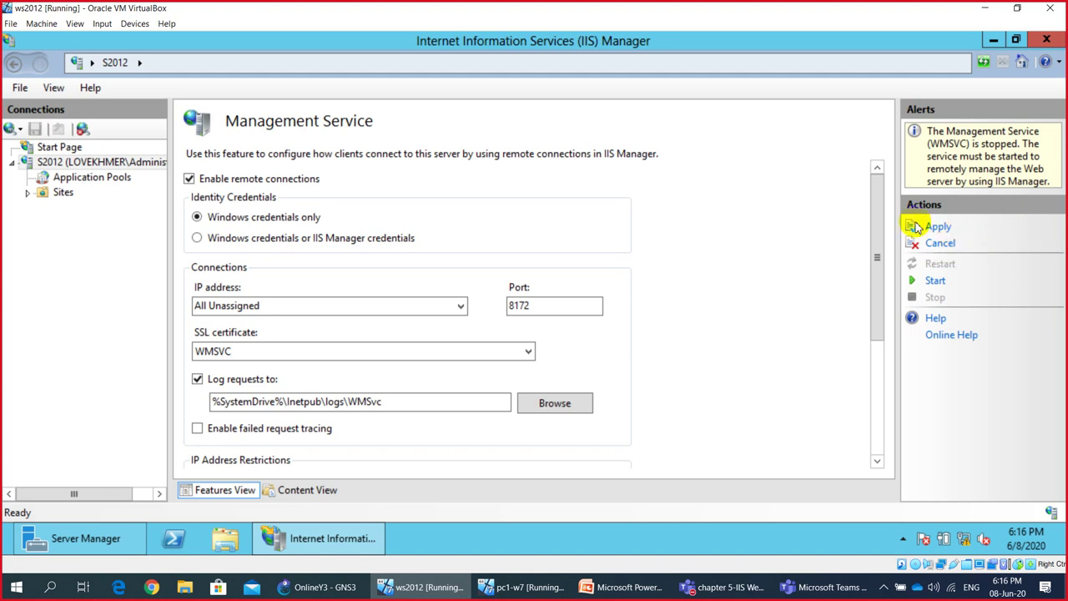
Apply the Management Service remote connection settings and start the Management Service
click(938, 232)
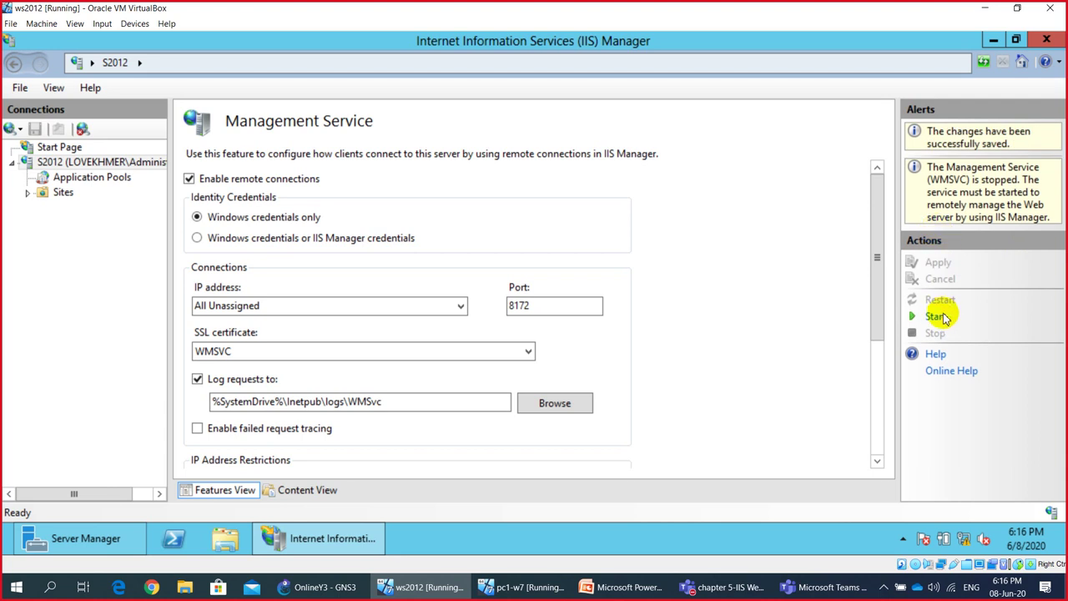
click(938, 318)
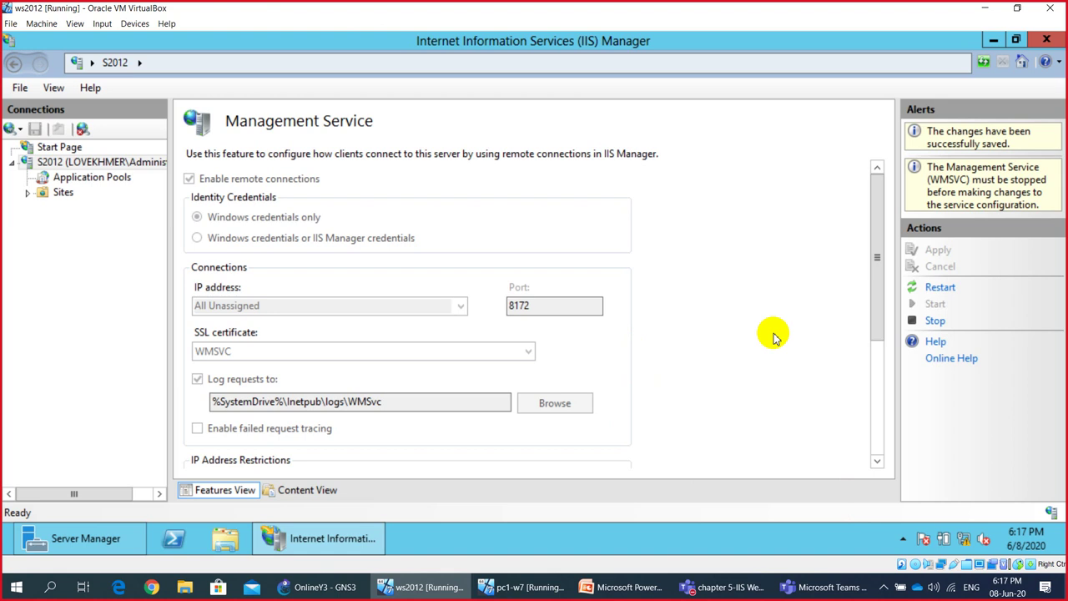
Search the Start screen for 'service' and open the Services console
mouse_move(1065, 554)
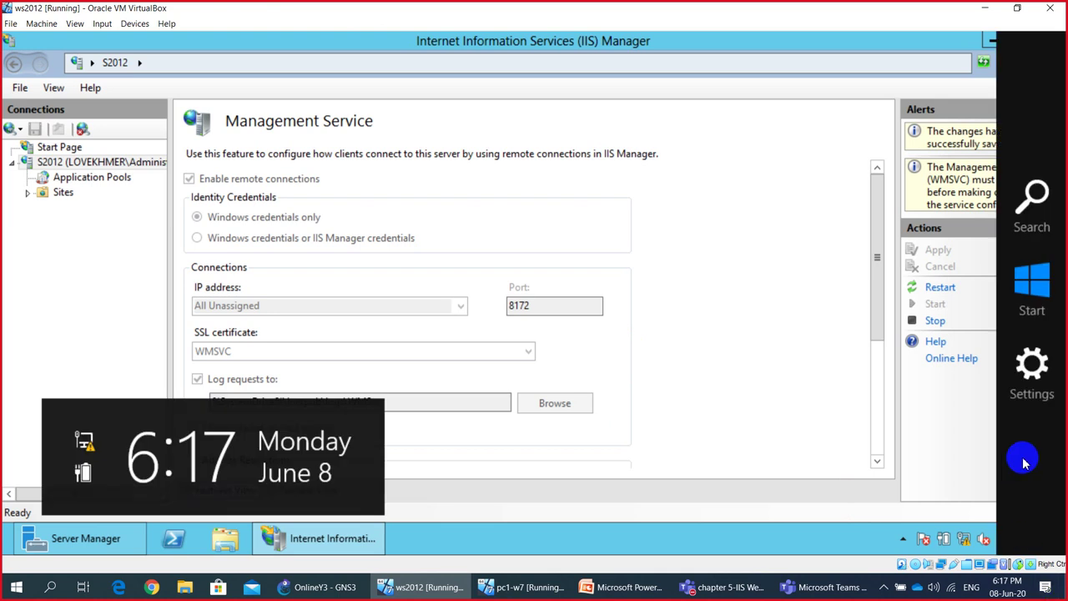
click(1033, 201)
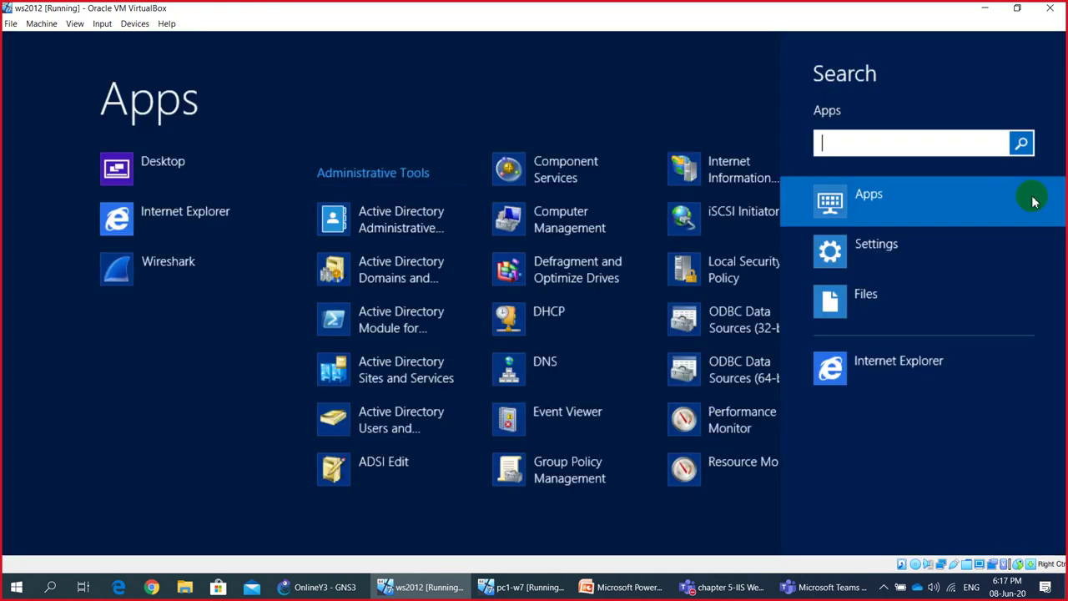
text(servi)
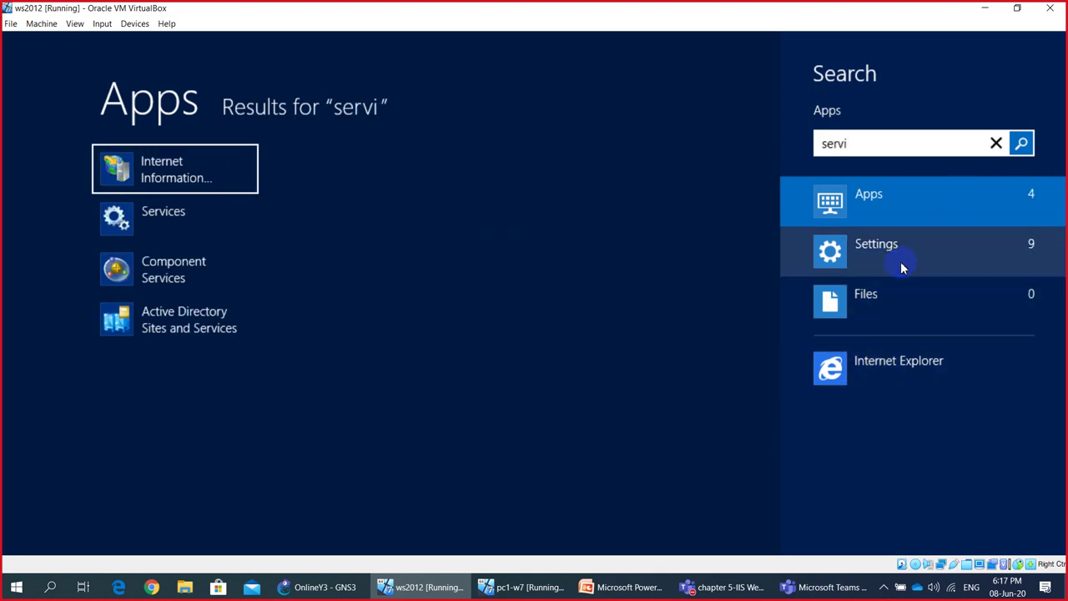
text(ce)
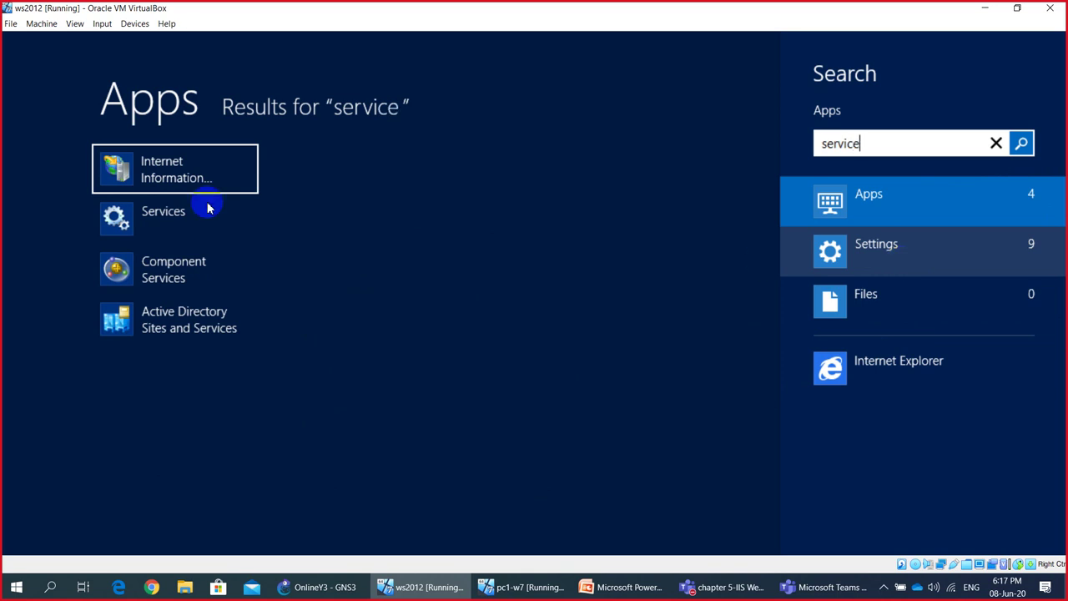
click(139, 211)
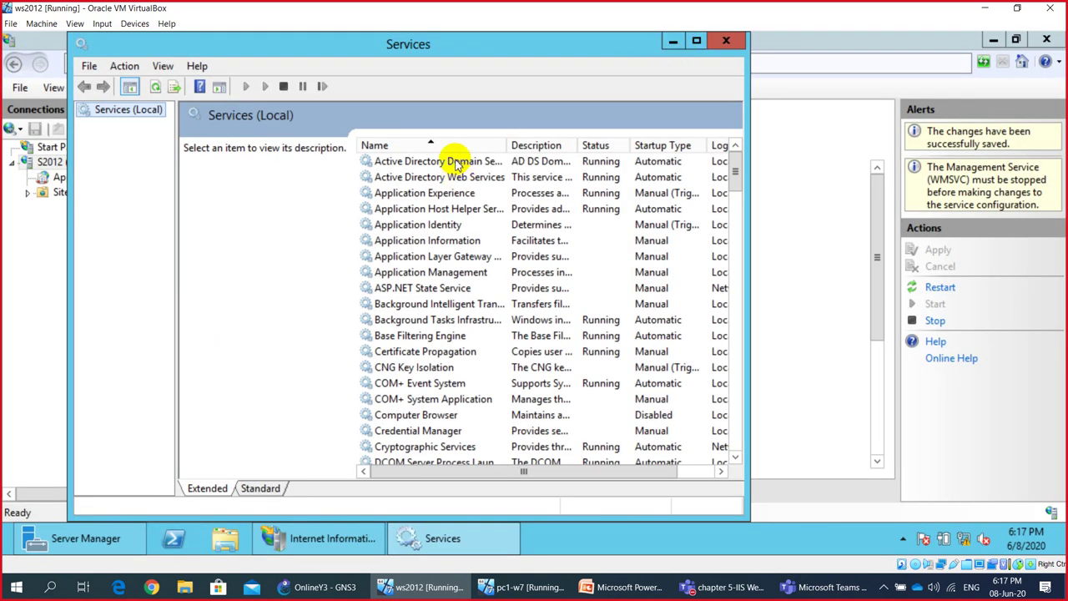
Set Web Management Service startup to Automatic, close Services, and switch to the Windows 7 client
click(455, 163)
key(w)
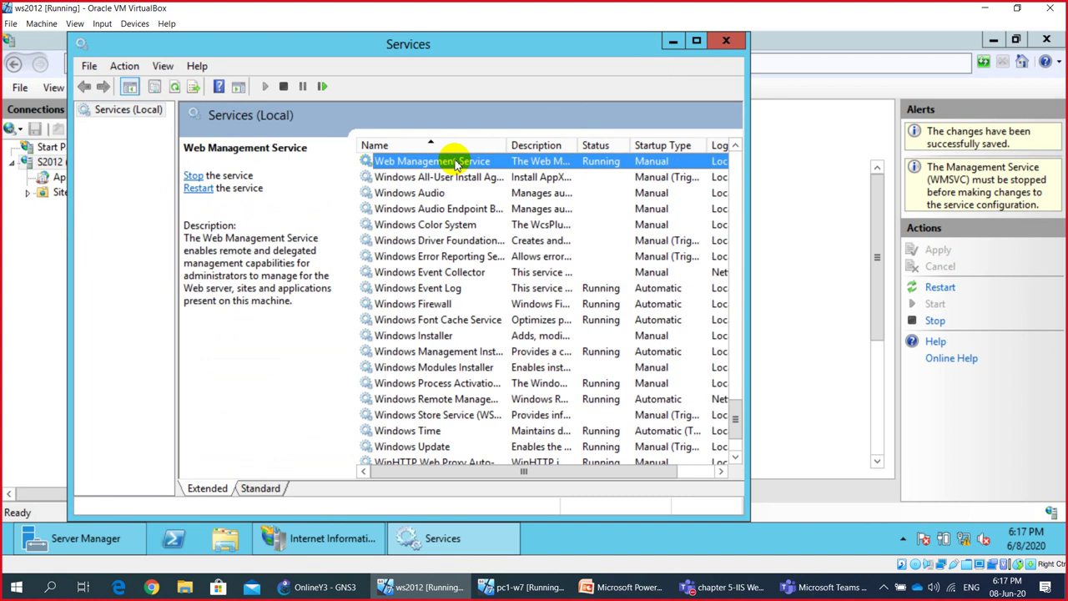
double_click(599, 164)
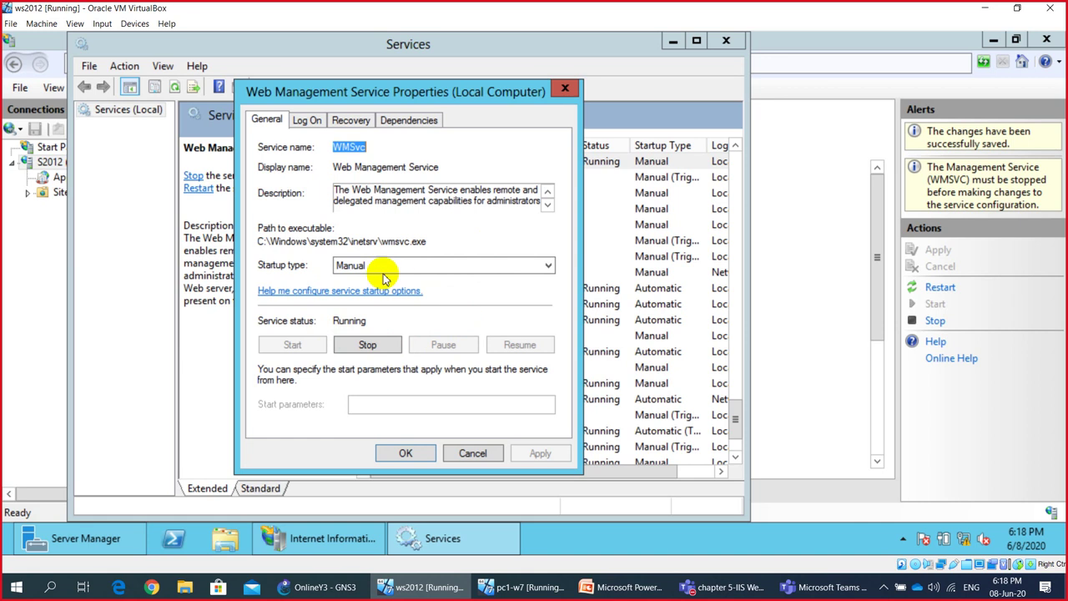
click(458, 273)
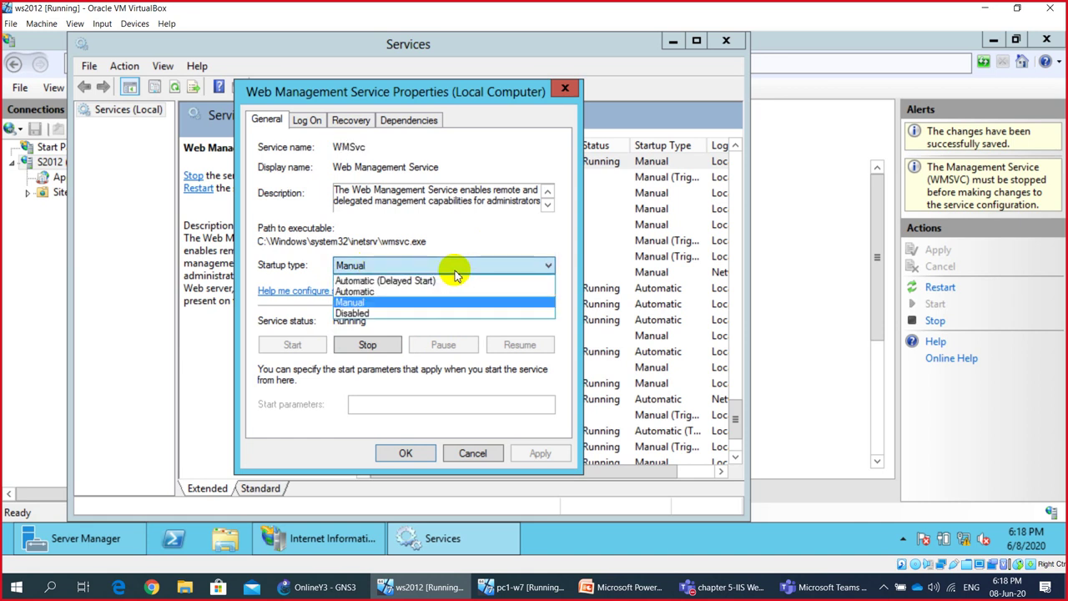
click(380, 299)
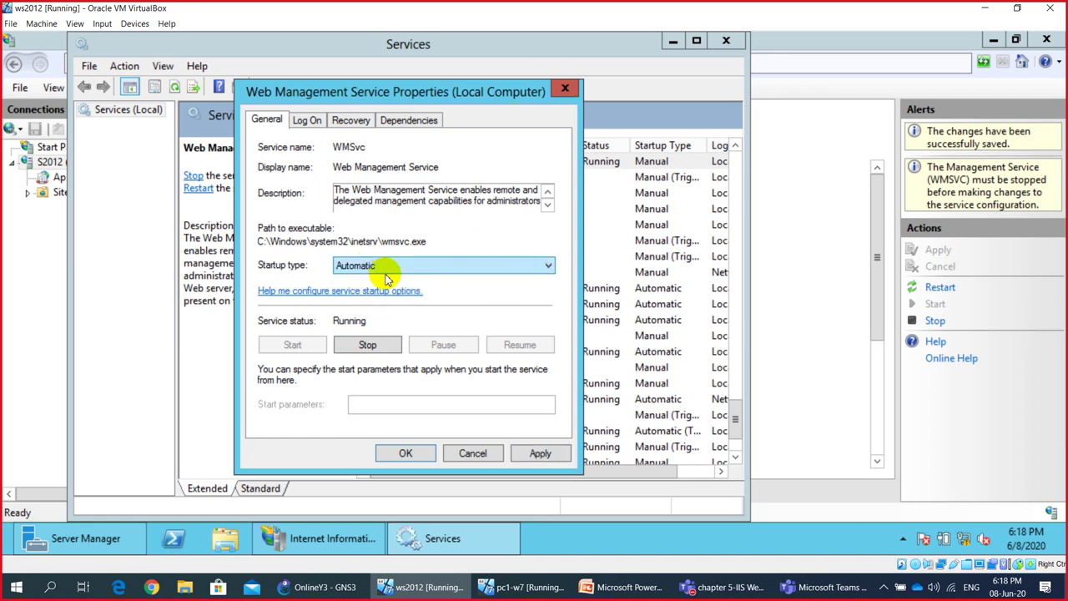
click(540, 455)
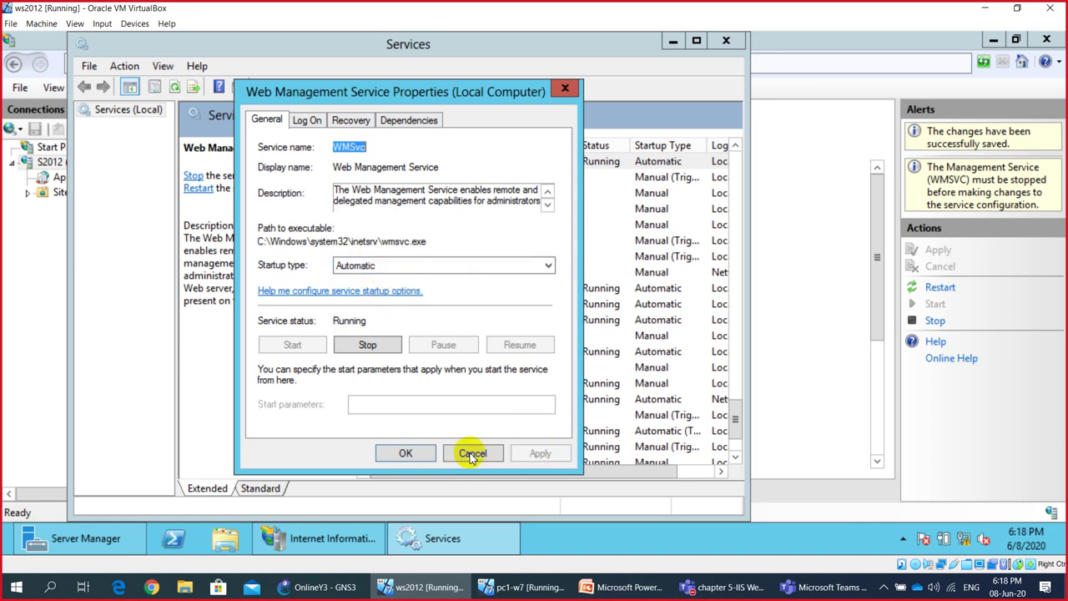
click(406, 453)
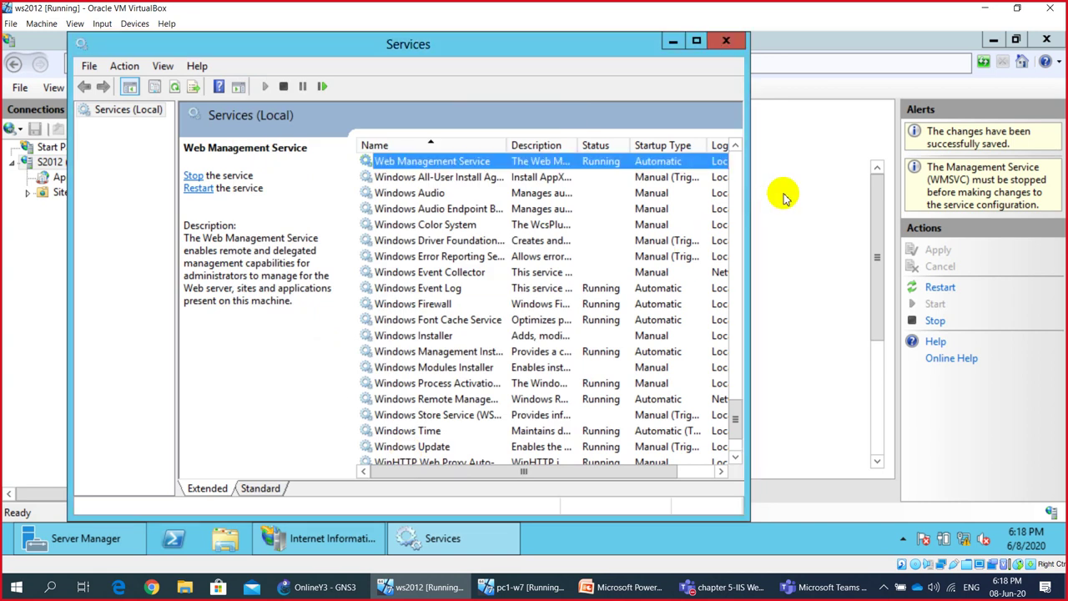
click(727, 42)
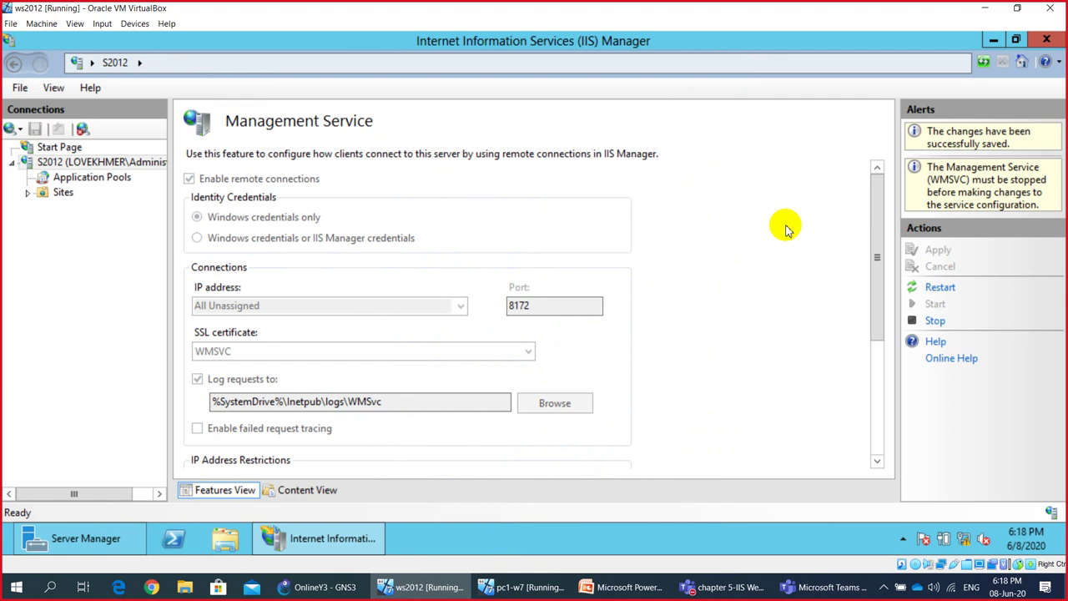
click(513, 587)
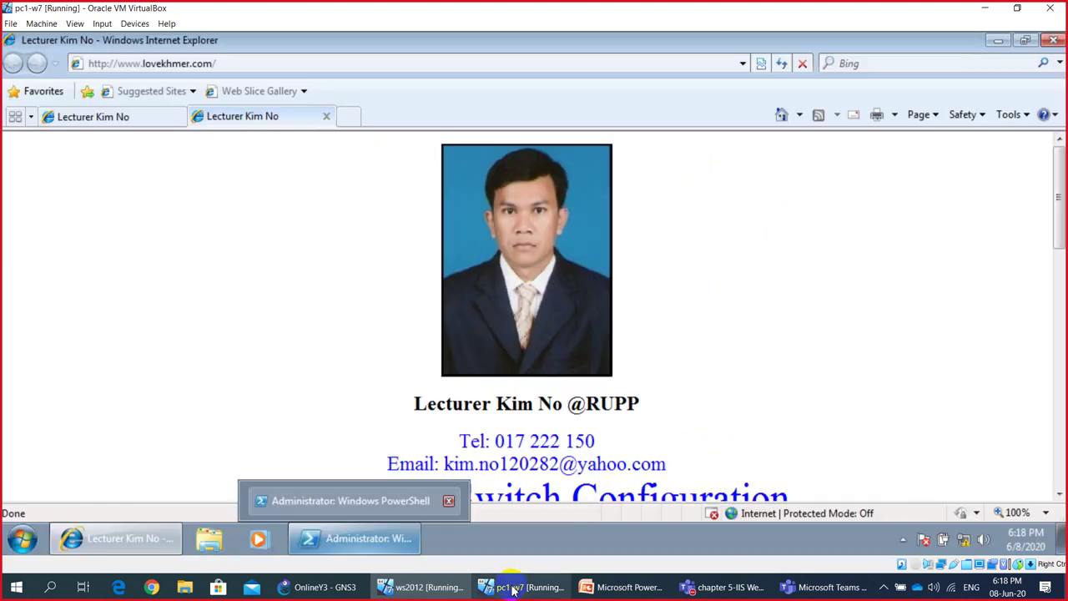
Close Internet Explorer on the client and reshare the whole screen in the Teams meeting
click(1053, 40)
click(509, 288)
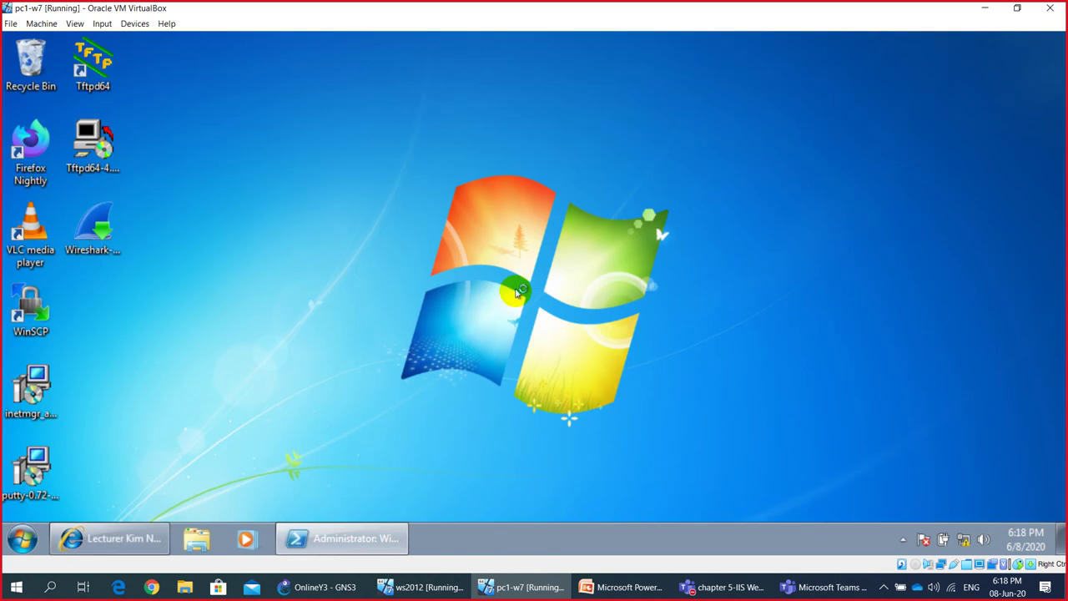
click(712, 593)
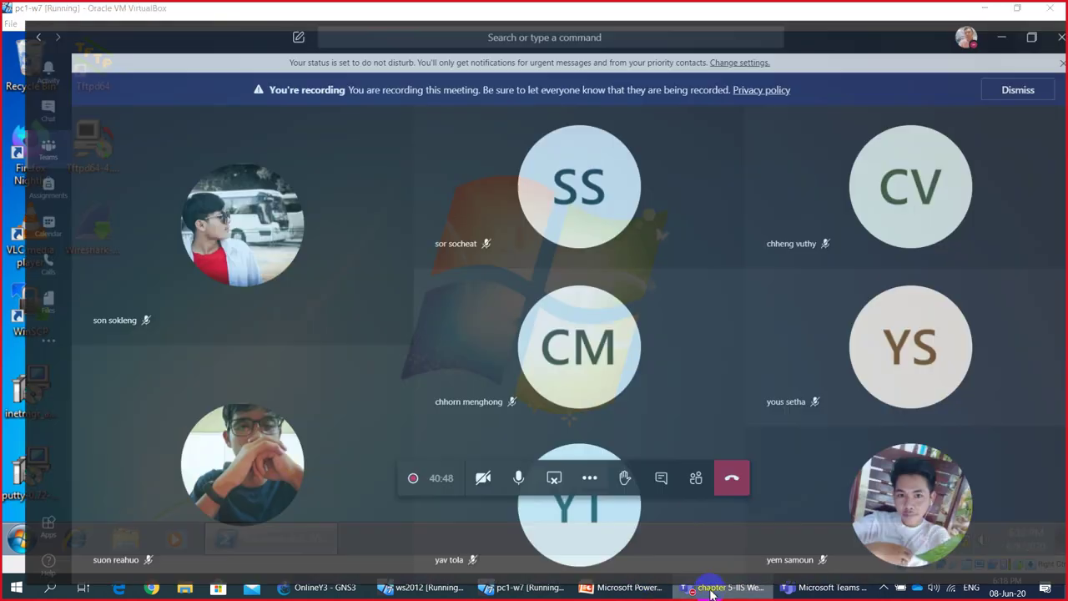
click(538, 466)
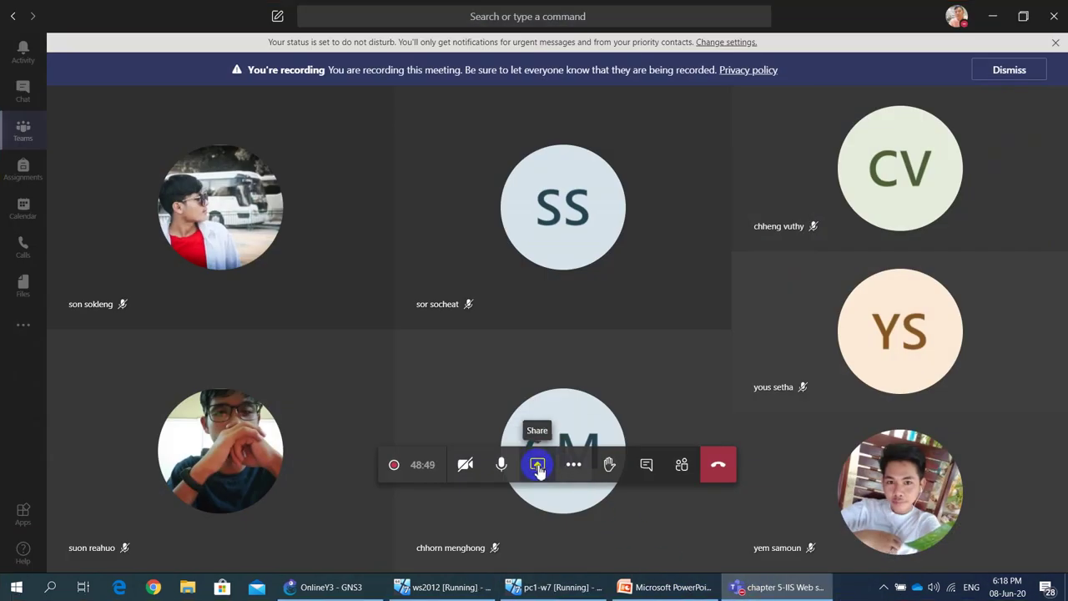
mouse_move(538, 449)
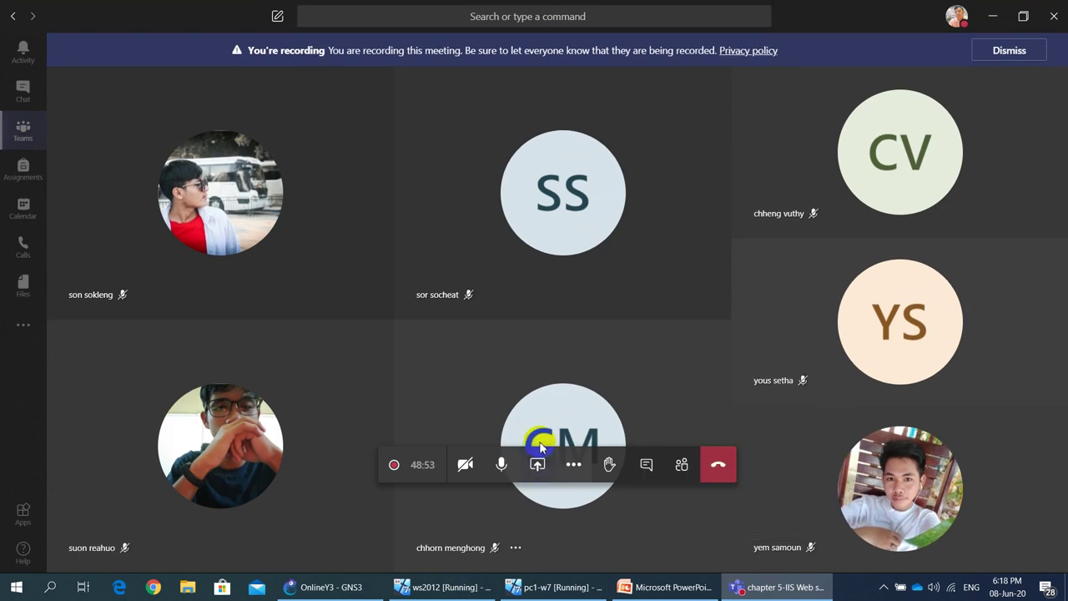
click(538, 465)
click(170, 464)
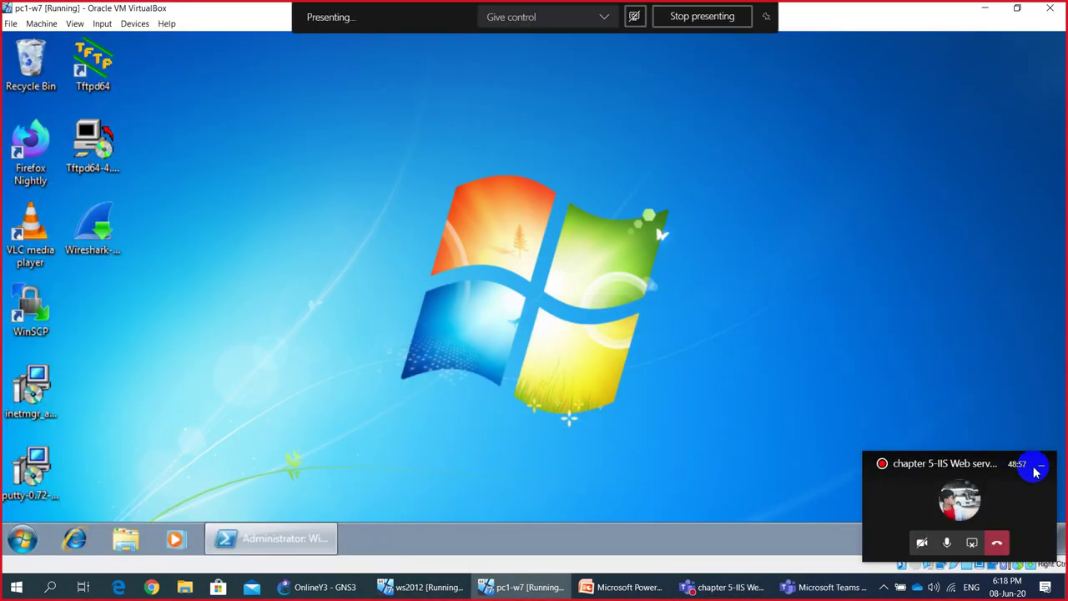
Open Windows Features via Control Panel > Programs > Programs and Features on the client
click(1040, 464)
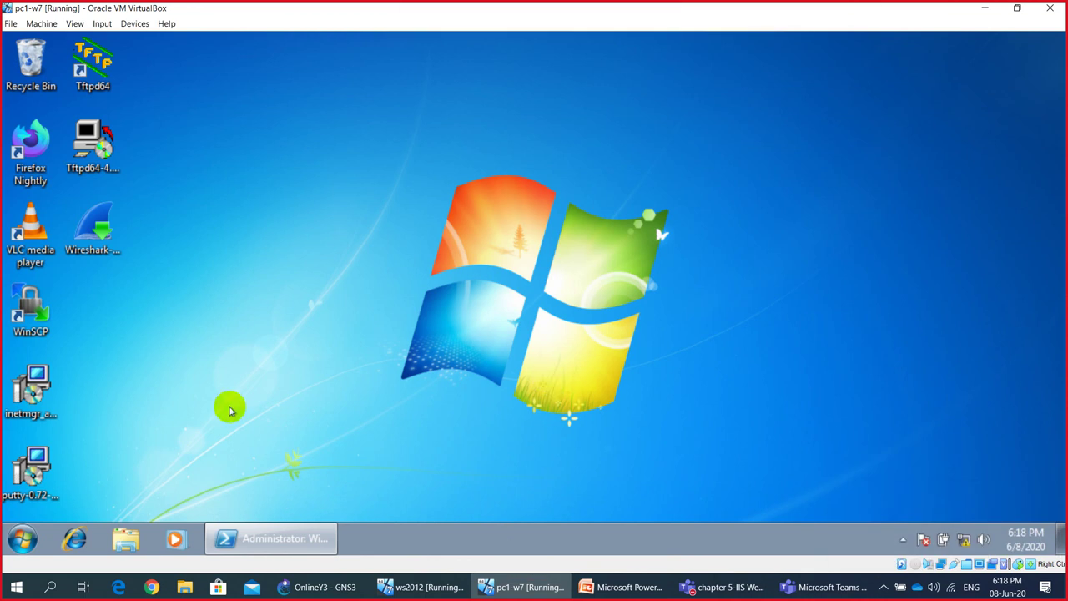
click(25, 541)
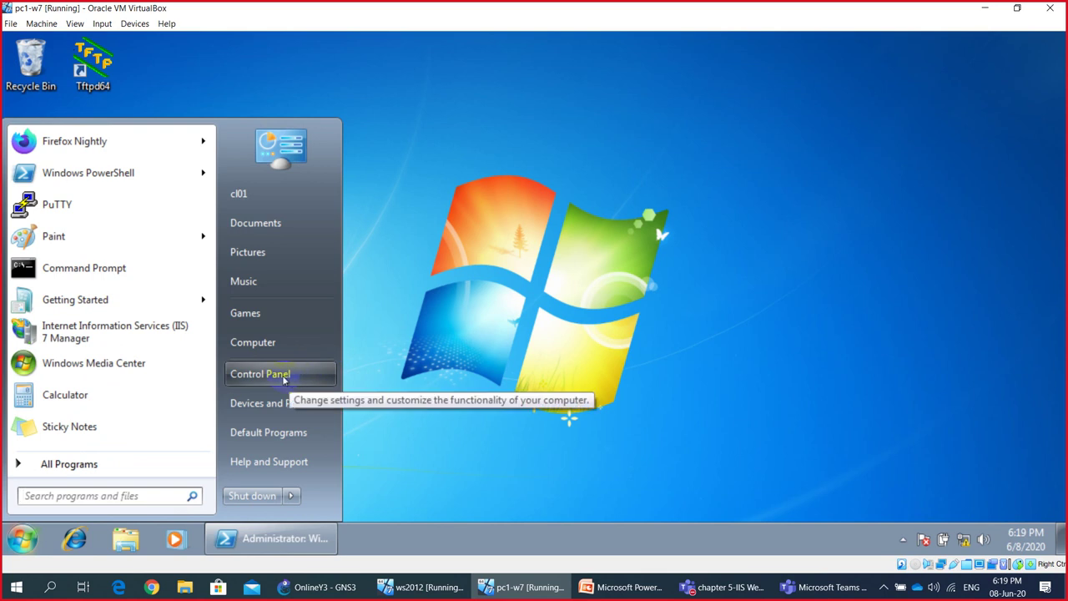
click(277, 377)
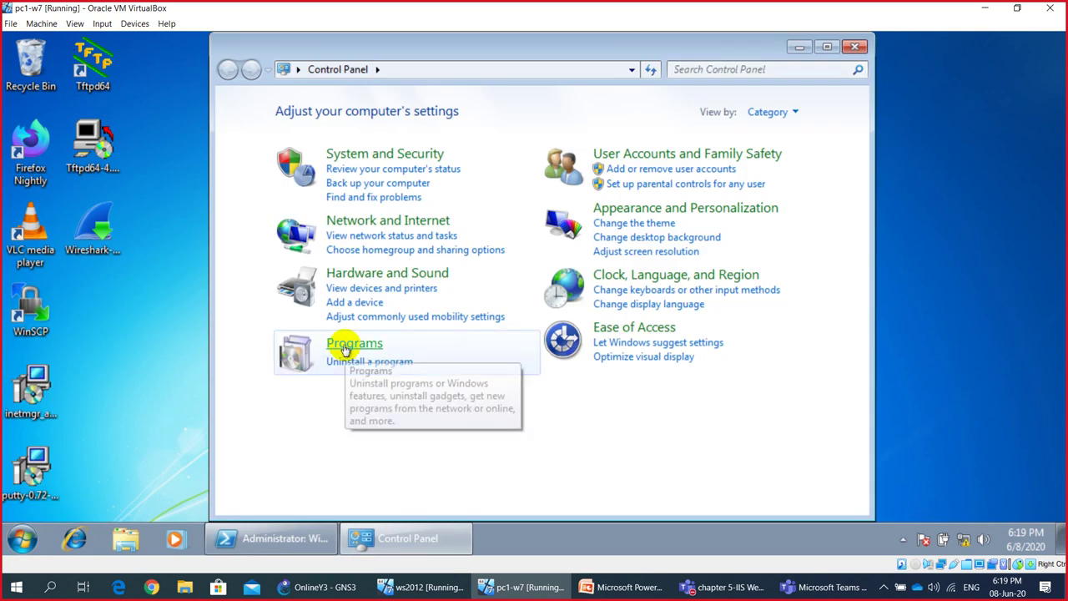
click(340, 346)
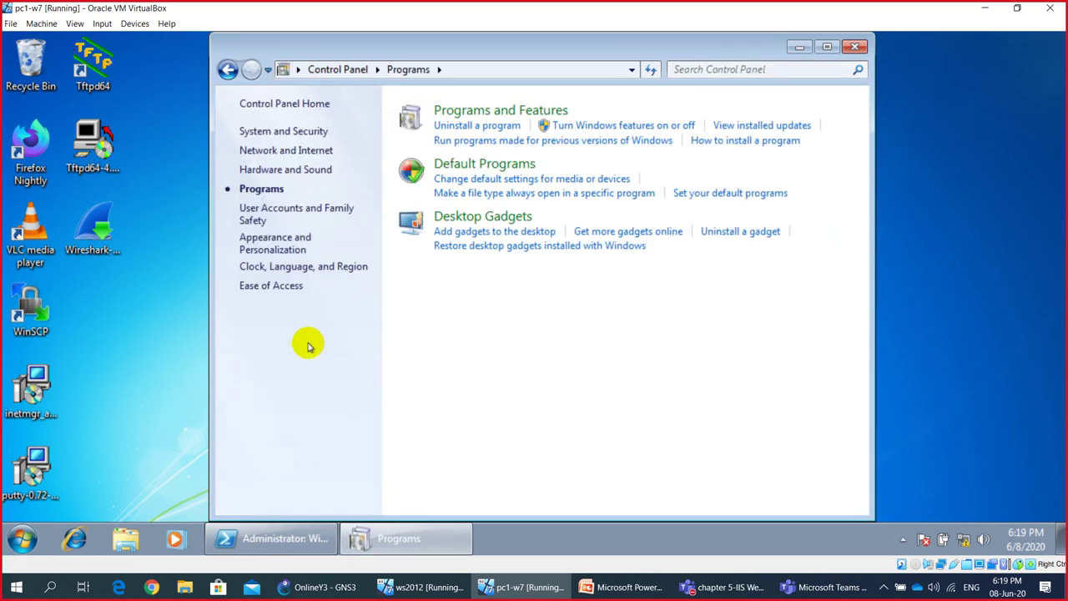
click(513, 117)
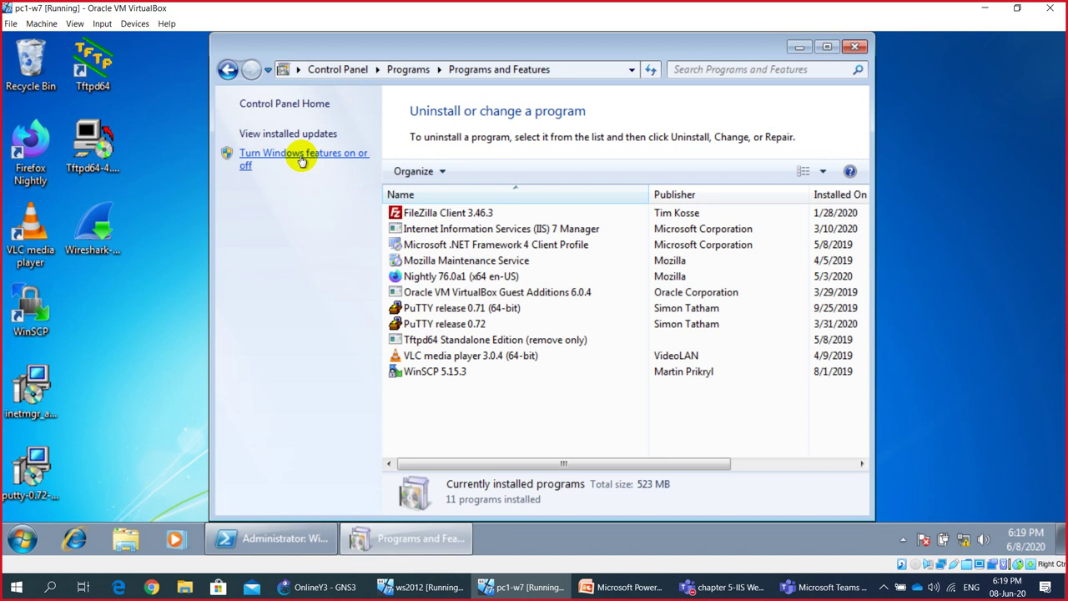
click(302, 160)
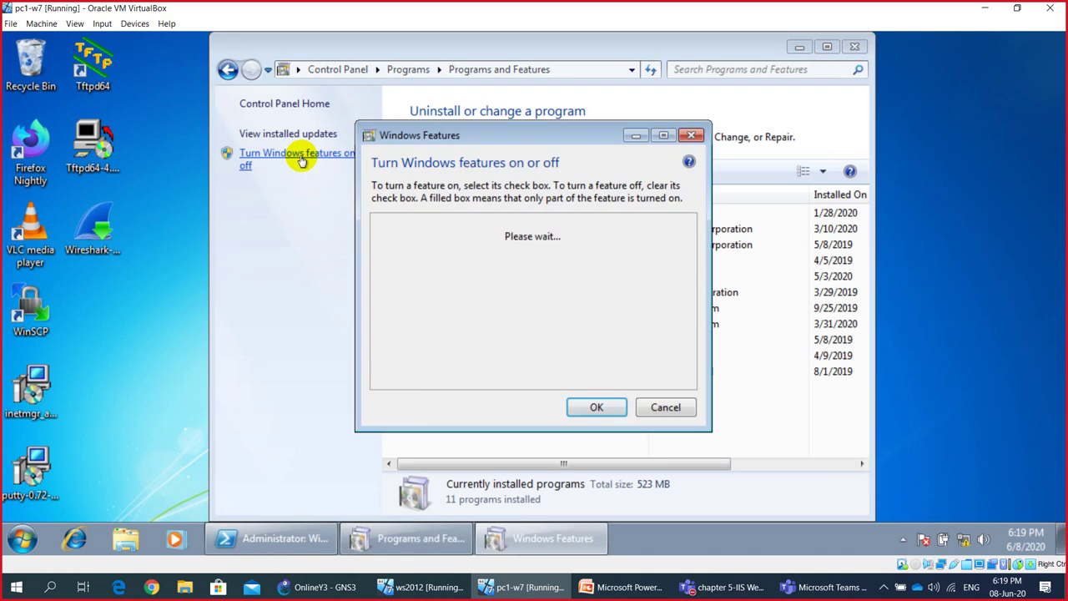
Maximize Windows Features, expand the IIS subfeatures, verify IIS Management Console is ticked, and close with OK
click(664, 136)
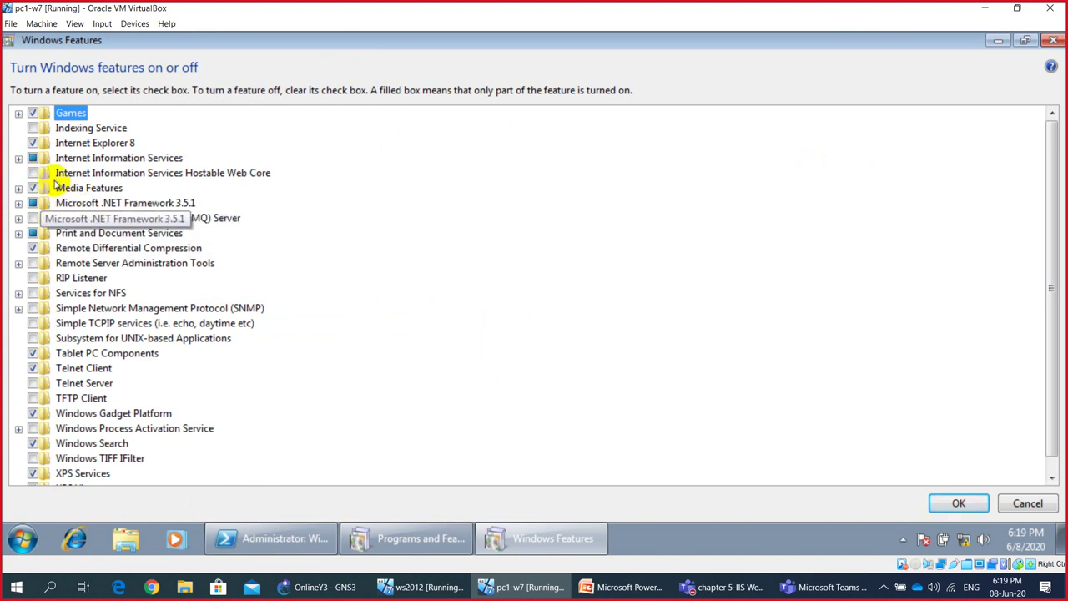
click(18, 158)
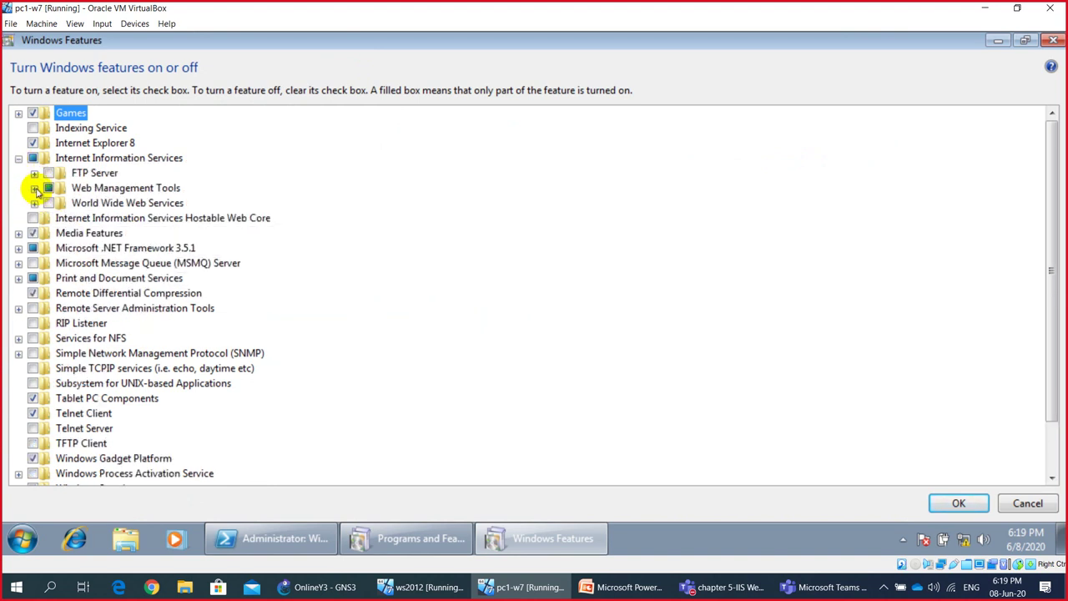
click(34, 189)
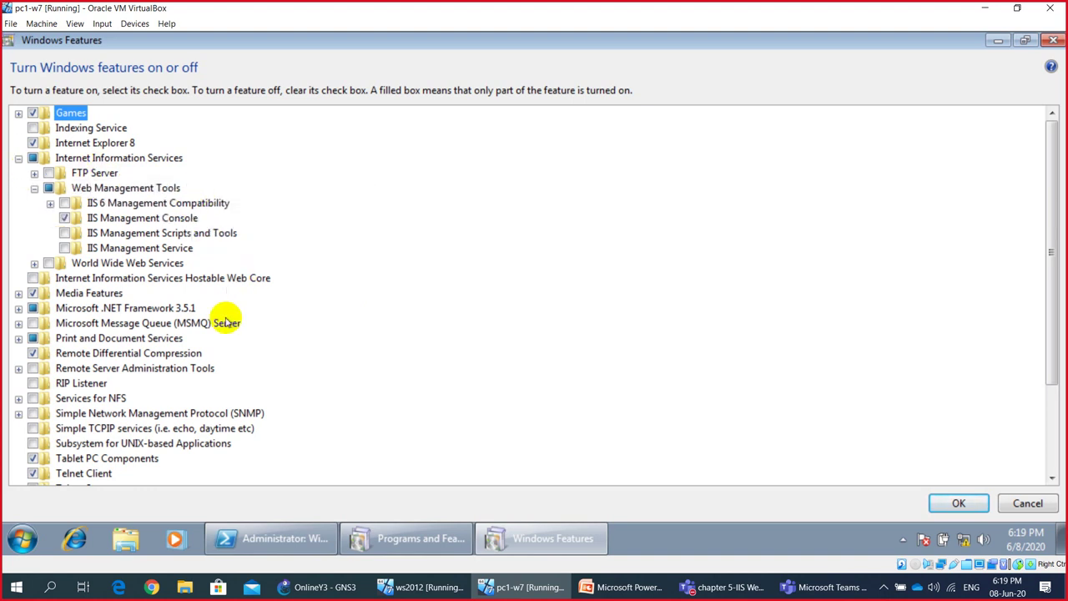
click(34, 264)
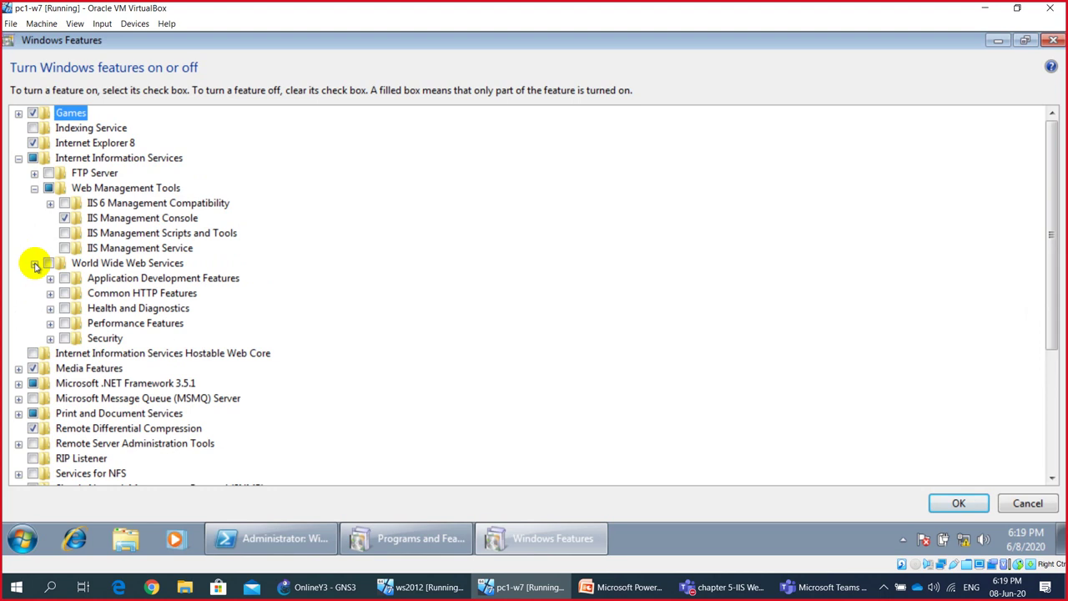
click(18, 369)
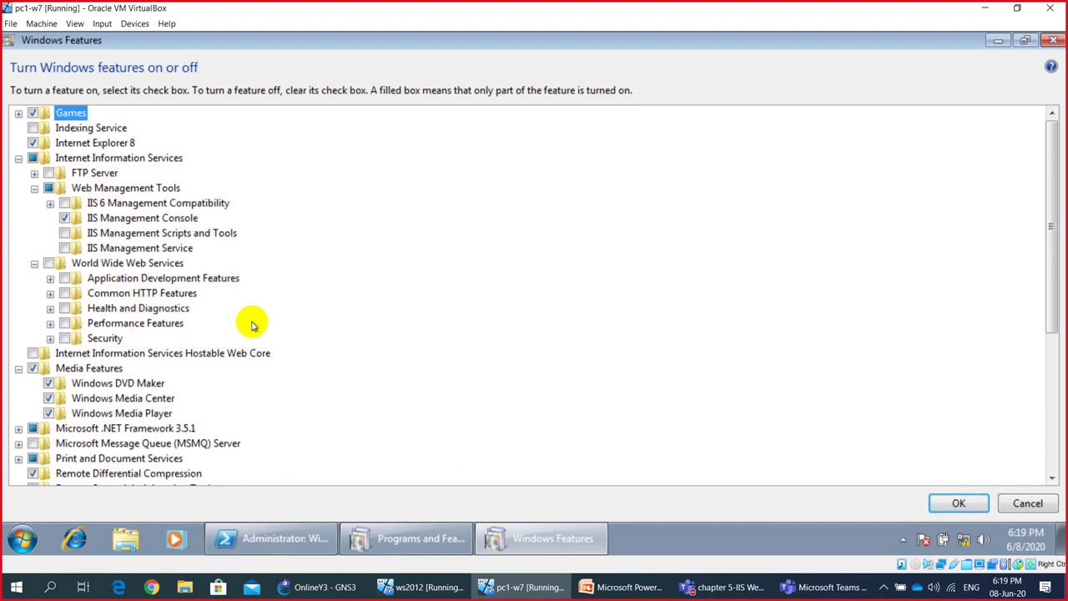
scroll(251, 329, down, 1)
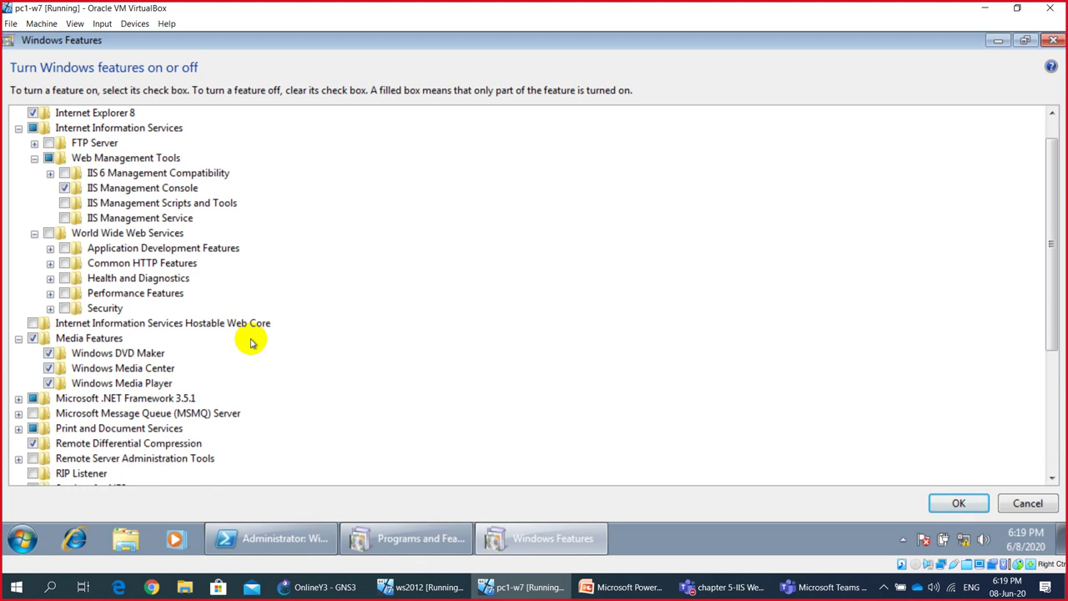
scroll(251, 342, down, 1)
scroll(250, 342, down, 1)
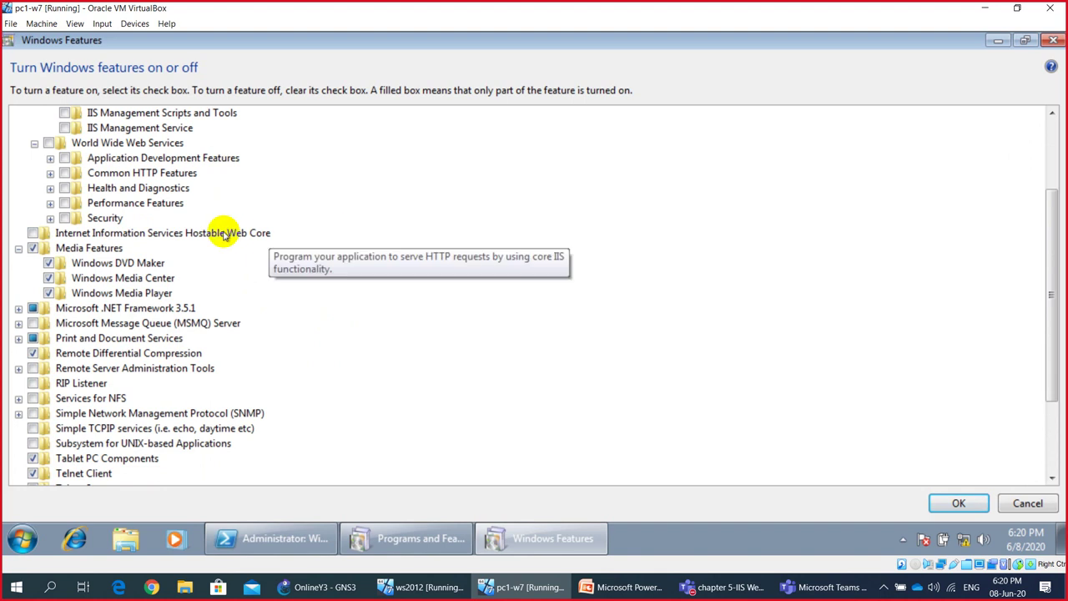
drag(1050, 335, 1061, 242)
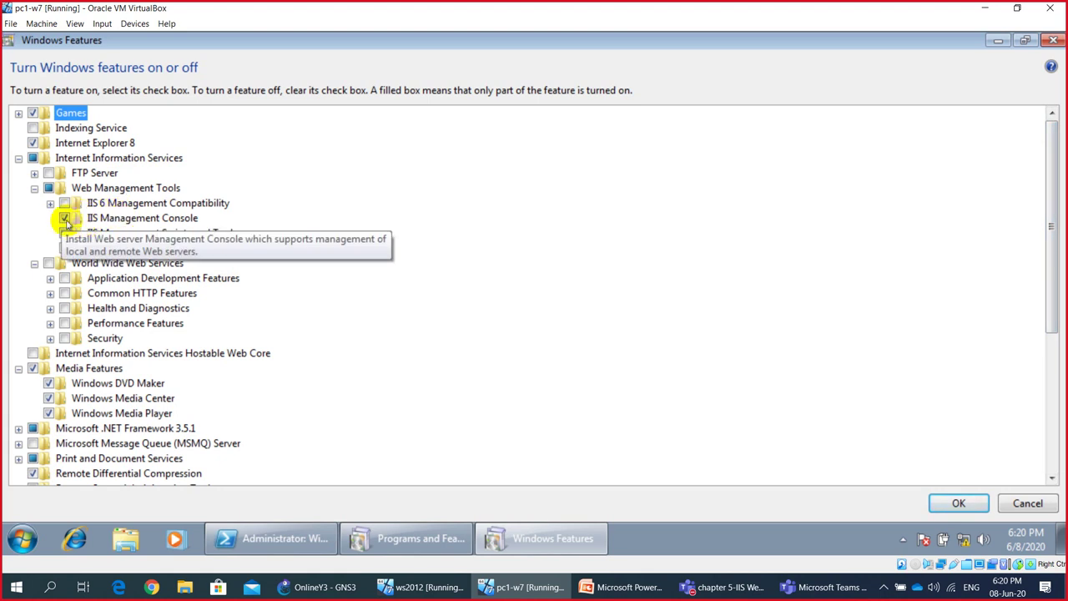
click(65, 219)
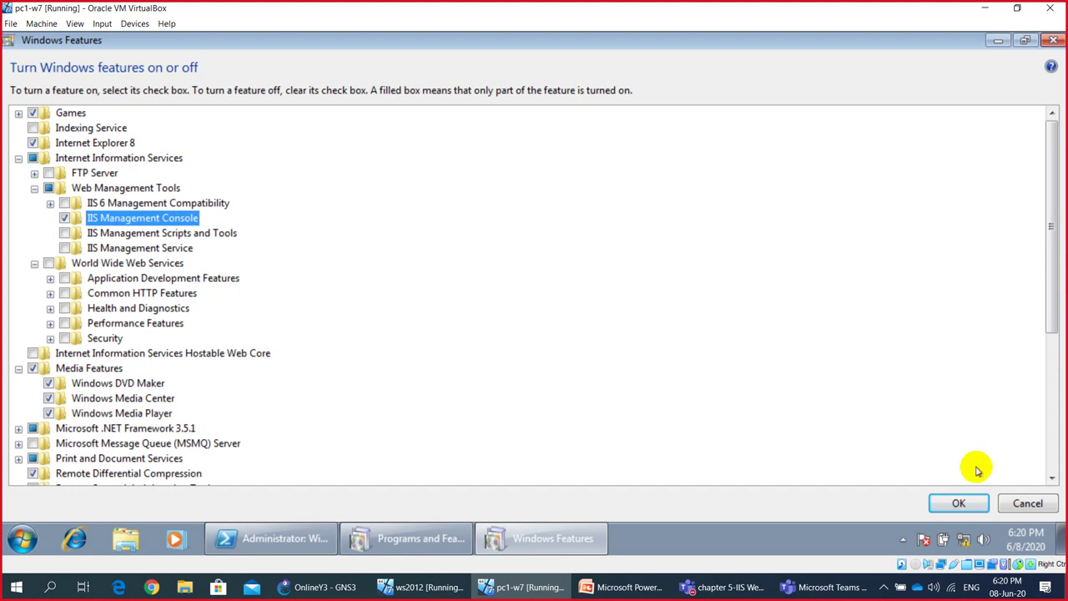
click(956, 504)
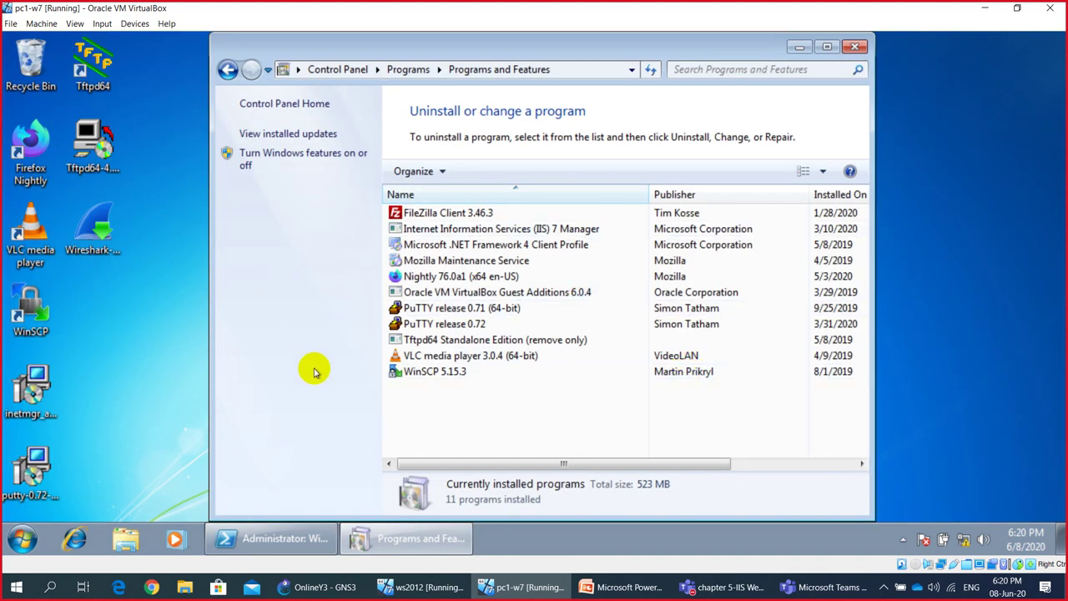
Launch Internet Information Services (IIS) 7 Manager from a Start search for 'ii' and maximize it
click(24, 539)
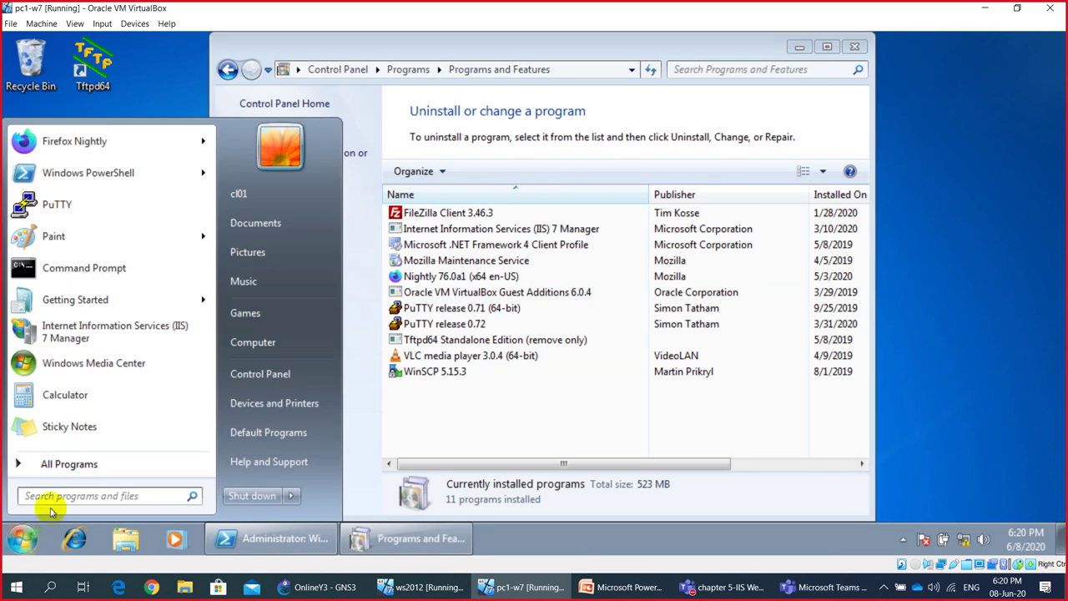
text(ii)
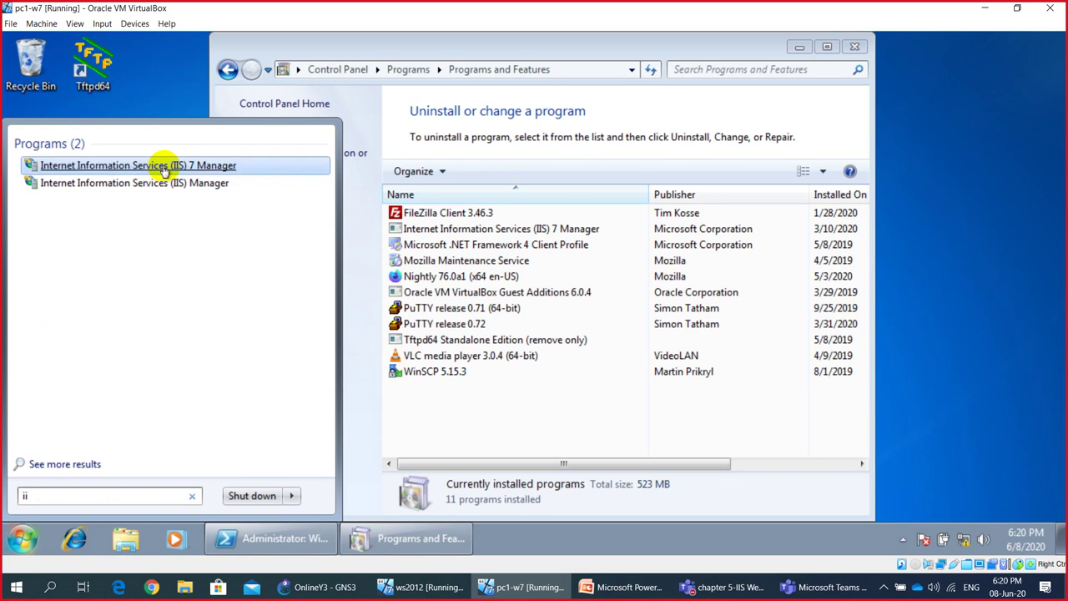
click(210, 165)
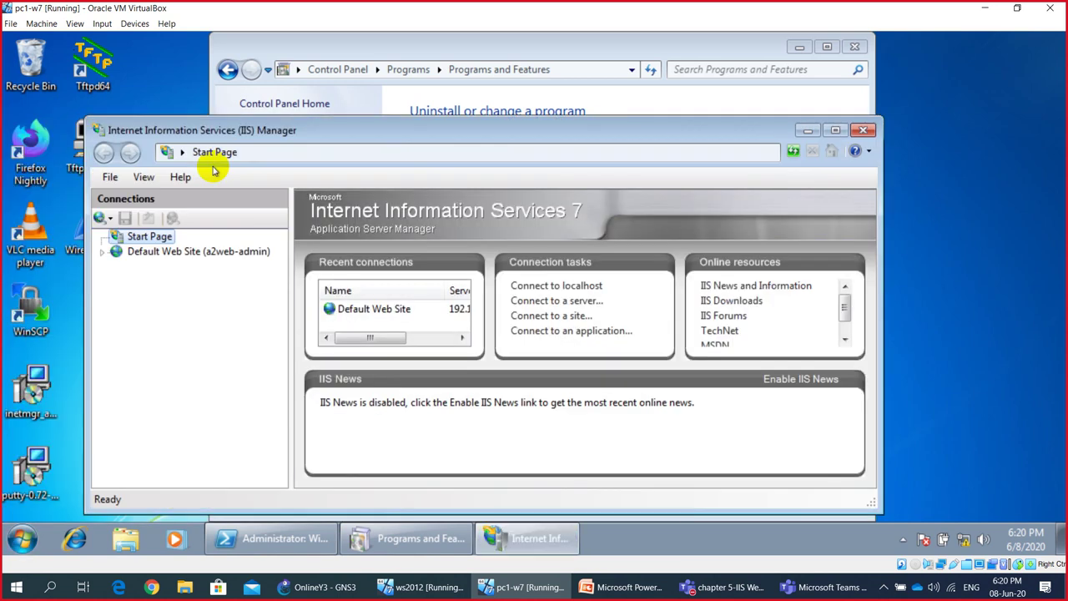
click(836, 130)
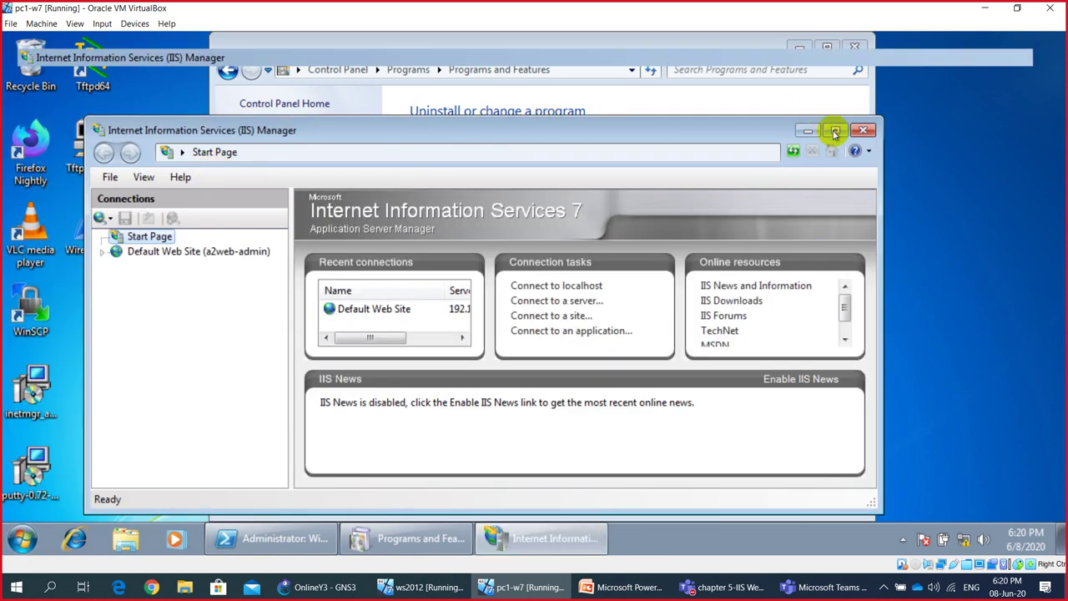
Remove the saved Default Web Site connection after cancelling its credentials prompt
click(65, 164)
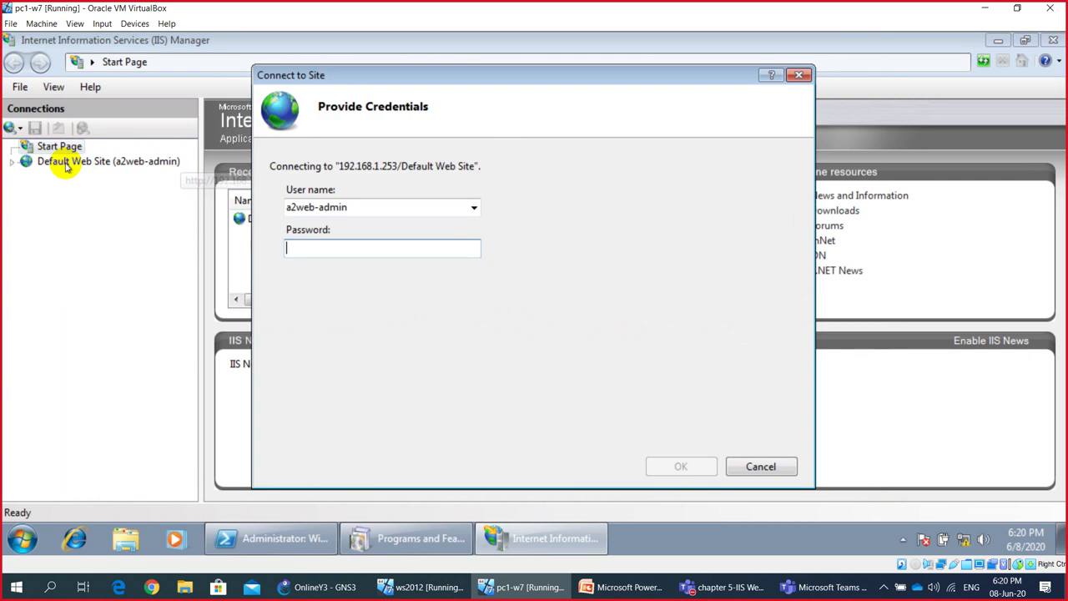
click(797, 77)
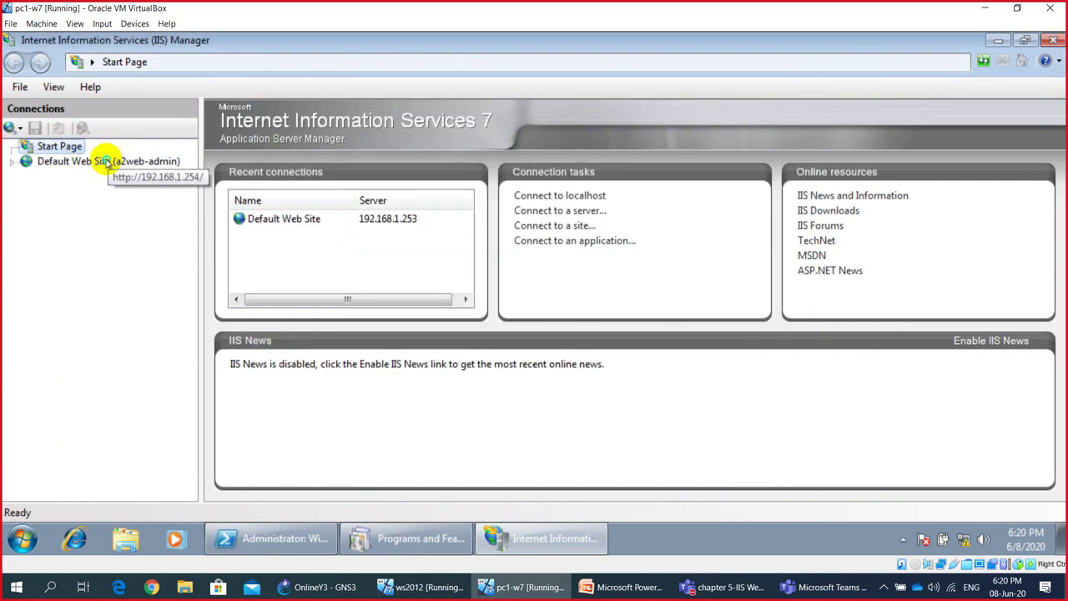
right_click(106, 160)
click(138, 194)
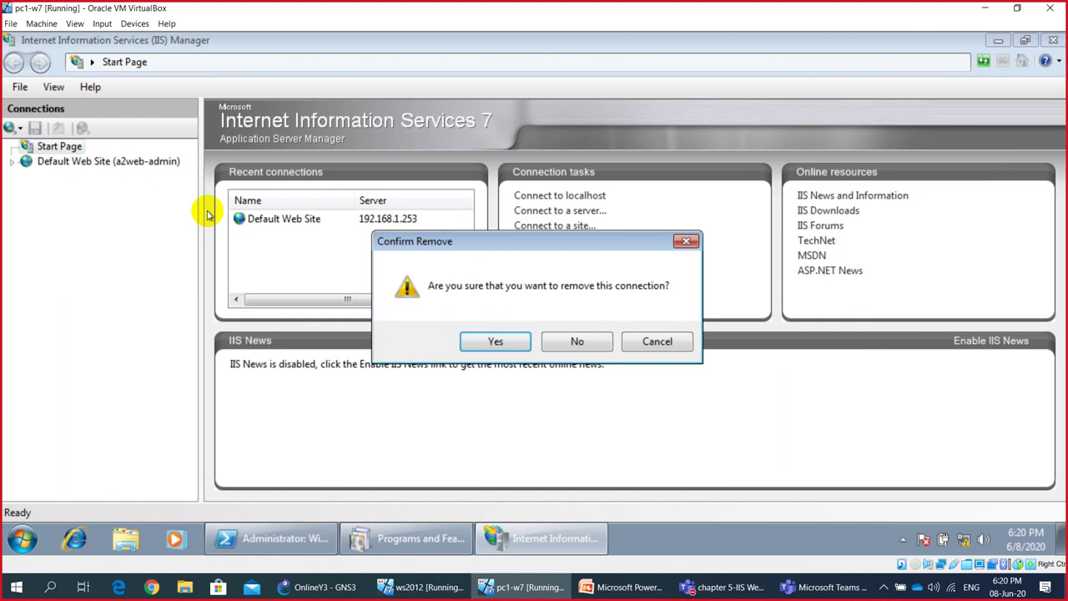
click(483, 339)
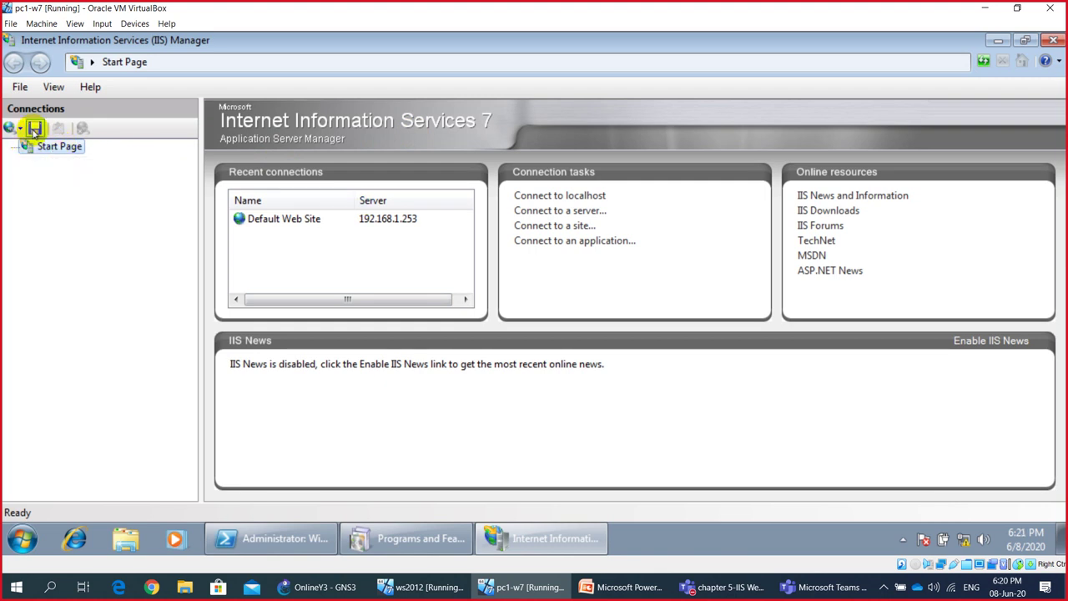
click(21, 129)
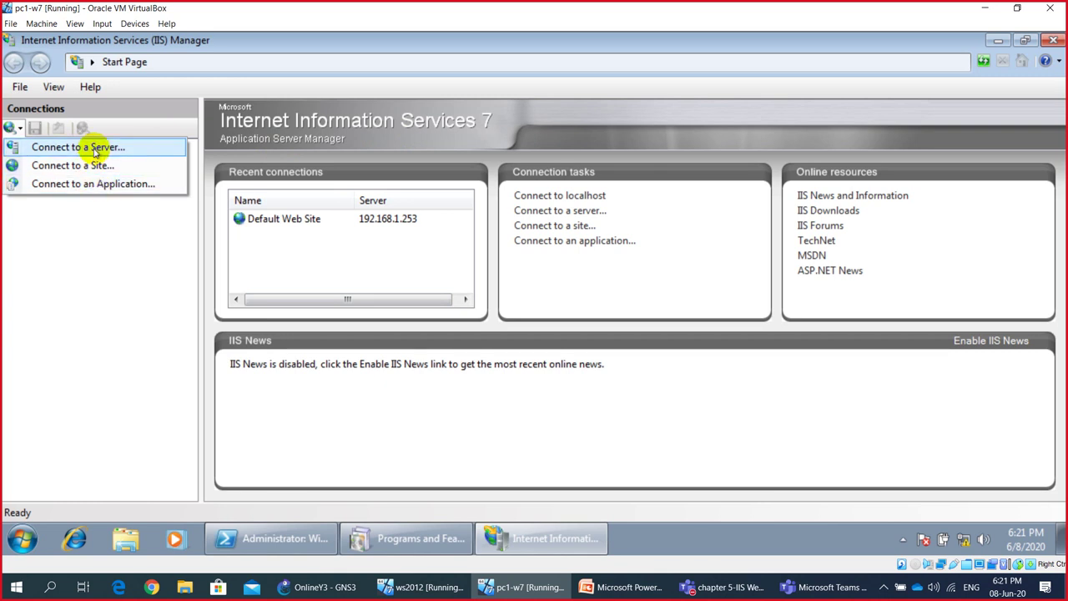
Start a new server connection to 192.168.1.253 and advance to the credentials step
click(95, 151)
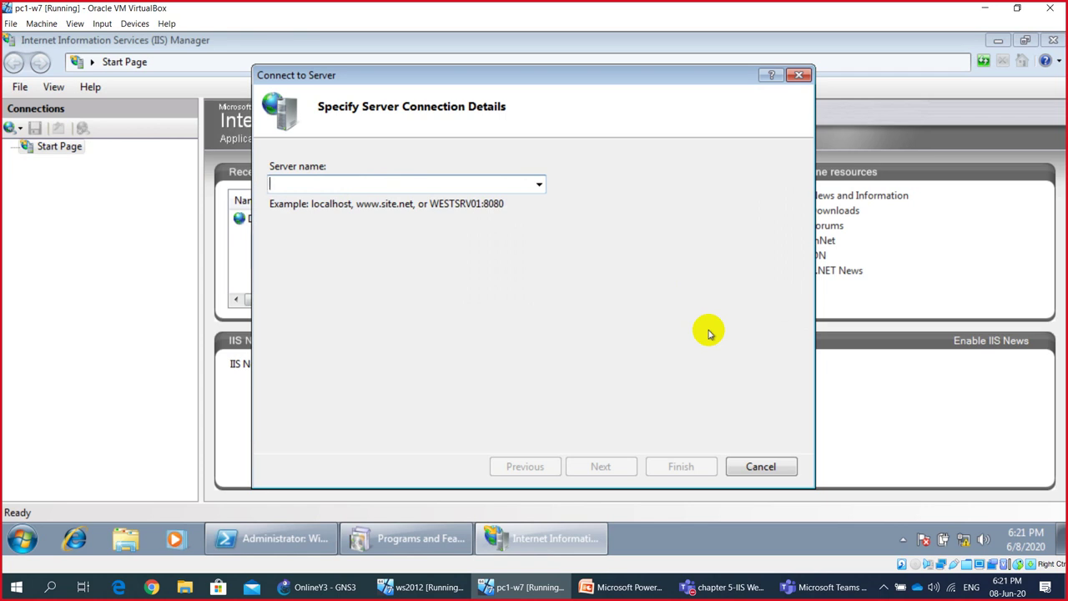
text(192)
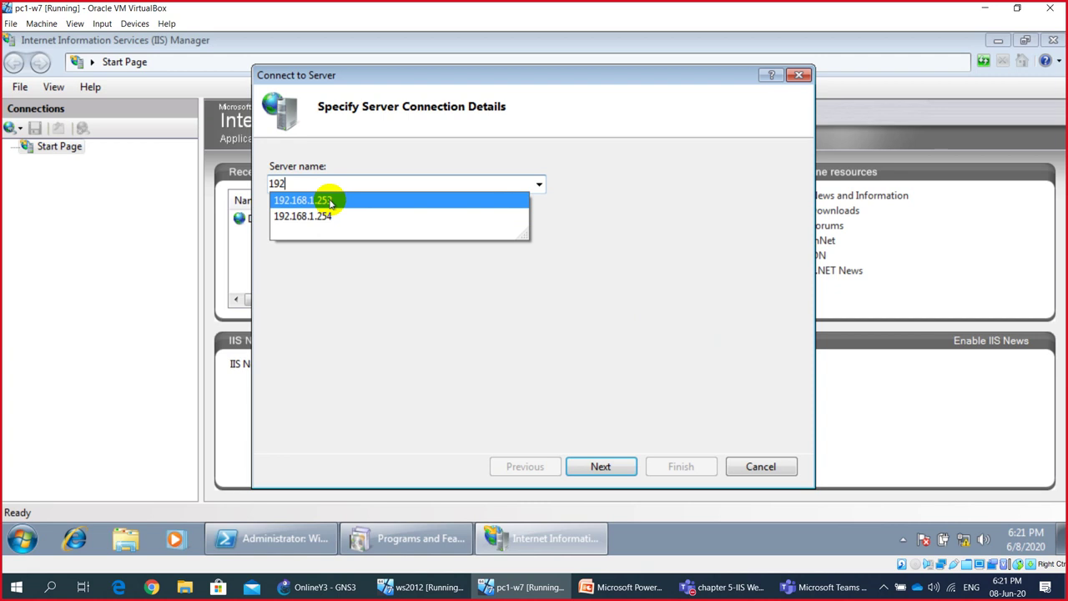
click(330, 202)
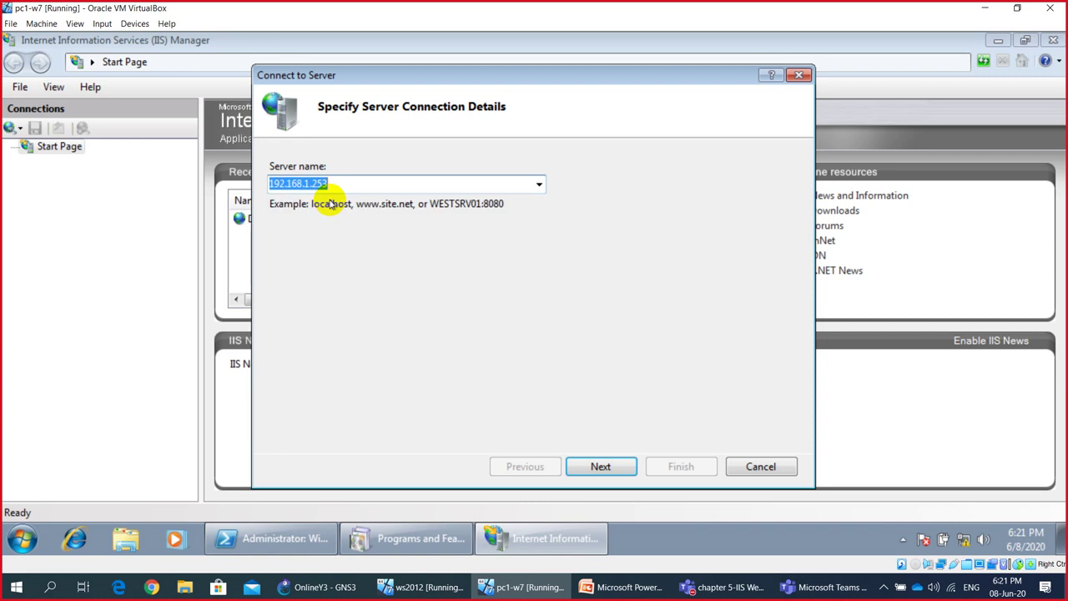
click(601, 466)
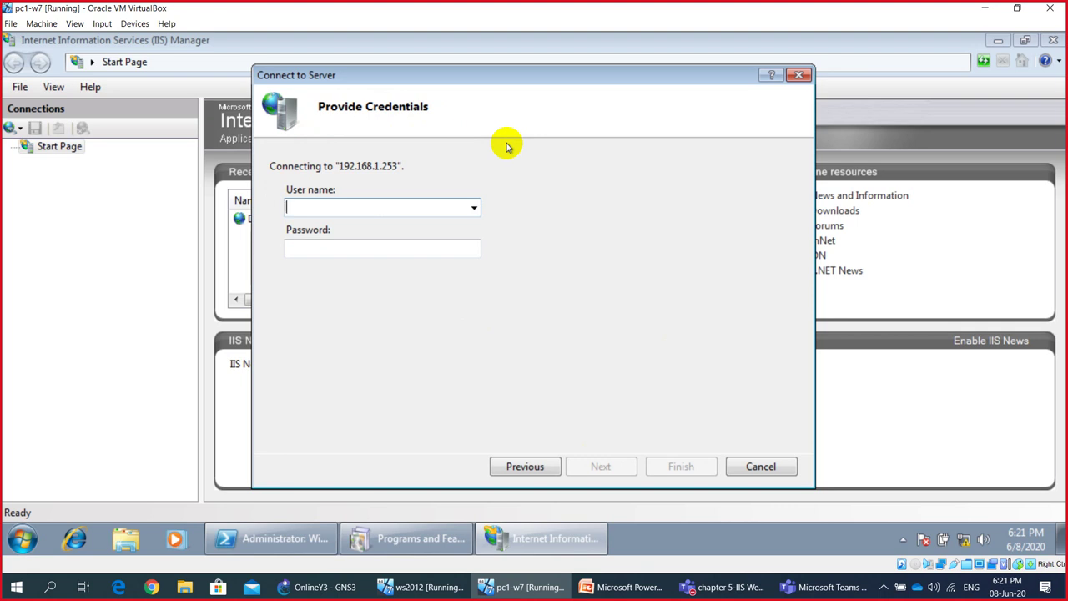
Choose Administrator as the user name and enter the account password
click(474, 207)
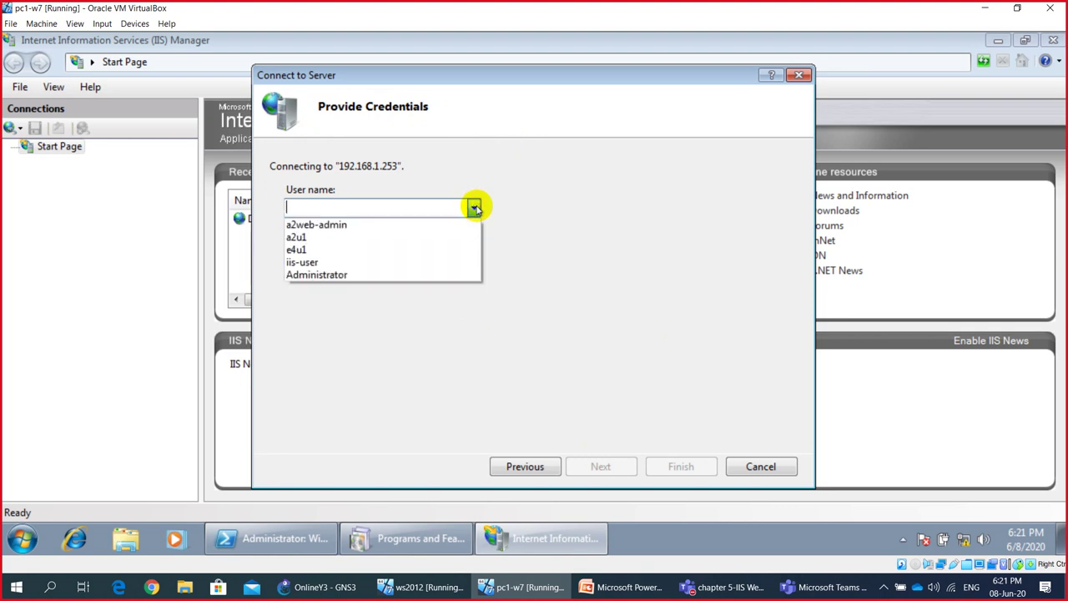
click(335, 276)
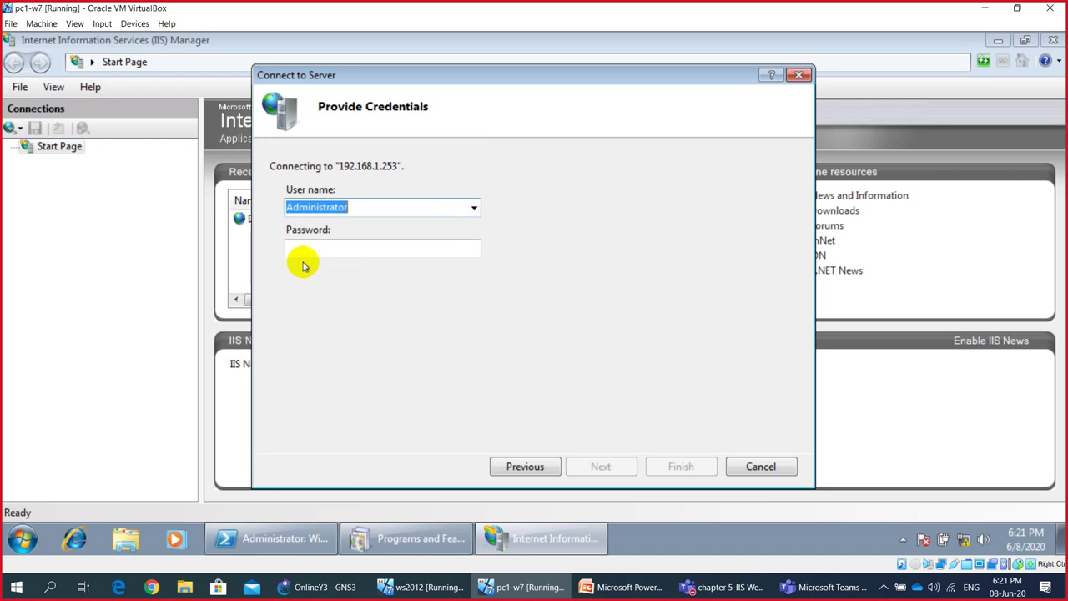
click(314, 248)
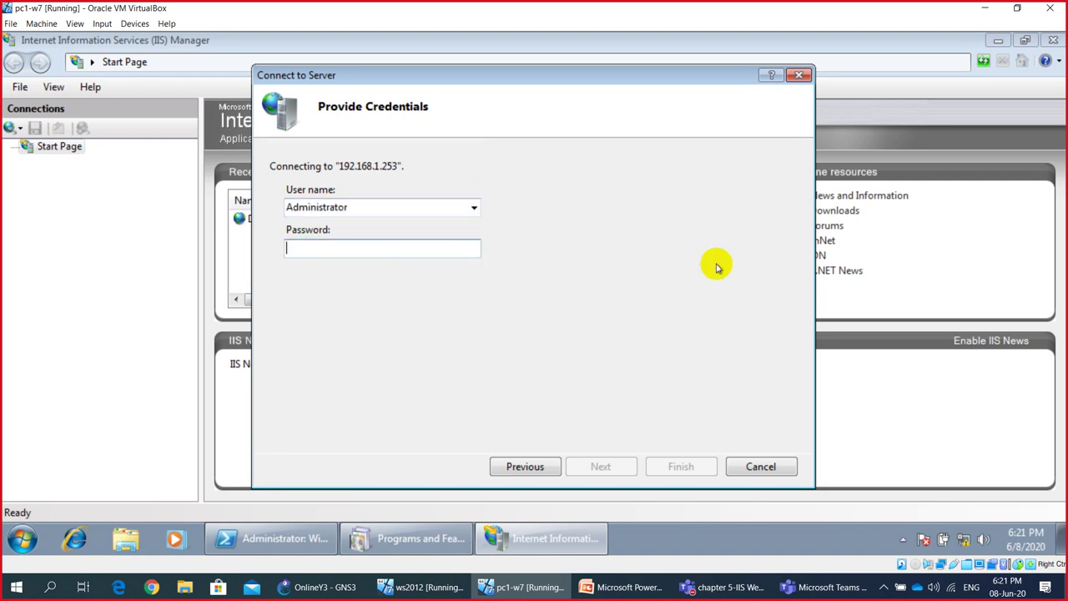
text(*****)
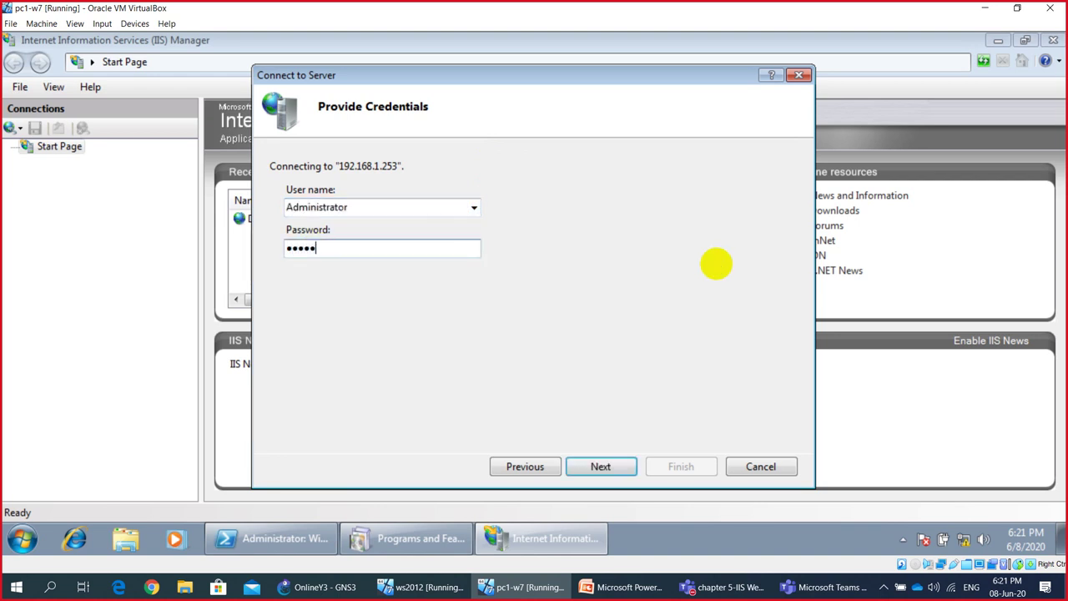
text(*****************)
Connect to 192.168.1.253, accepting the certificate warning, and finish creating the connection
click(601, 465)
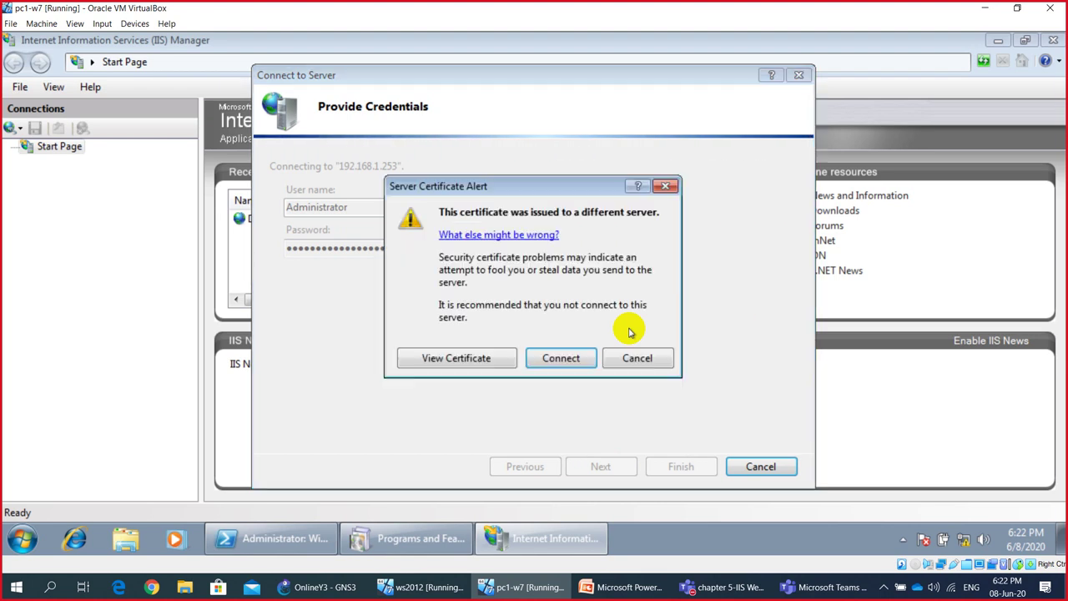
click(562, 359)
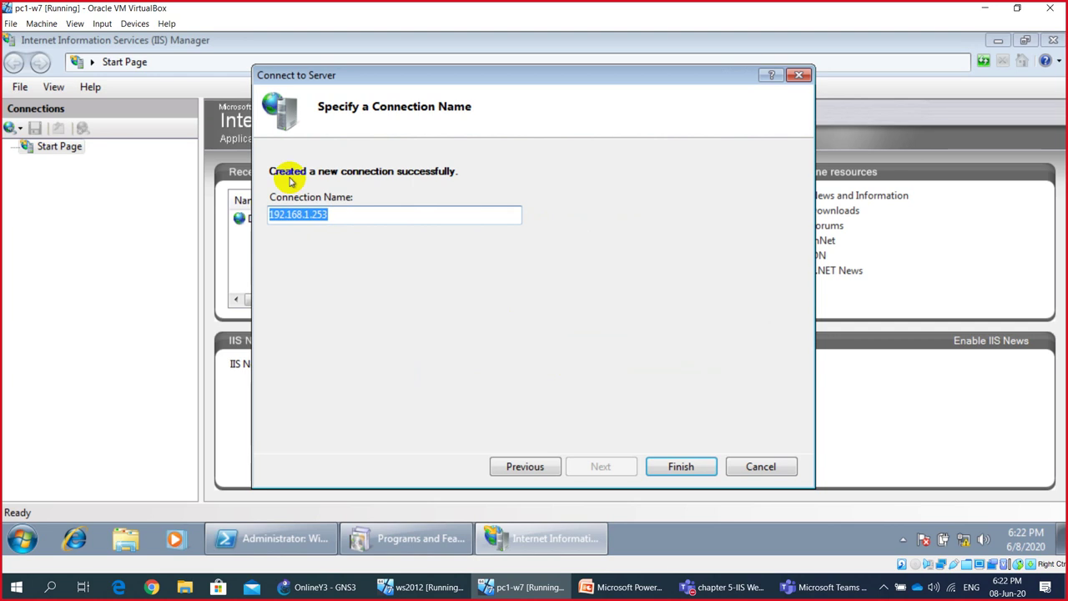
click(389, 217)
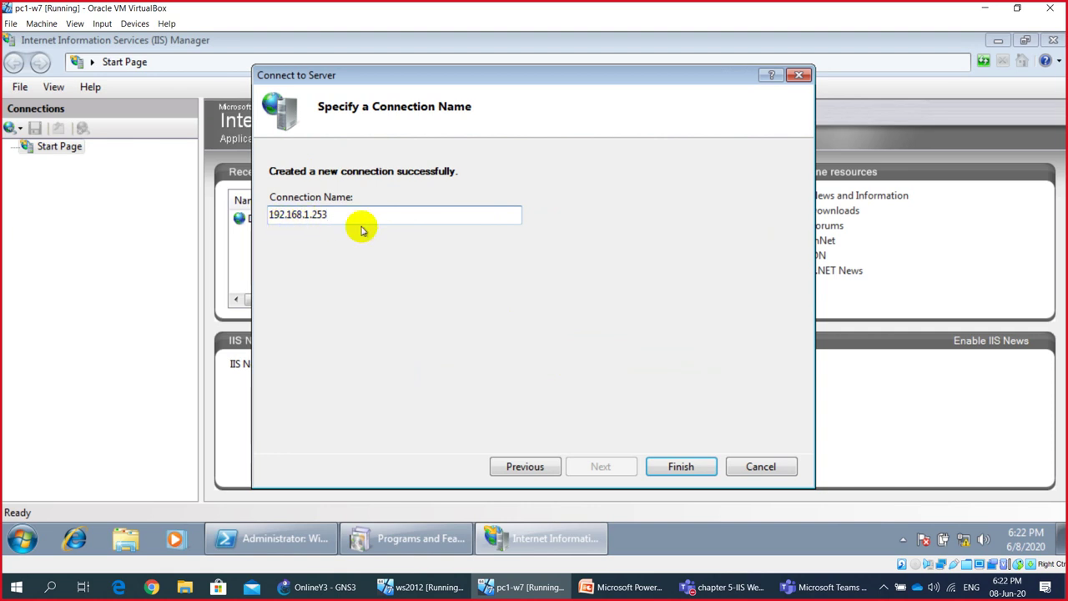
click(673, 466)
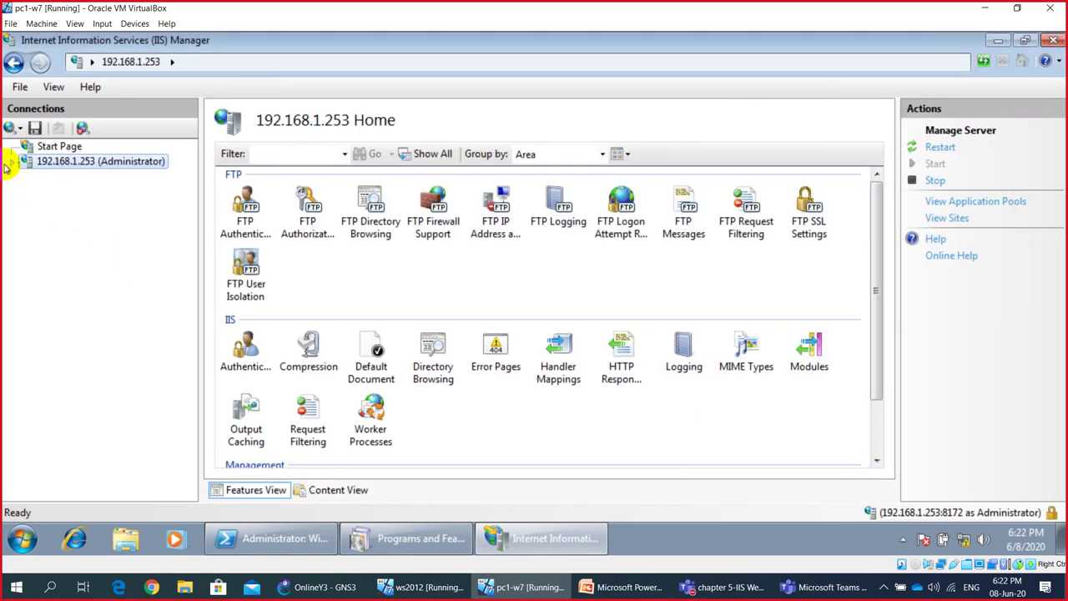
Expand the server's Sites and open the E4-WebSite home page
click(10, 164)
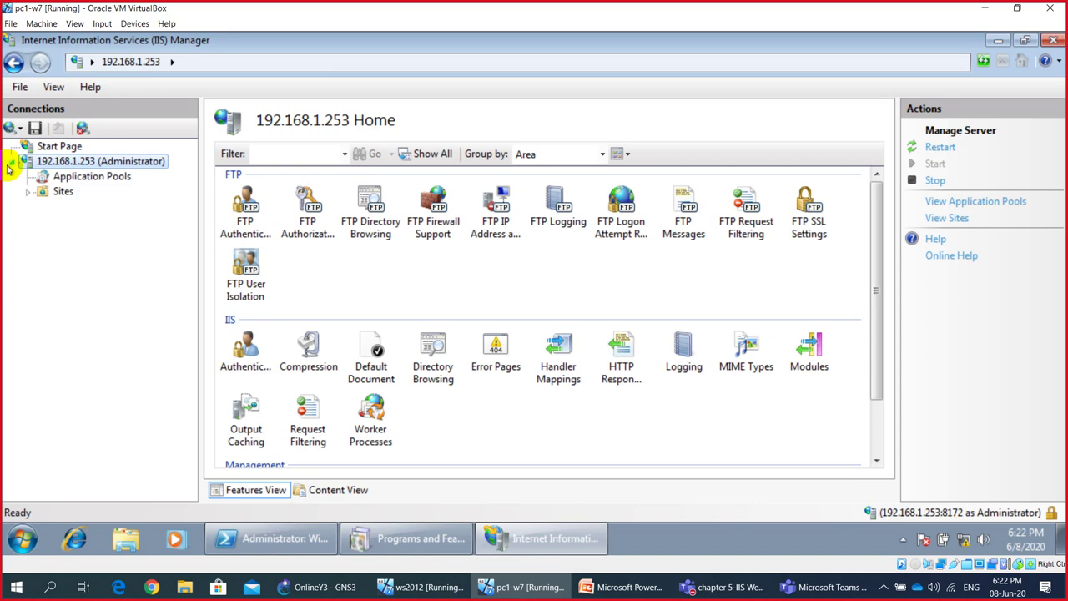
click(28, 192)
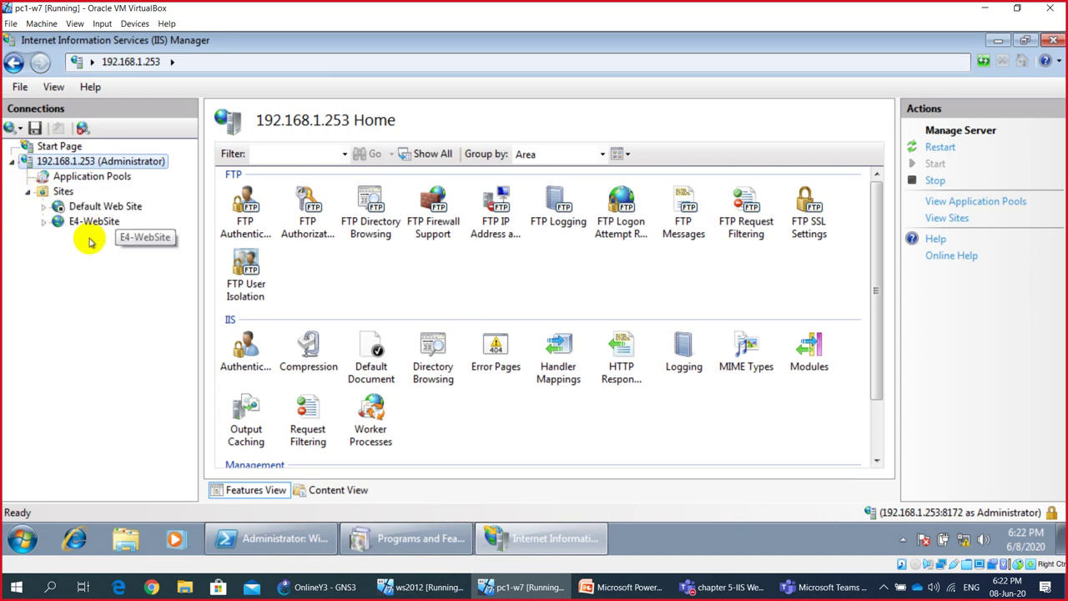
click(66, 192)
click(106, 207)
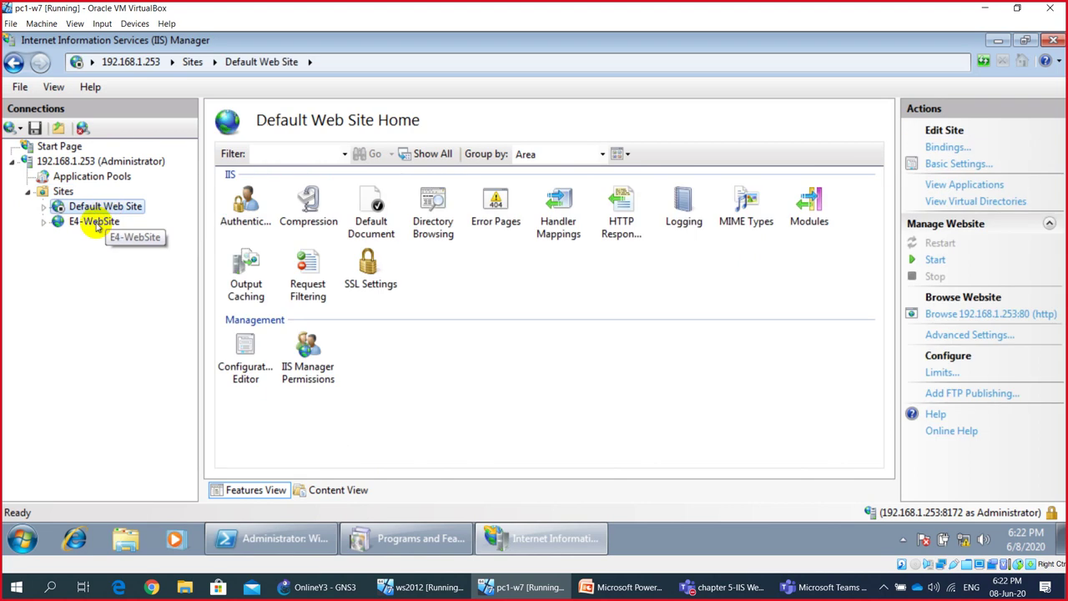
click(92, 222)
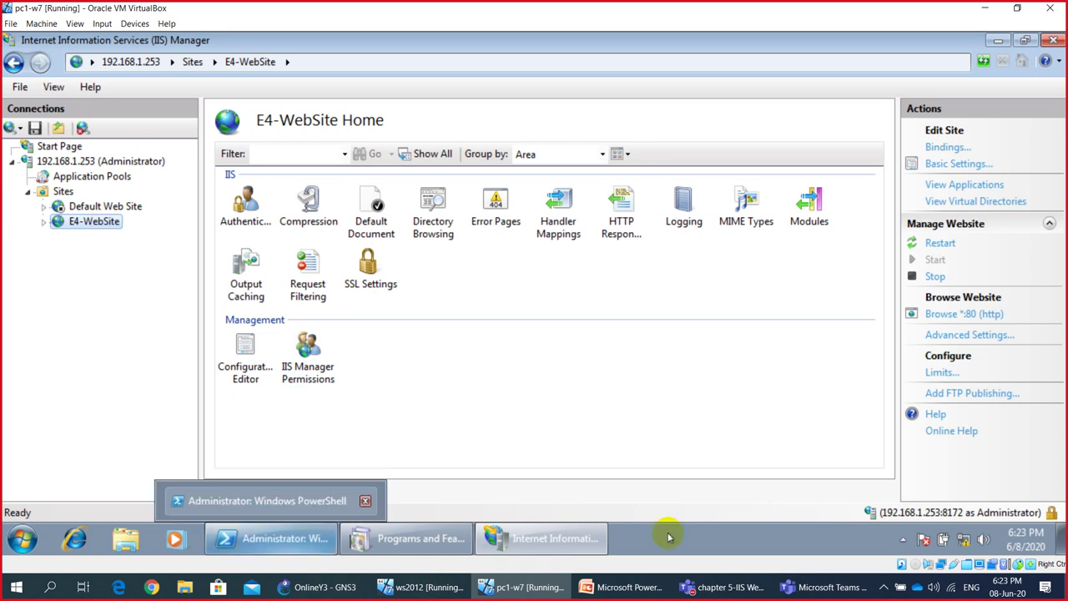
Share Screen #1 in the Teams meeting and bring the PowerPoint slides to the front
click(725, 587)
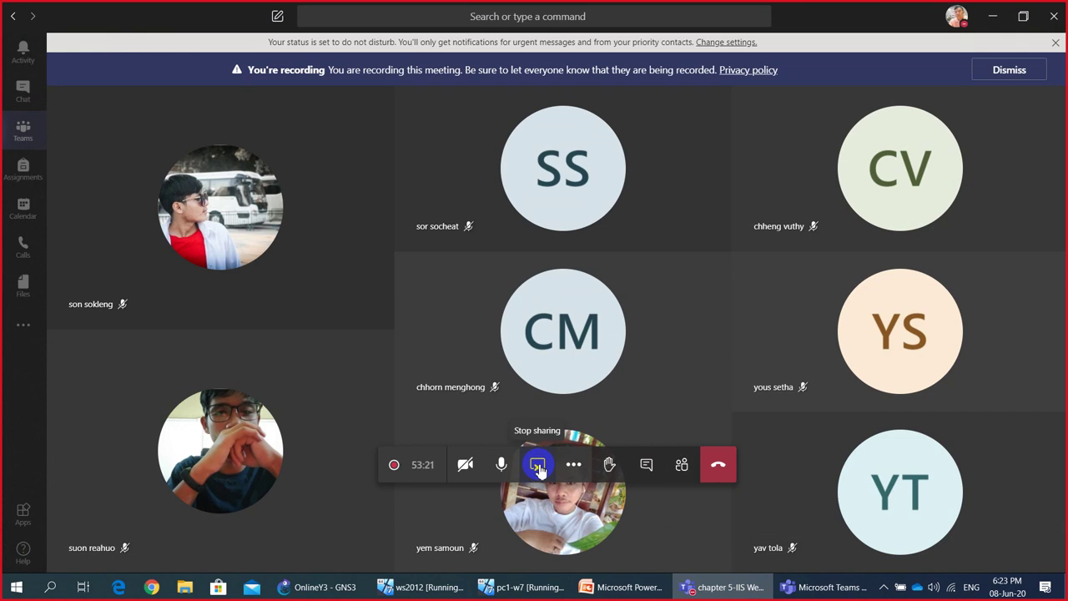
click(539, 467)
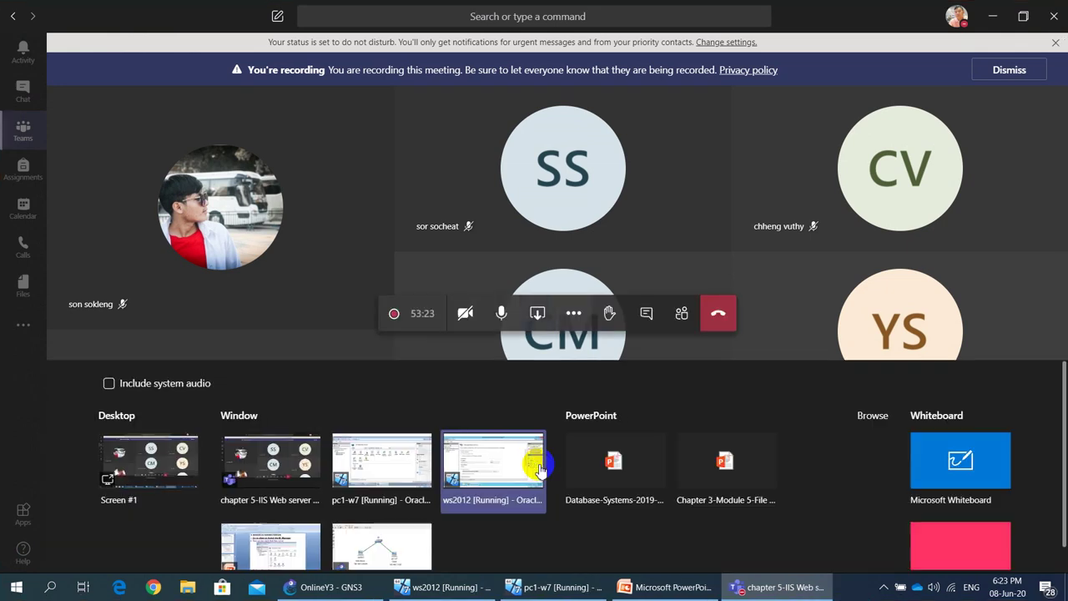
click(156, 475)
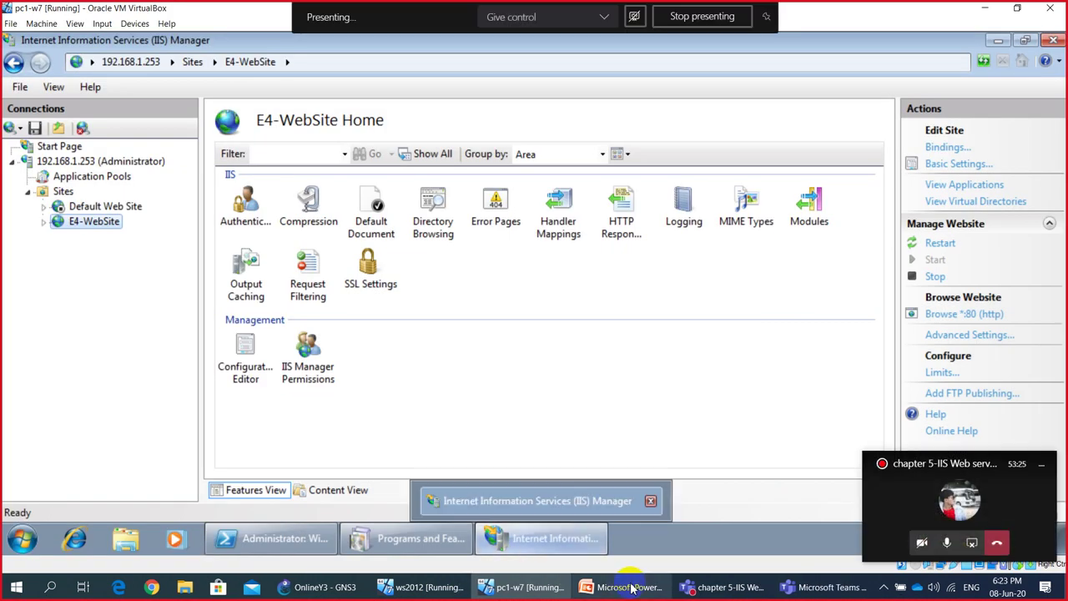
click(631, 589)
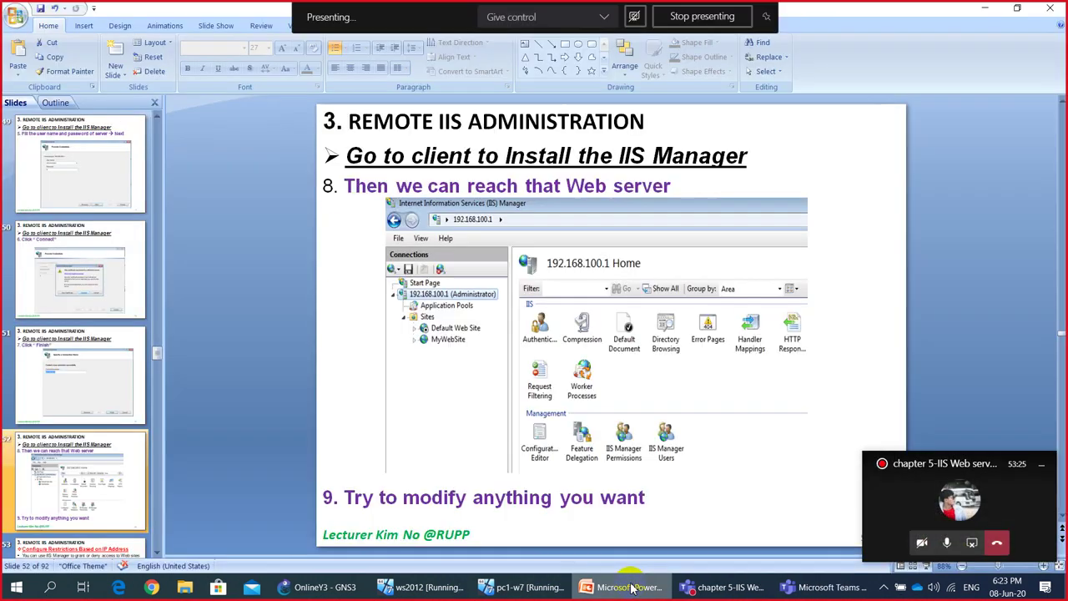
click(1040, 470)
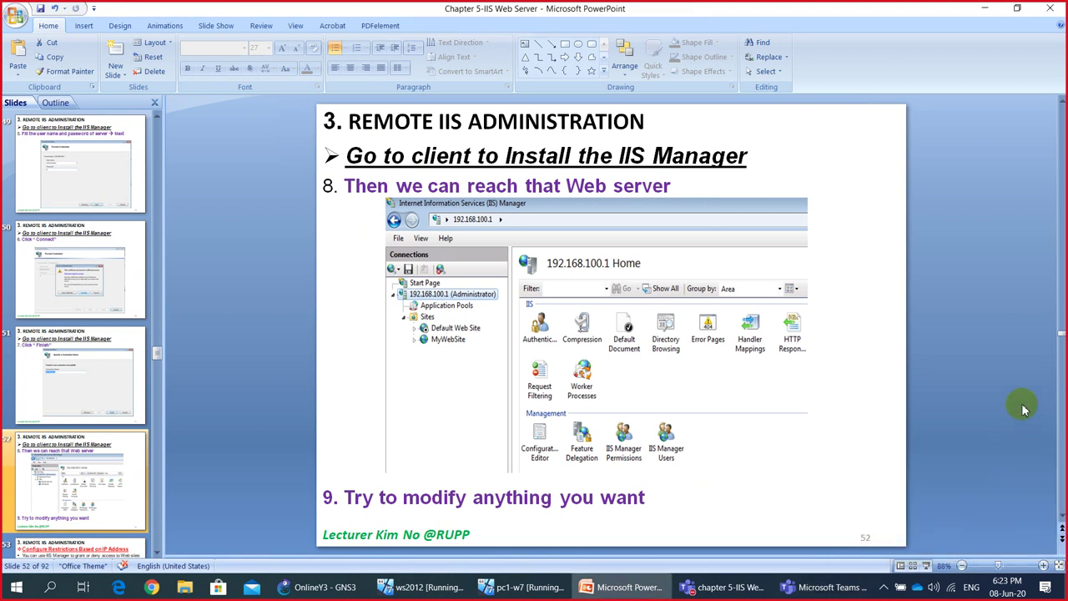
Advance the presentation to slide 53, Configure Restrictions Based on IP Address
key(Page_Down)
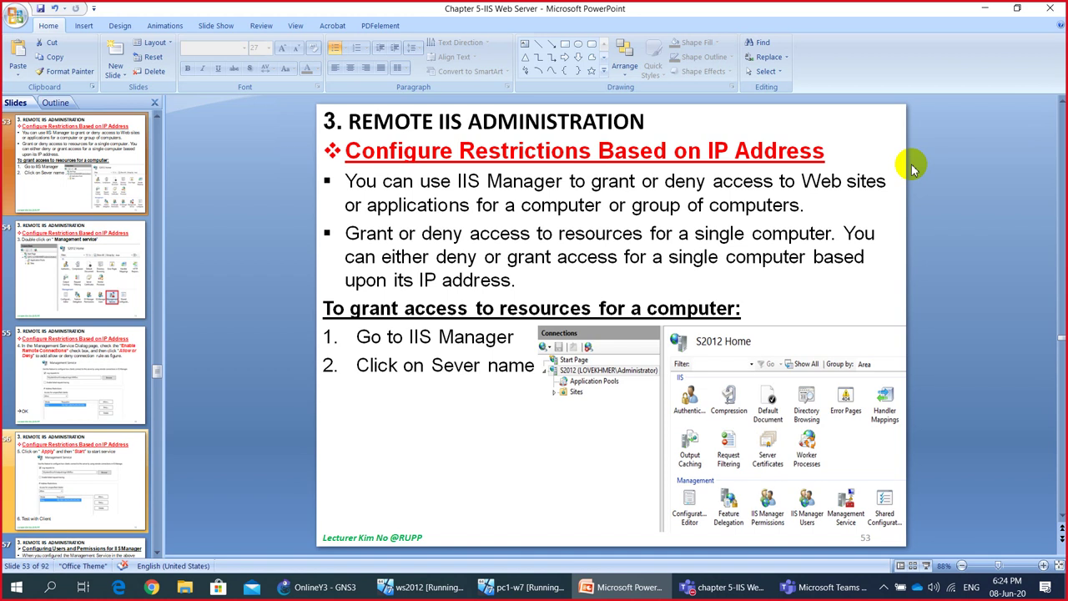
Scroll through slides 54 and 55 to slide 56, Apply then Start the service
scroll(912, 166, down, 1)
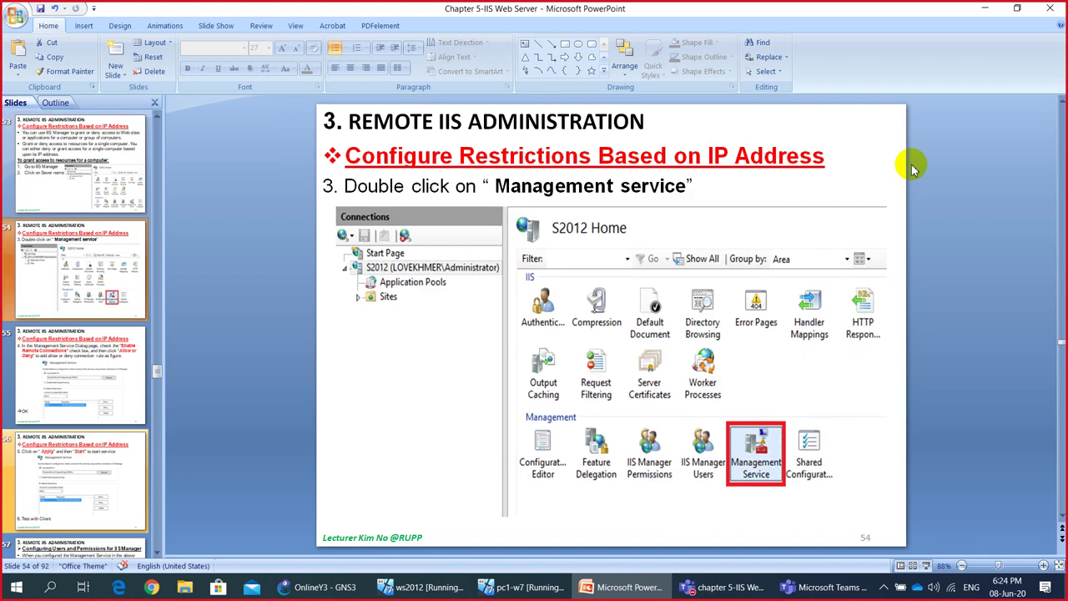
scroll(912, 167, down, 1)
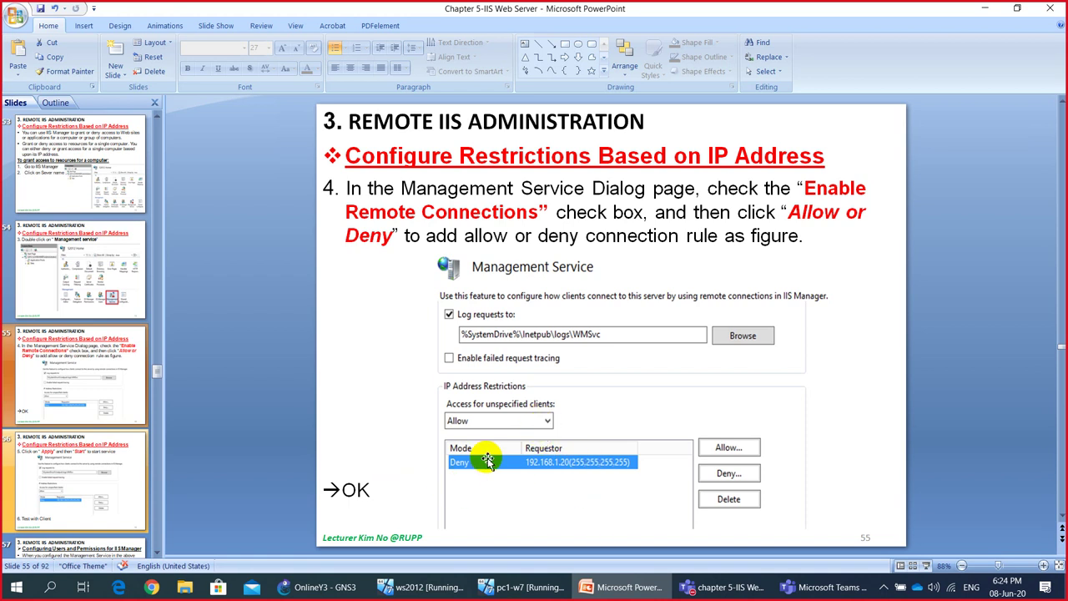
scroll(488, 459, down, 1)
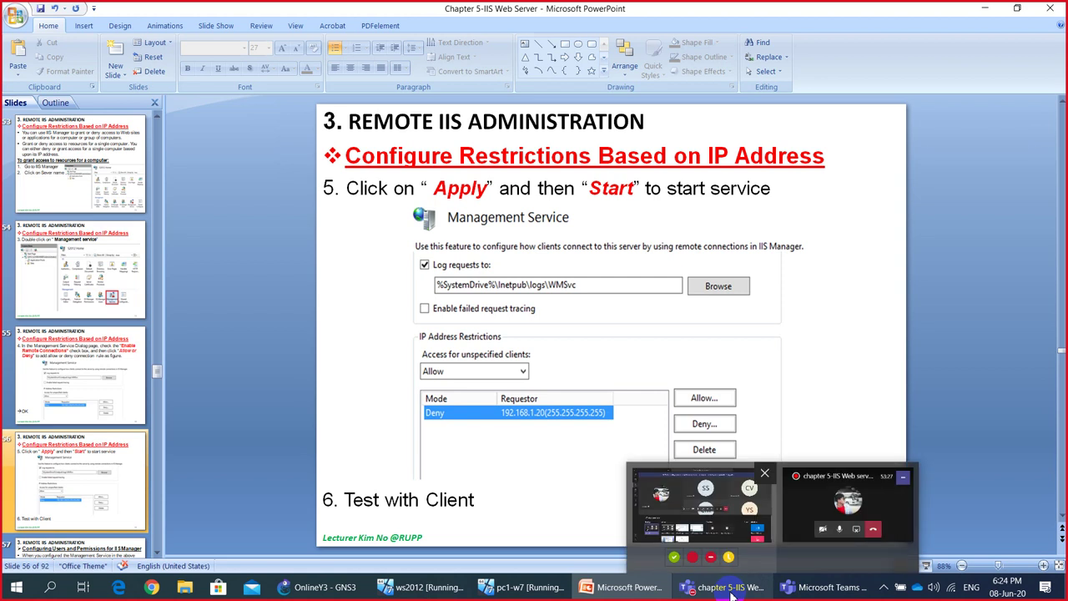
Reshare Screen #1 in the Teams meeting and bring the GNS3 topology forward
click(730, 590)
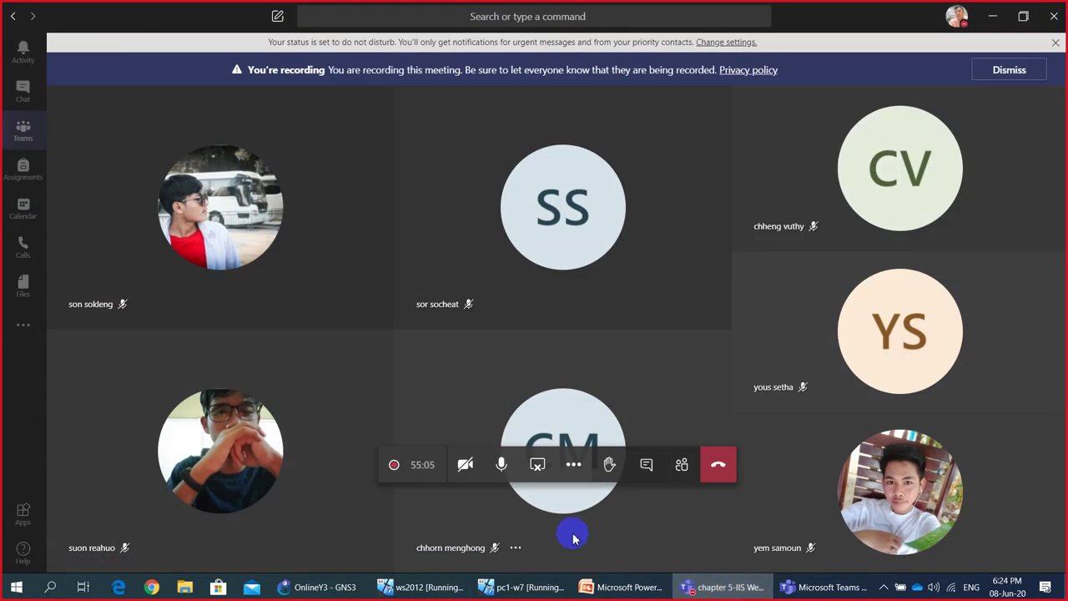
click(538, 469)
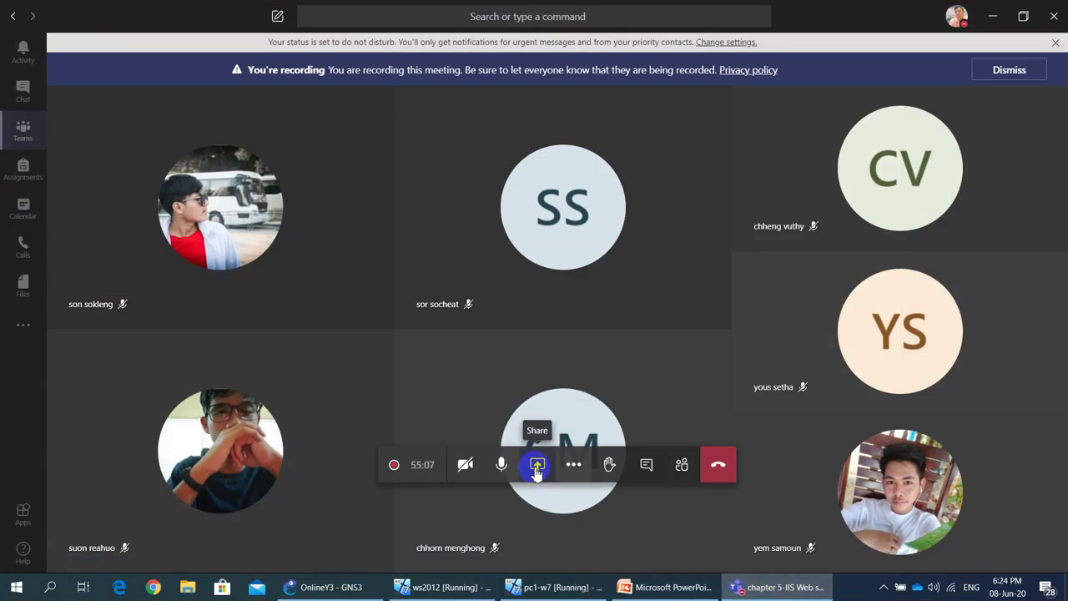
click(538, 470)
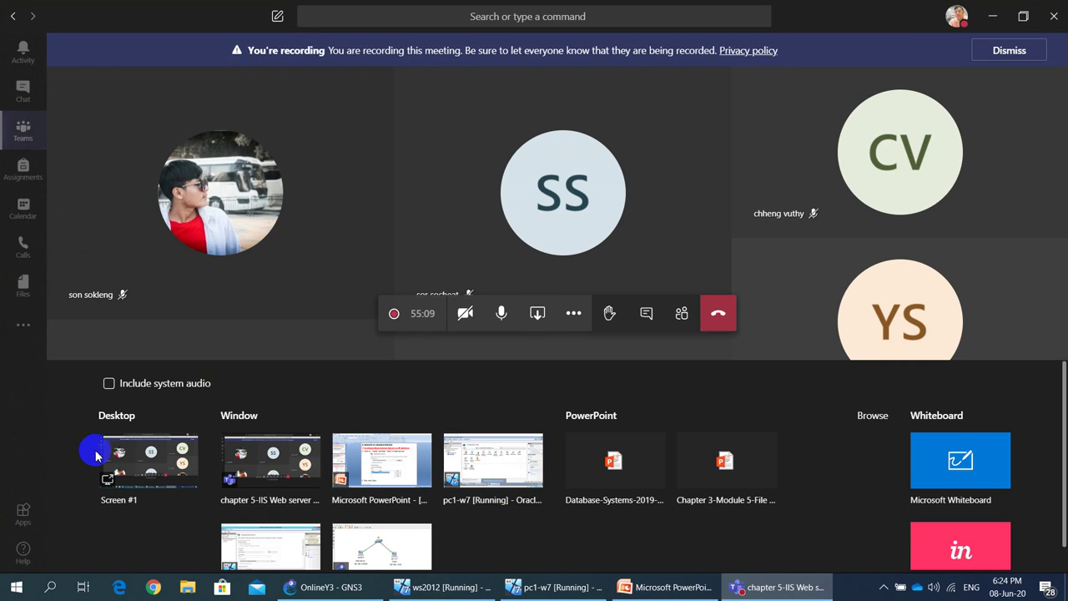
click(96, 455)
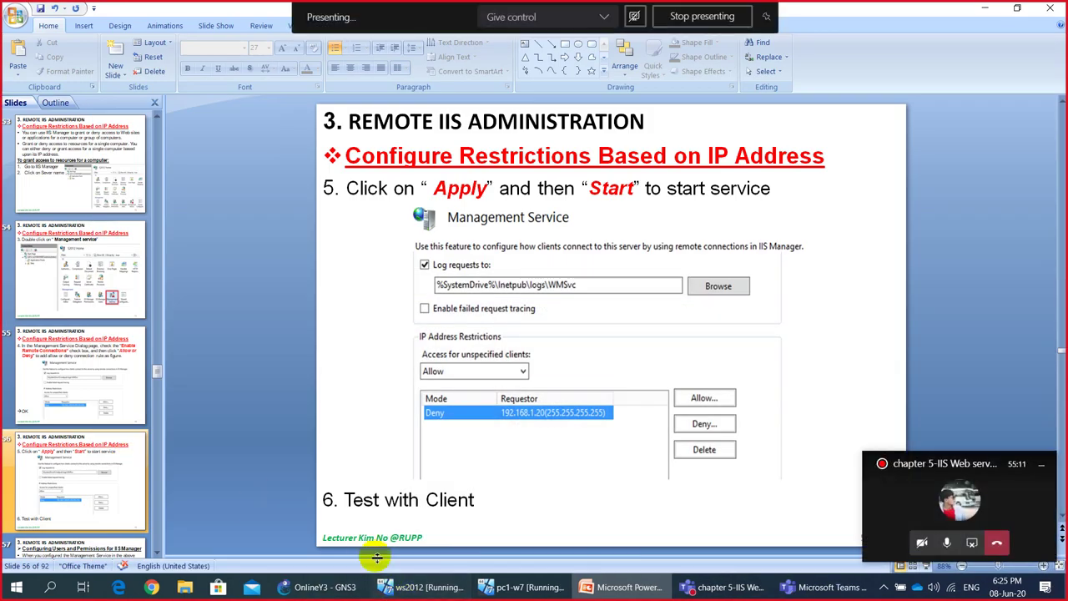
click(334, 590)
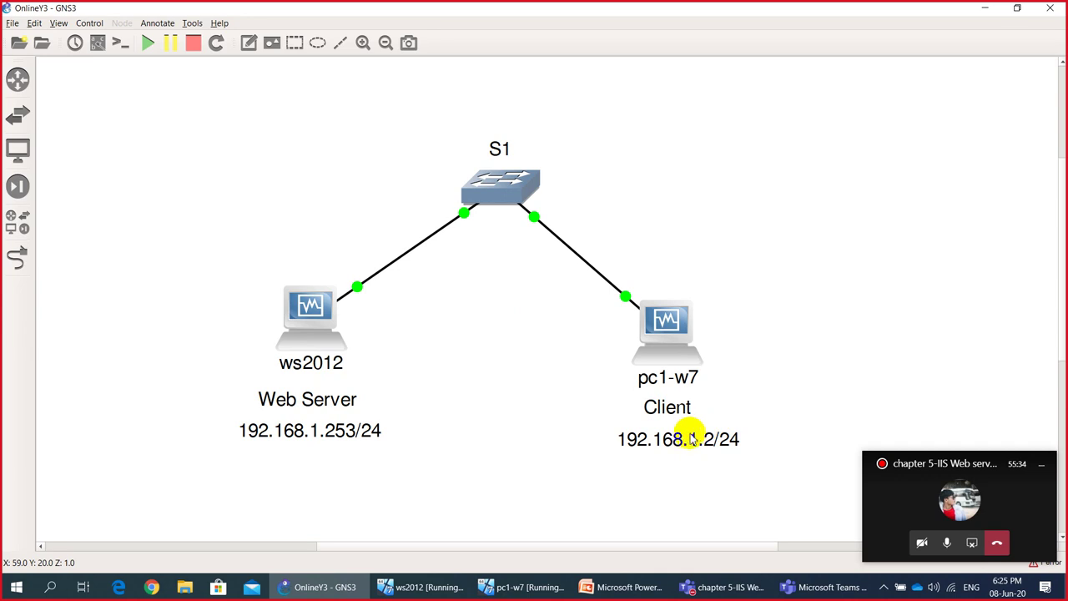
click(423, 591)
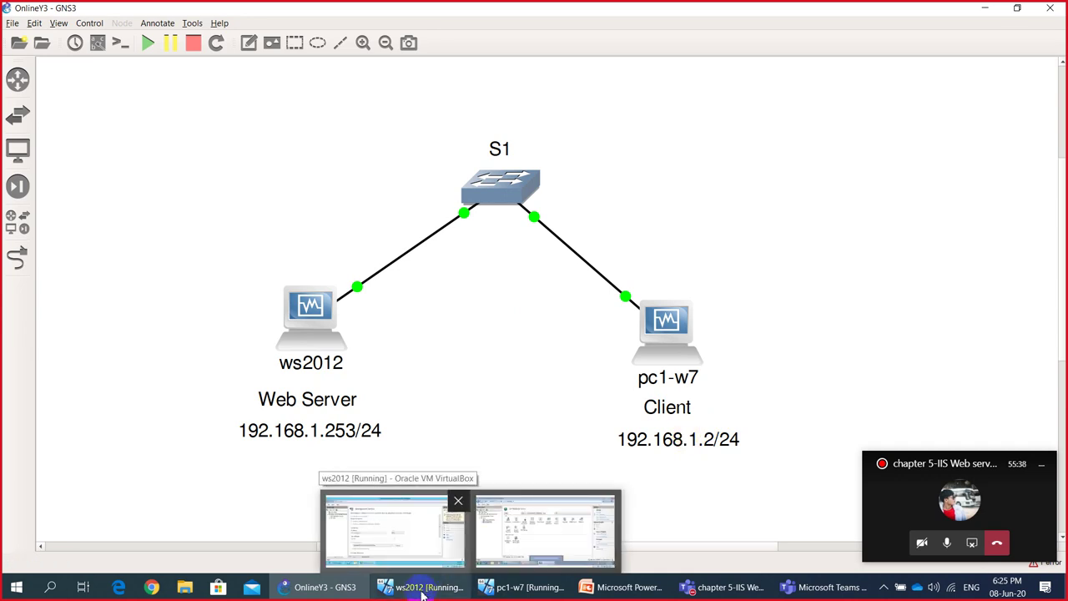
click(1042, 469)
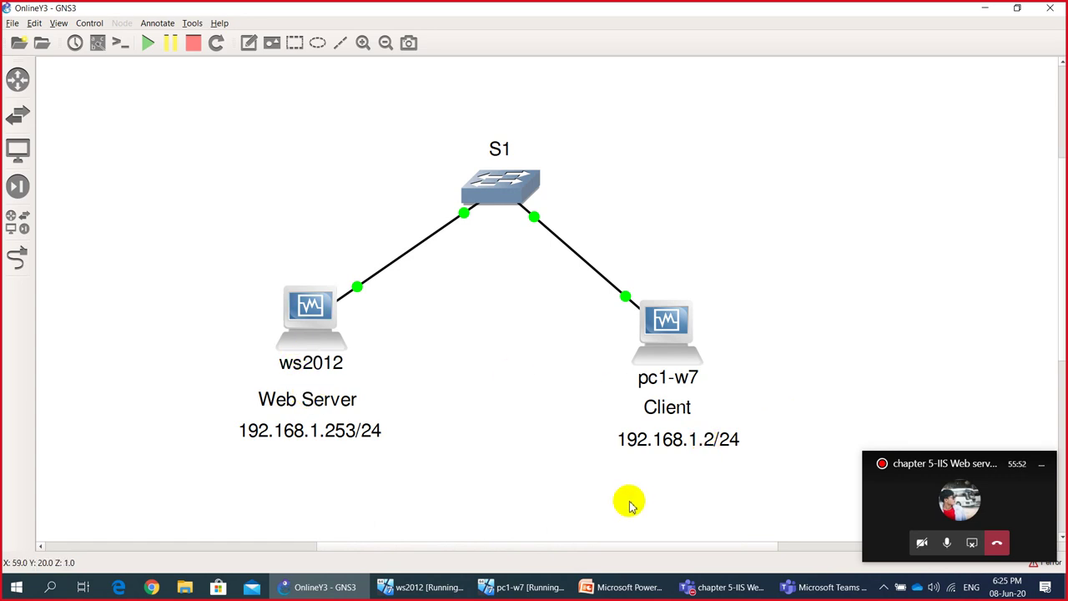
click(428, 588)
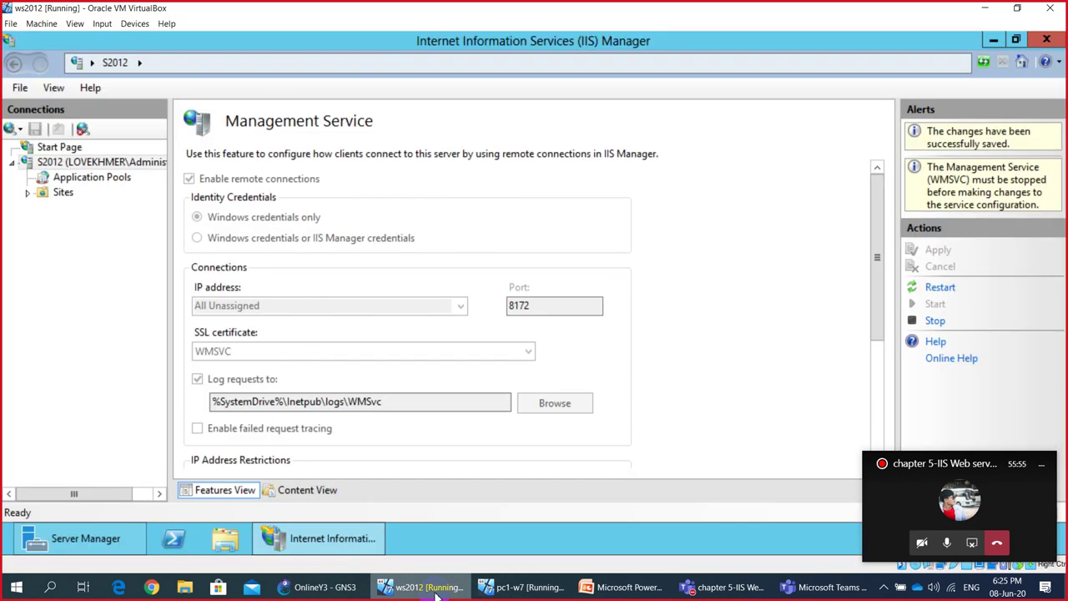
click(108, 162)
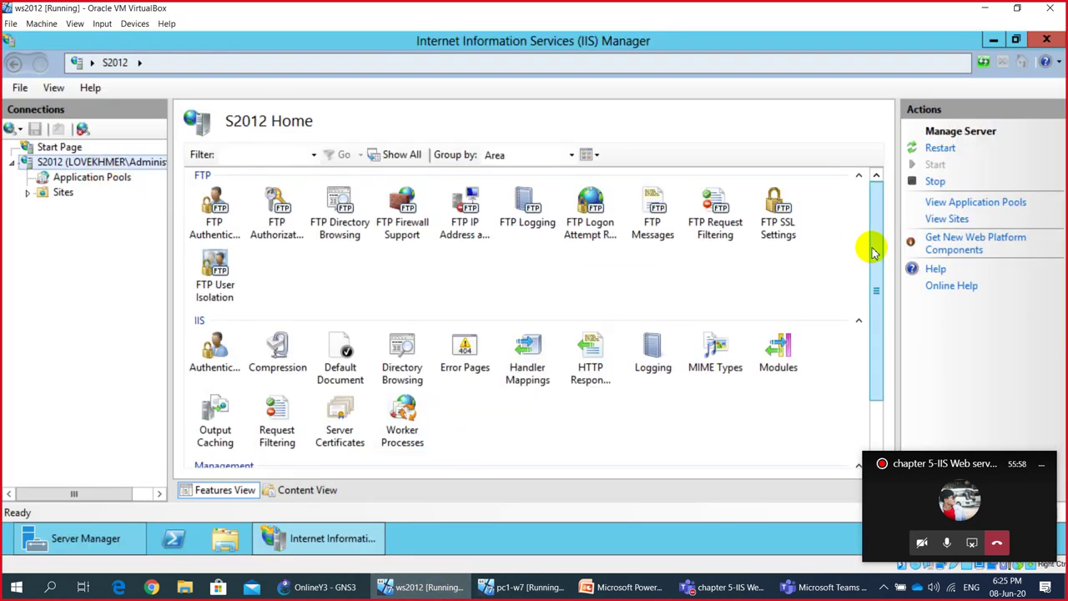
mouse_move(872, 251)
mouse_down()
mouse_move(866, 312)
mouse_move(882, 239)
mouse_up()
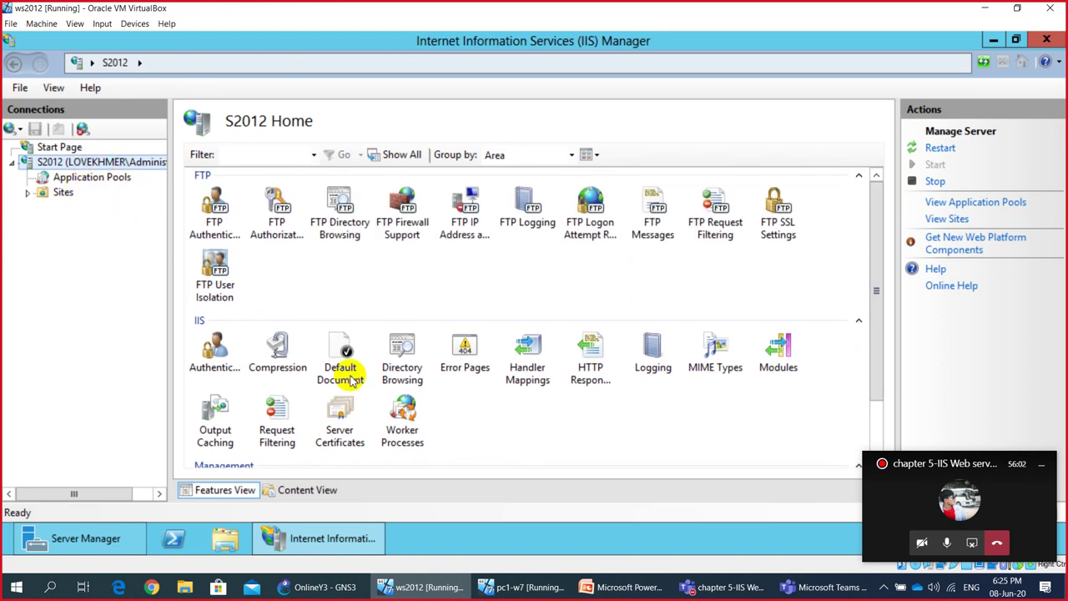
drag(873, 298, 832, 434)
double_click(465, 435)
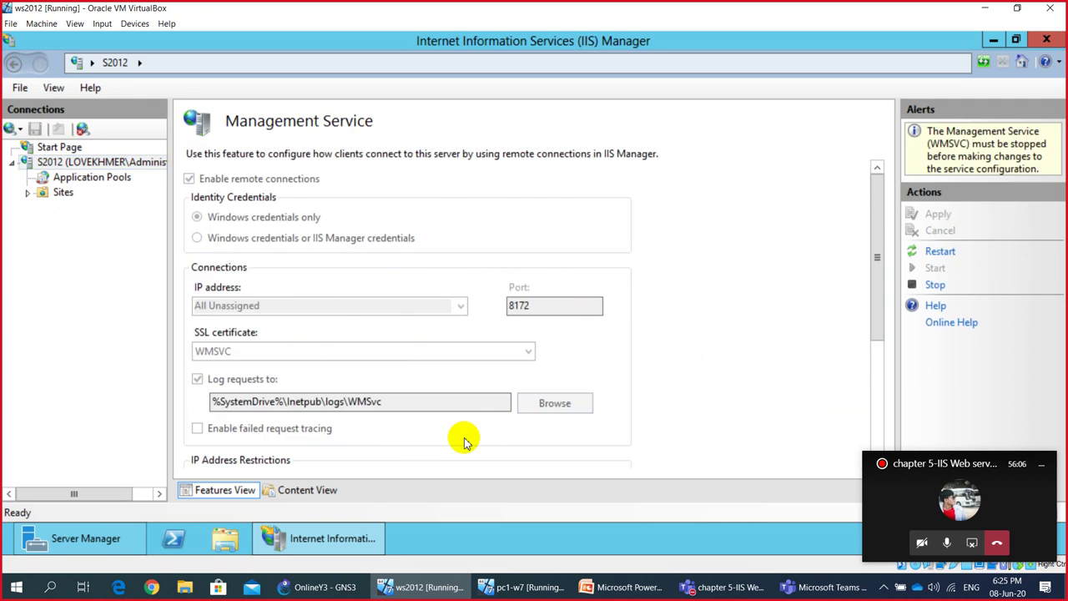
click(1045, 469)
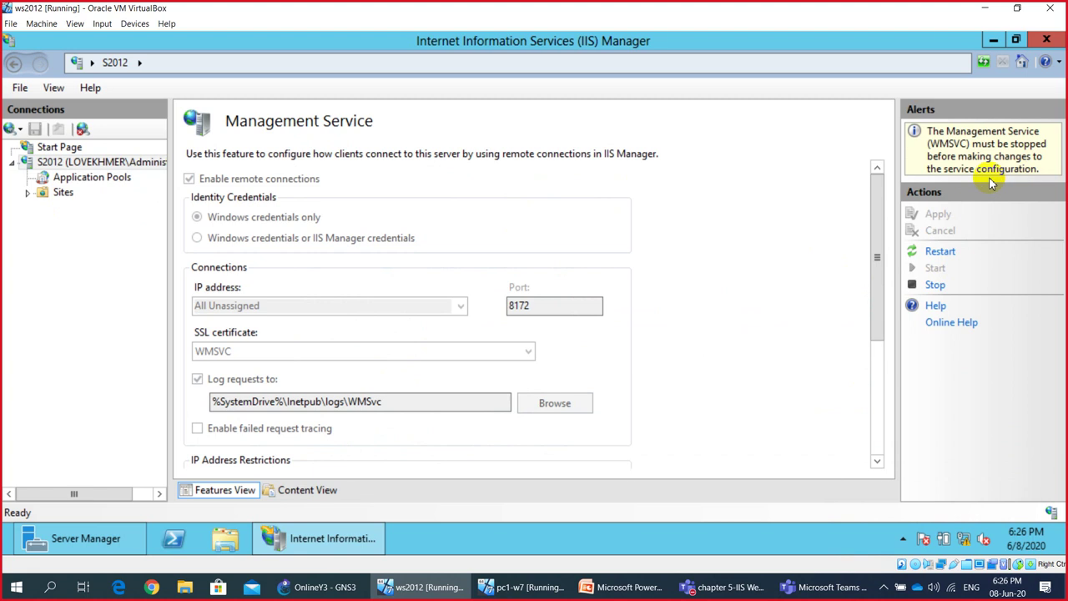
Stop the Web Management Service and set Access for unspecified clients to Deny
click(934, 287)
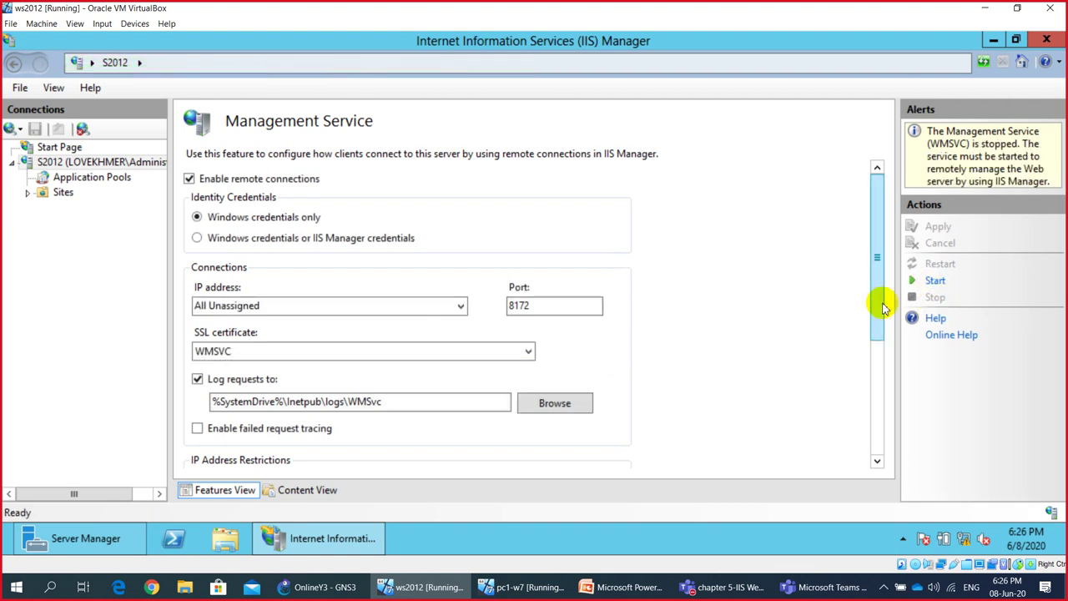
drag(883, 308, 854, 415)
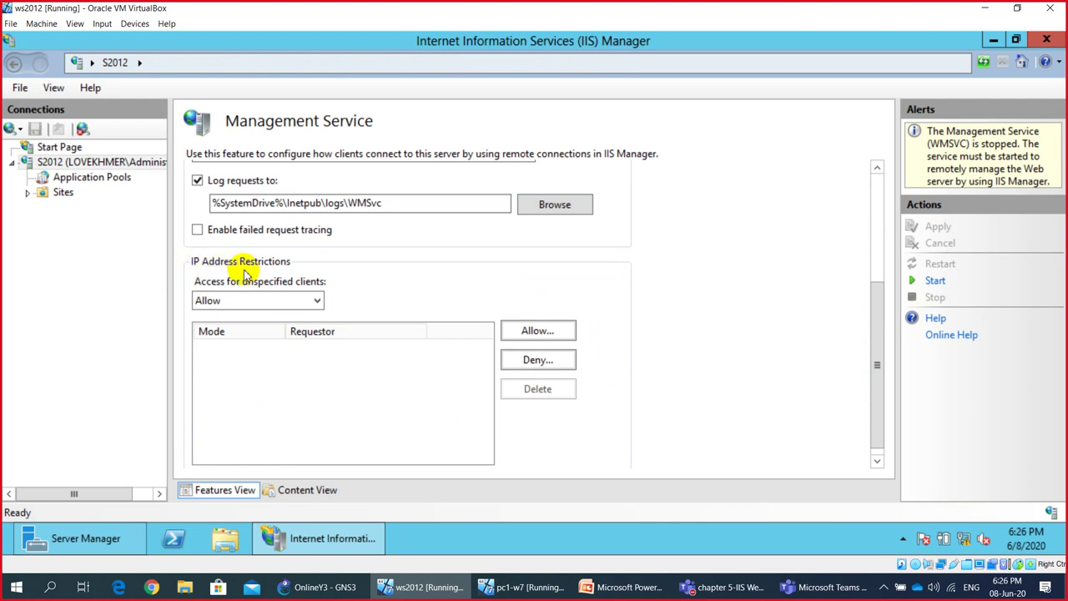
click(316, 303)
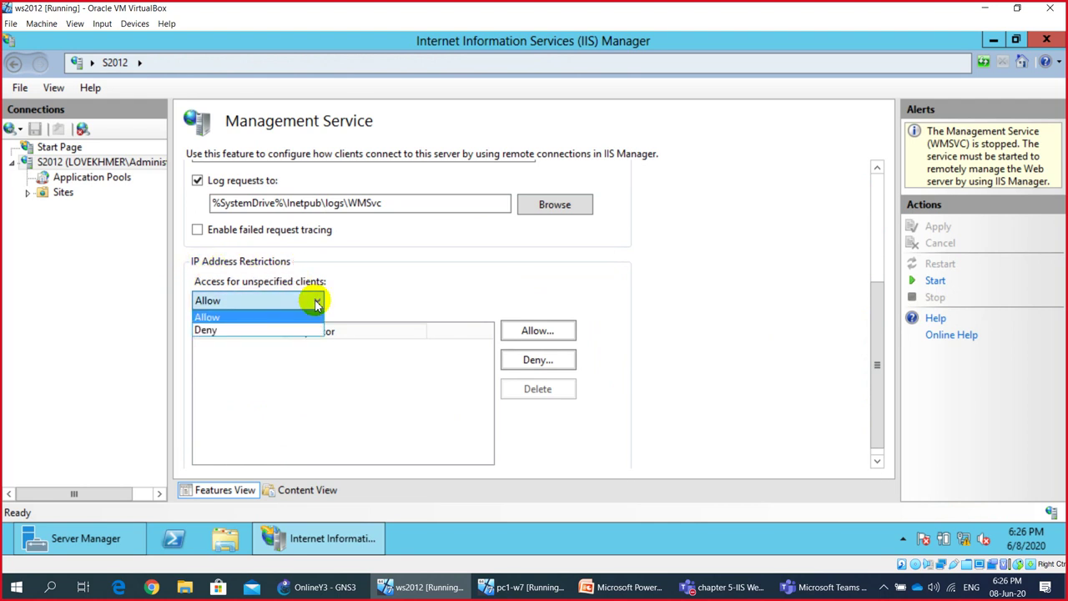
click(228, 331)
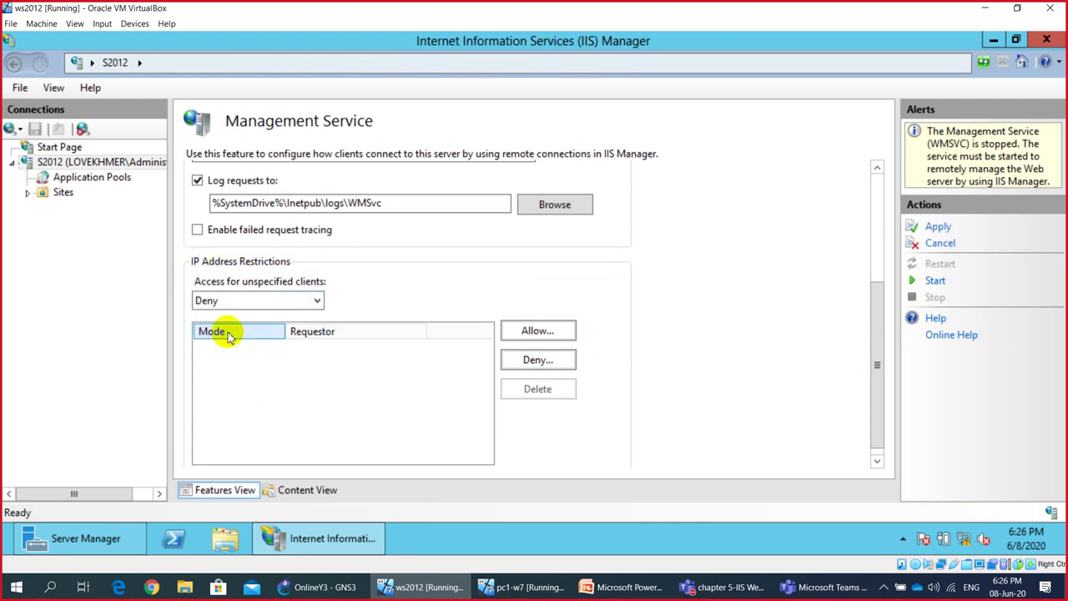
click(462, 301)
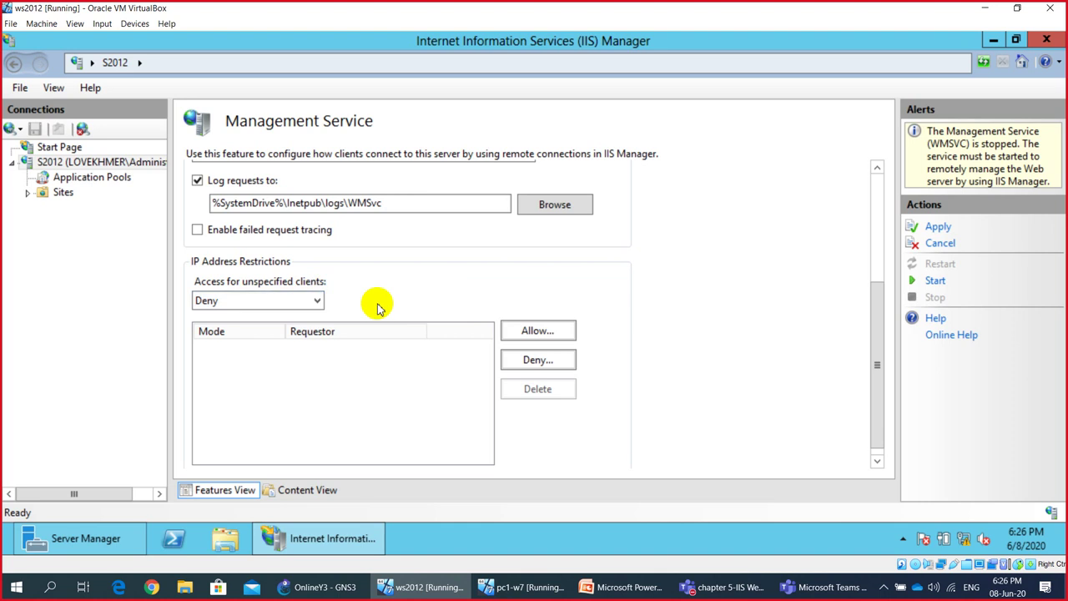
Add an Allow rule for the specific IP address 192.168.1.2
click(540, 332)
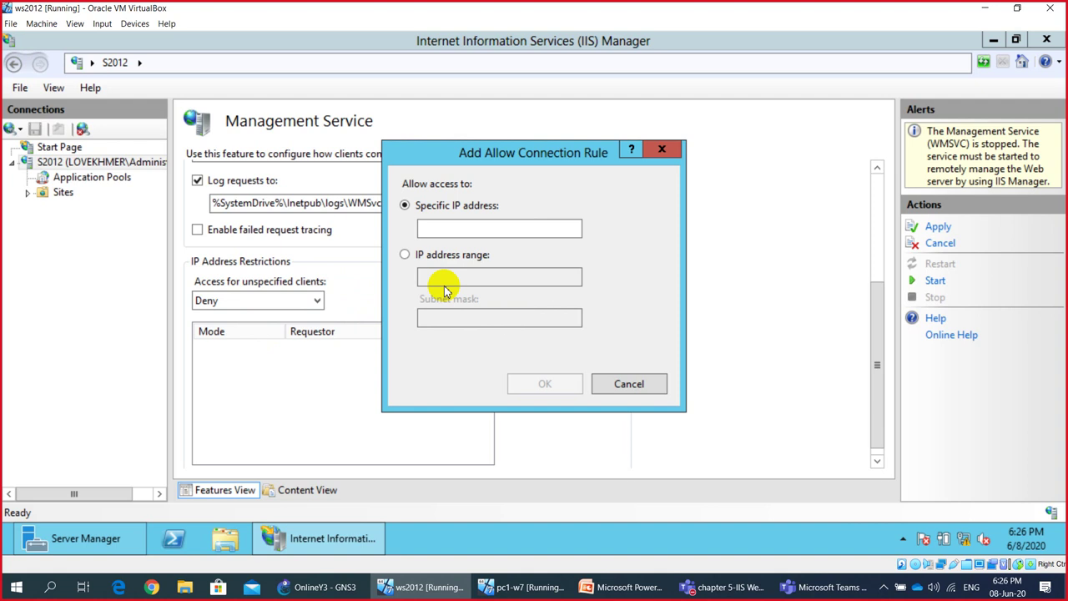
click(426, 261)
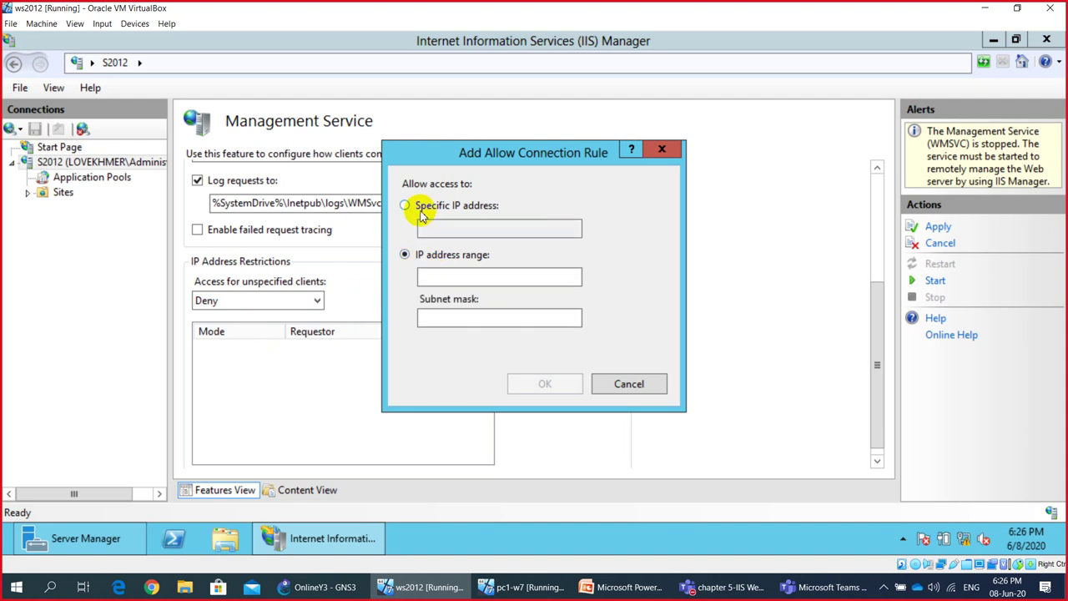
click(422, 208)
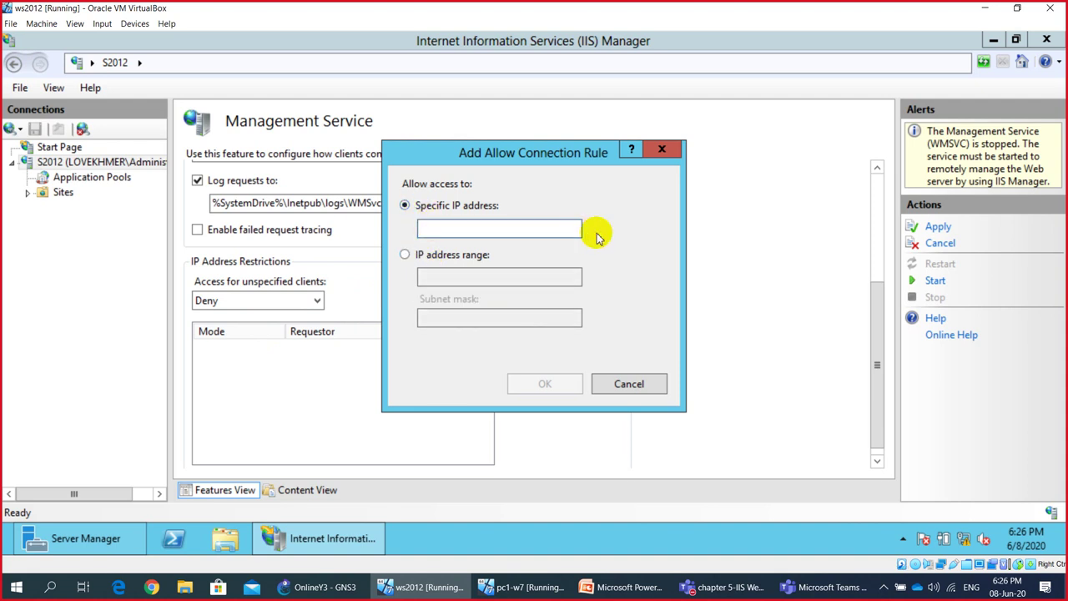
text(192.168.1.2)
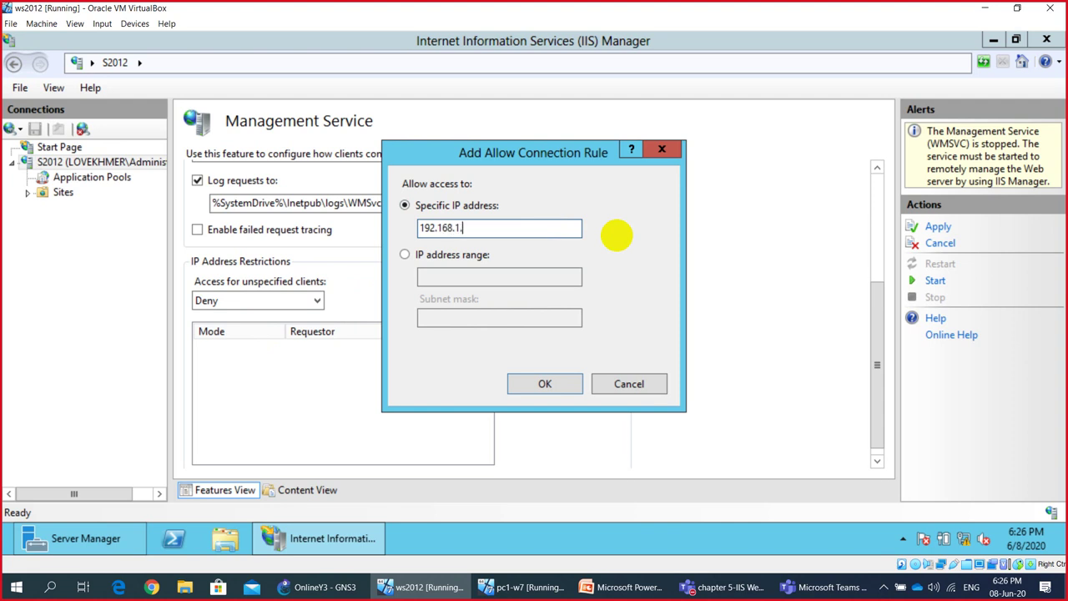
click(565, 384)
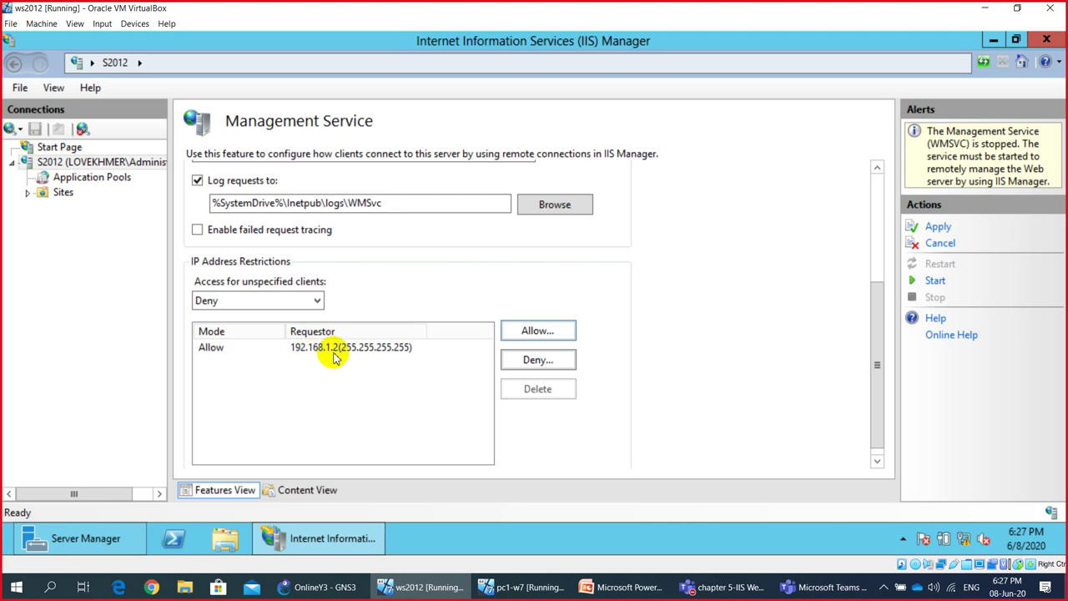
click(210, 303)
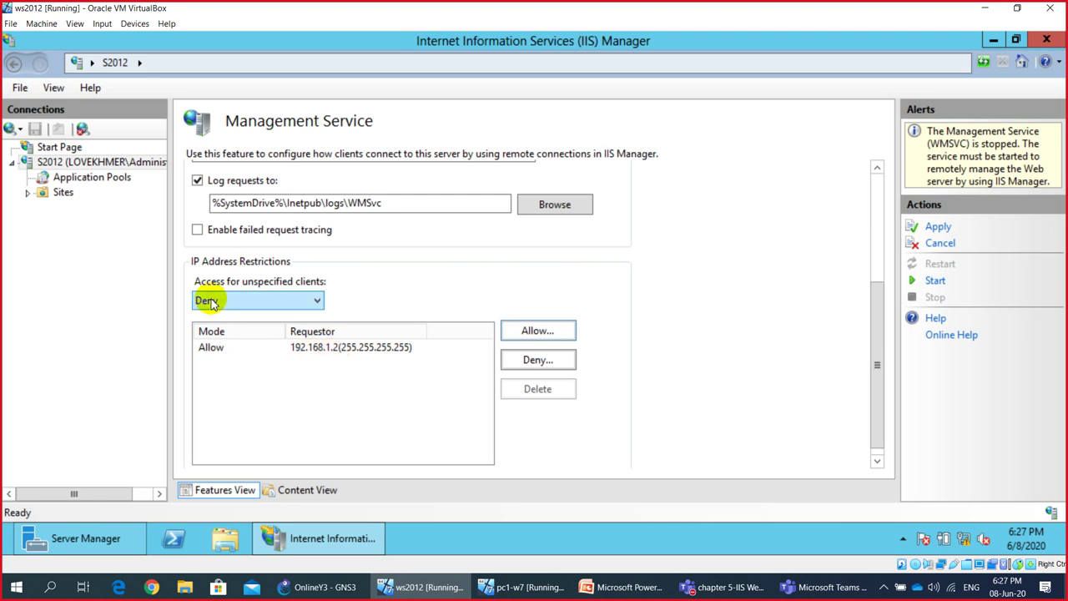
Apply the IP restriction changes, restart the Management Service, and show the GNS3 topology
click(936, 229)
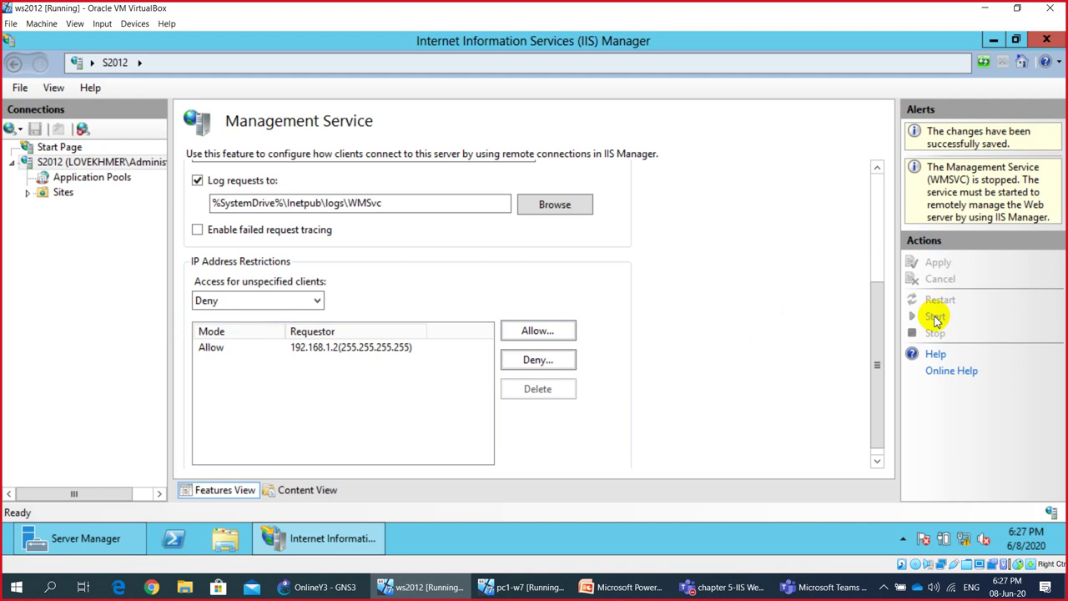
click(935, 318)
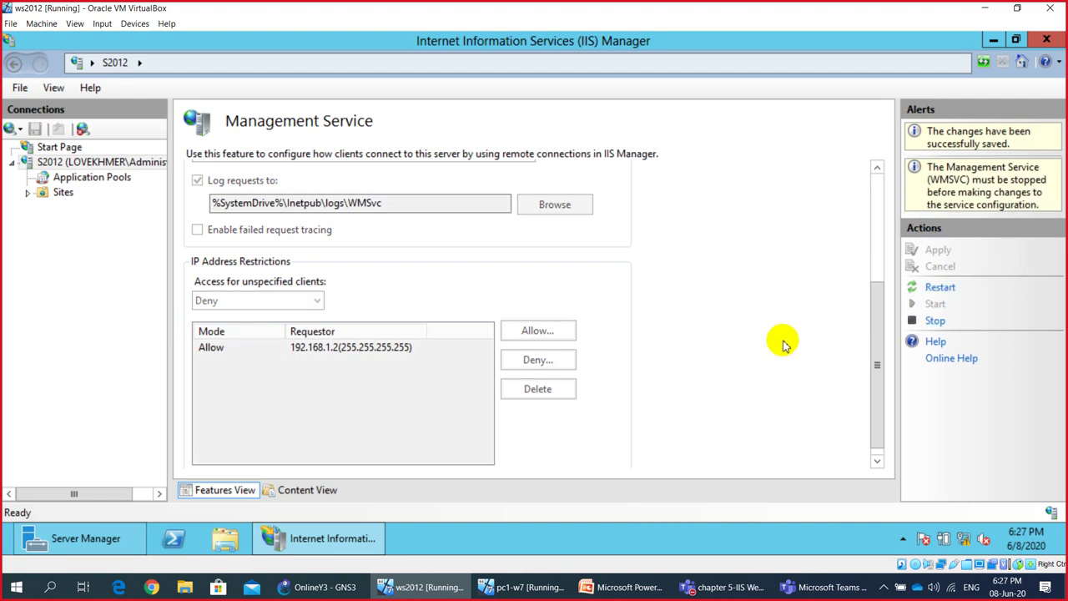
click(330, 593)
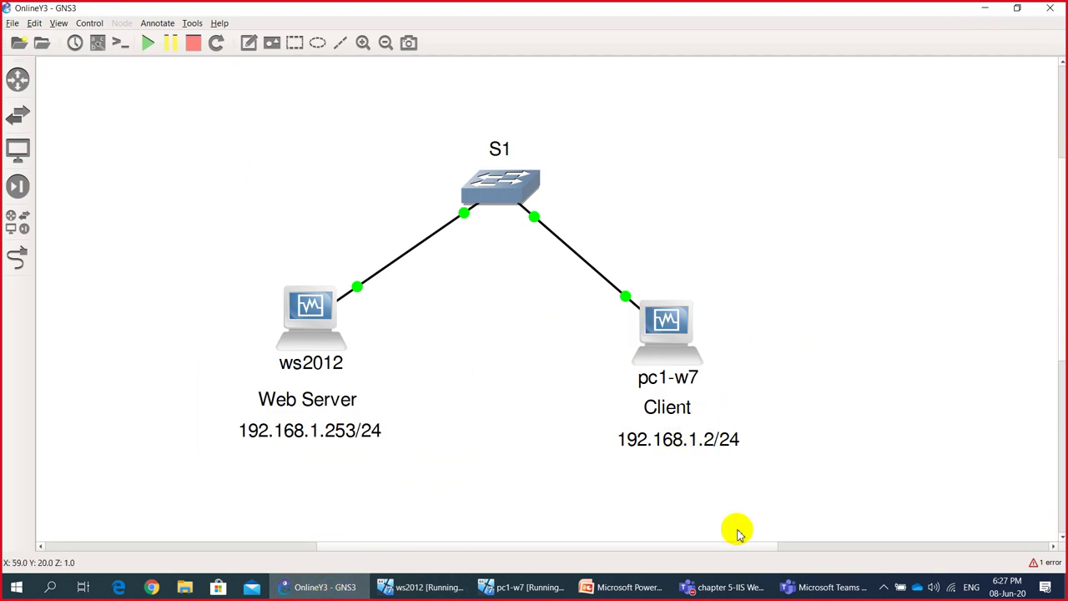
On the Windows 7 client, remove the existing 192.168.1.253 server connection
click(522, 590)
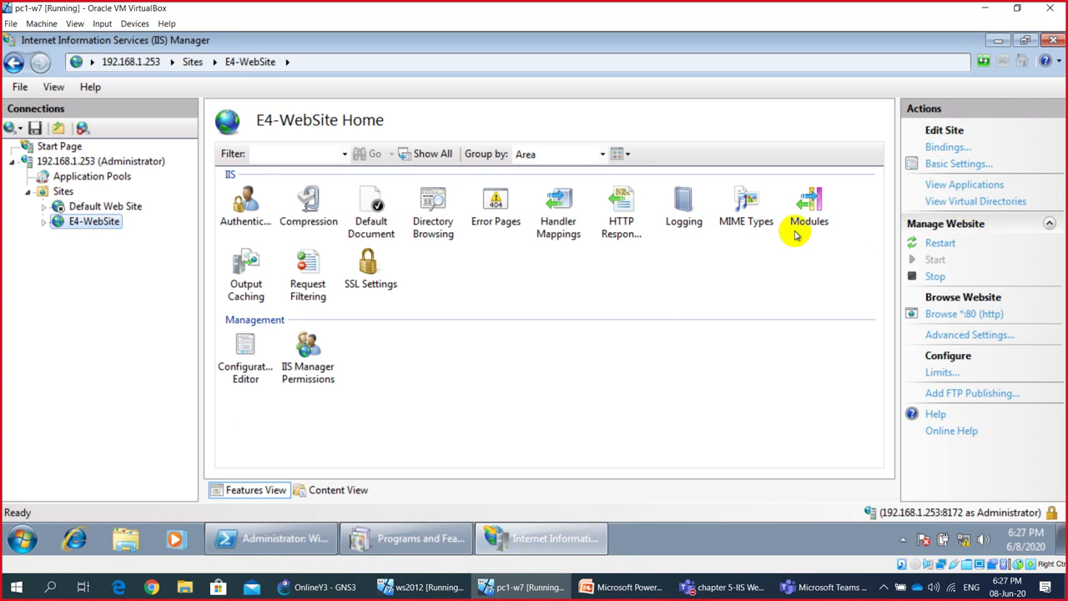
click(65, 161)
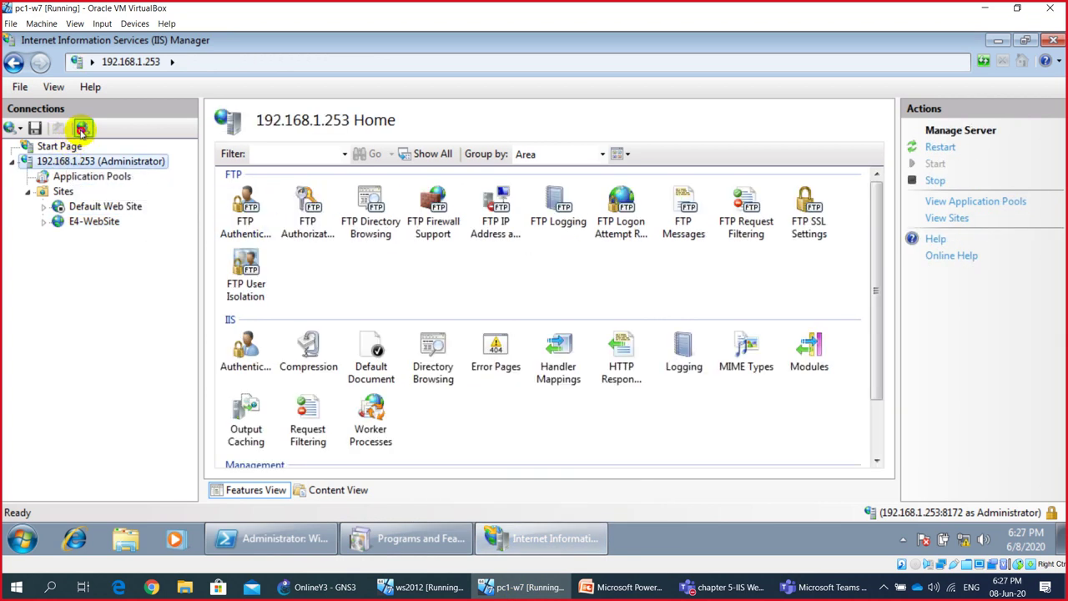
click(82, 128)
click(485, 341)
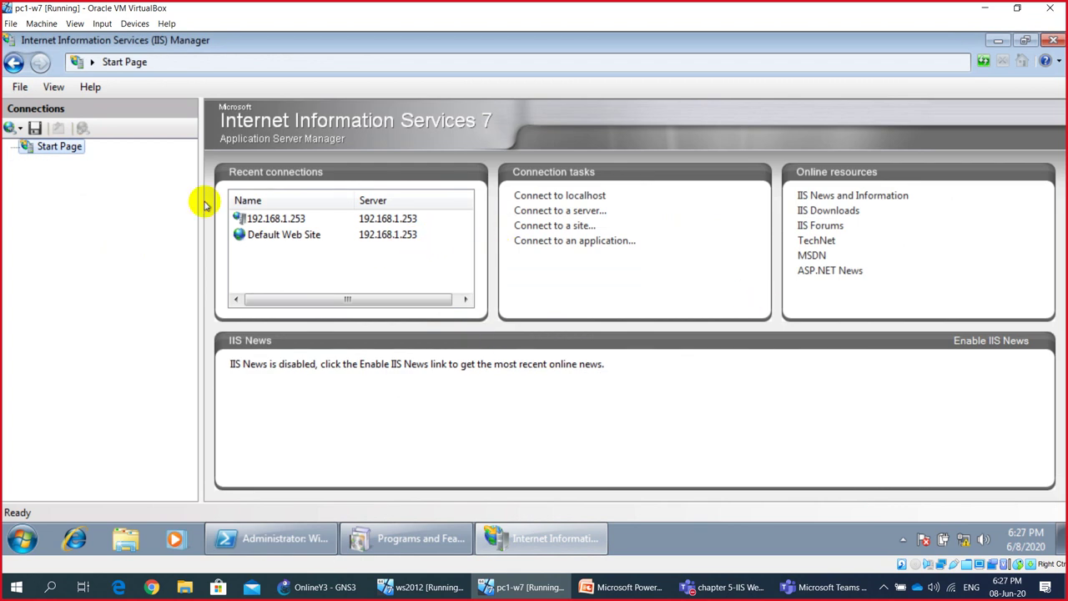
Connect to server 192.168.1.253 as Administrator with the account password and finish
click(582, 215)
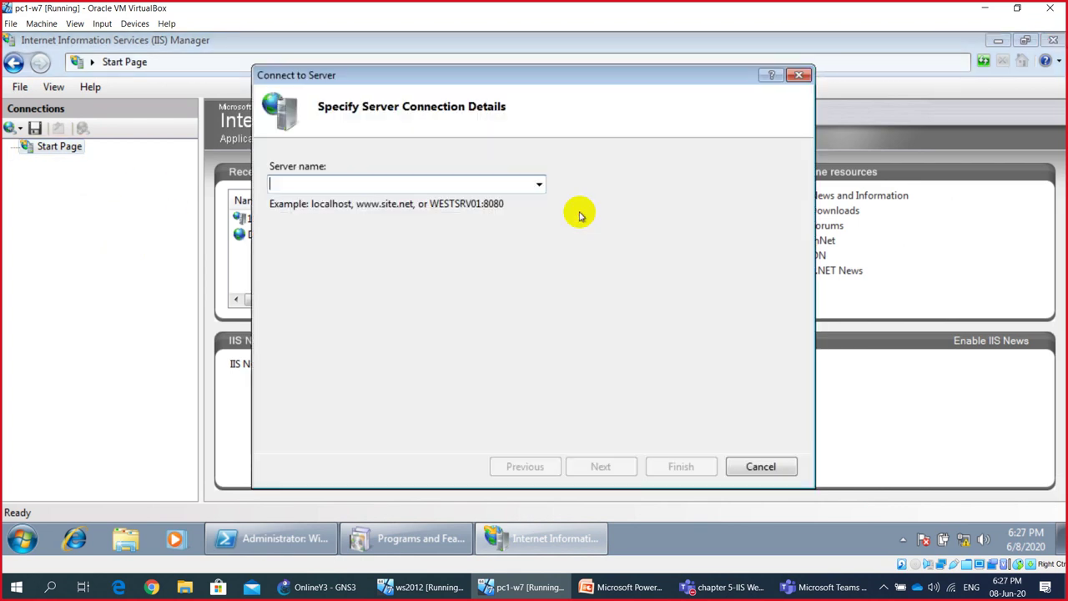
click(540, 185)
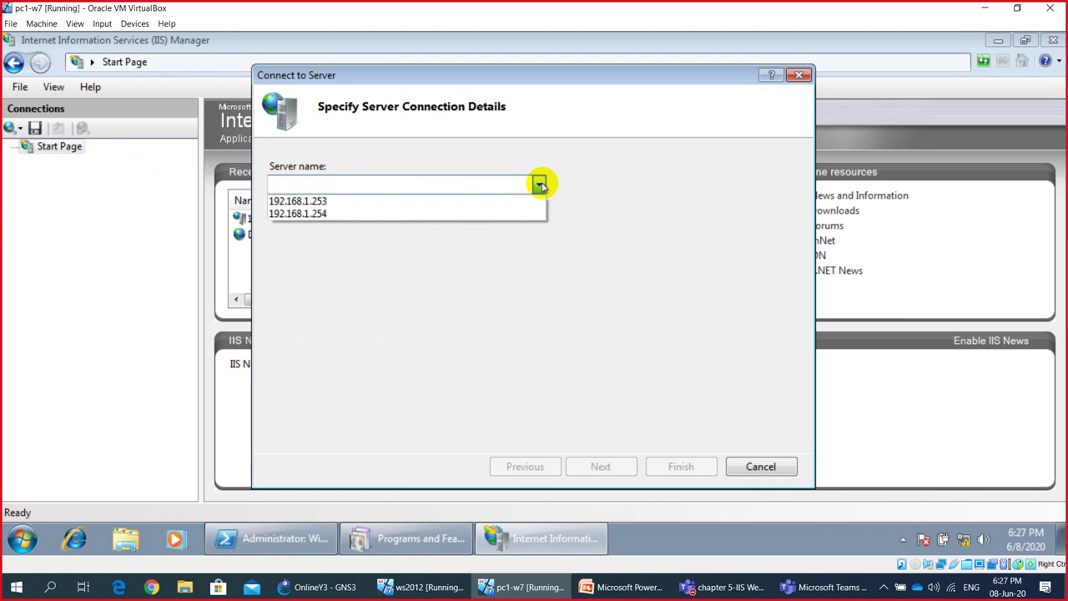
click(326, 202)
click(601, 465)
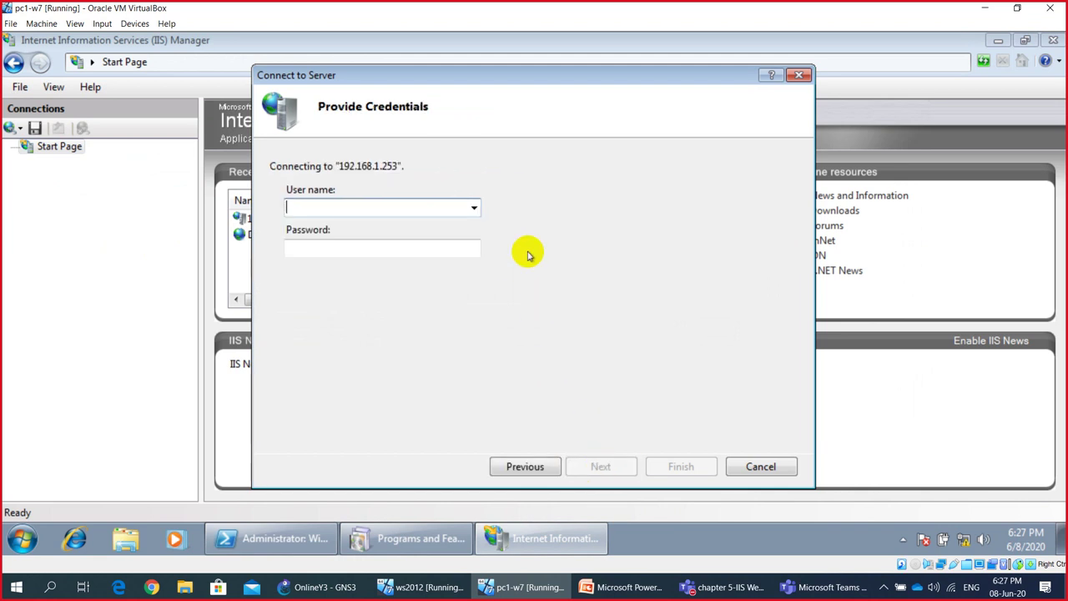
click(474, 208)
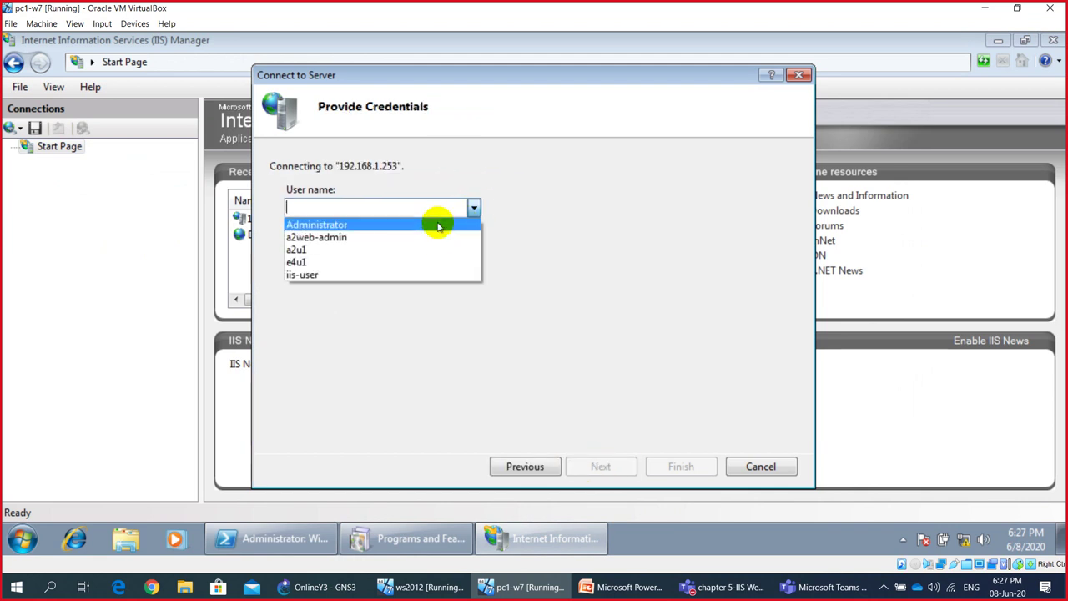
click(437, 225)
click(418, 246)
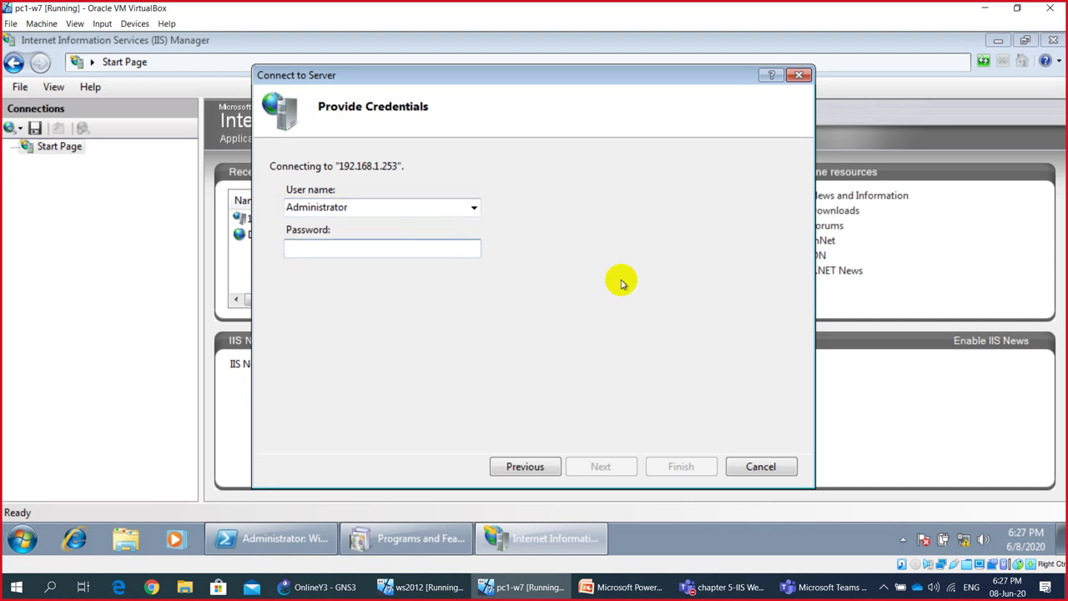
text(P)
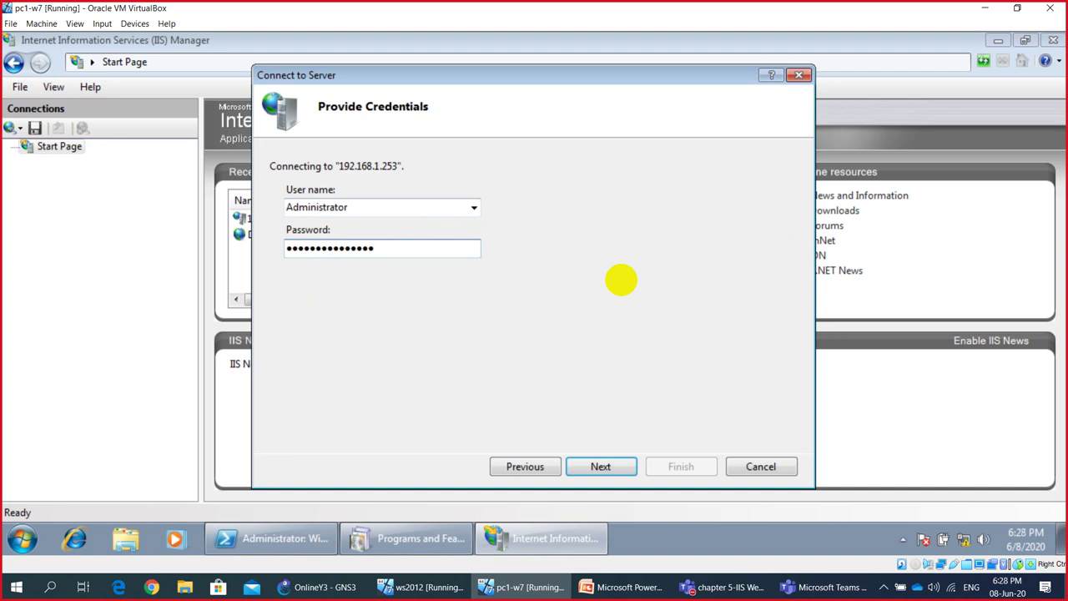
text(••••)
click(603, 467)
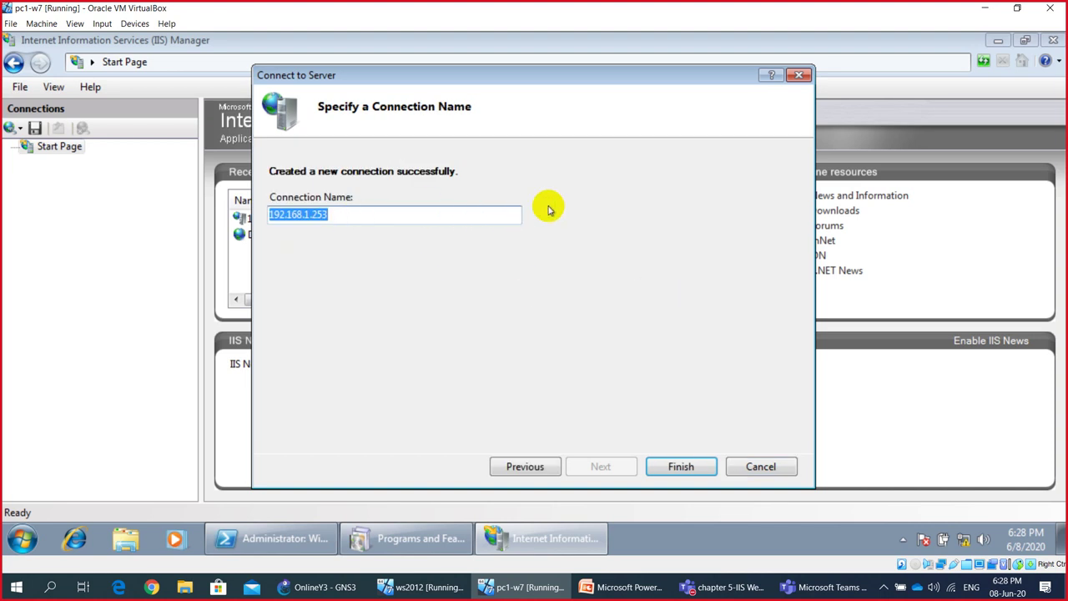
click(666, 463)
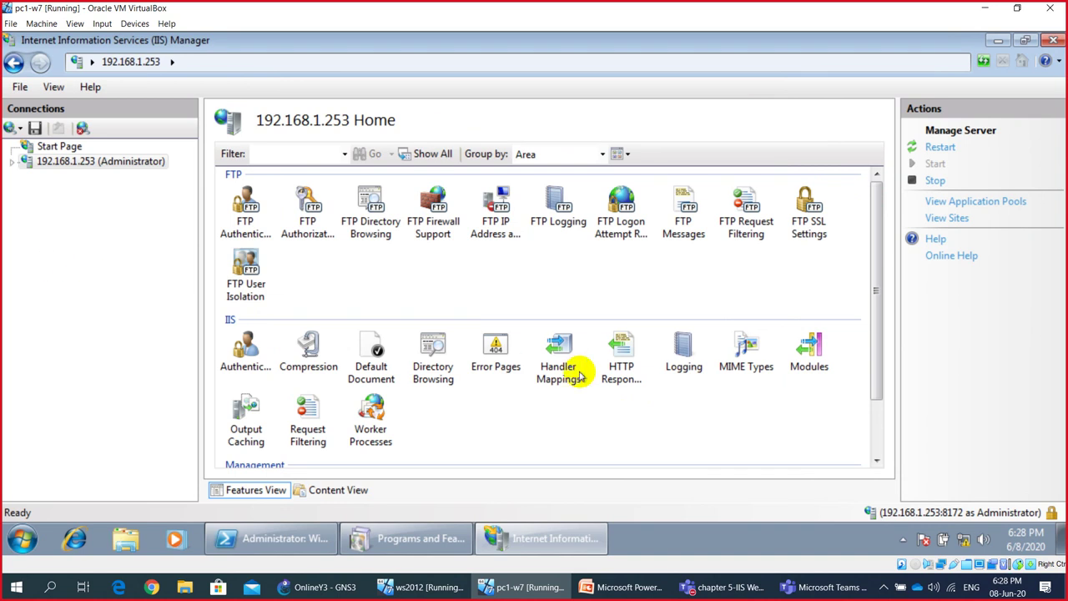
Review the Local Area Connection details: IPv4 address, subnet mask and DNS server
click(943, 540)
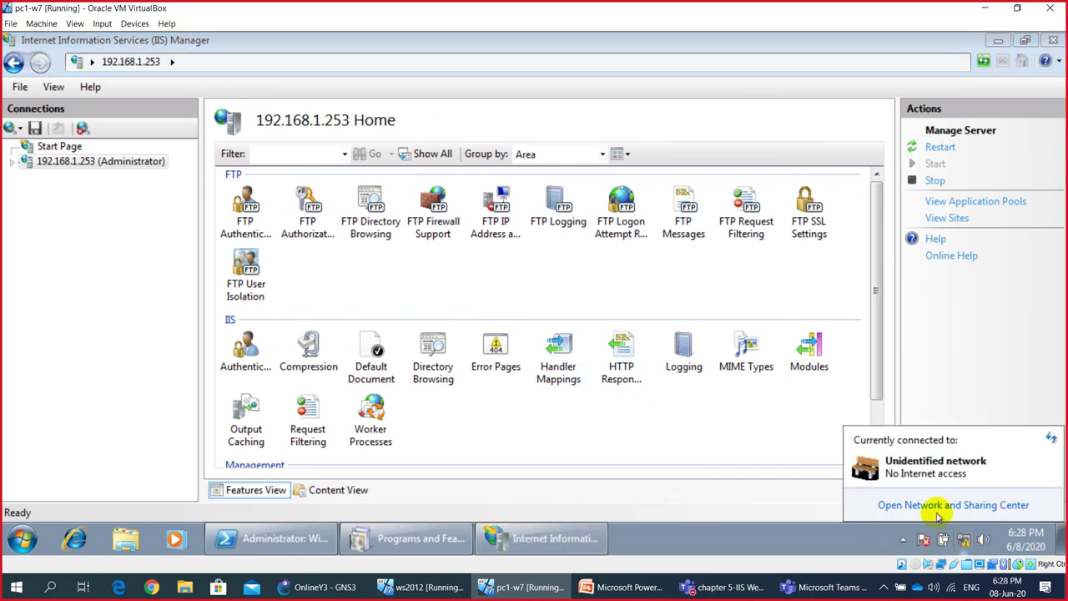
click(942, 505)
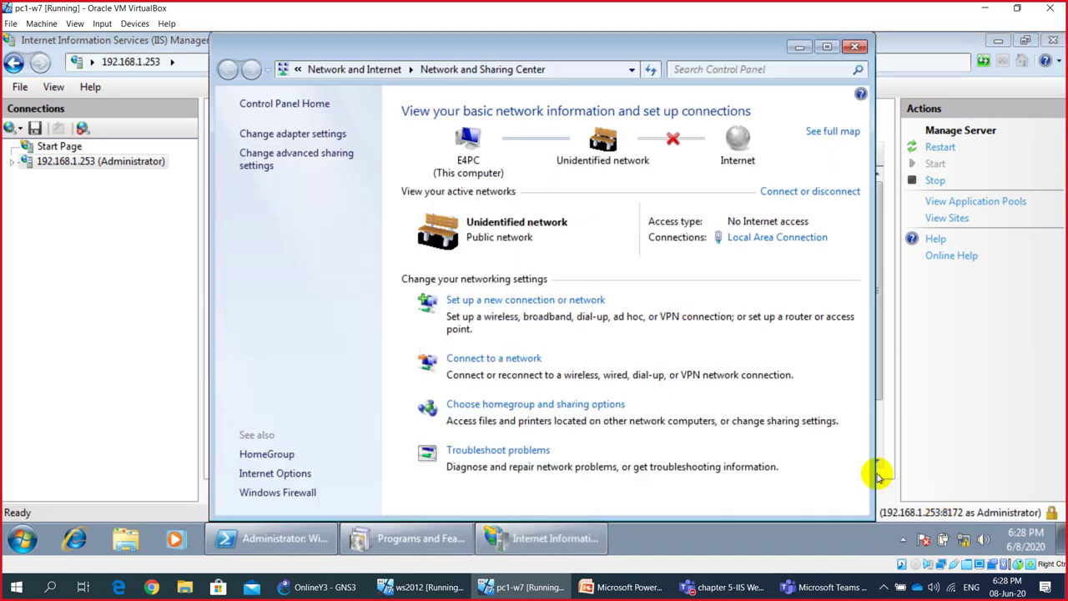
click(778, 239)
click(434, 276)
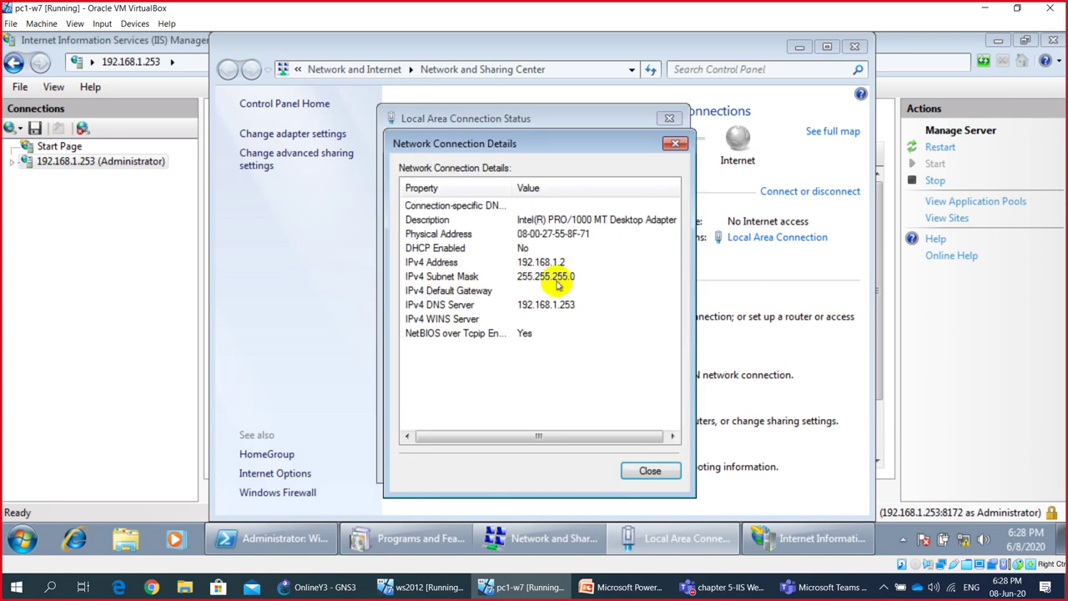
click(560, 263)
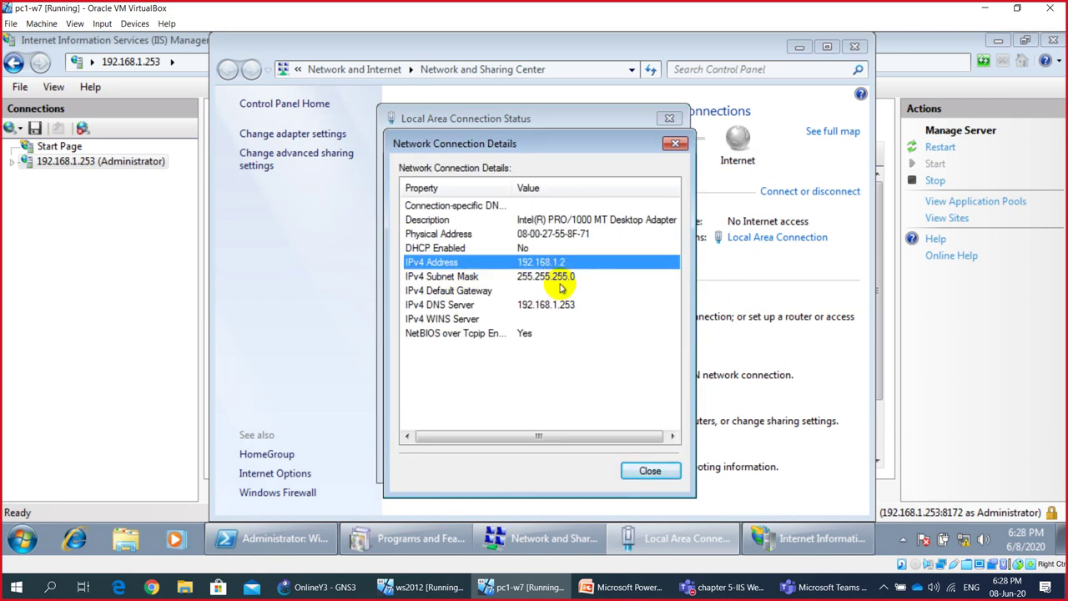
click(555, 277)
click(552, 263)
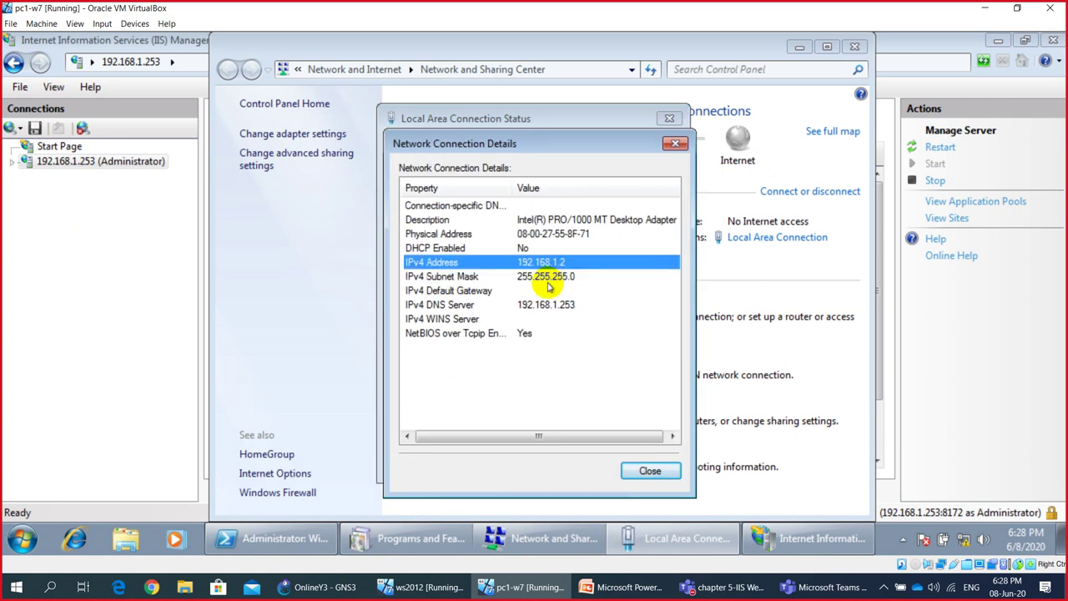
click(551, 277)
click(551, 305)
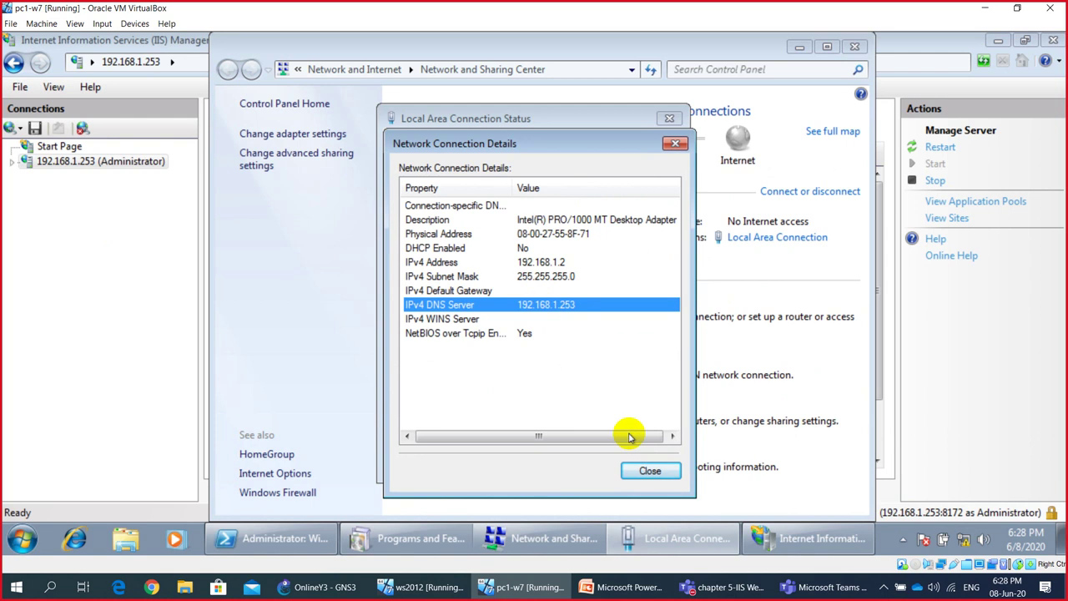
click(644, 469)
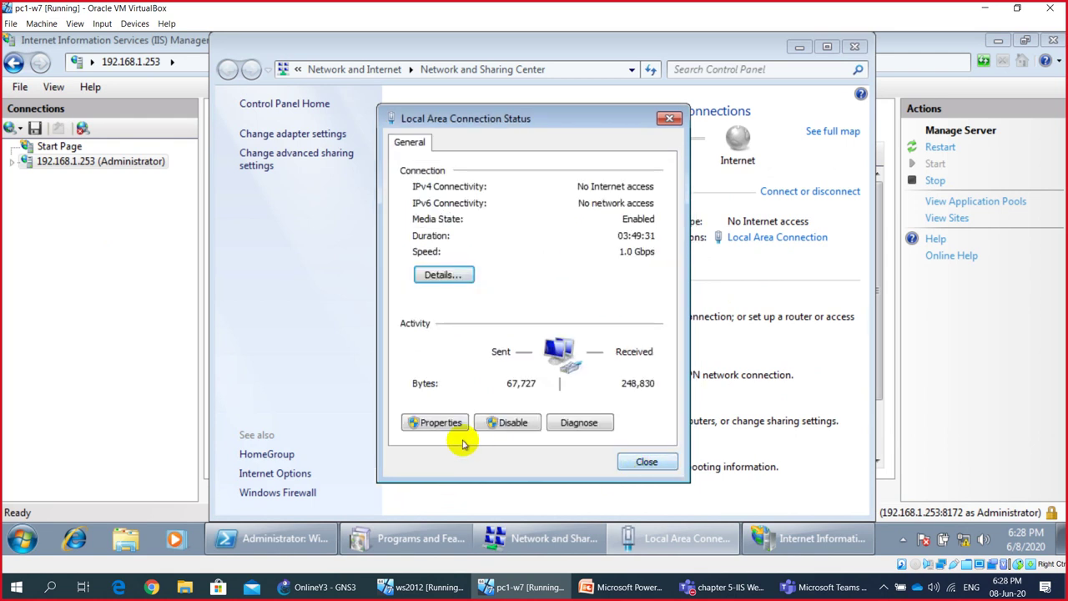
Change the IPv4 address to 192.168.1.10 and close the connection dialogs
click(437, 423)
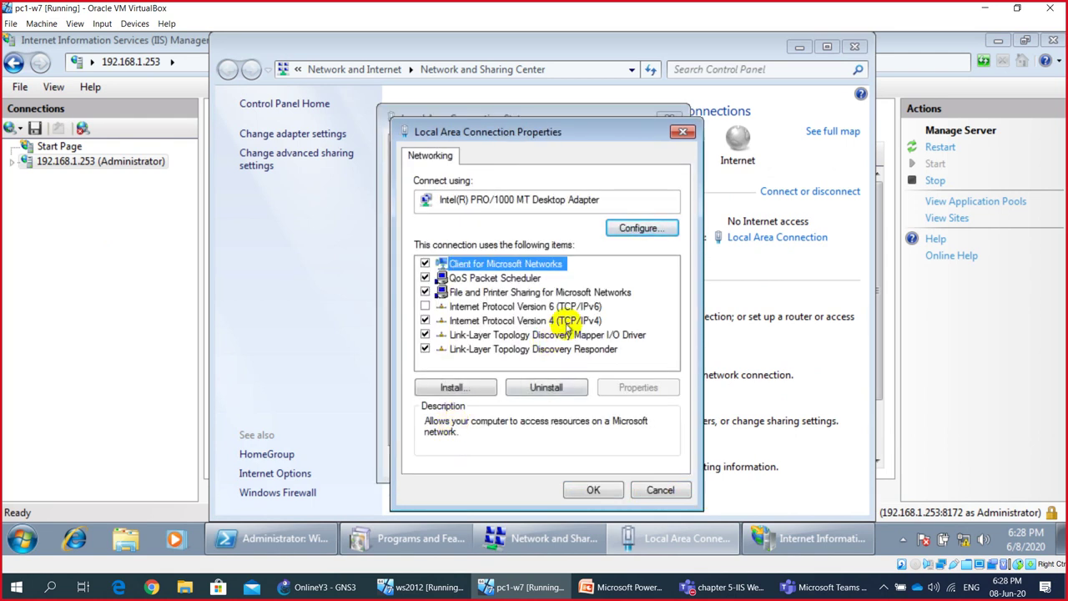
double_click(576, 321)
click(691, 292)
key(BackSpace)
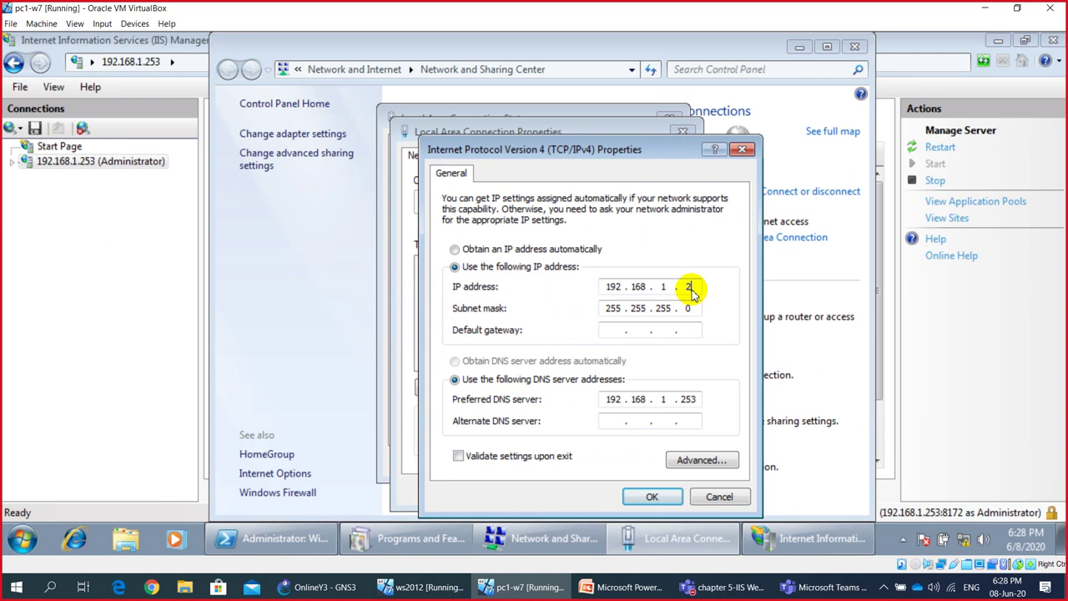
text(10)
click(653, 497)
click(594, 491)
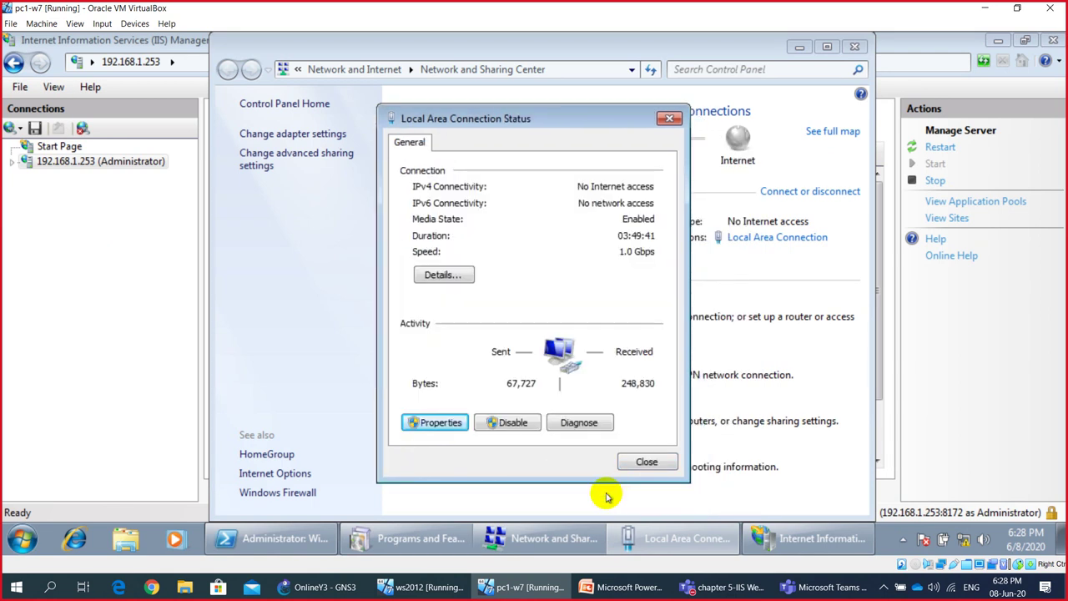
click(650, 461)
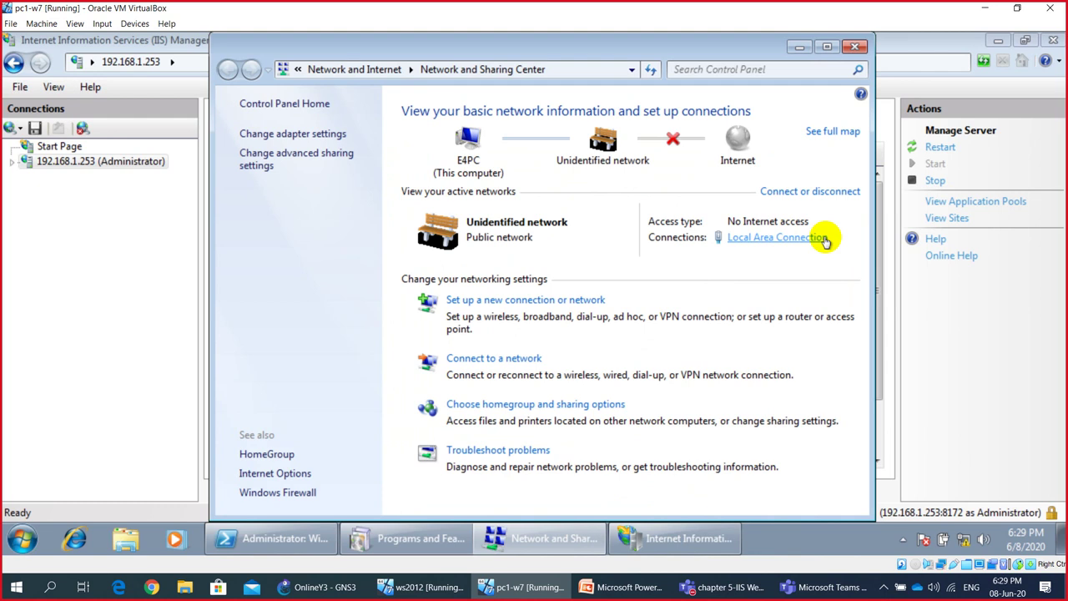
Close Network and Sharing Center and remove the old 192.168.1.253 connection
click(857, 46)
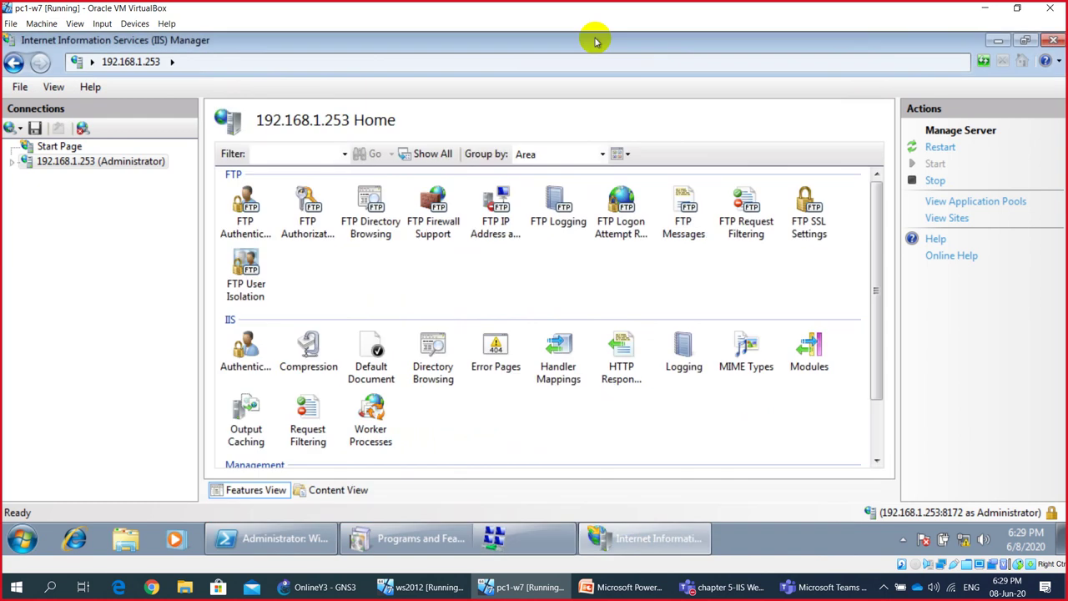
click(82, 128)
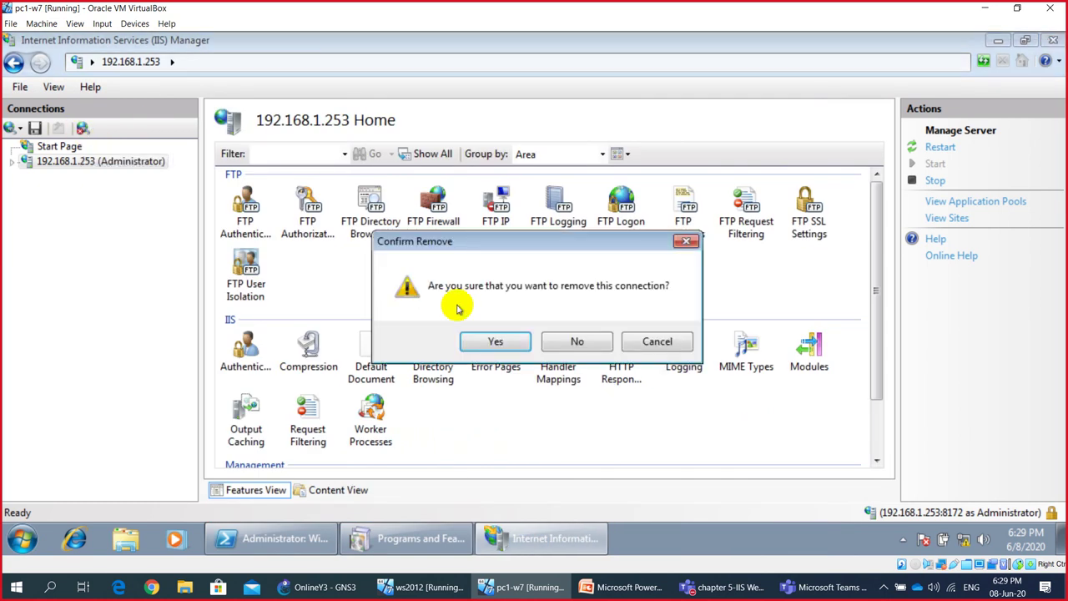
click(490, 341)
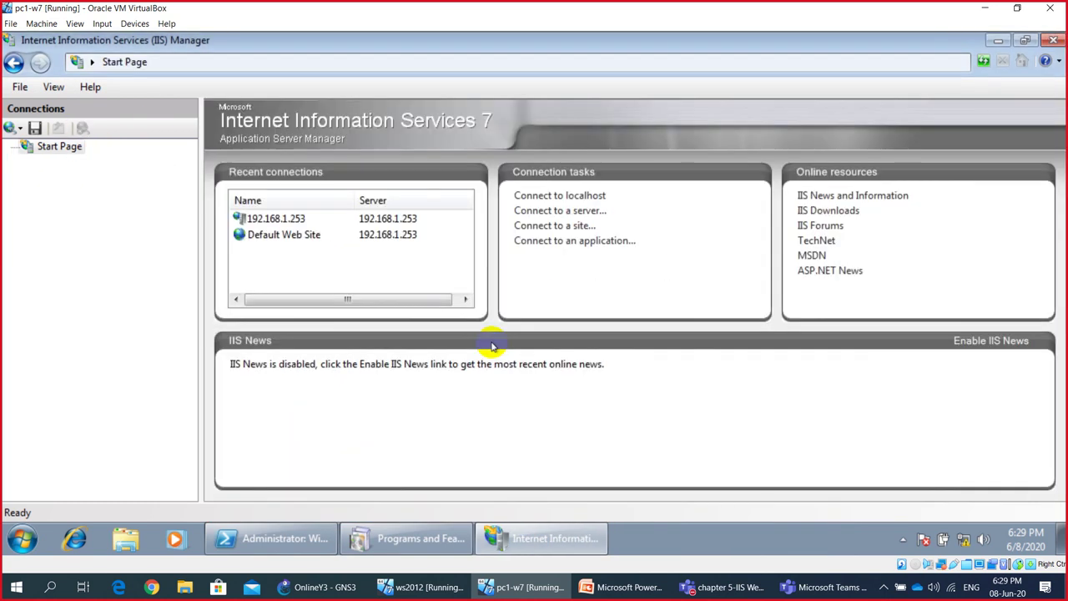
Start a new server connection to 192.168.1.253
click(582, 216)
click(539, 184)
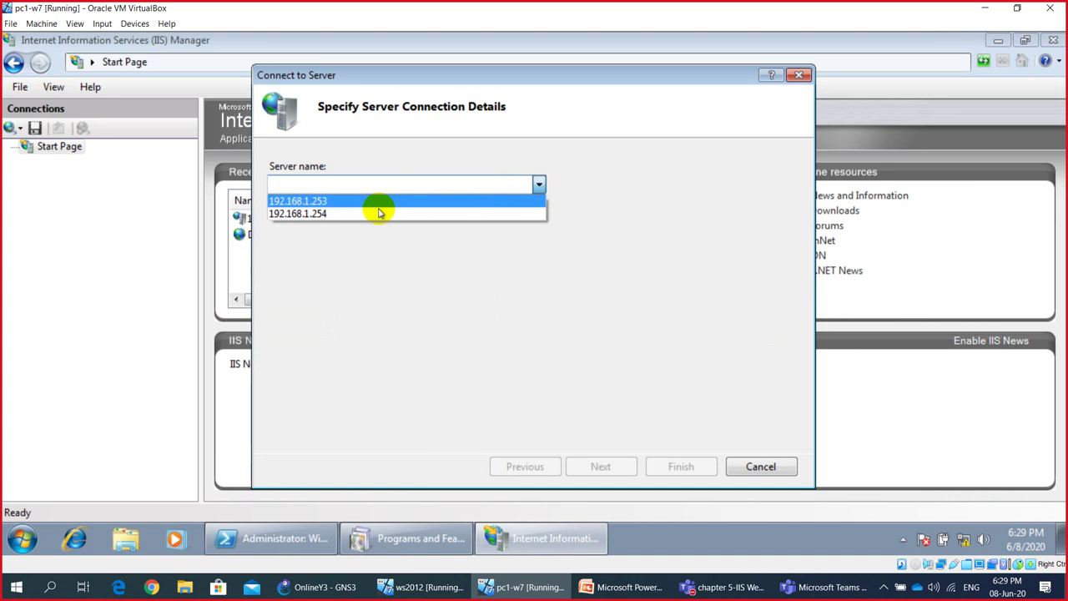
click(322, 201)
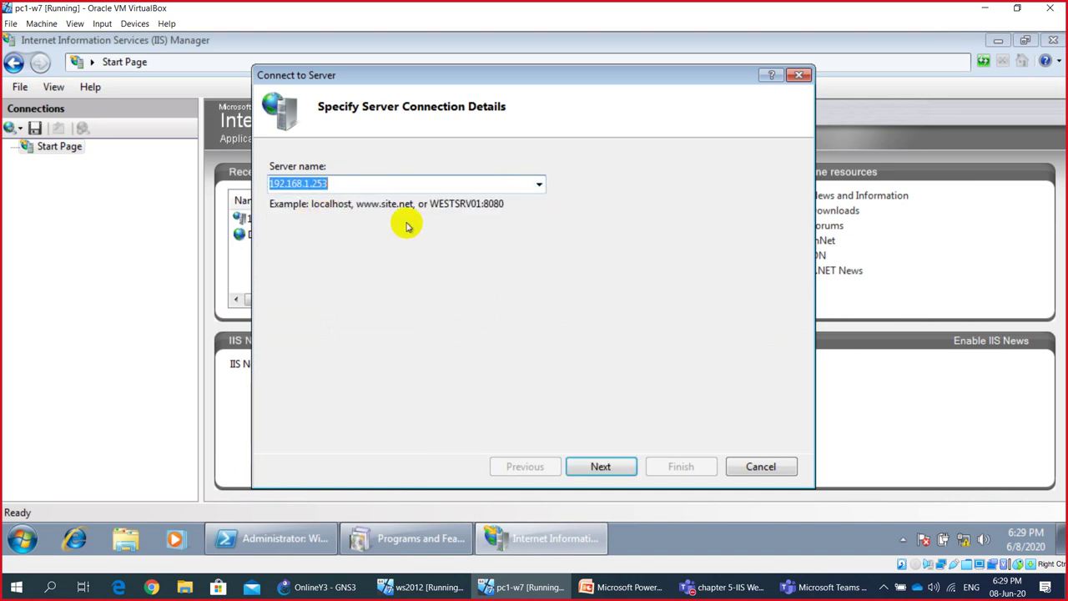
click(354, 186)
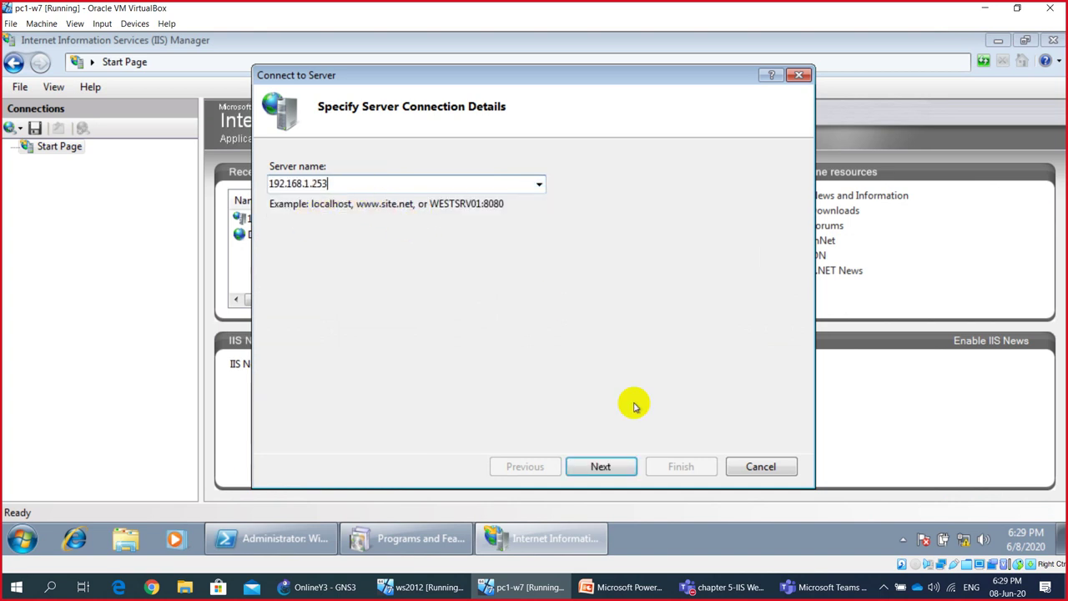
click(618, 470)
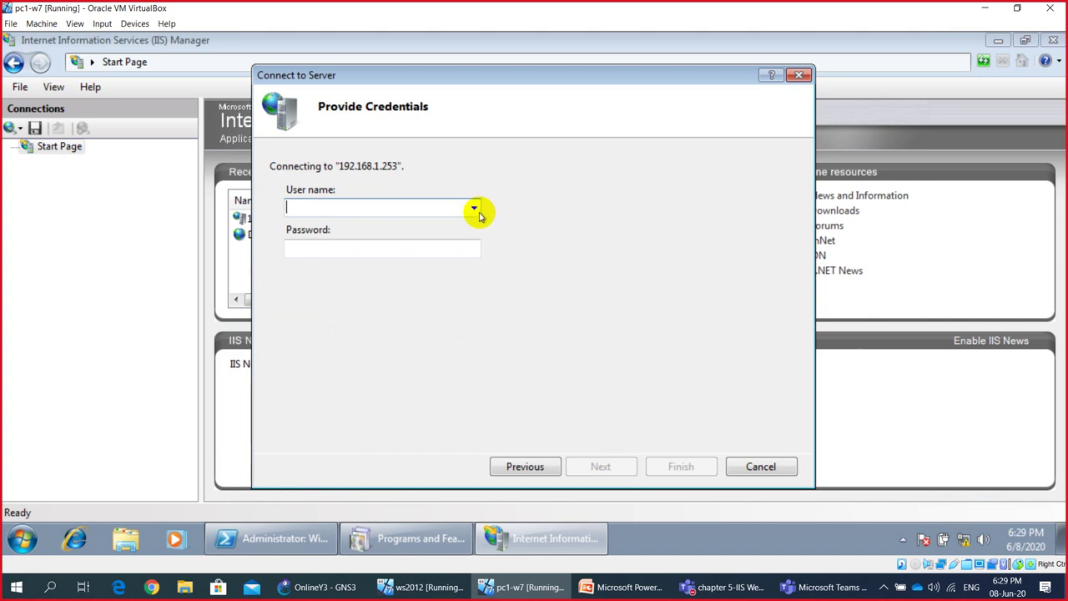
Try logging in as Administrator with the password; dismiss the refusal and cancel
click(474, 208)
click(370, 222)
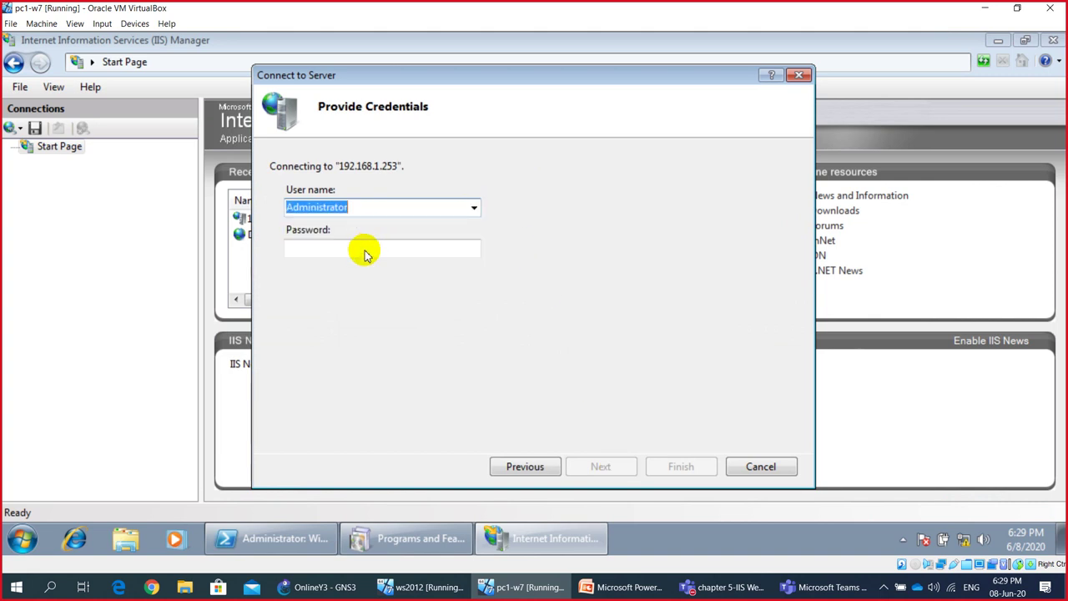
click(364, 253)
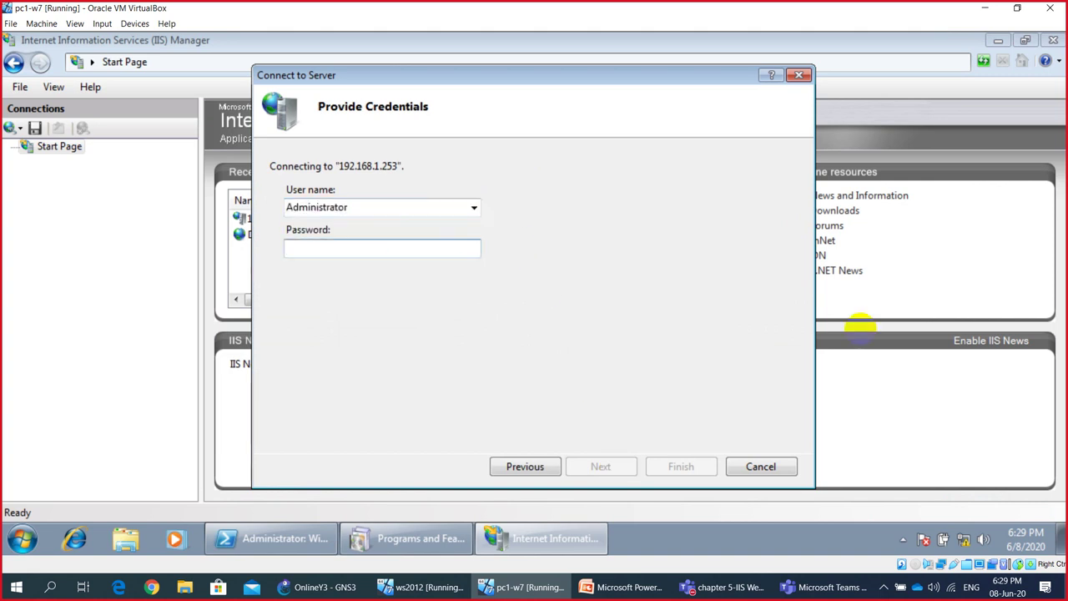
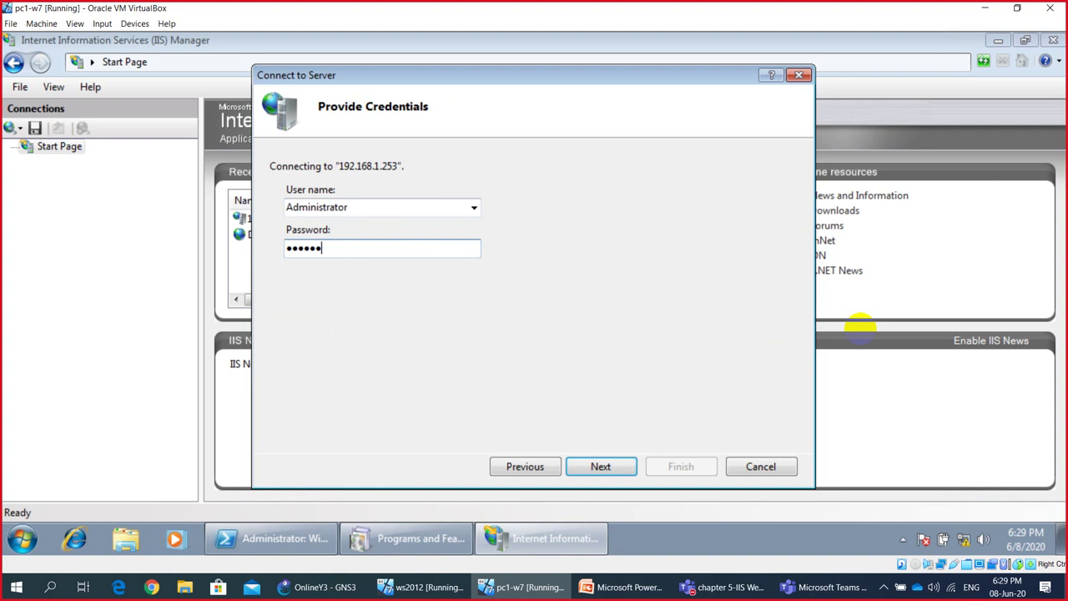
click(603, 472)
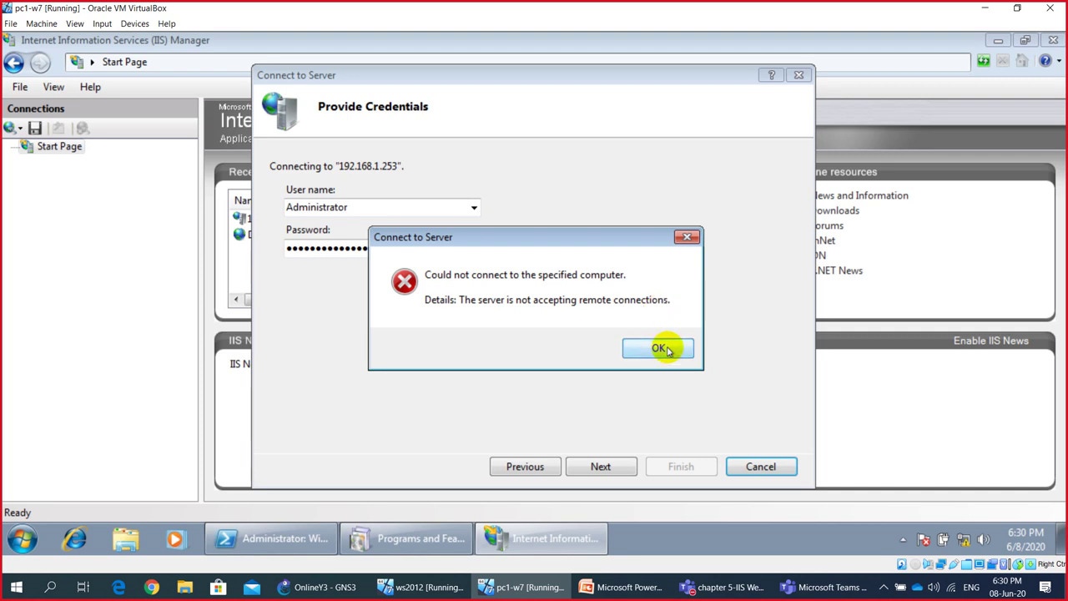
click(666, 348)
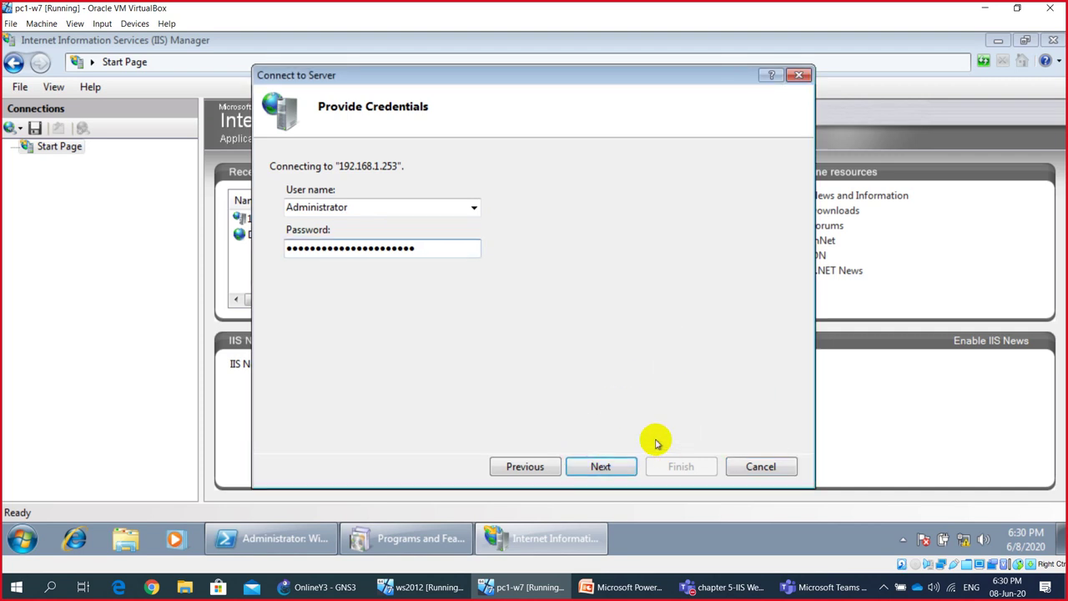
click(756, 468)
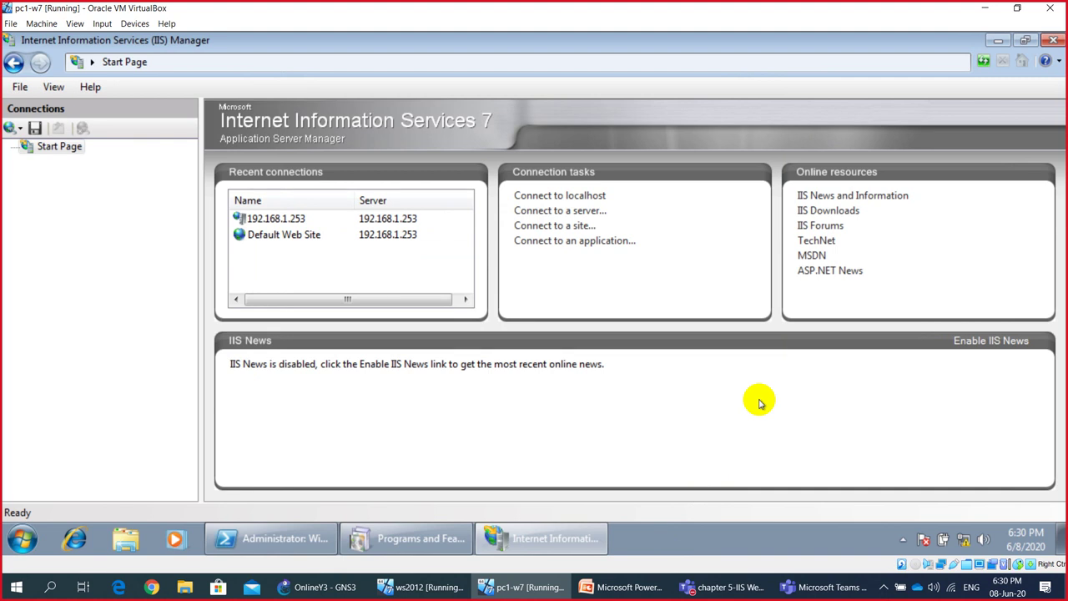
Reshare the whole screen in Teams, close the call window, and advance to slide 57
click(630, 588)
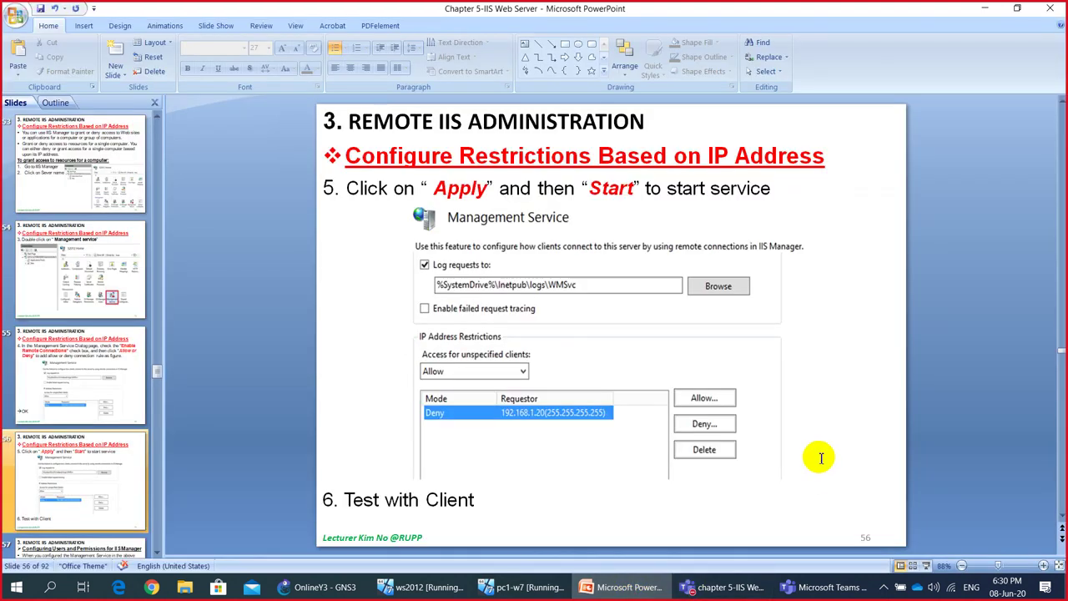
click(723, 587)
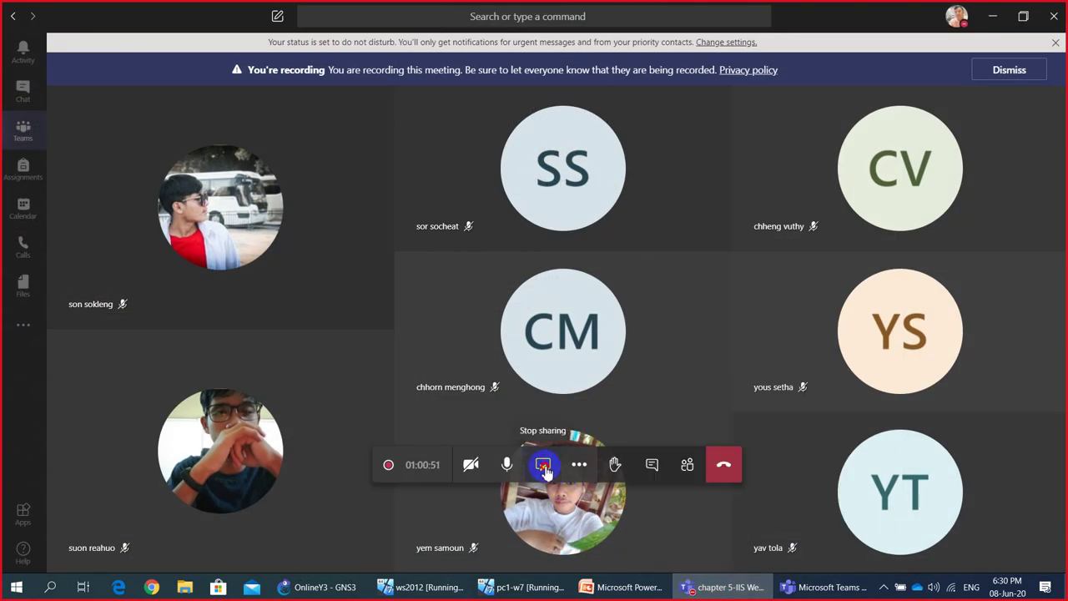
click(544, 467)
click(545, 468)
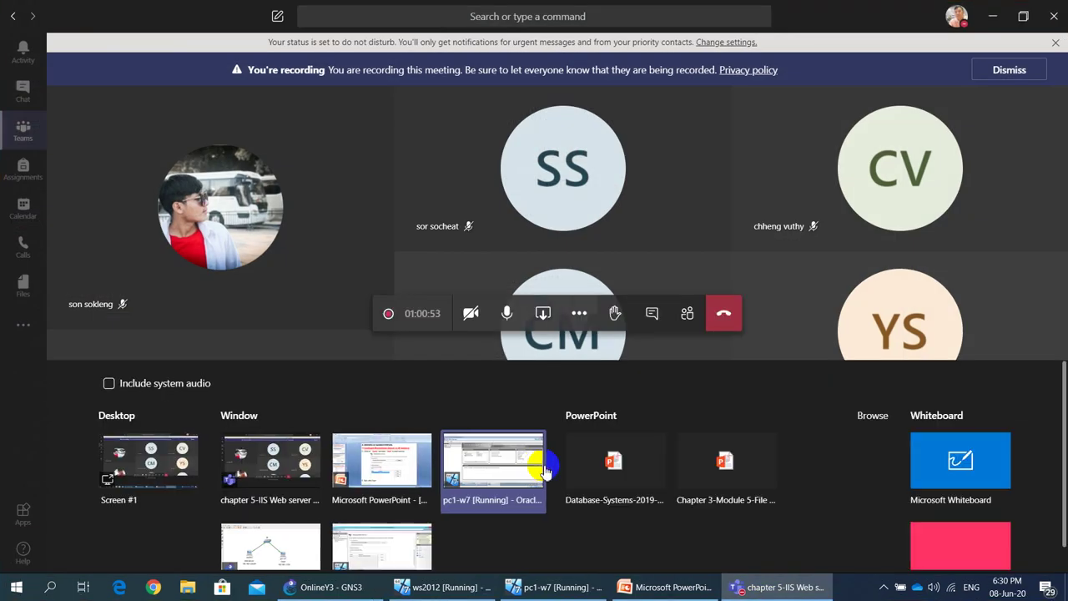
click(180, 451)
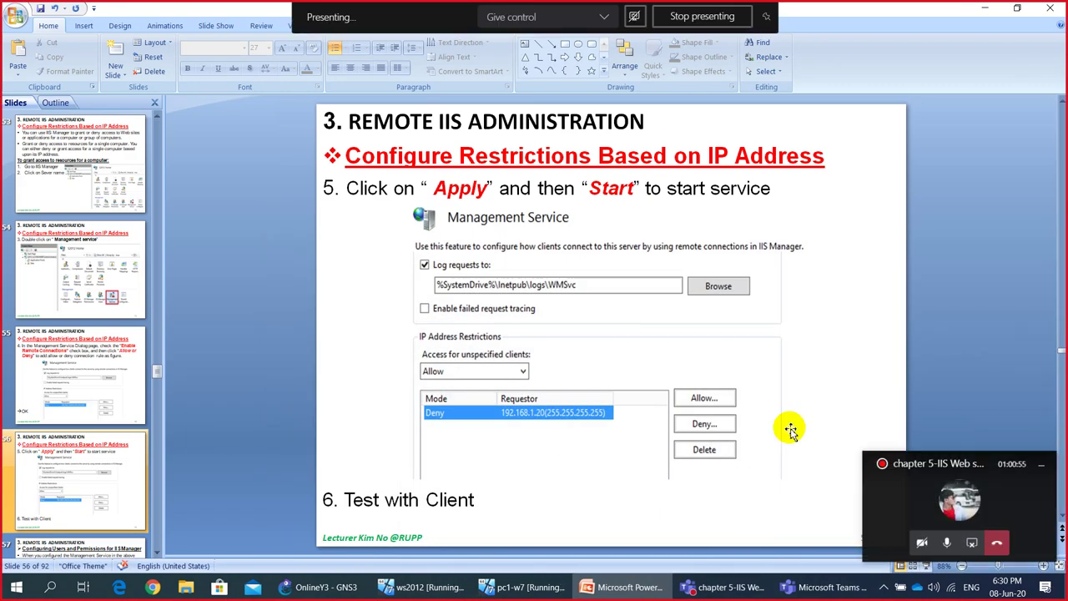
click(1042, 463)
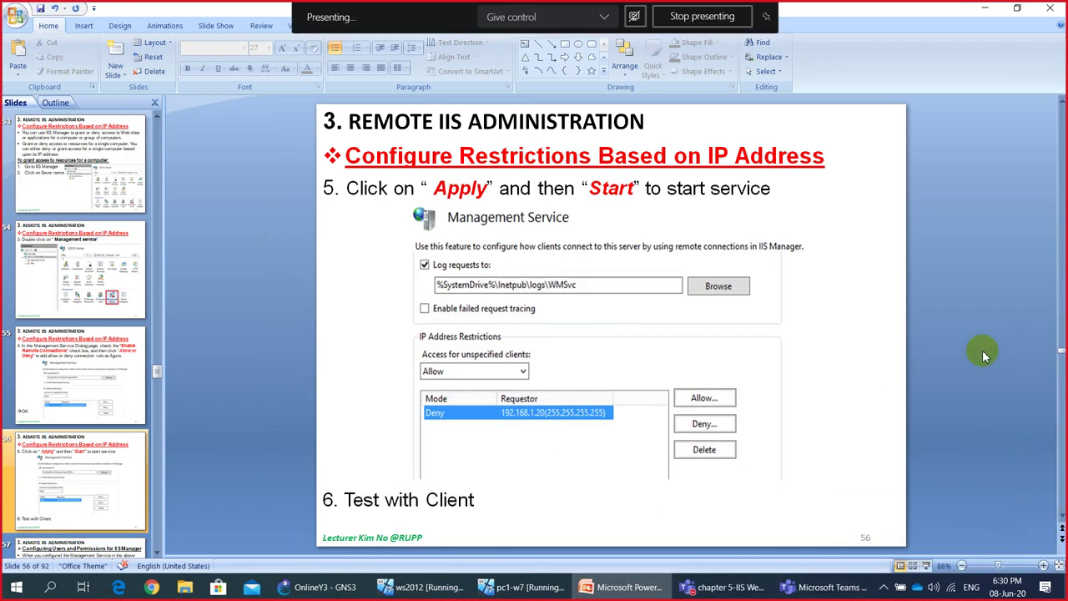
key(Page_Down)
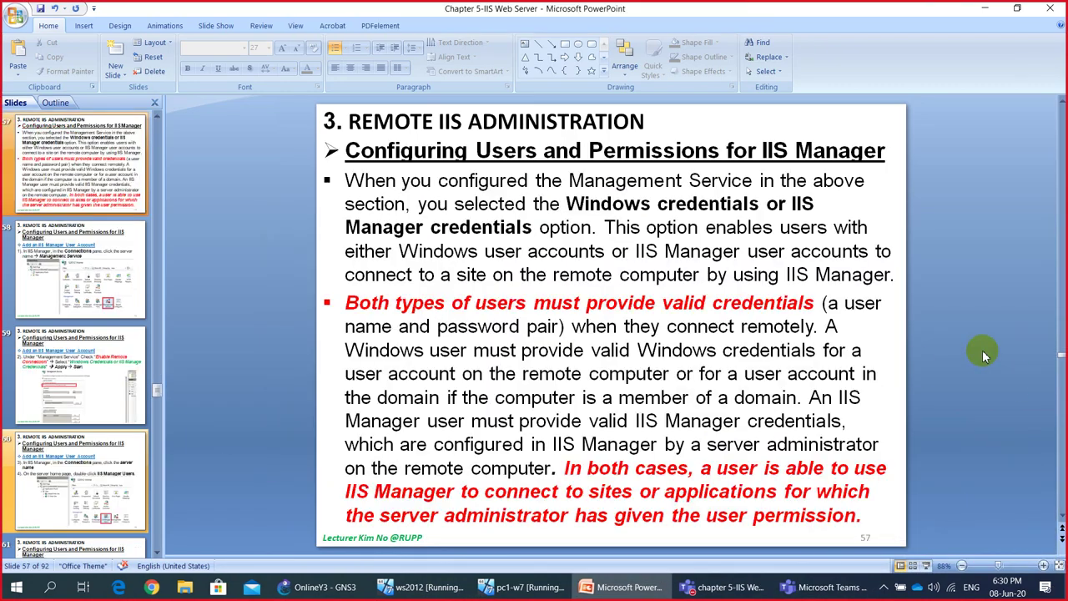
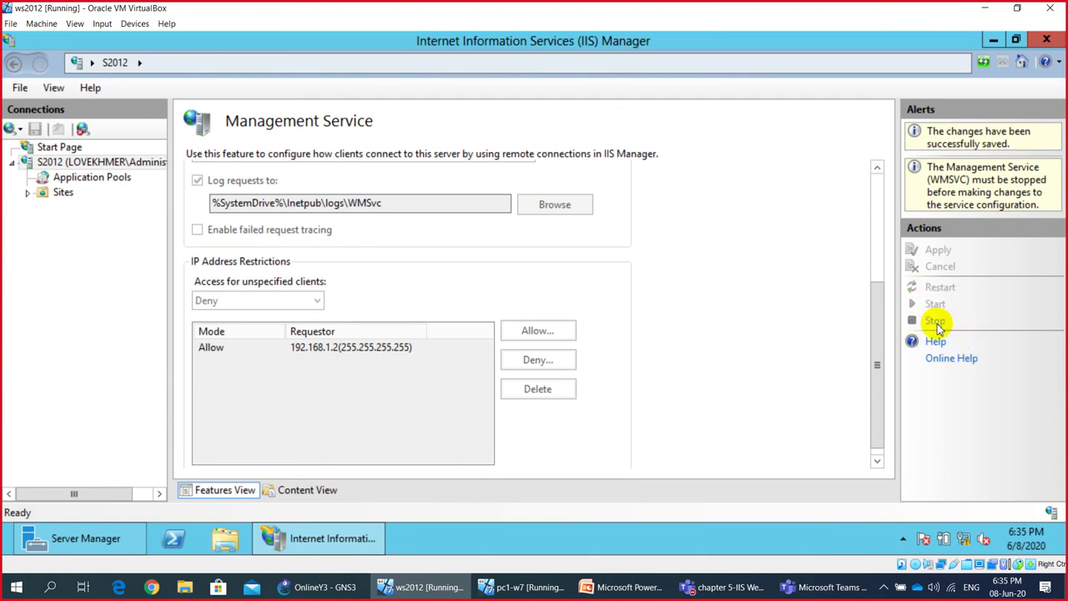
Stop the Web Management Service (WMSVC) from the Management Service page
click(936, 322)
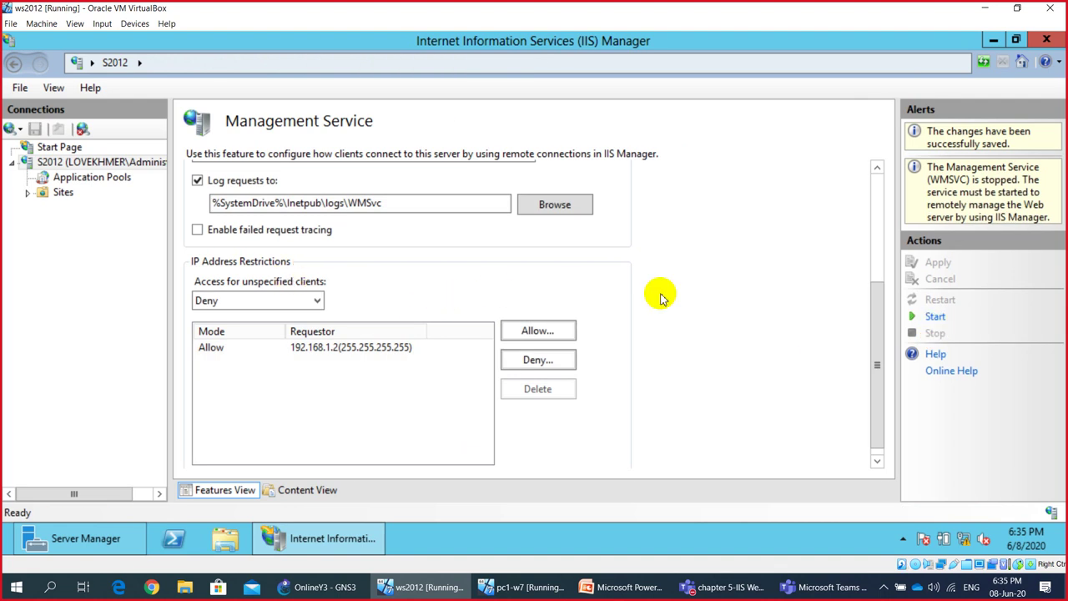
Accept Windows or IIS Manager credentials and set access for unspecified clients to Allow
drag(877, 305, 829, 197)
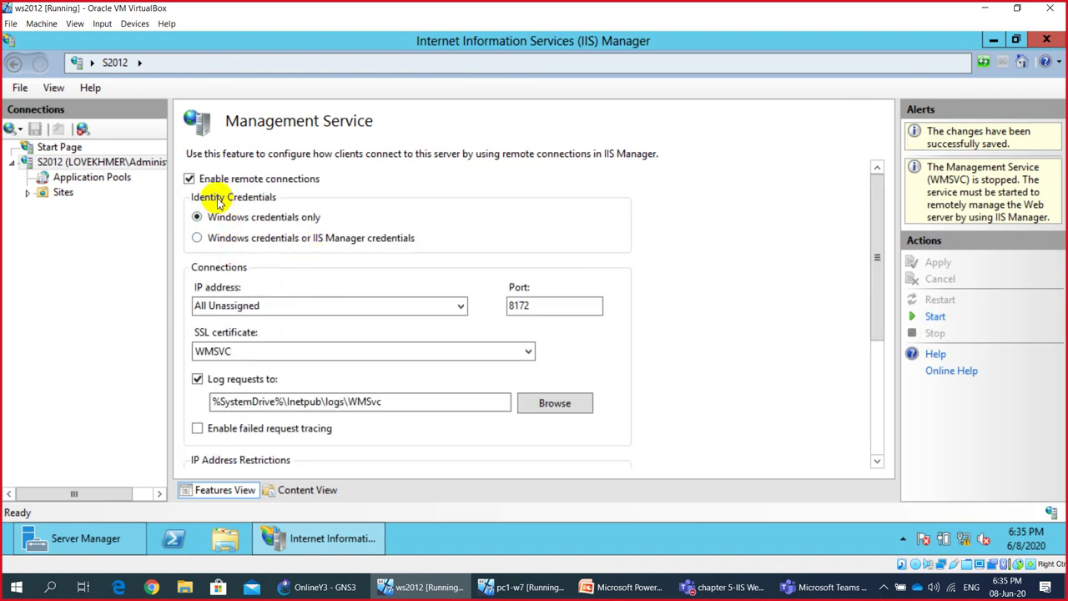
click(197, 240)
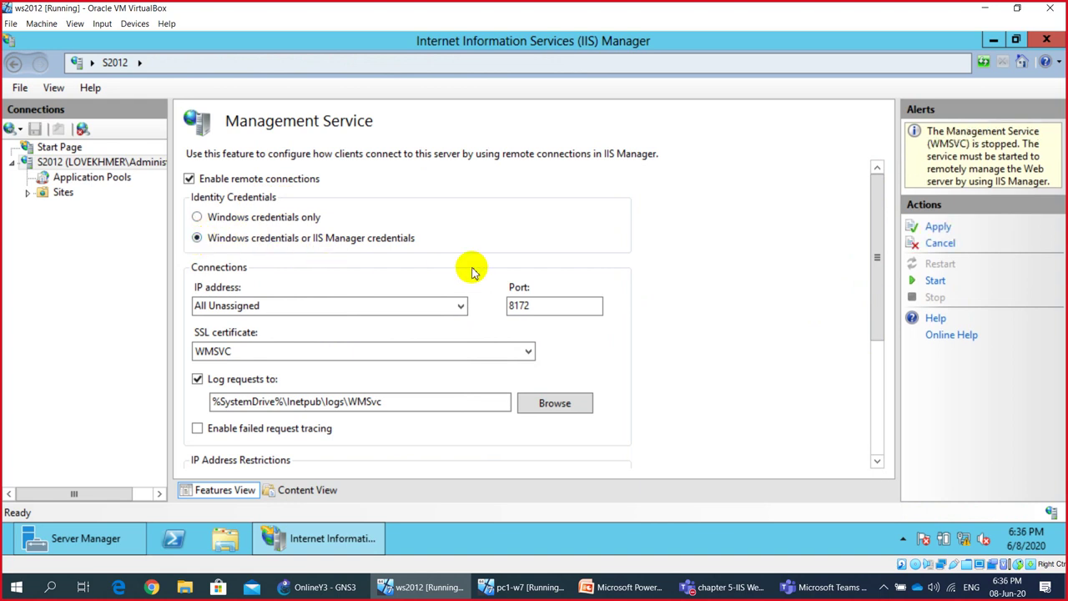
drag(875, 276, 842, 437)
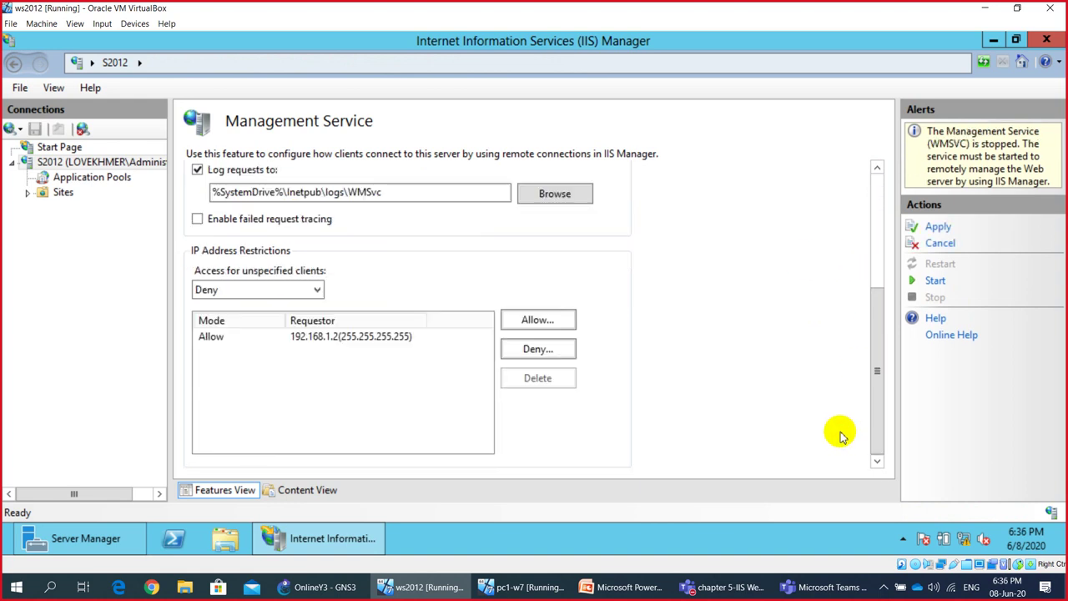
click(305, 293)
click(306, 292)
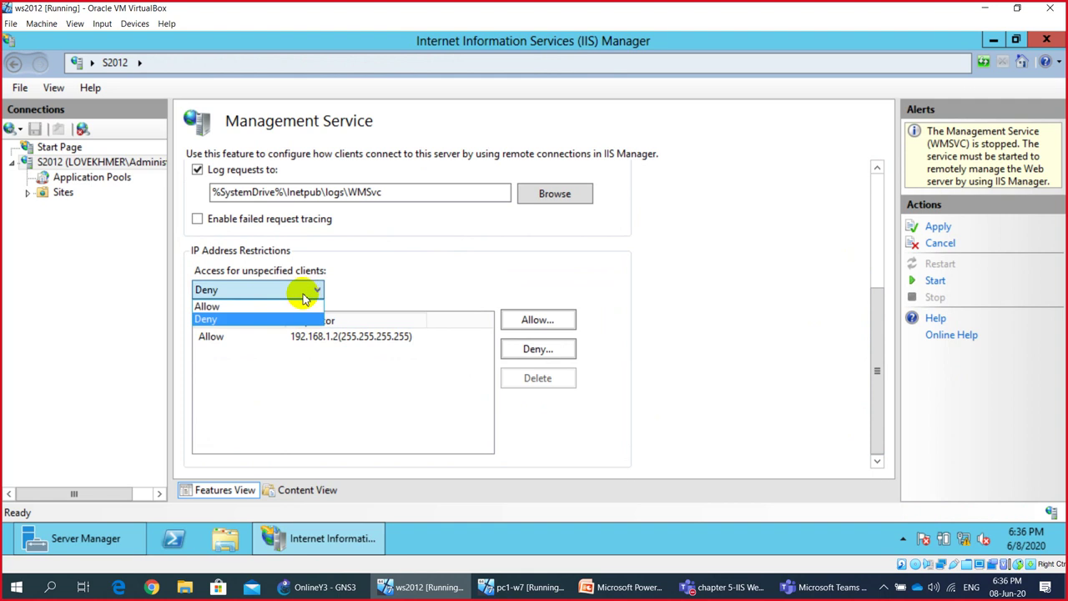
click(225, 305)
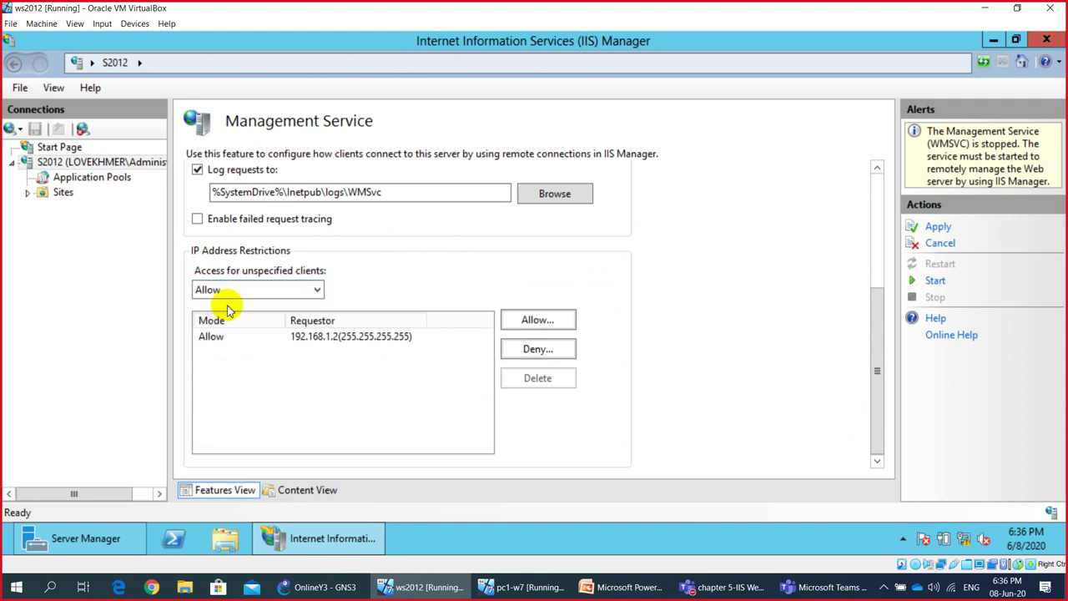
Delete the 192.168.1.2 allow rule, apply, restart WMSVC, and close IIS Manager
click(367, 338)
click(531, 380)
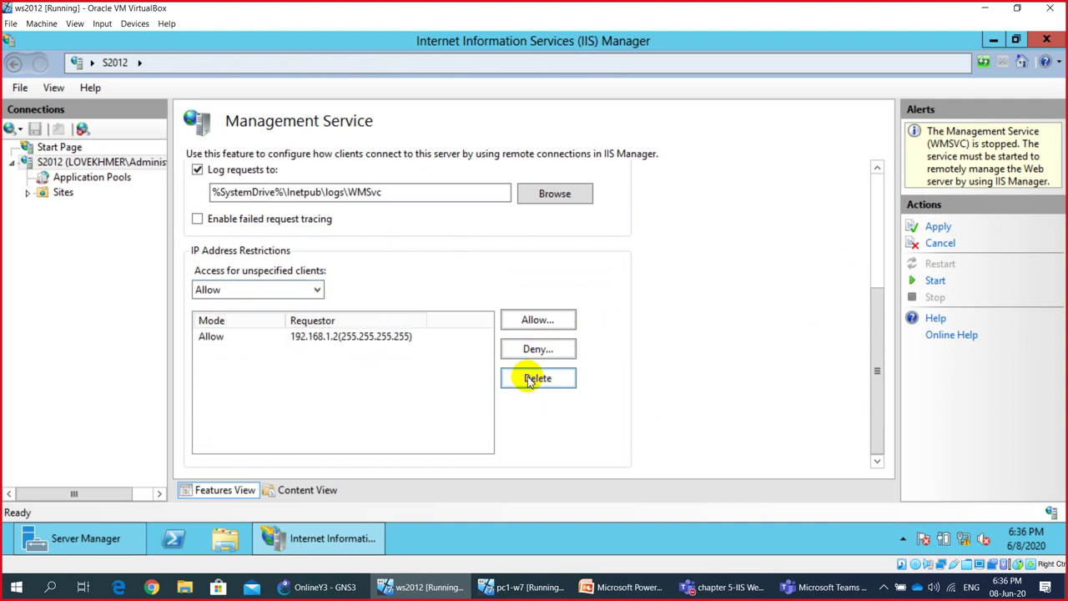
scroll(525, 376, up, 3)
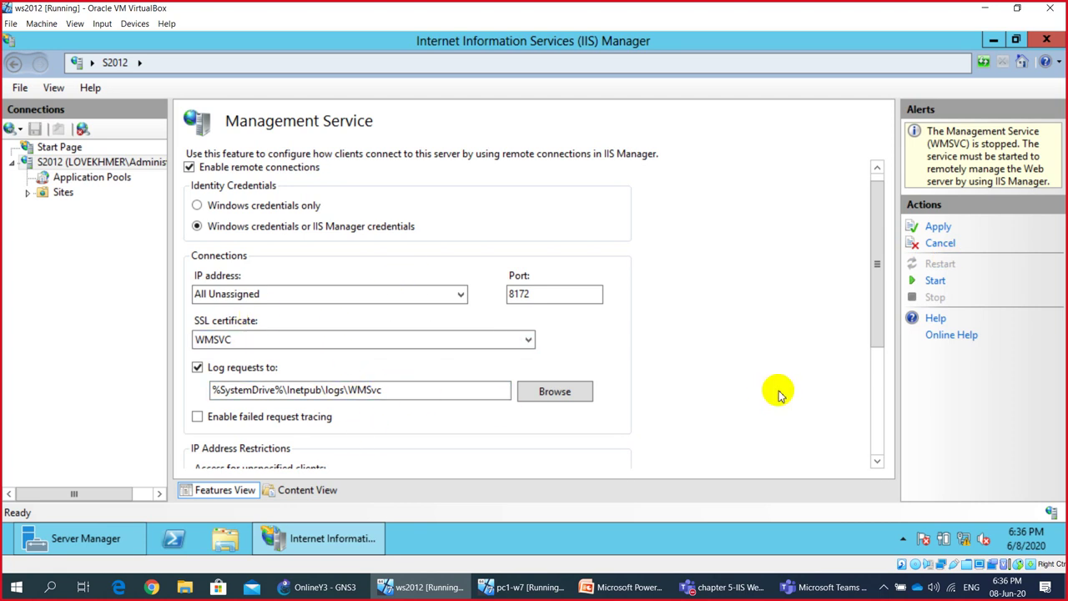
click(936, 227)
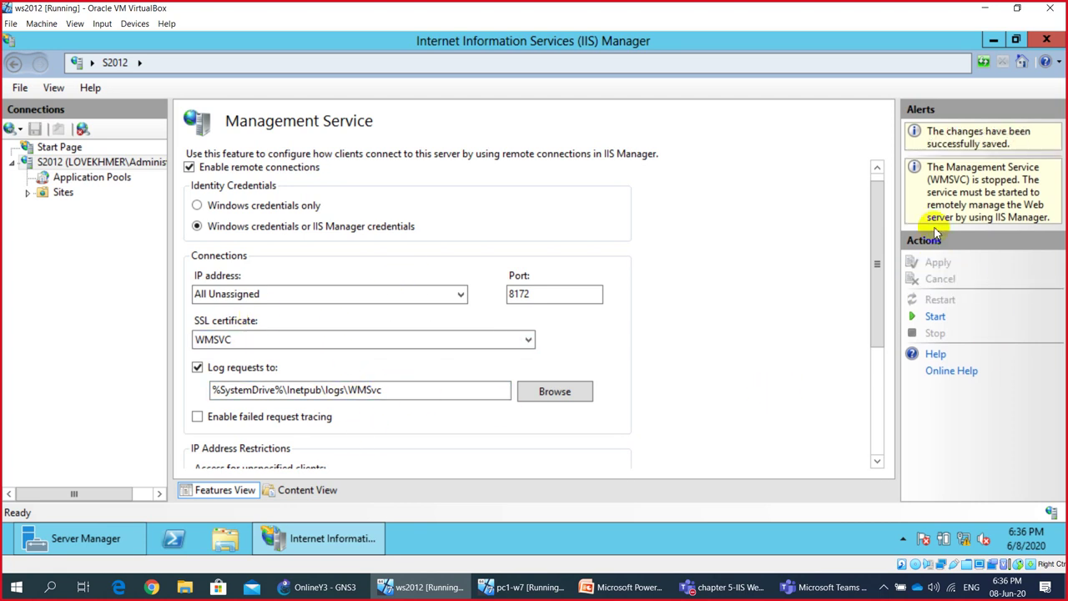
click(934, 318)
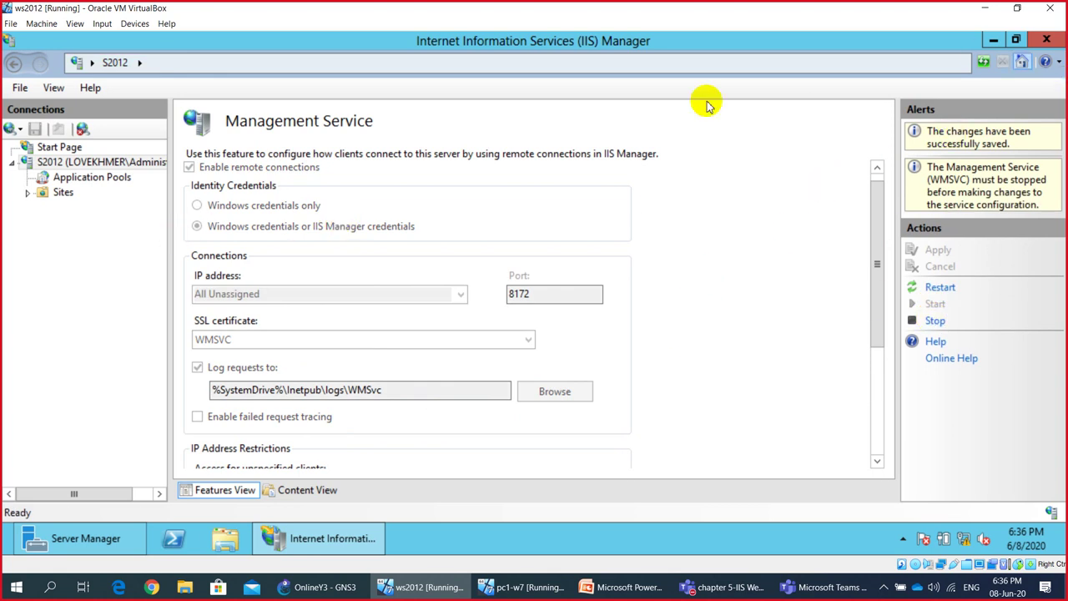
click(1047, 40)
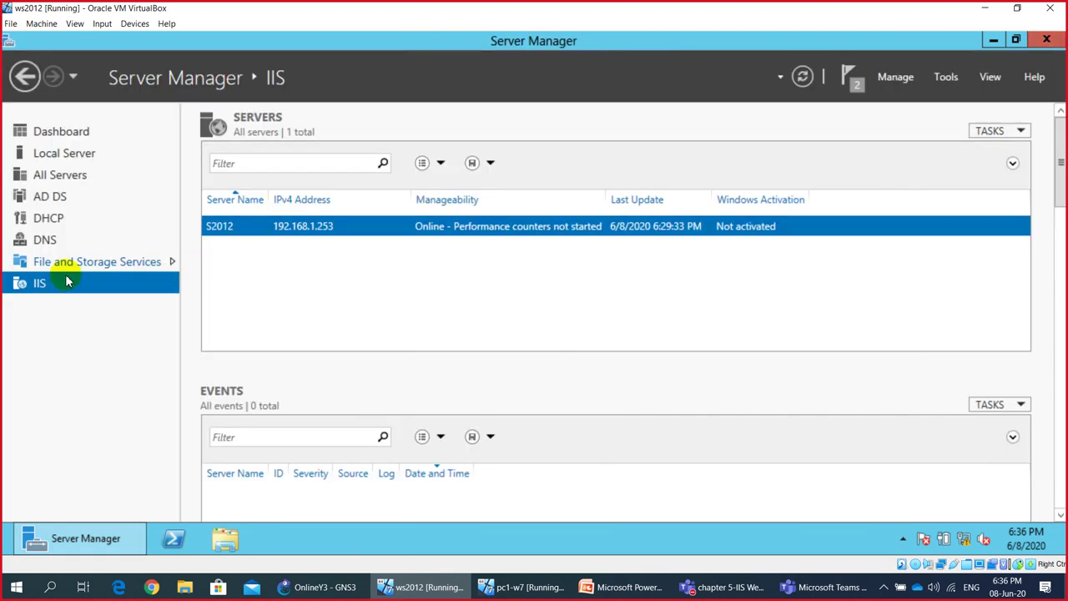
Relaunch IIS Manager for S2012, expand S2012 and Sites, and open IIS Manager Users
right_click(349, 232)
click(474, 377)
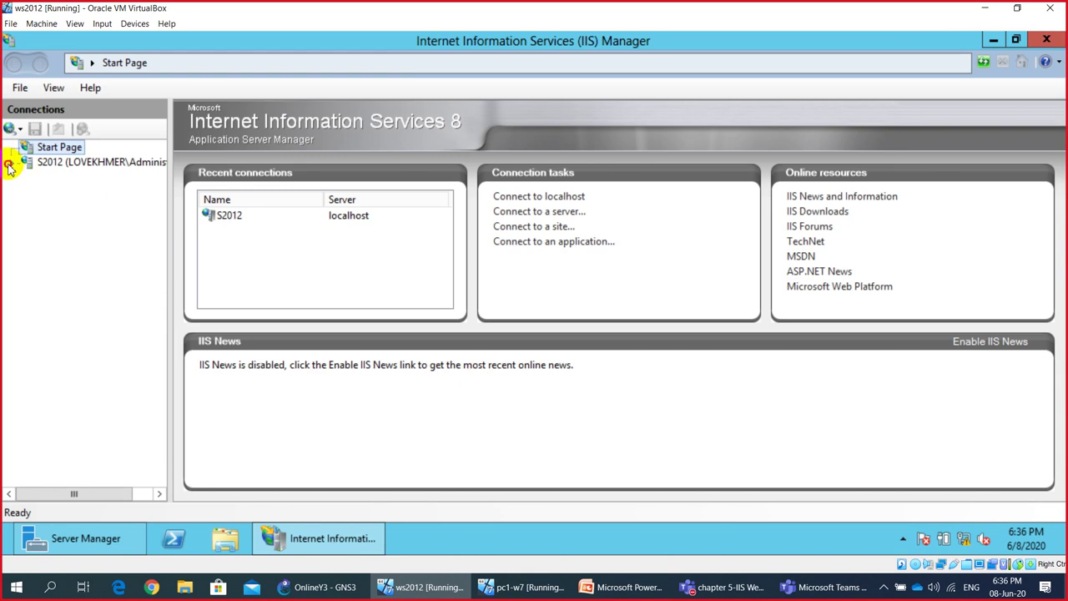
click(11, 165)
click(11, 163)
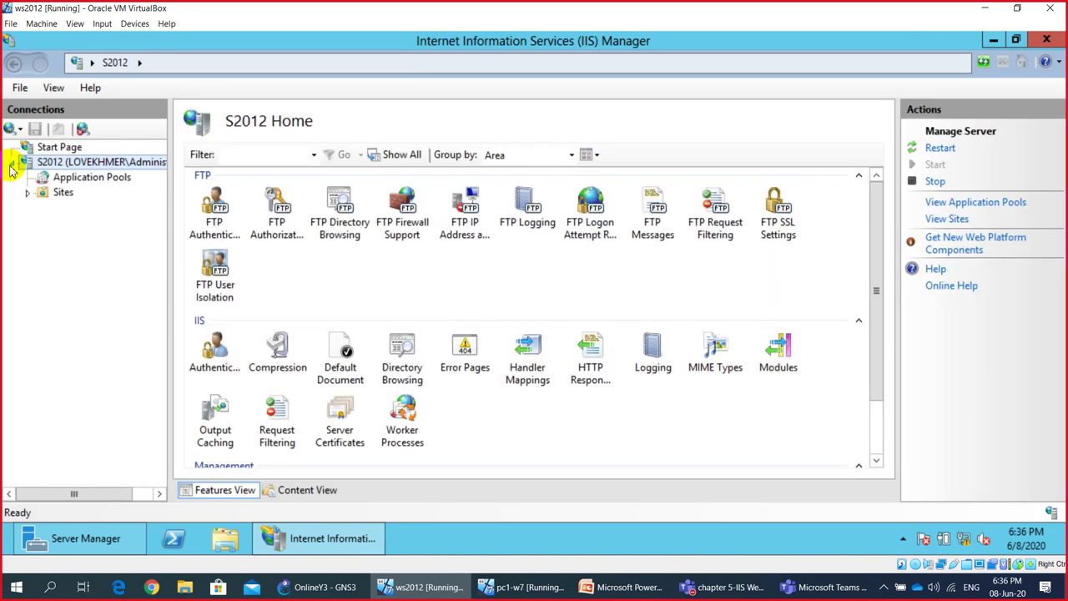
drag(169, 198, 200, 204)
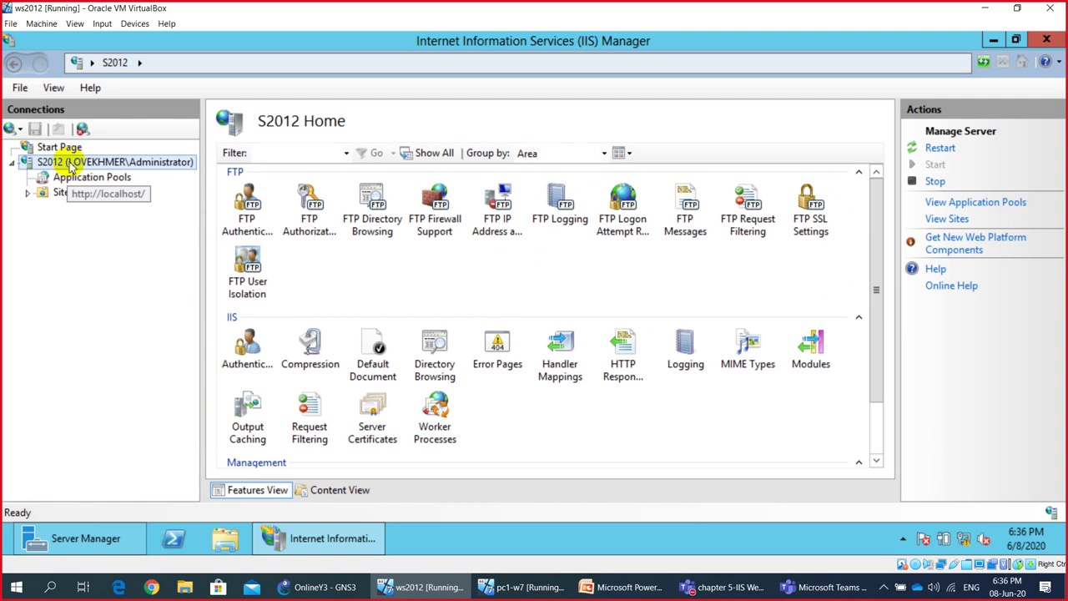
click(27, 193)
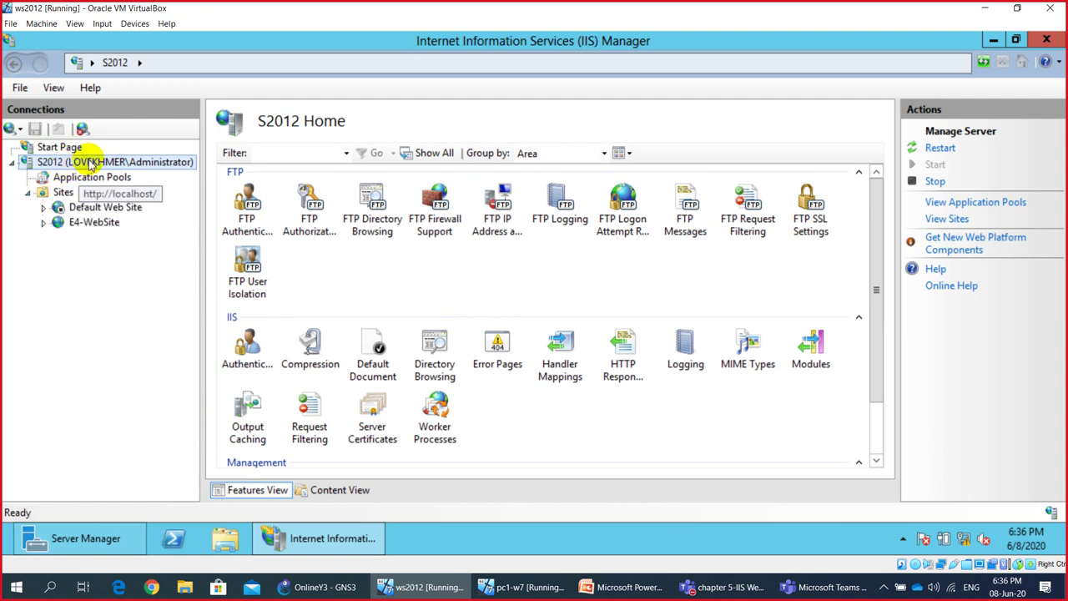
drag(874, 325, 870, 378)
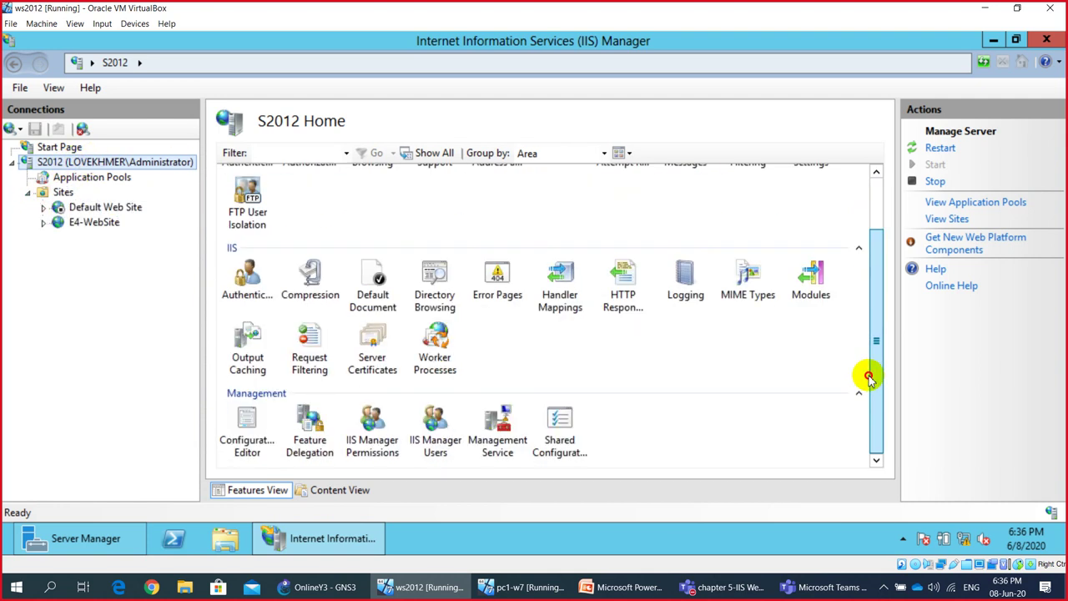
double_click(436, 442)
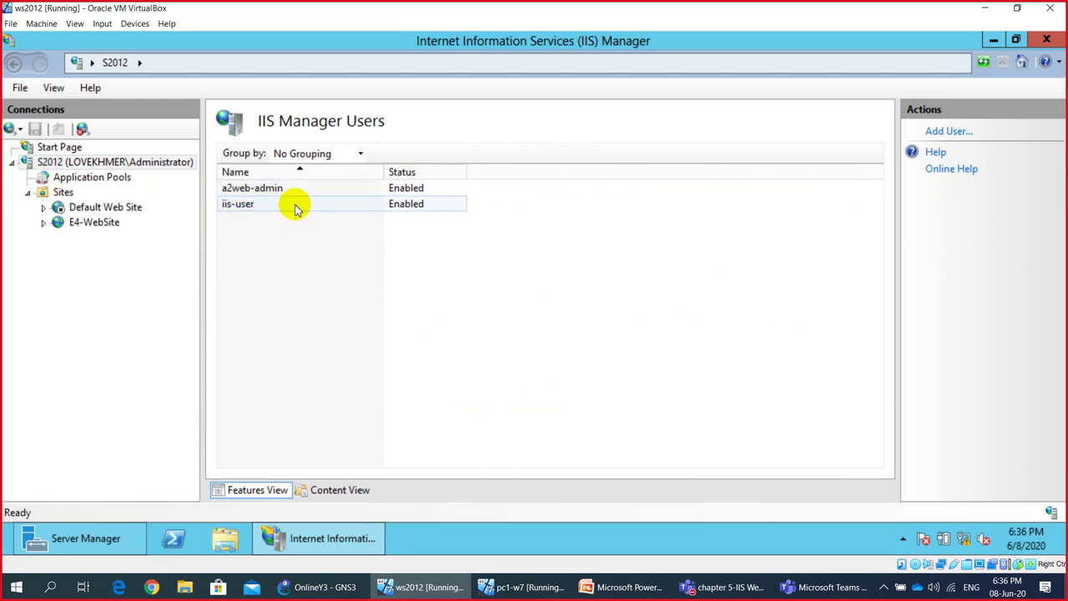
Remove both existing IIS Manager users, a2web-admin and iis-user
click(403, 191)
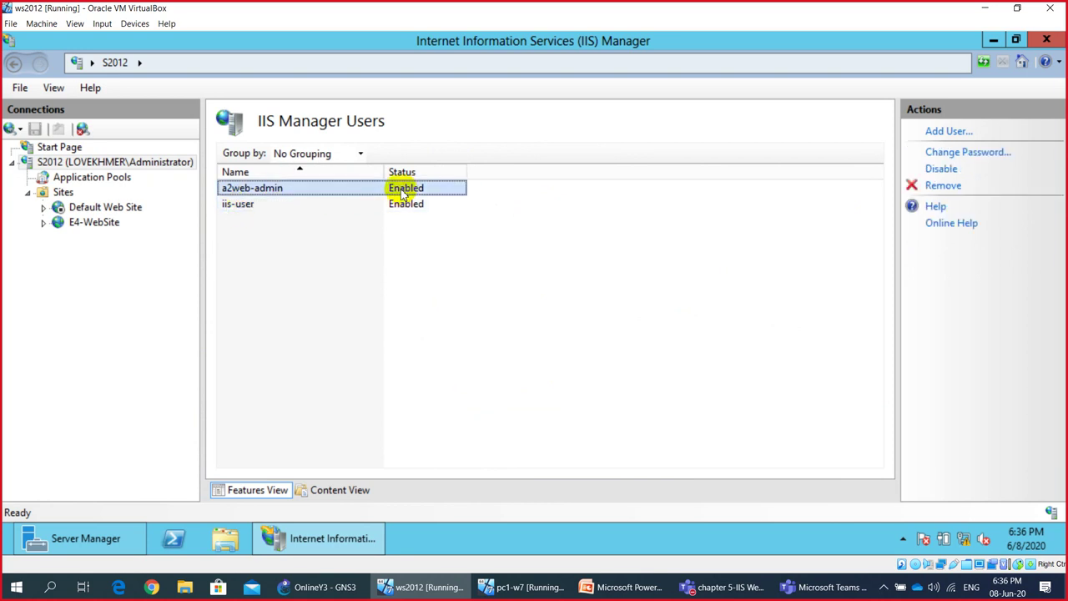
click(943, 186)
click(500, 342)
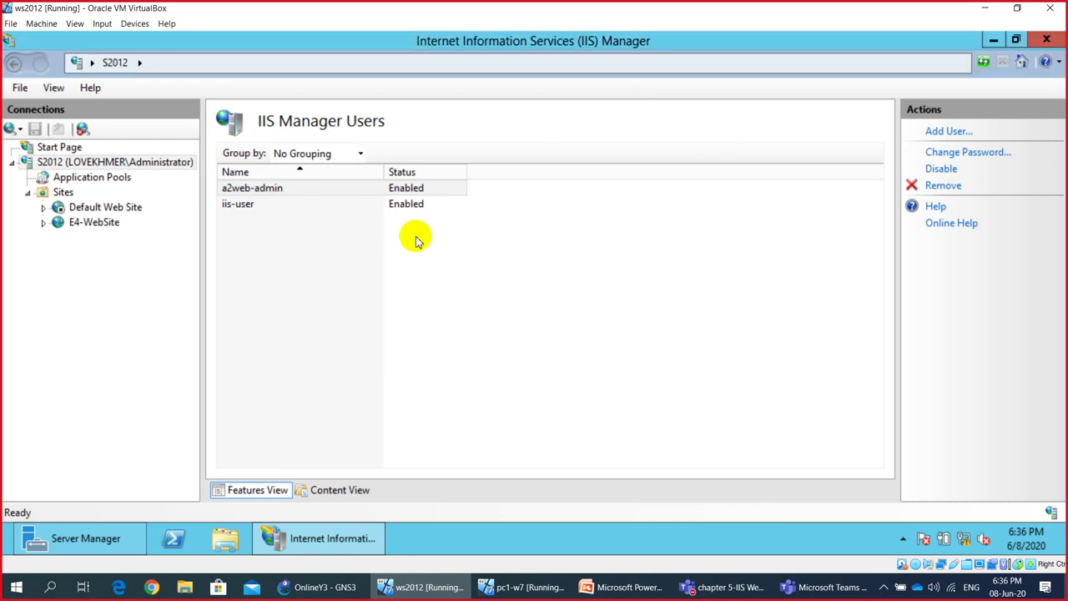
click(415, 194)
click(942, 185)
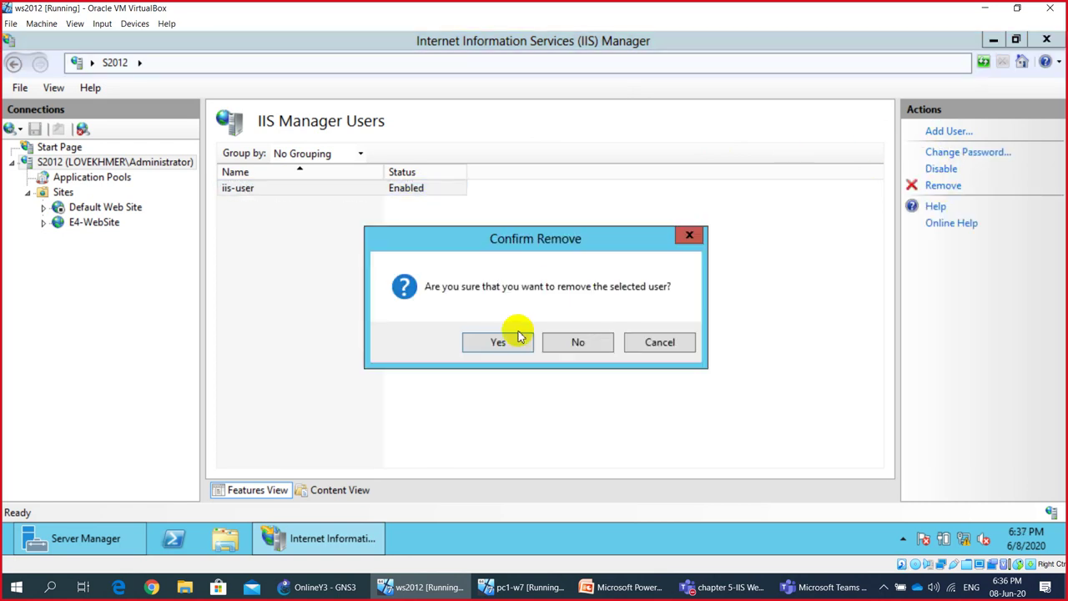
click(512, 348)
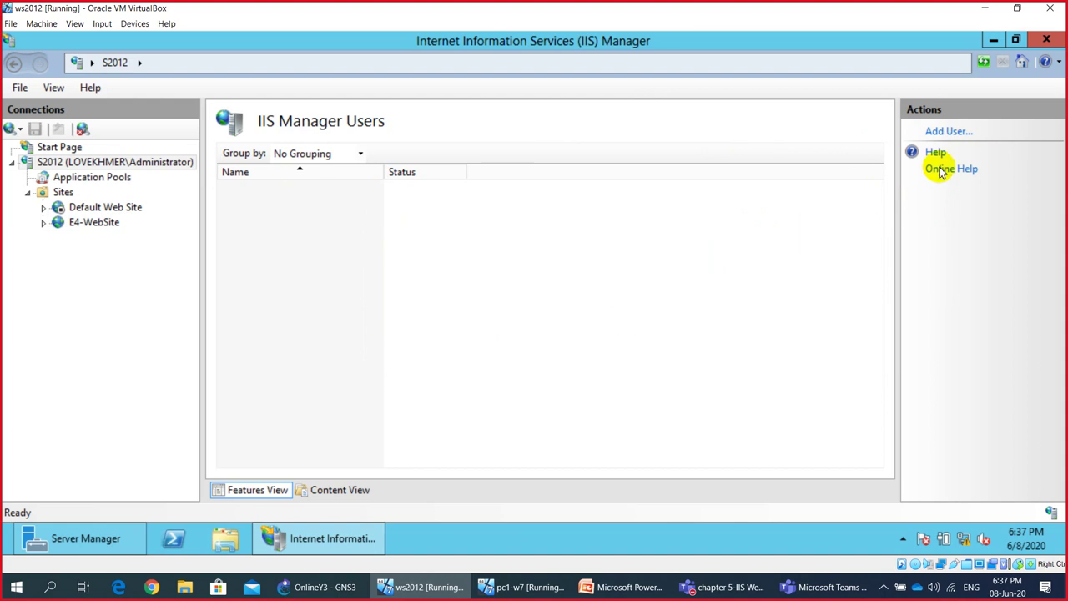
Add IIS Manager user e4web-admin with a confirmed password, then select it
click(946, 134)
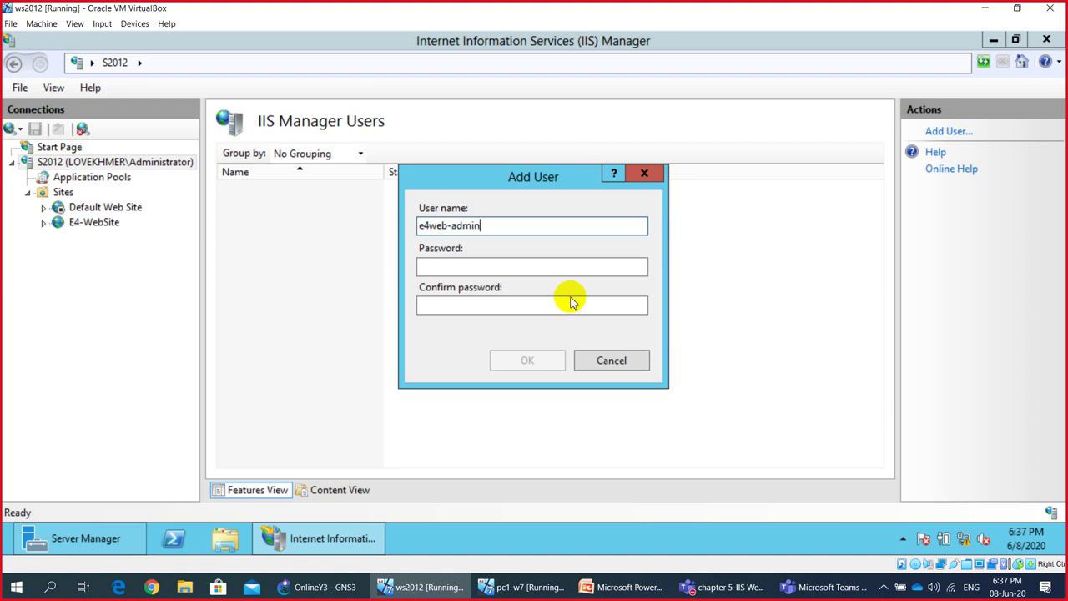
click(498, 267)
text(1)
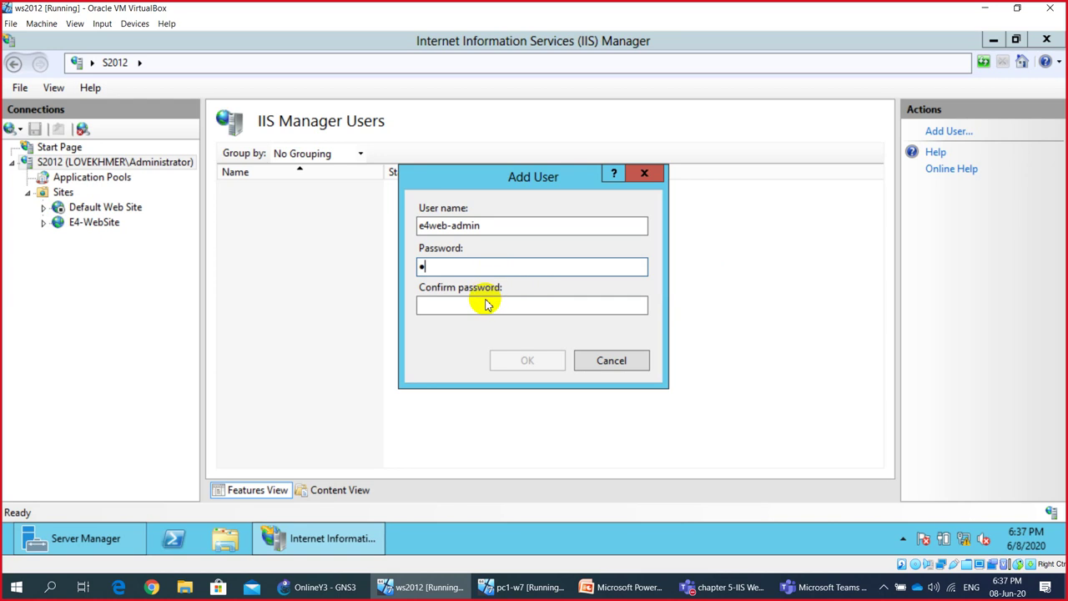
click(484, 307)
text(1)
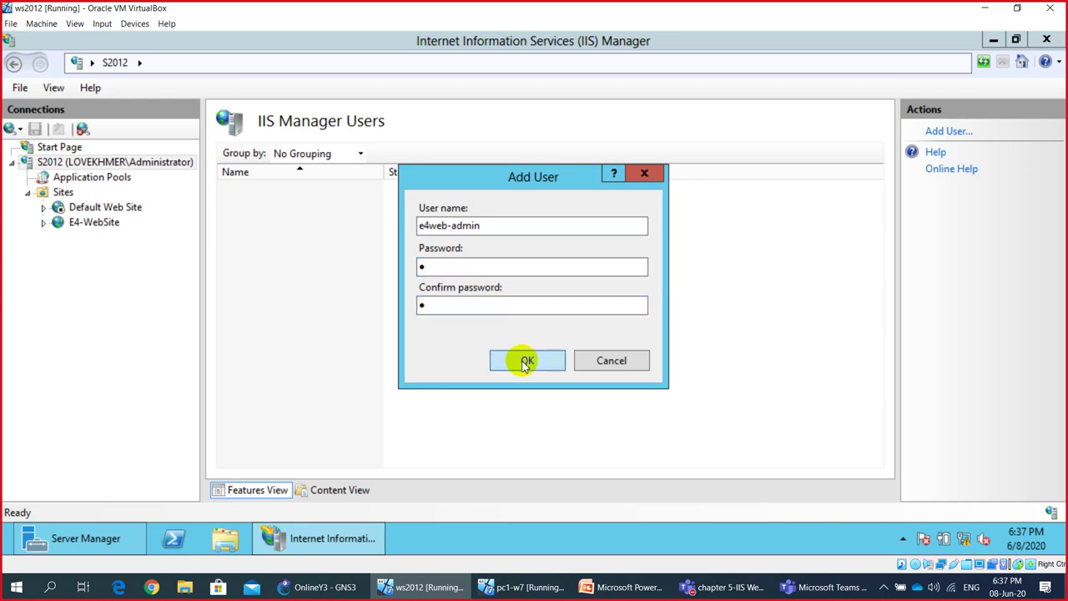
click(525, 360)
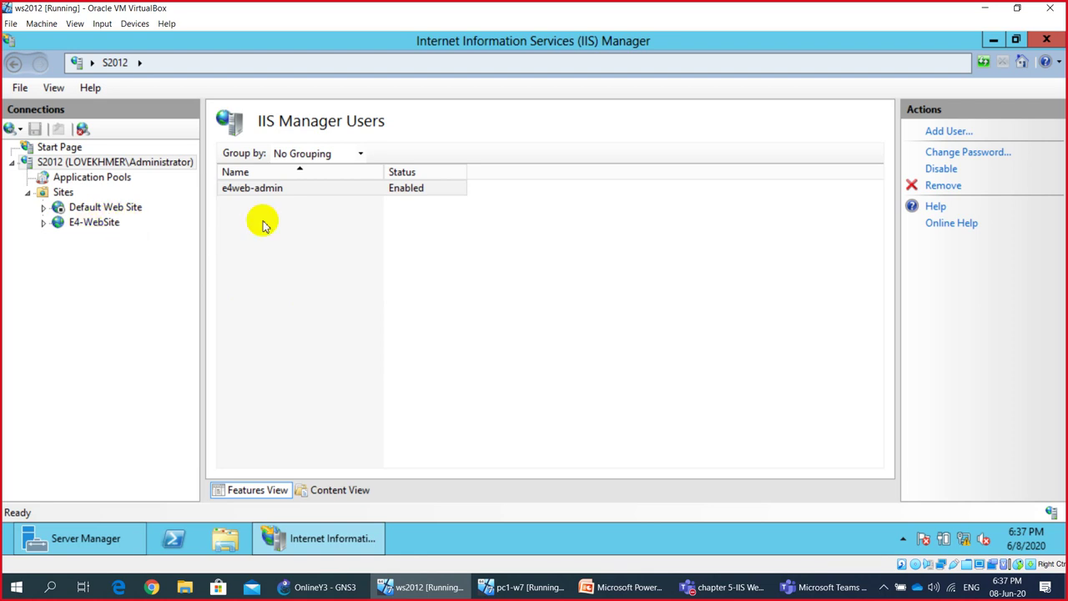
click(278, 192)
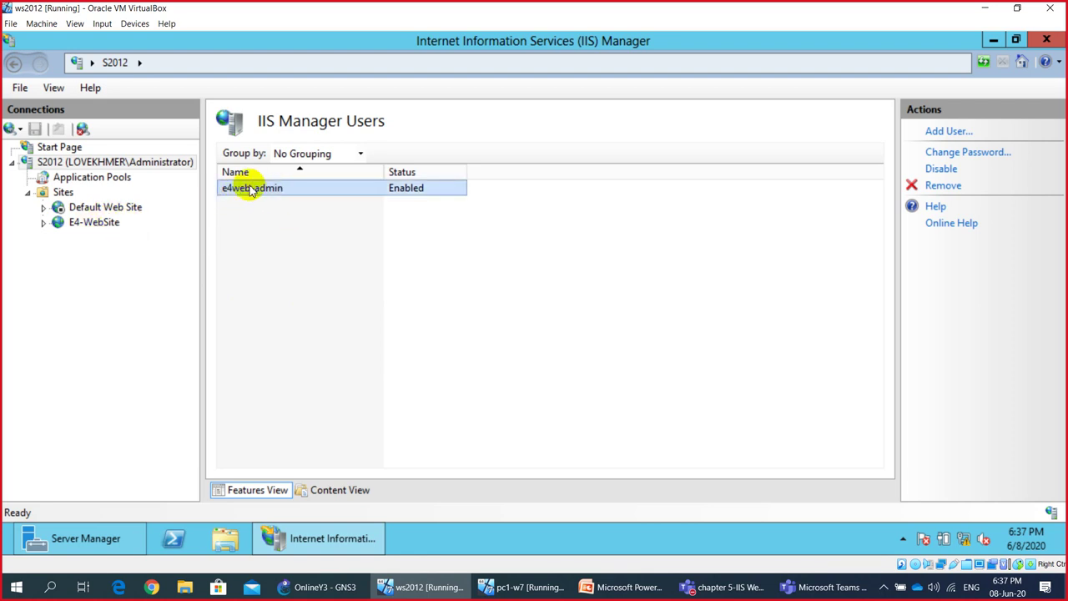
Open Default Web Site's IIS Manager Permissions and review the LOVEKHMER\a2u1 and e4u1 entries
click(125, 209)
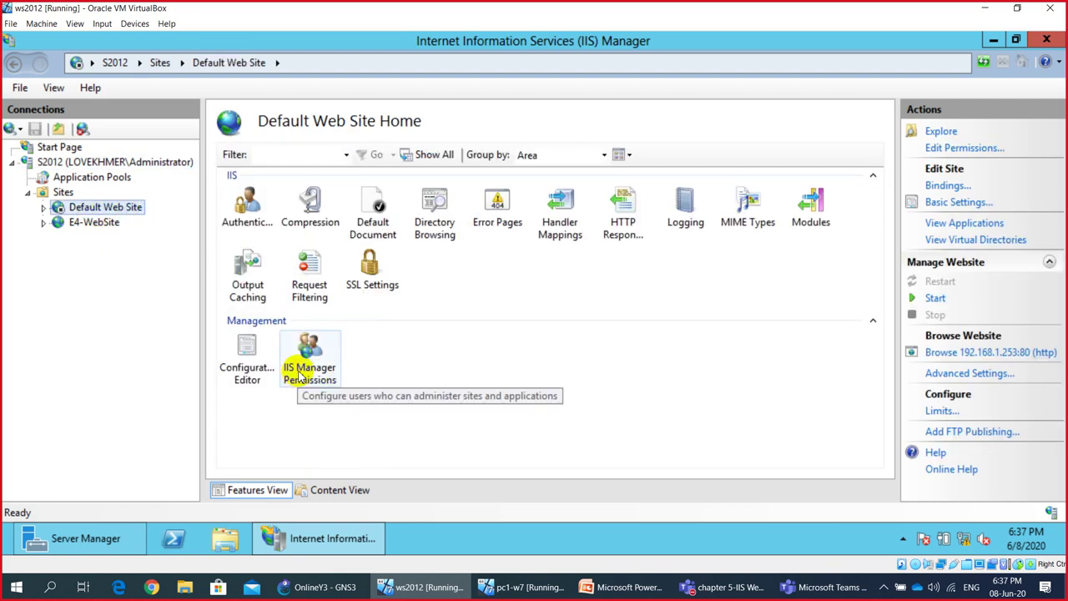
double_click(328, 346)
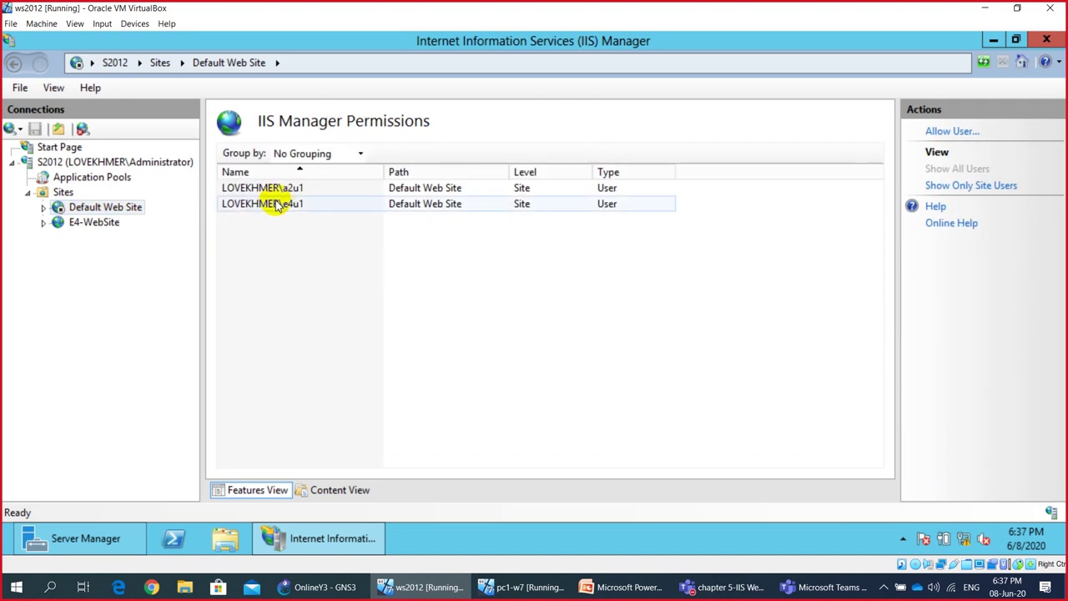
click(473, 188)
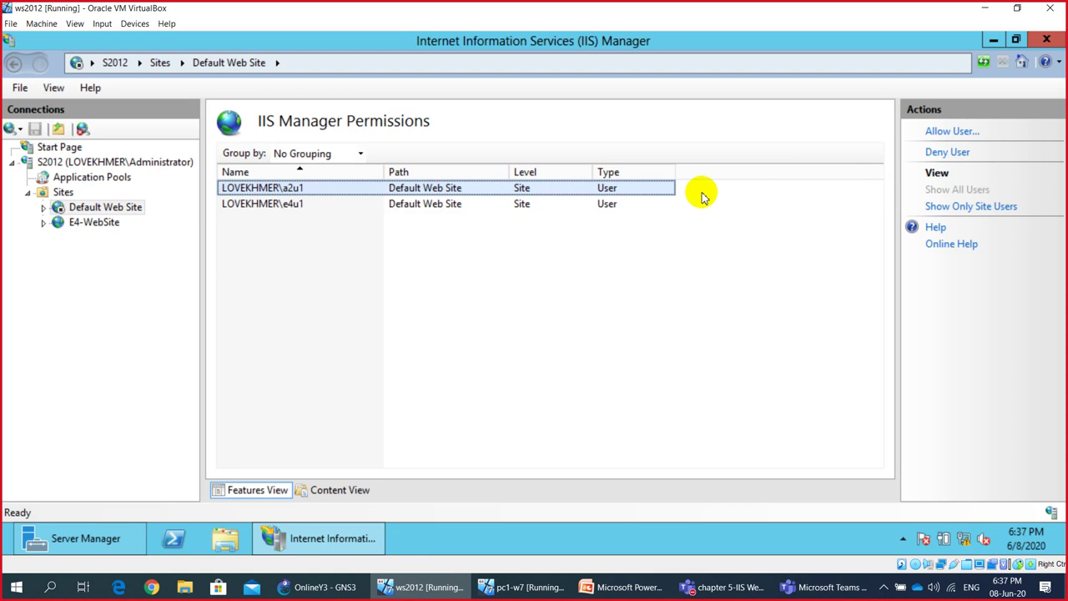
click(596, 207)
right_click(597, 211)
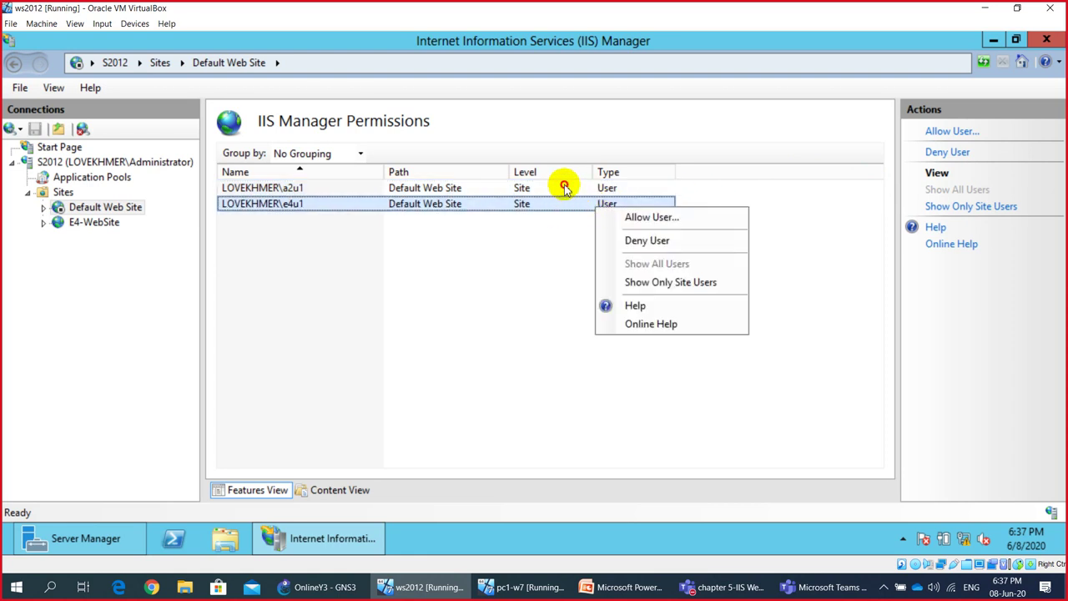
click(563, 191)
click(454, 206)
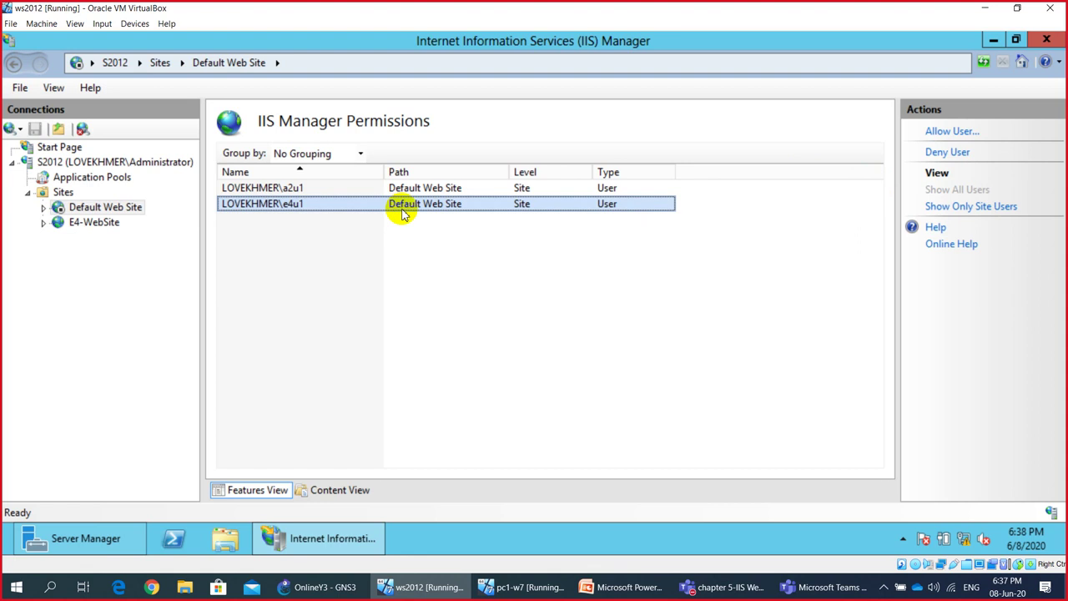
Allow IIS Manager user e4web-admin on Default Web Site
click(940, 133)
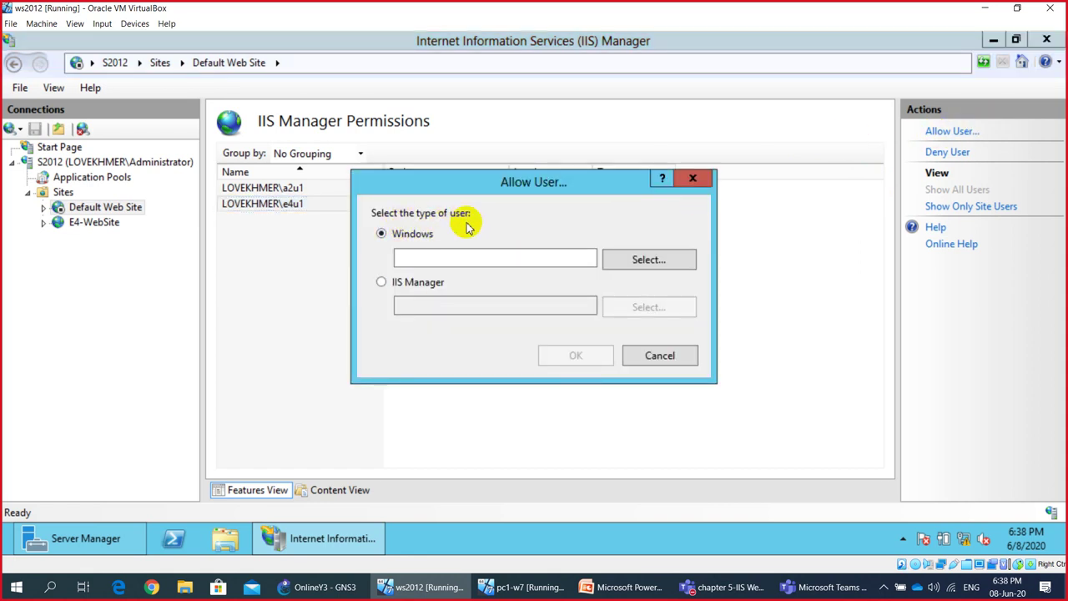
click(381, 284)
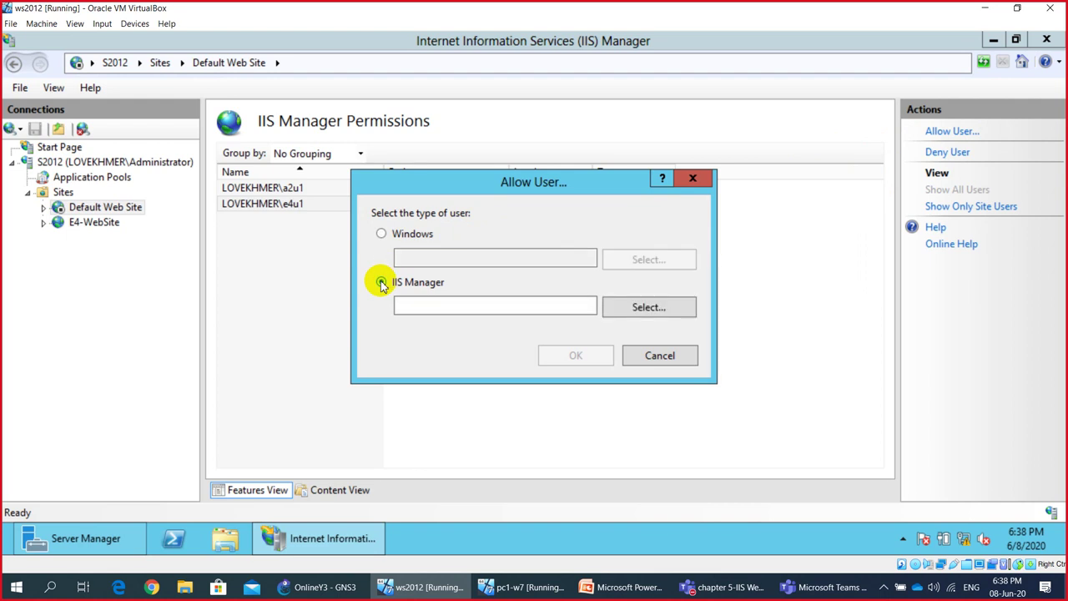
click(643, 309)
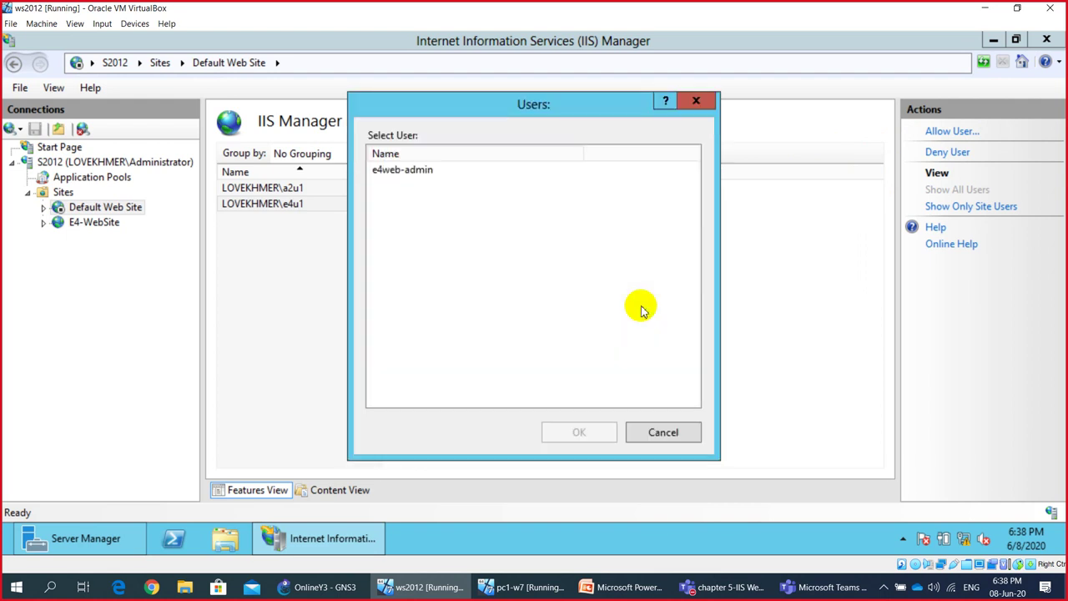
click(390, 171)
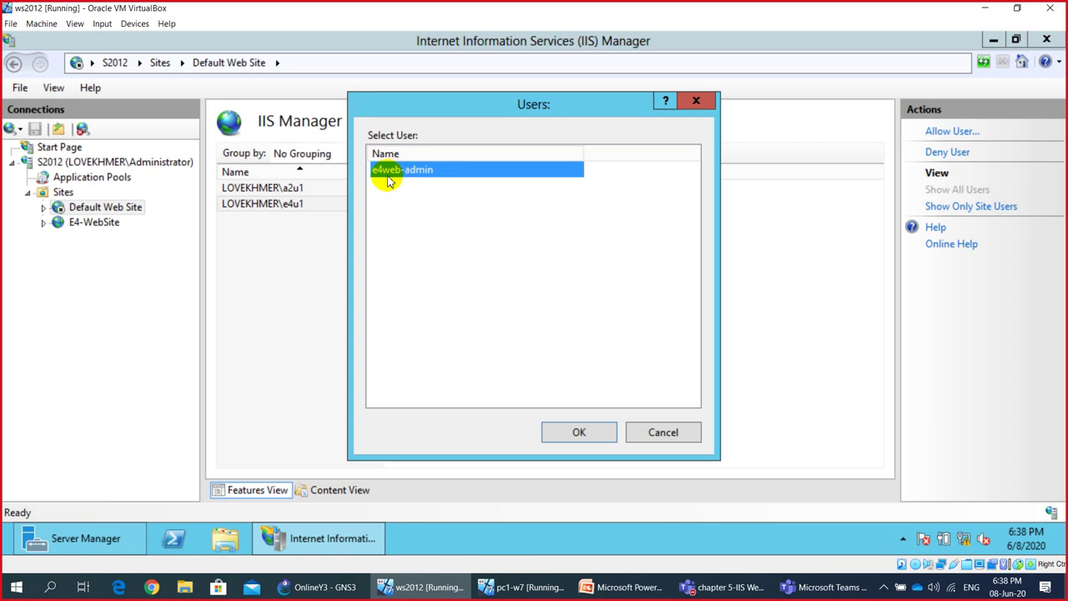
click(581, 435)
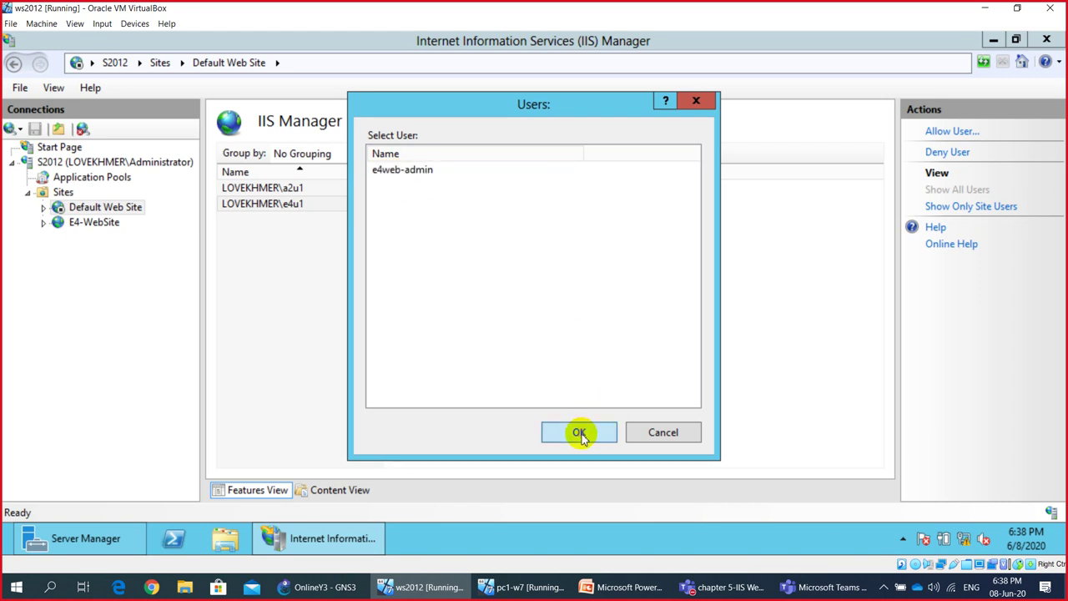
click(579, 359)
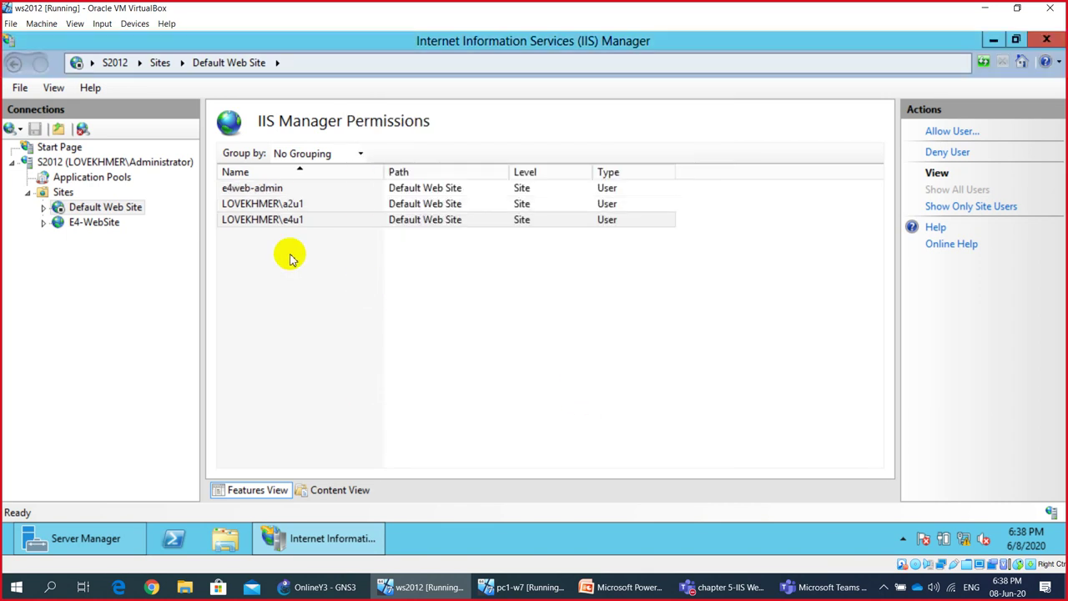
click(250, 191)
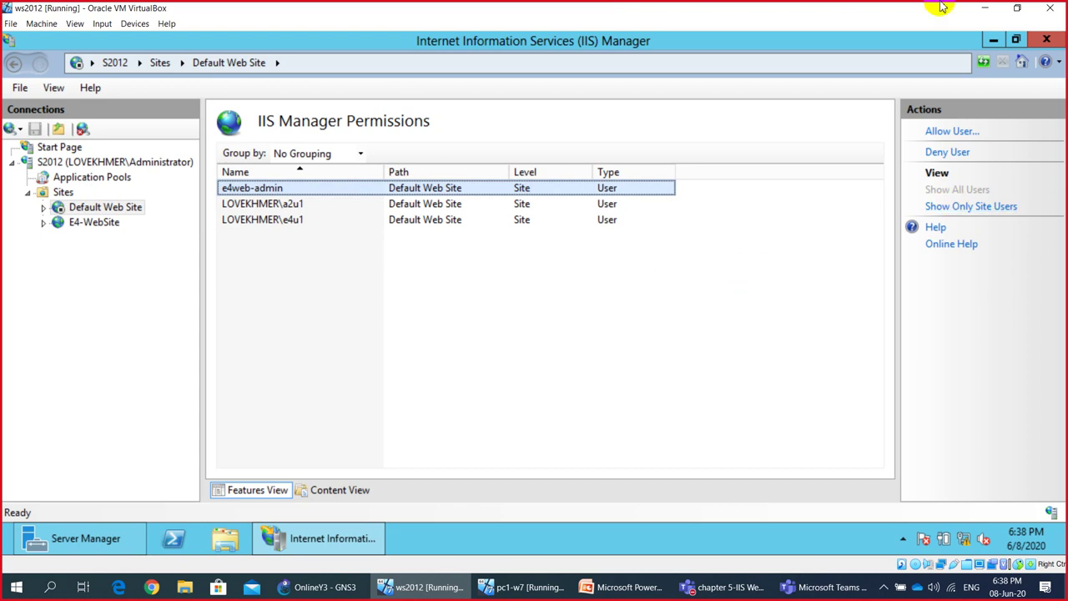
Reshare Desktop Screen #1 in Teams and bring the pc1-w7 client window forward
click(729, 591)
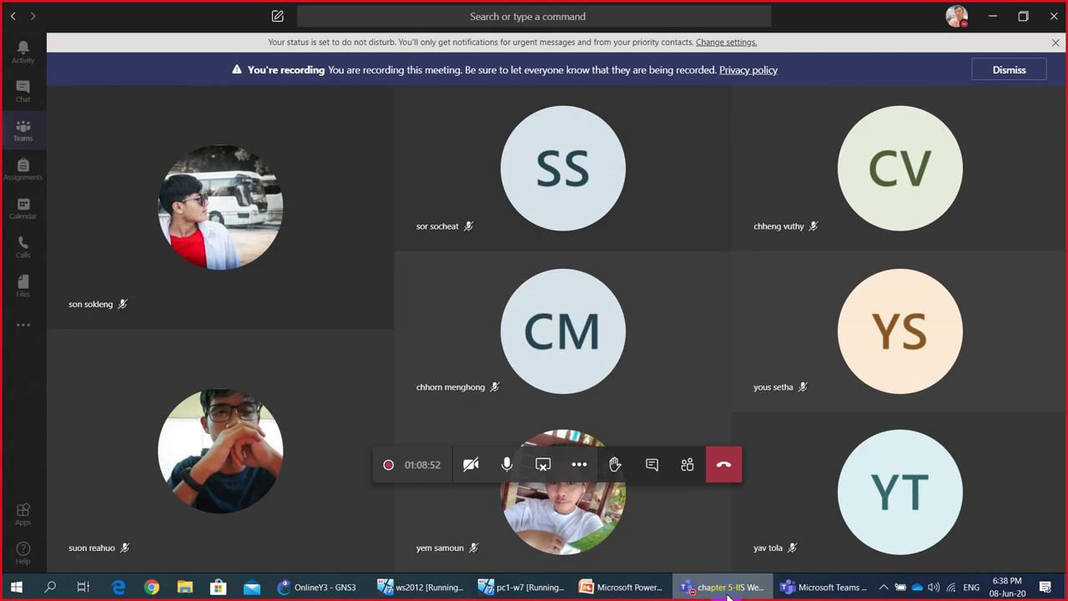
click(543, 468)
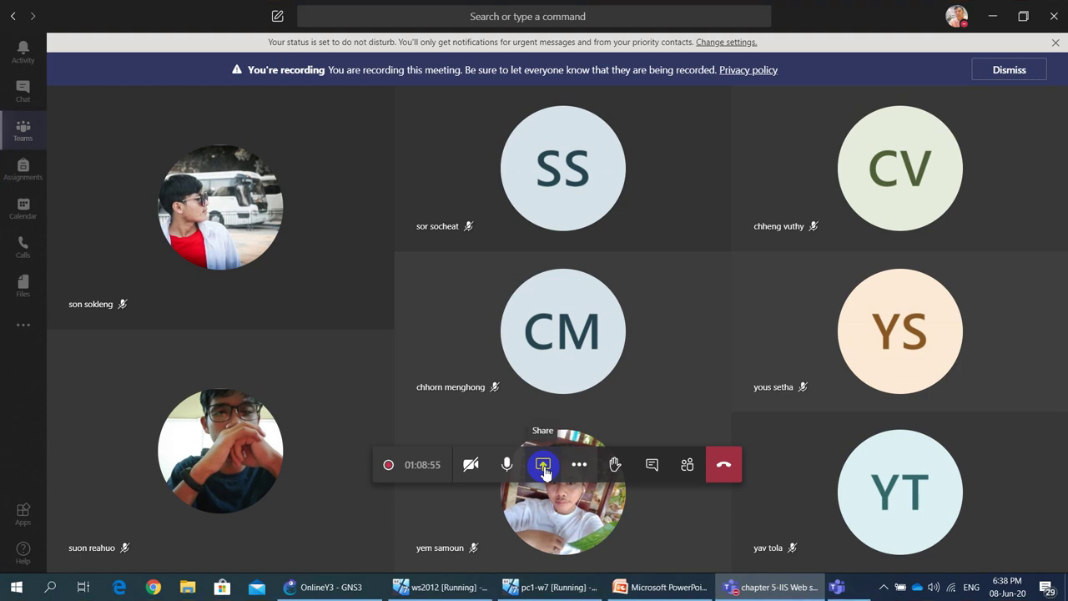
click(544, 468)
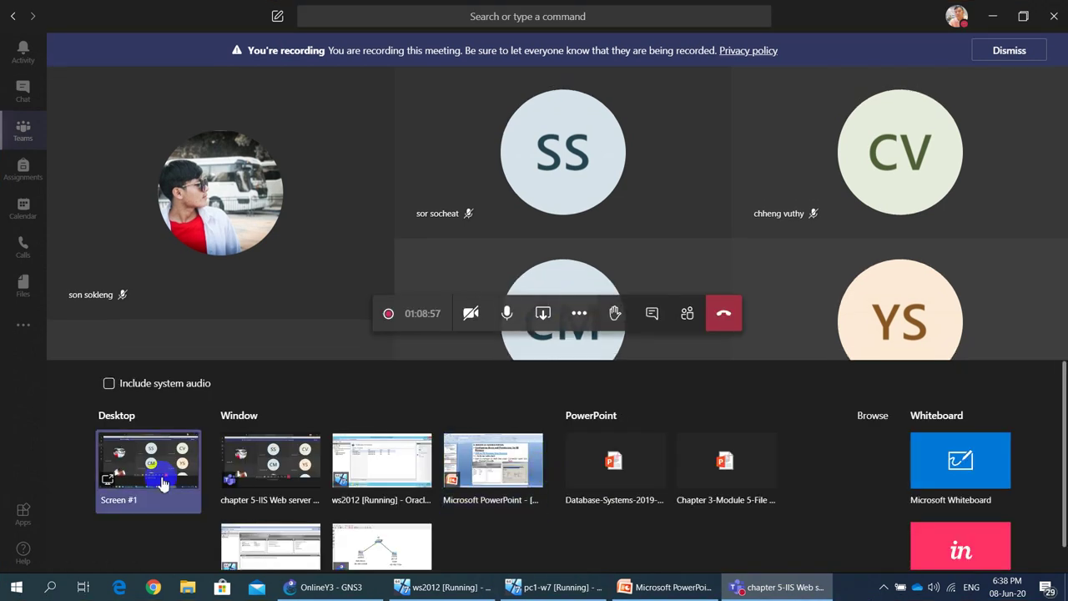
click(142, 472)
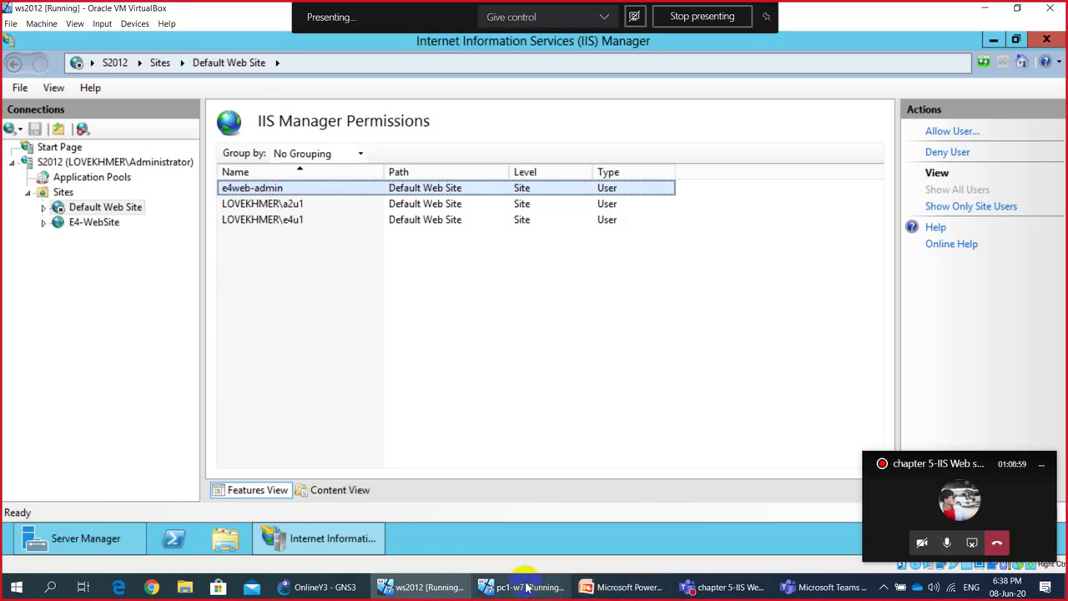
click(528, 588)
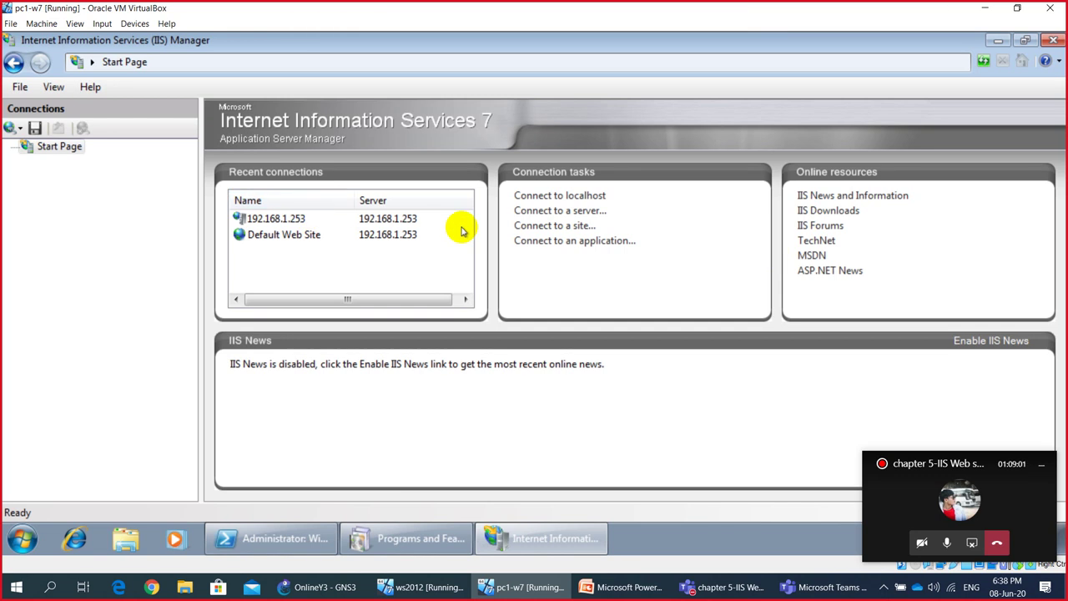
Start a Connect to Site for server 192.168.1.253 and site Default Web Site
click(1038, 469)
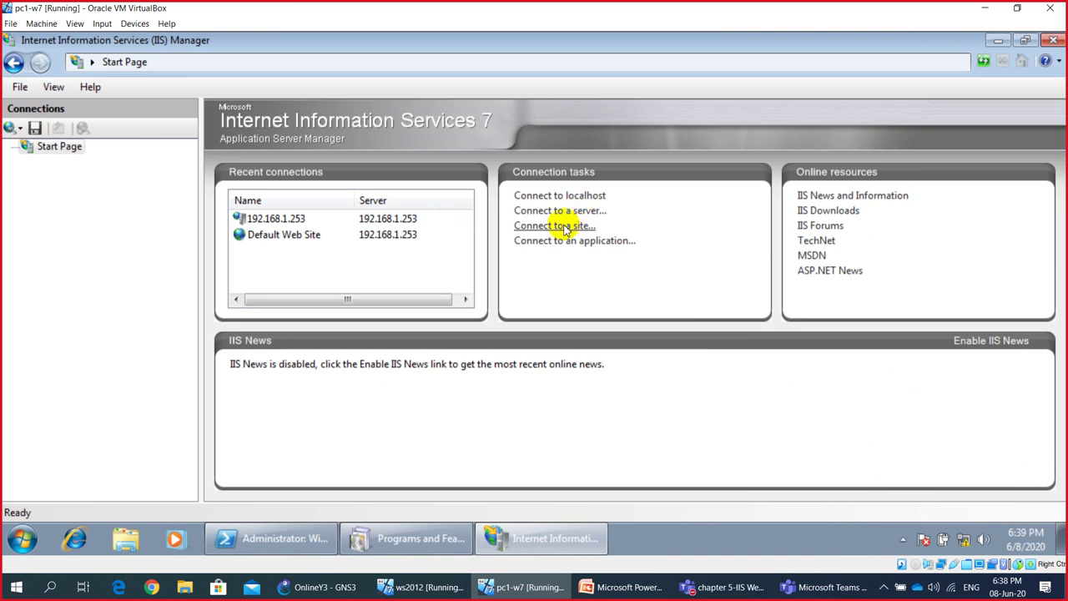
click(565, 229)
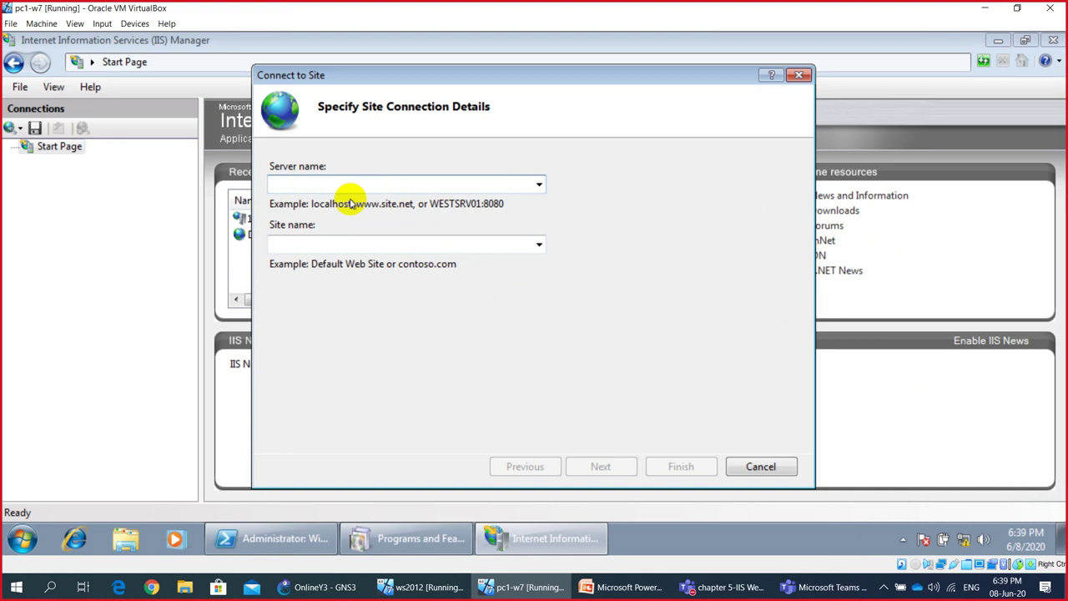
click(540, 187)
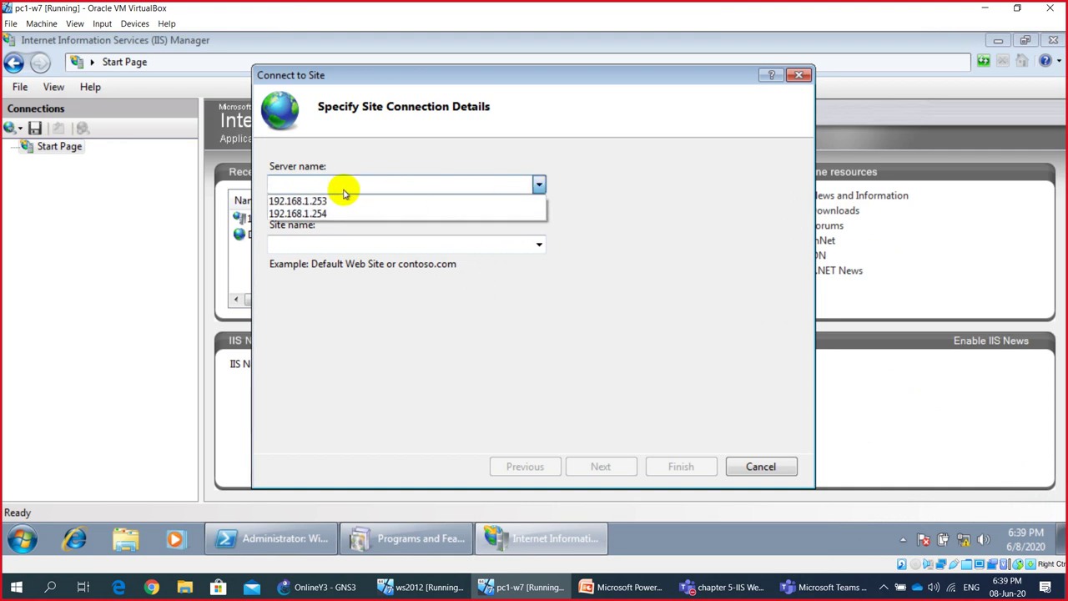
click(329, 201)
click(317, 247)
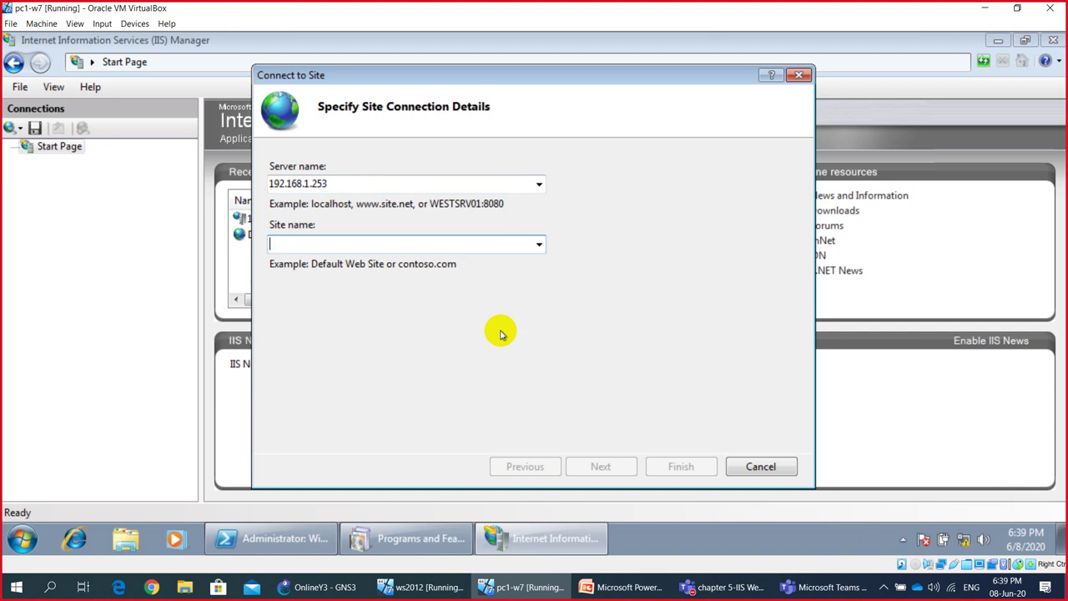
text(D)
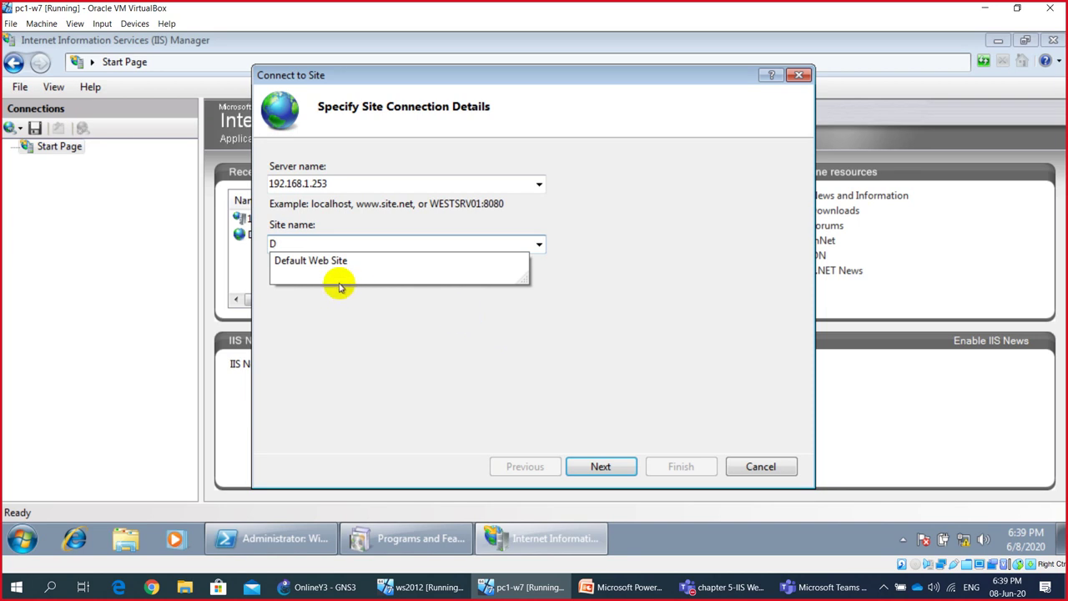
click(329, 263)
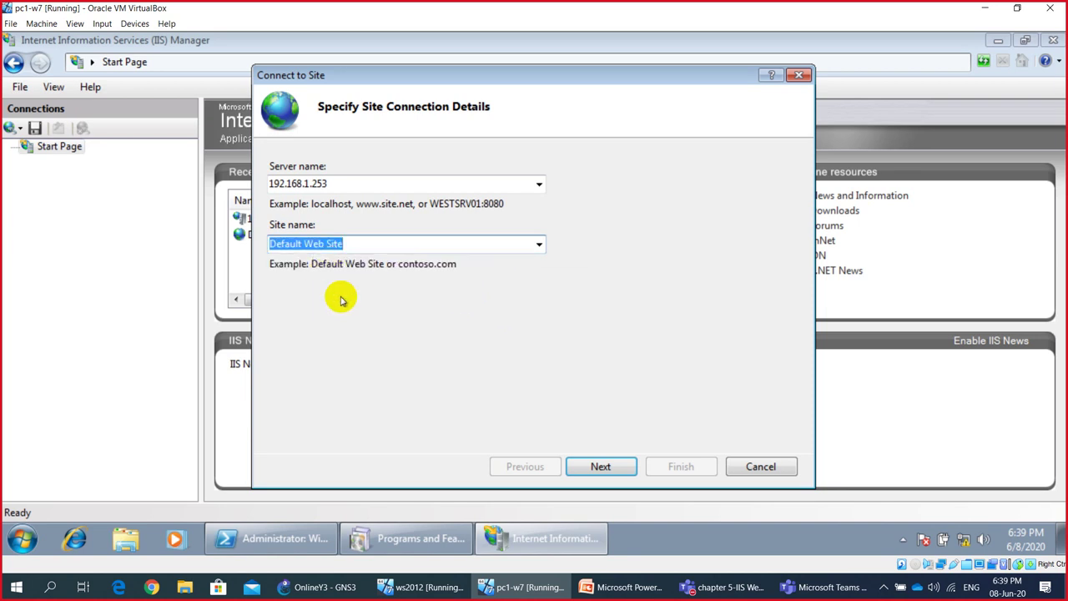
click(600, 467)
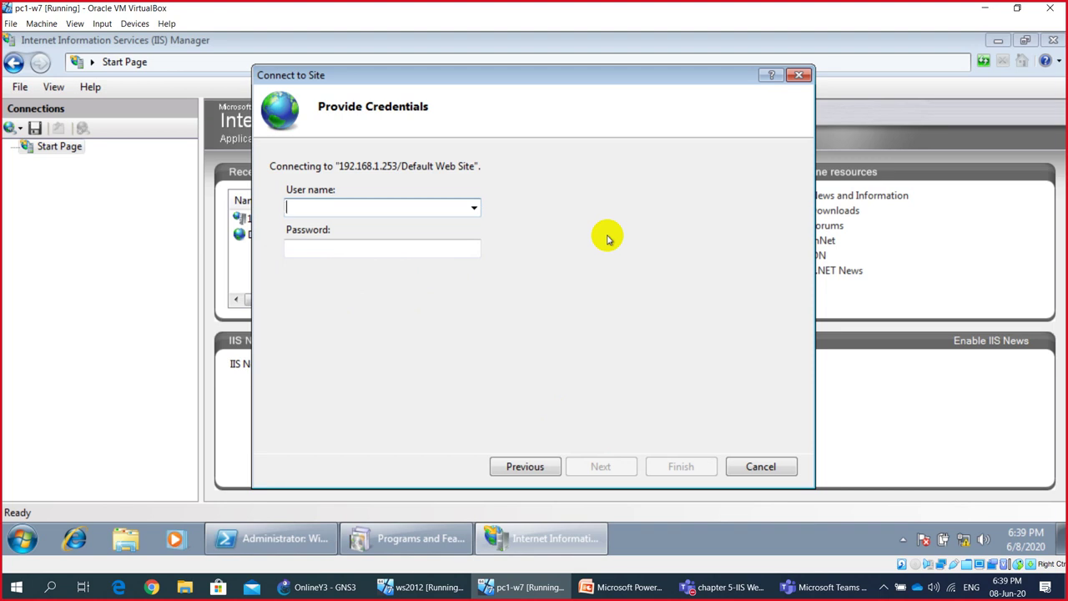
Enter user name e4web-admin and its password to create the connection
text(e4)
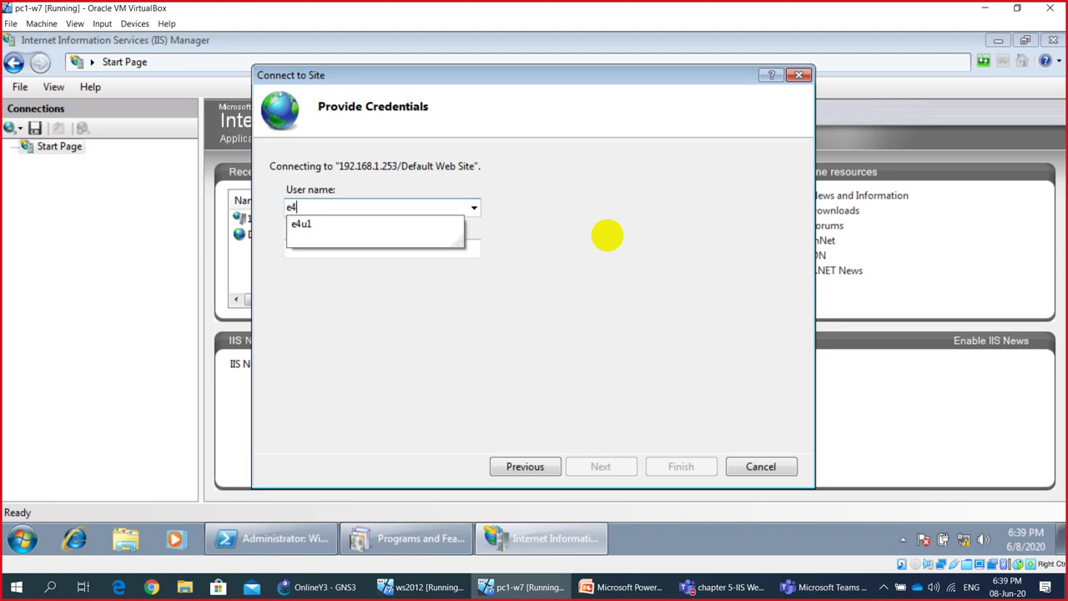
text(web-admin)
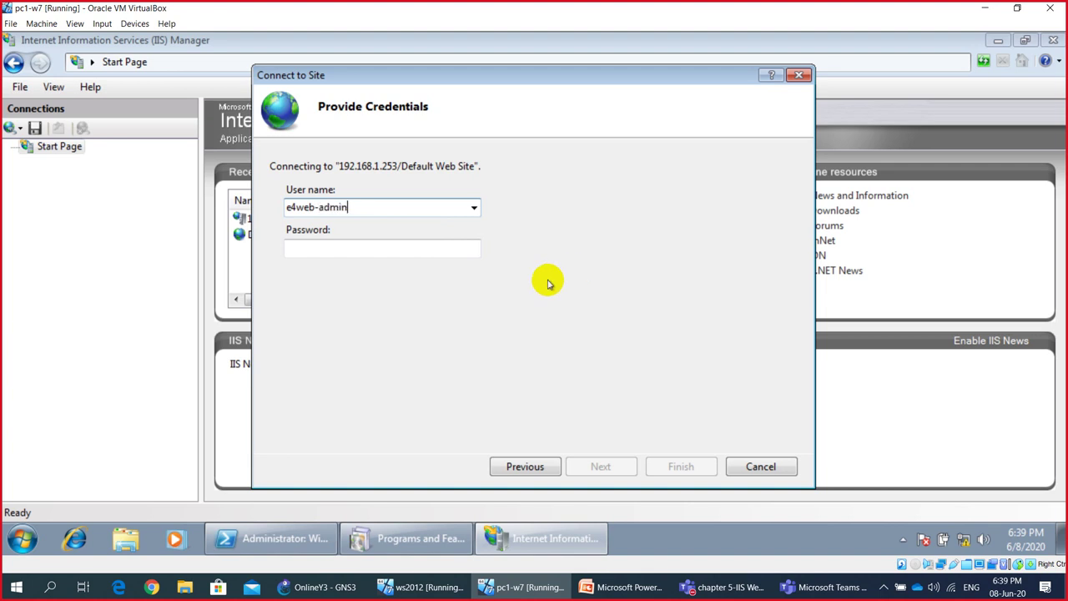
click(466, 257)
text(1)
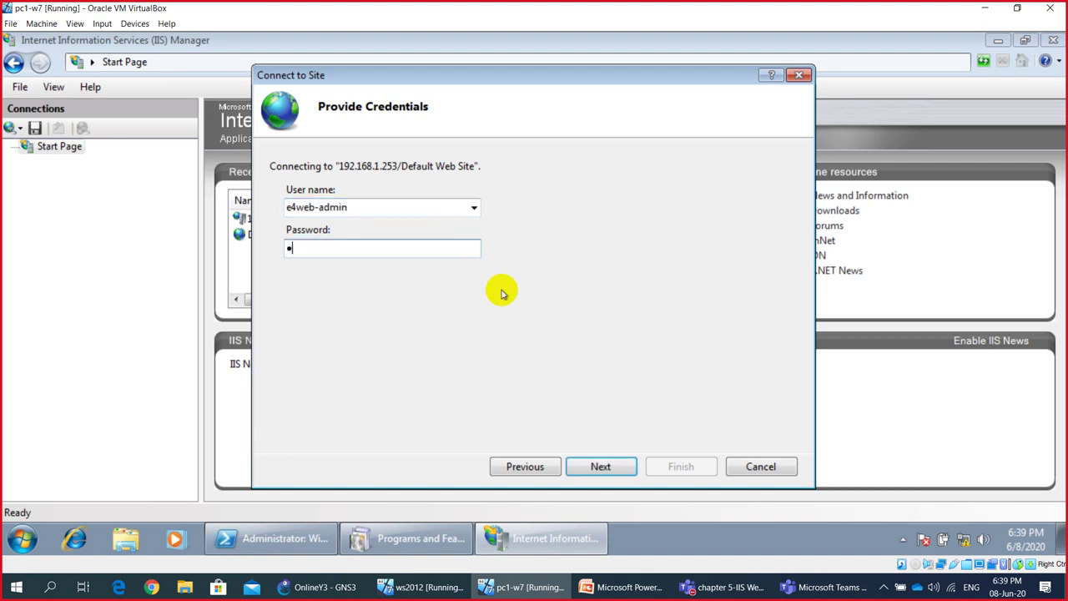
click(601, 467)
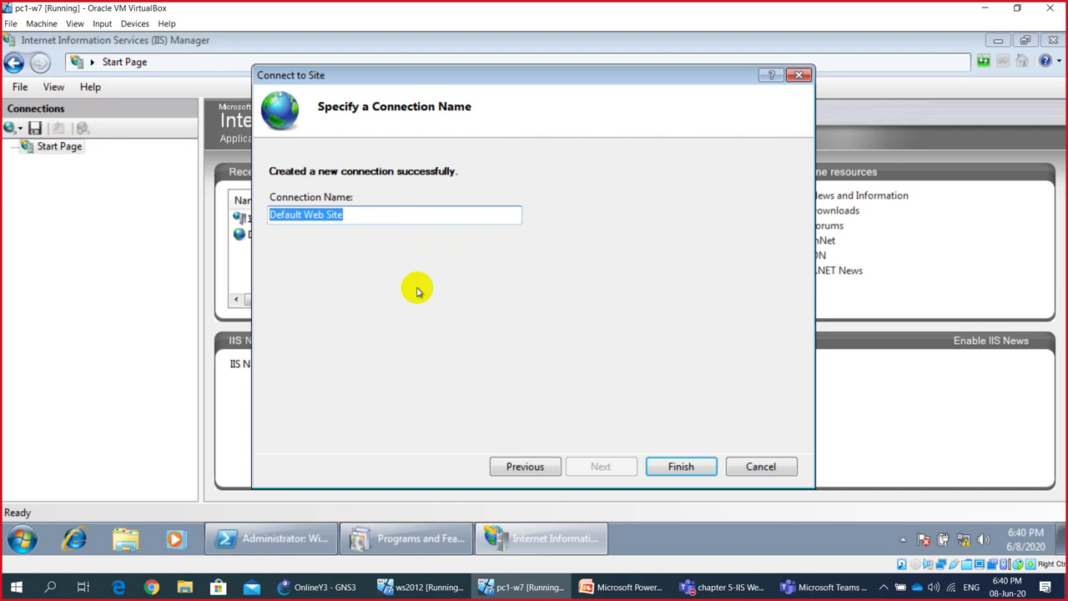
Finish the wizard and browse Default Document, Handler Mappings and HTTP Response Headers on Default Web Site
click(678, 467)
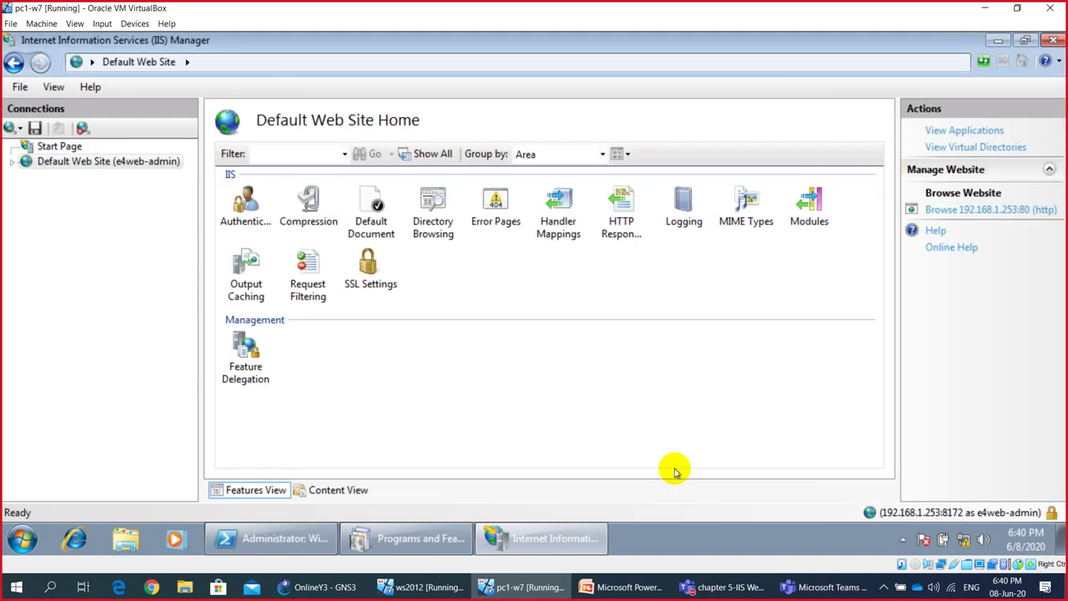
click(95, 162)
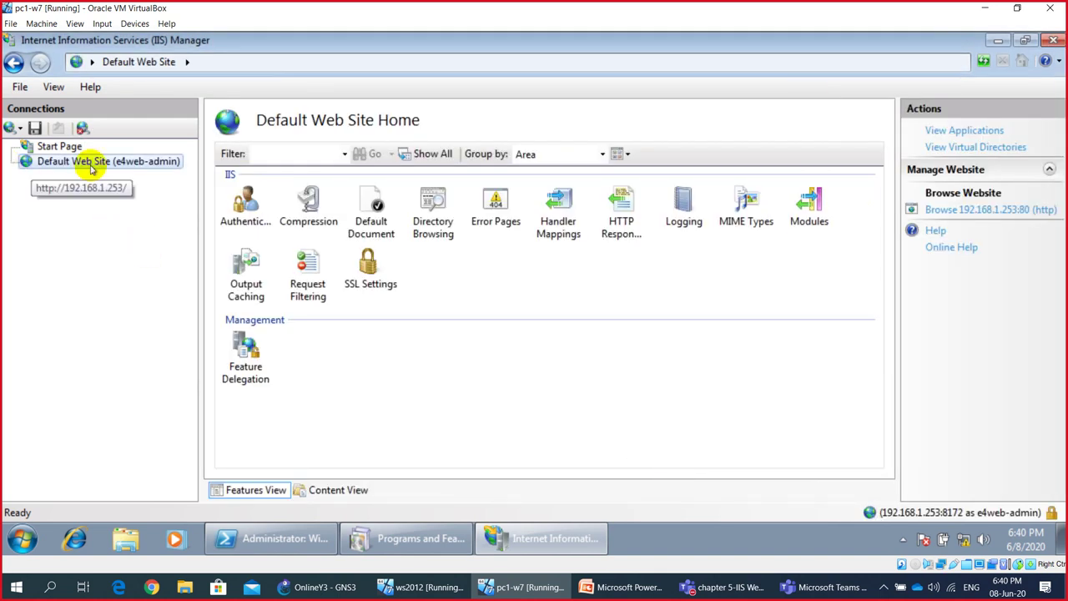
click(379, 213)
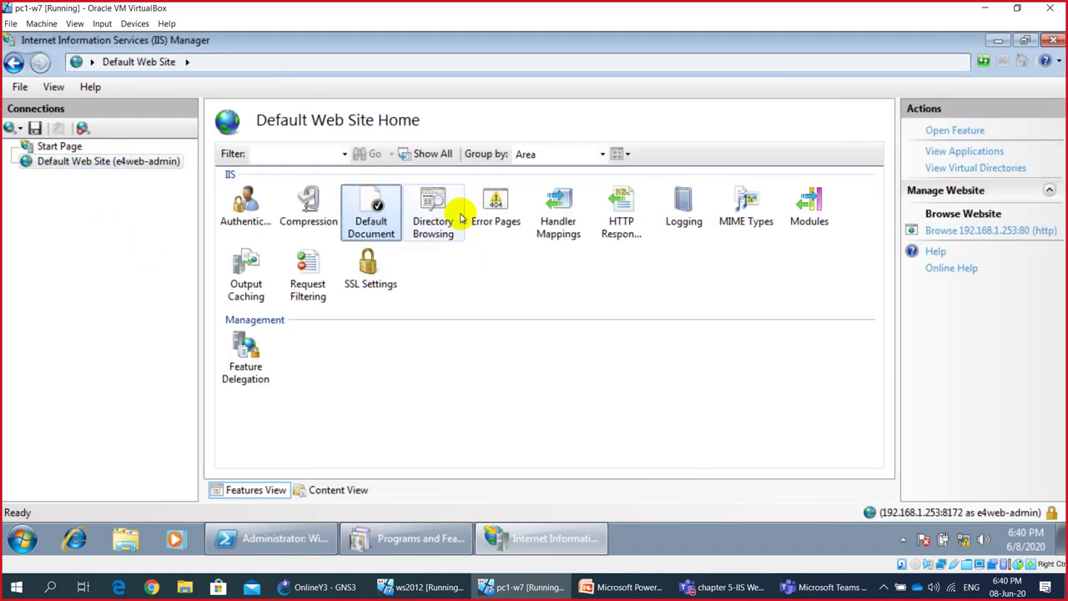
click(560, 211)
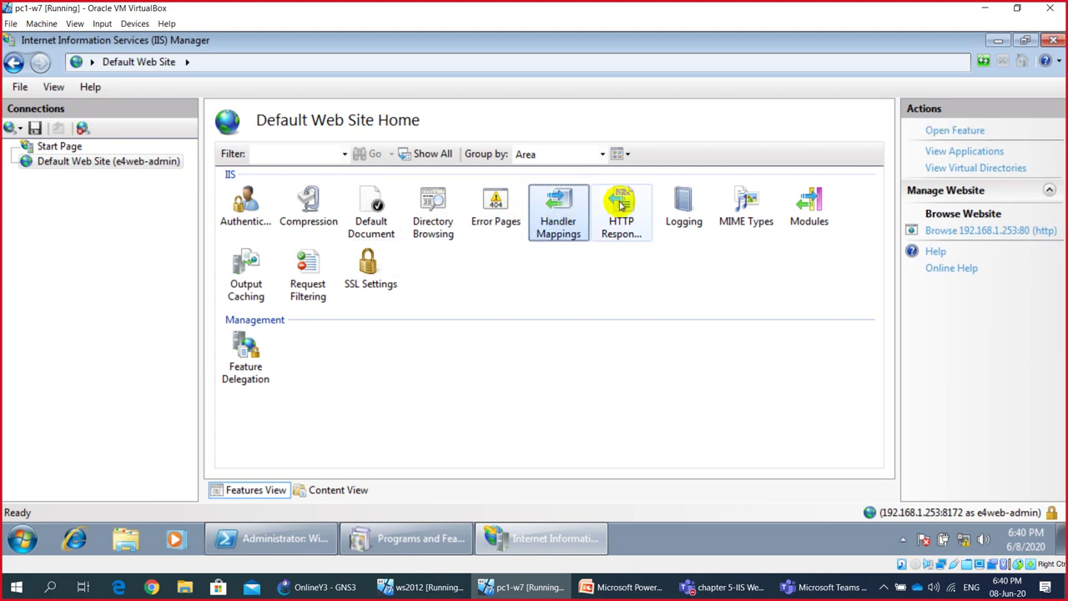
click(620, 205)
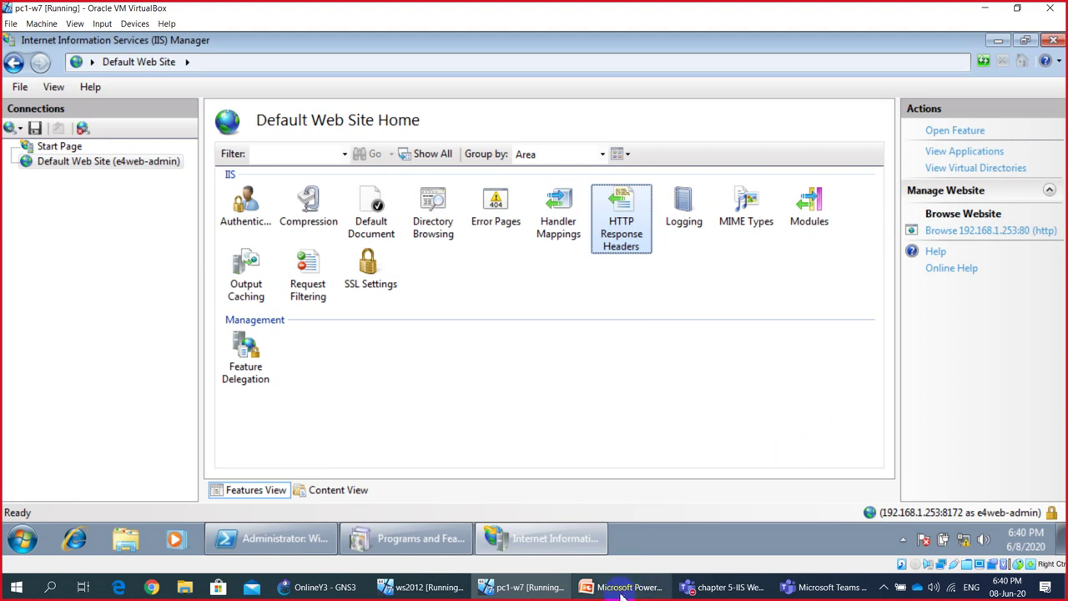
Share Desktop Screen #1 from the Teams meeting window
click(750, 594)
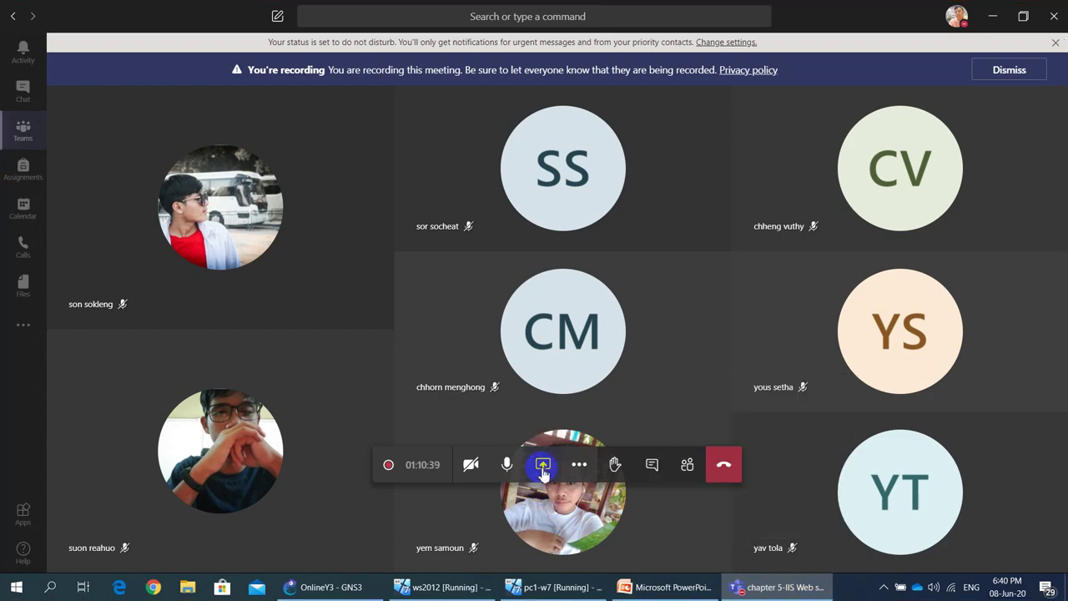
click(543, 466)
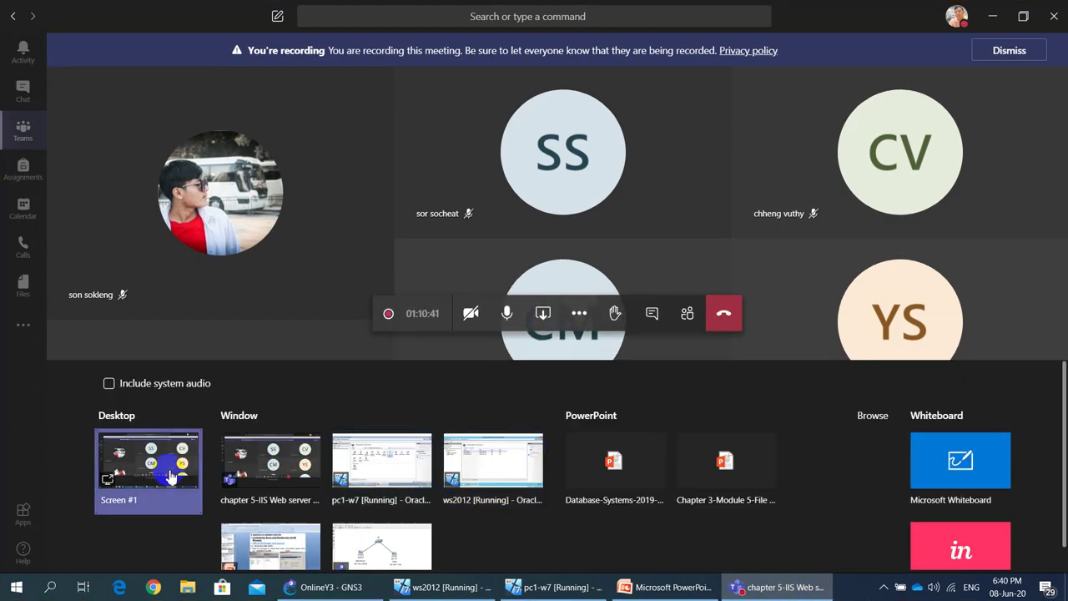
click(171, 476)
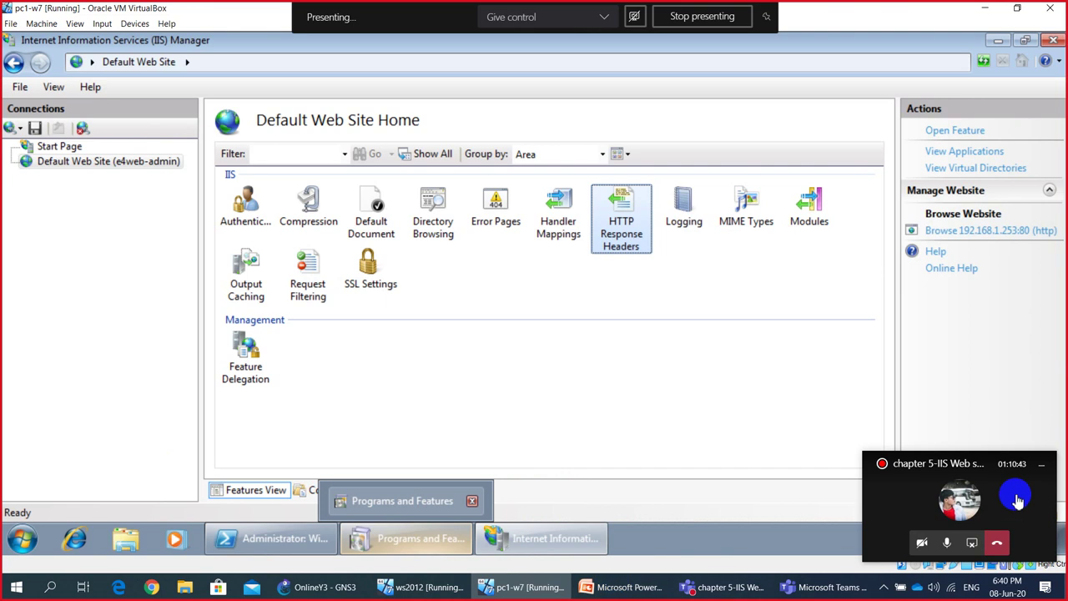
Bring up the Chapter 5-IIS Web Server deck and advance from slide 66 to slide 71
click(625, 590)
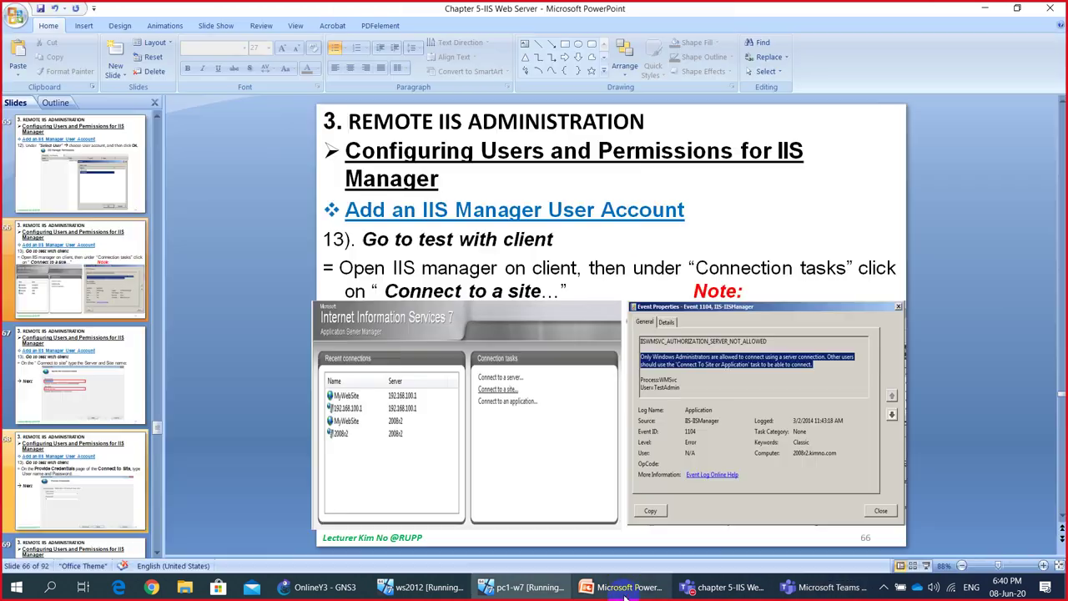
scroll(953, 297, down, 2)
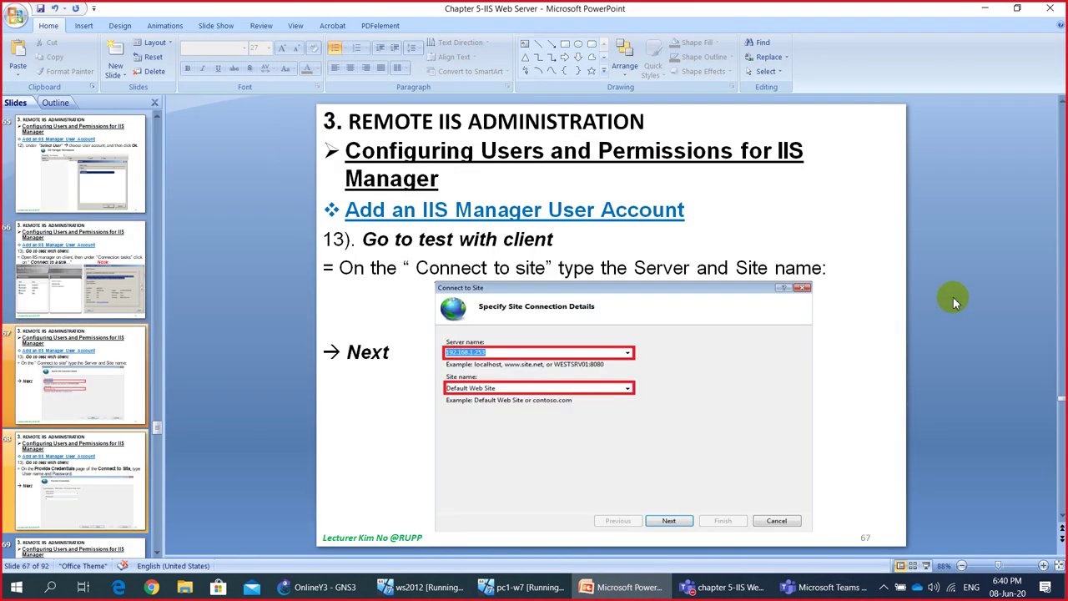
scroll(955, 302, down, 2)
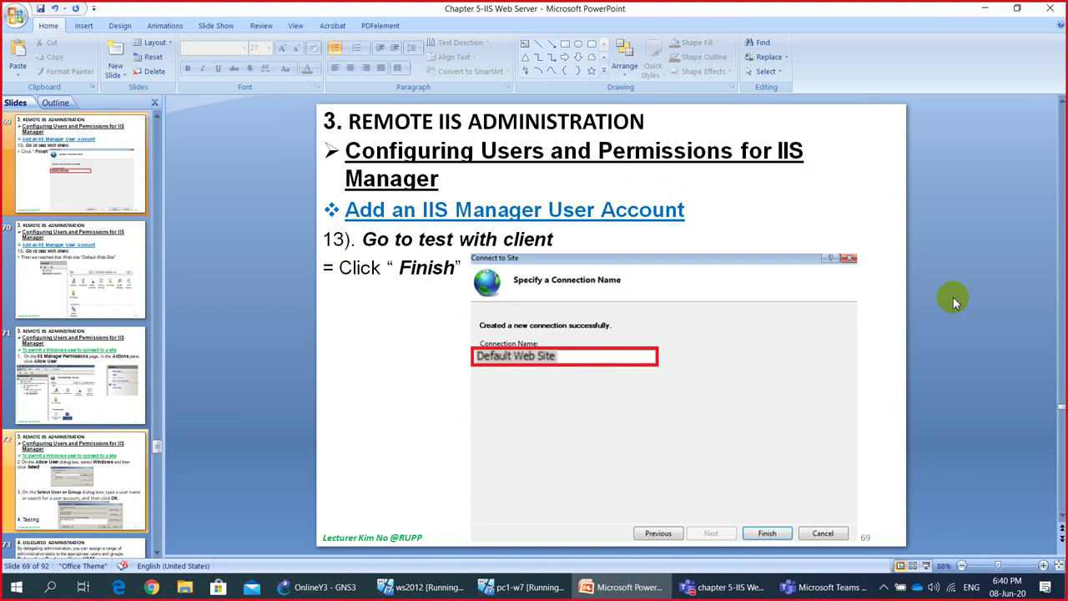
scroll(954, 296, down, 1)
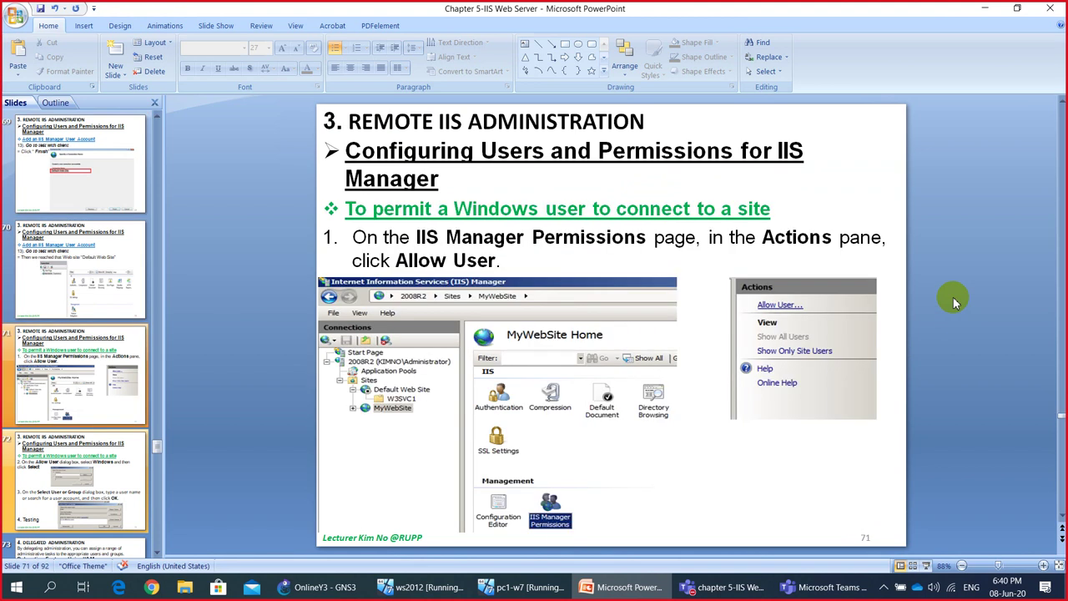
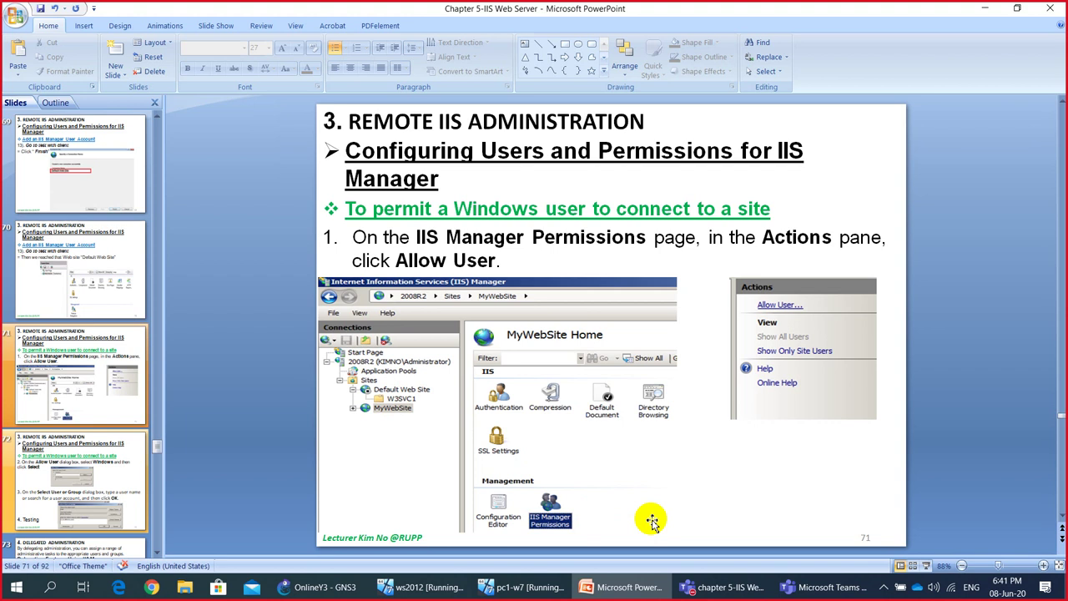
Scroll the deck to slide 72 on Allow User, Select User and Testing, then return to Teams
scroll(652, 521, down, 1)
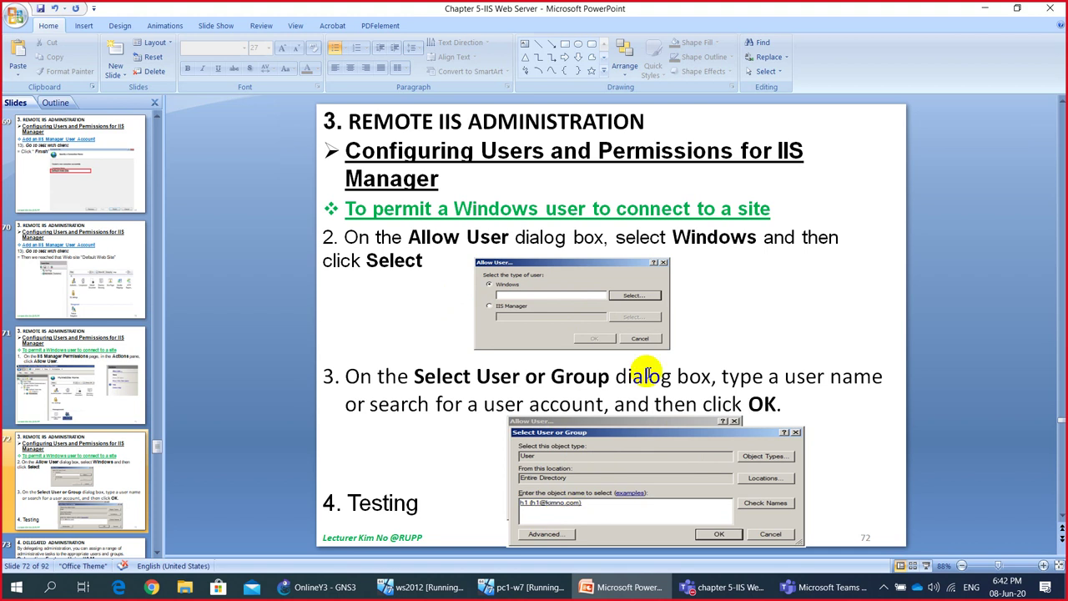
scroll(647, 373, down, 1)
scroll(634, 372, up, 1)
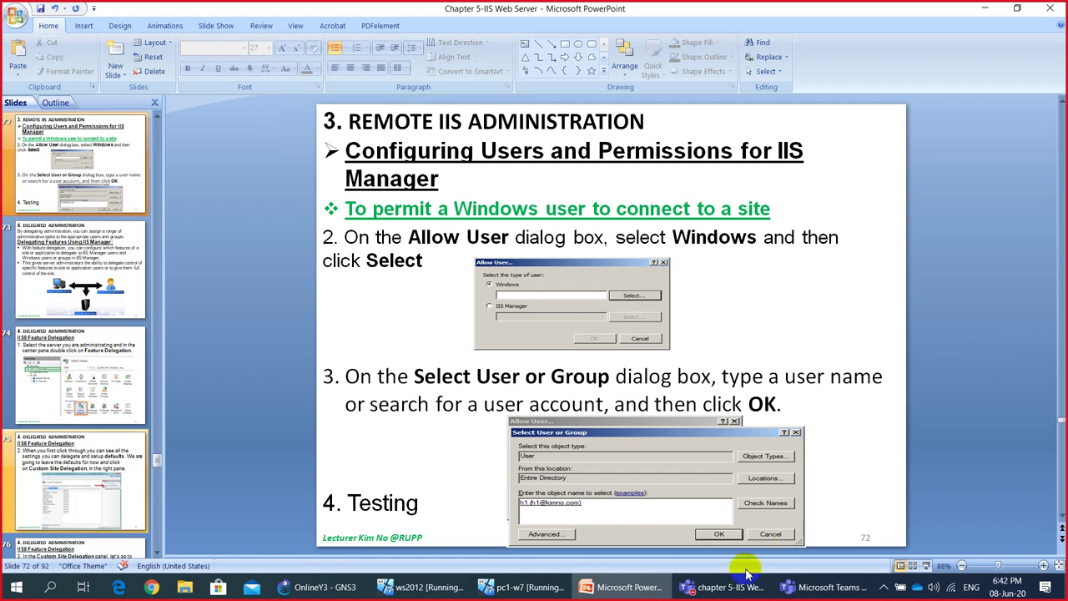
click(729, 590)
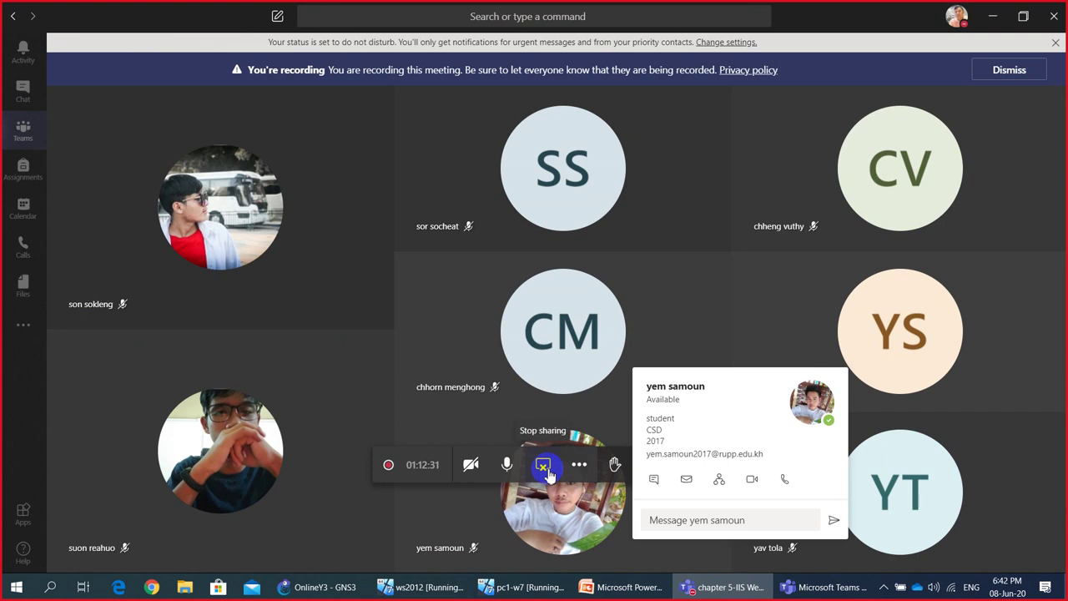
Restart sharing with Desktop Screen #1 and bring the ws2012 VM's IIS Manager forward
click(543, 470)
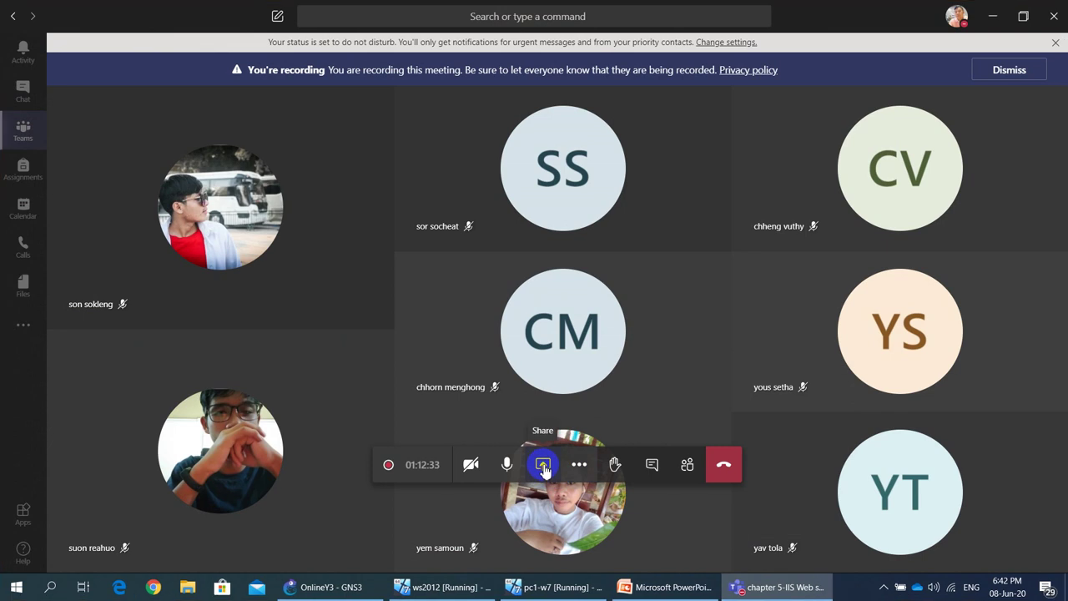
click(543, 470)
click(158, 459)
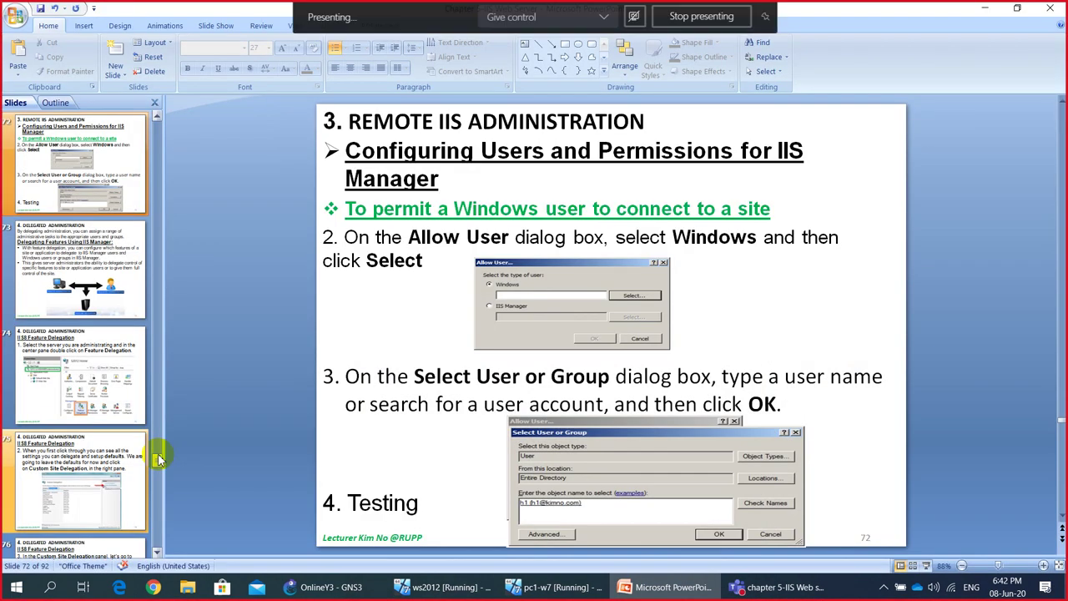
click(405, 588)
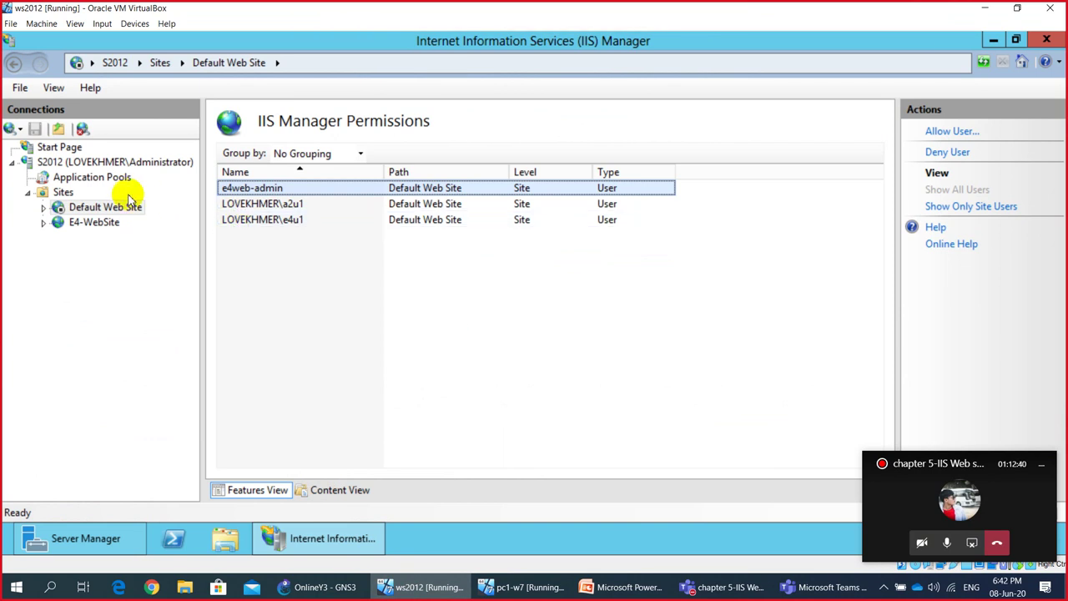
click(77, 162)
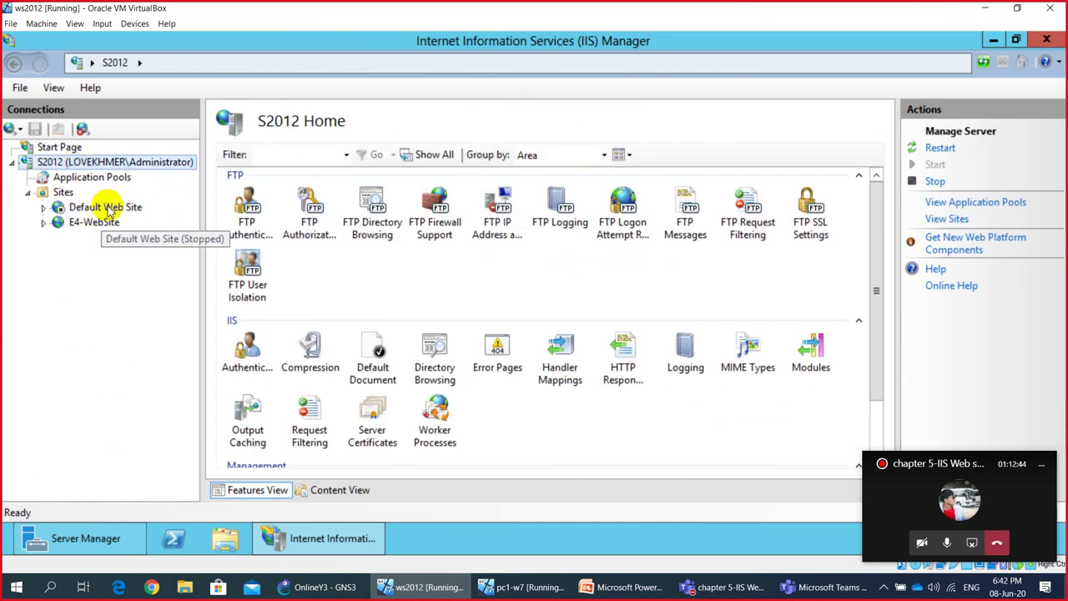
click(107, 209)
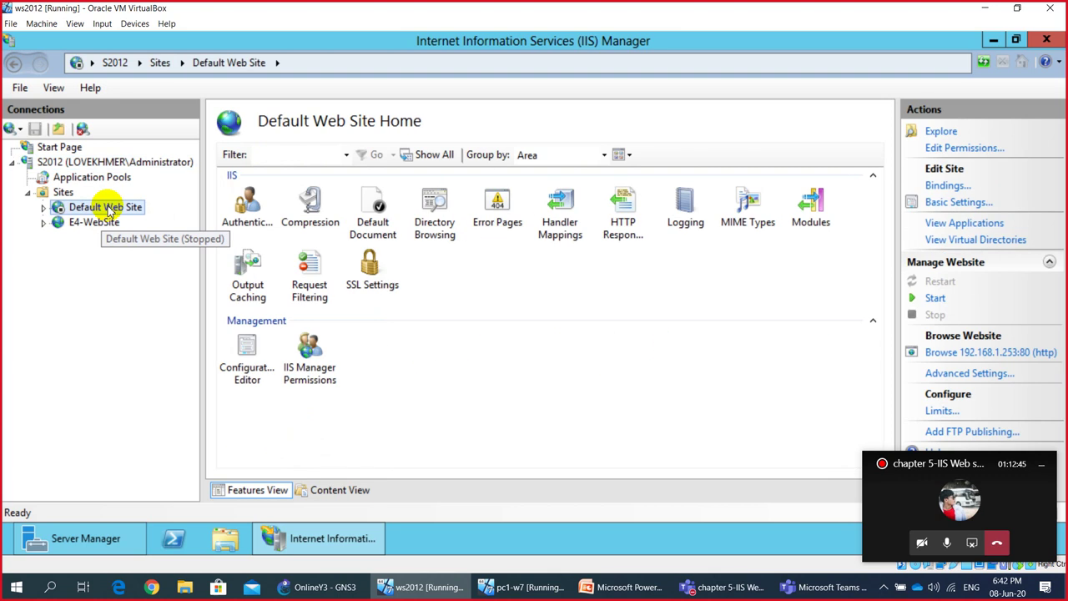
double_click(310, 374)
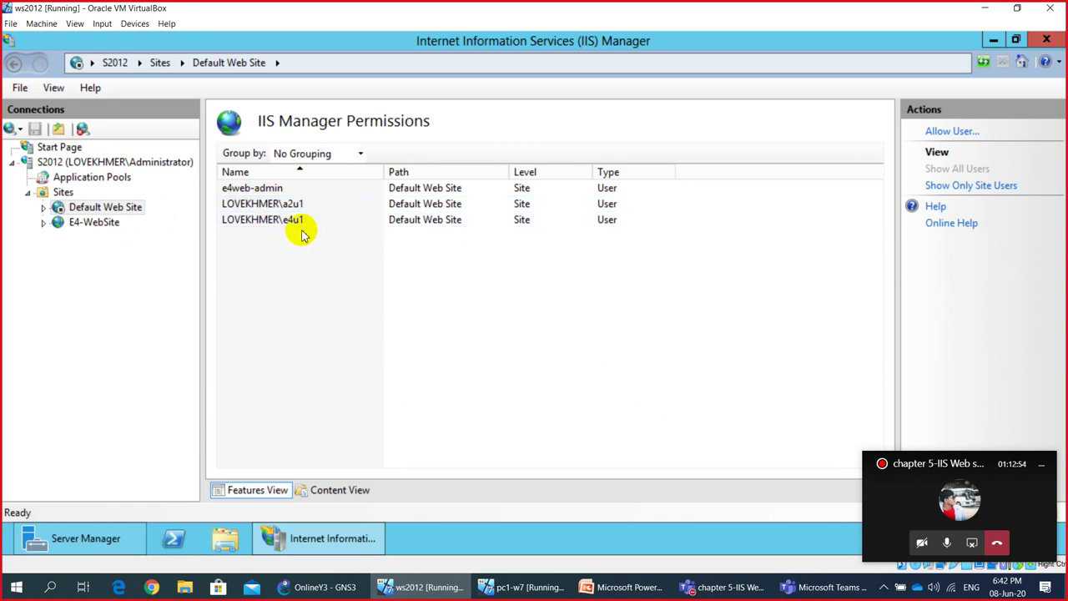
click(416, 224)
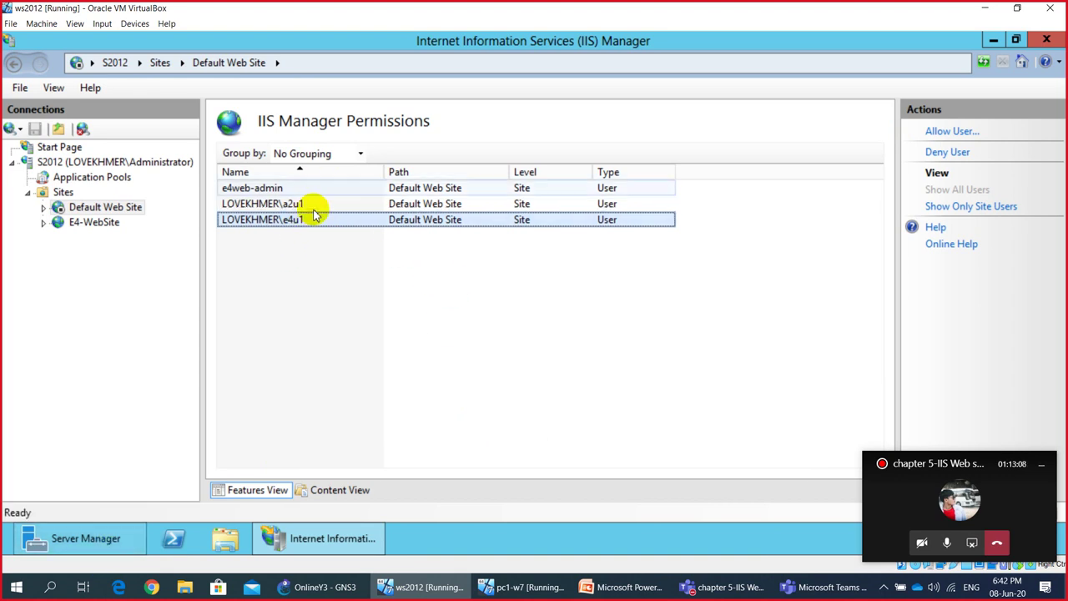
Launch Active Directory Users and Computers from Server Manager's Tools menu, maximized
click(115, 543)
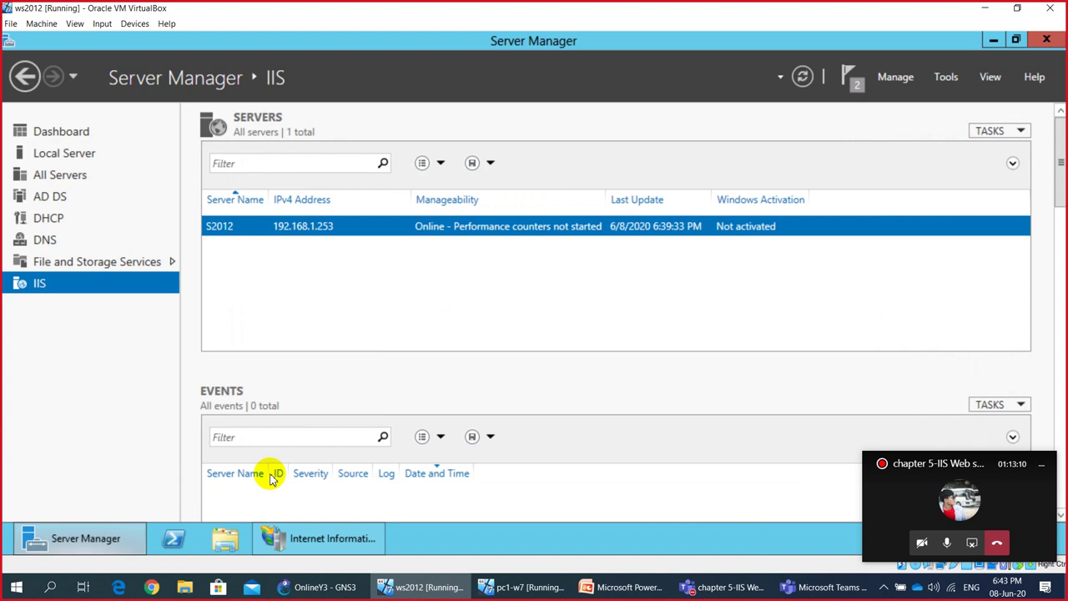
click(948, 79)
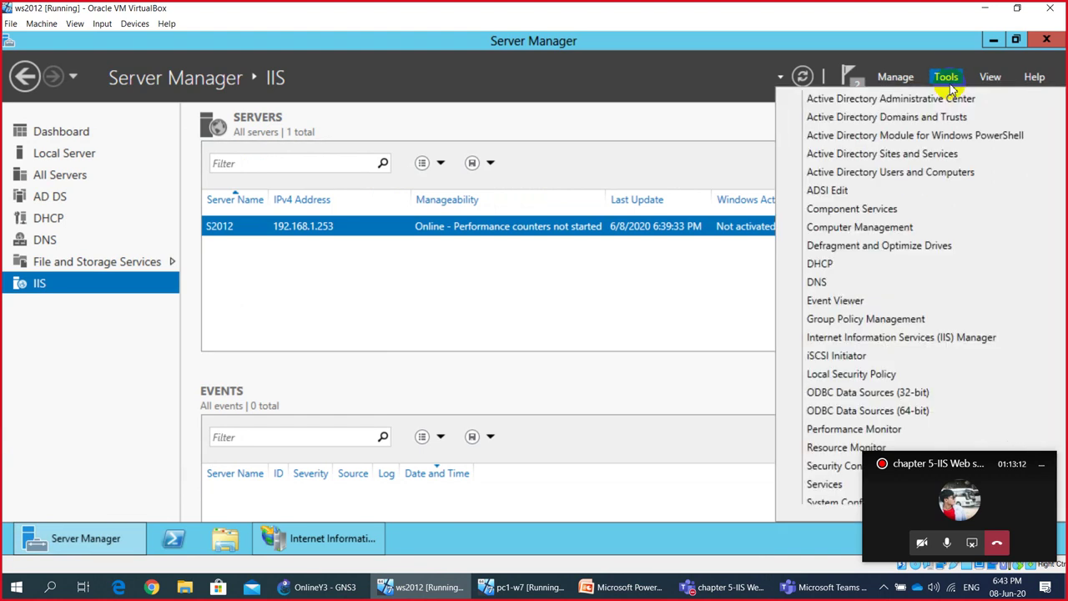
click(869, 172)
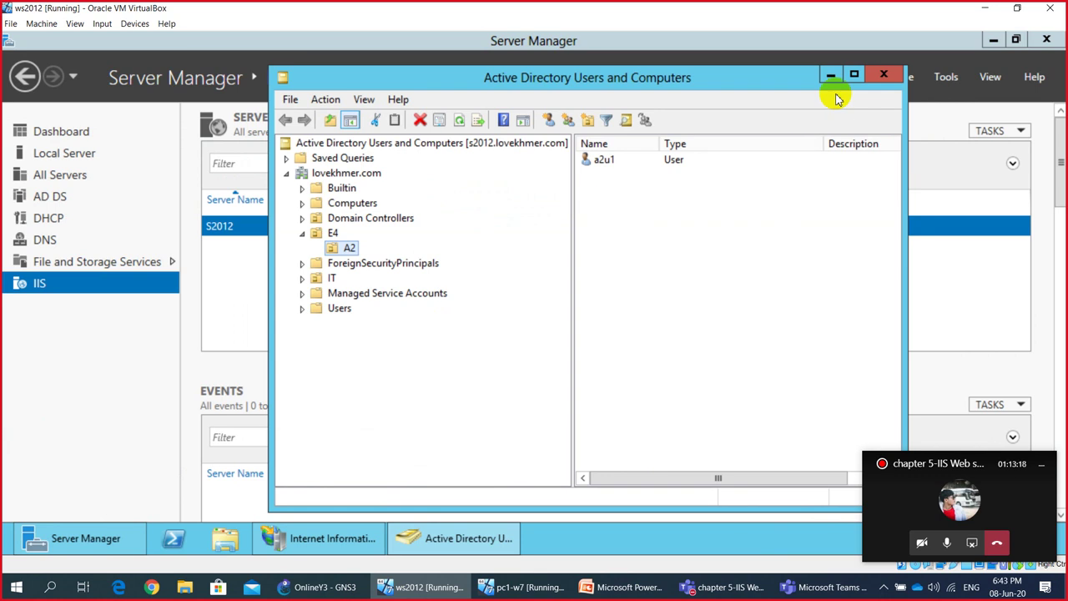
click(848, 76)
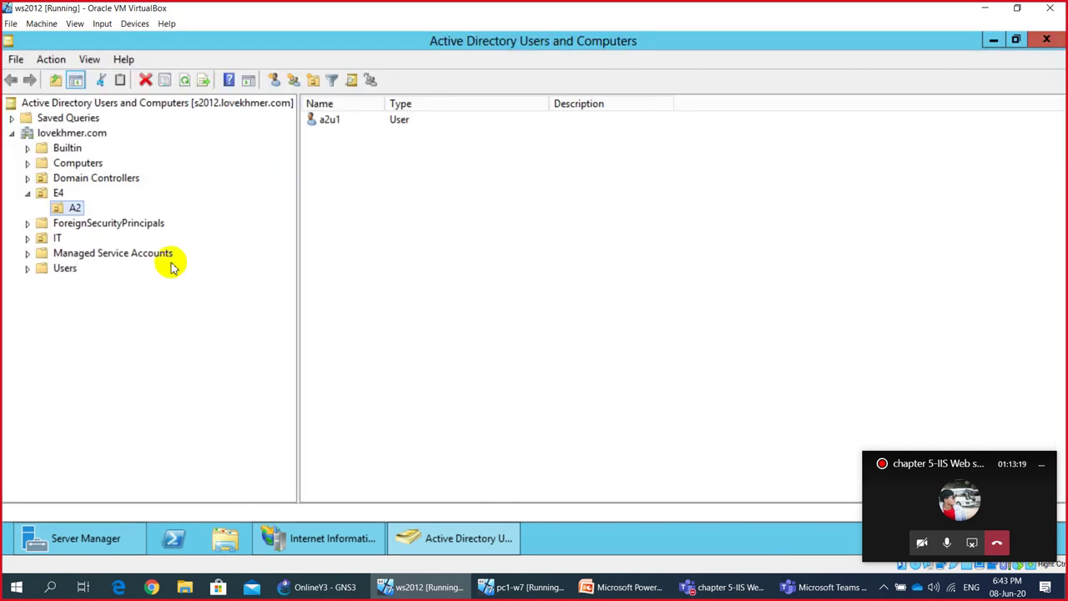
Select the lovekhmer.com/E4 unit and start a new user there
click(31, 195)
click(58, 192)
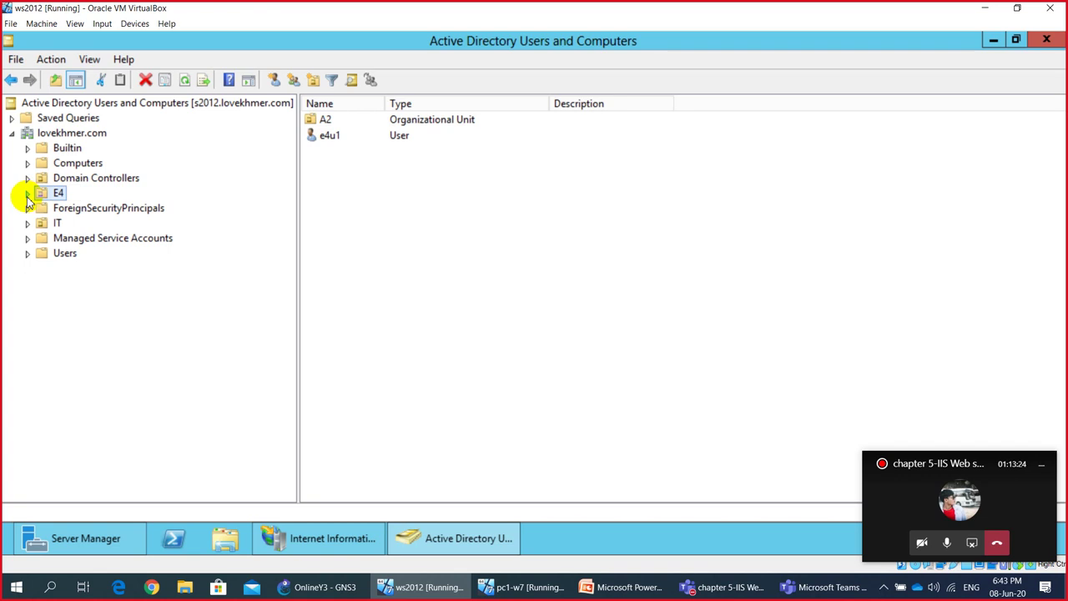
click(28, 194)
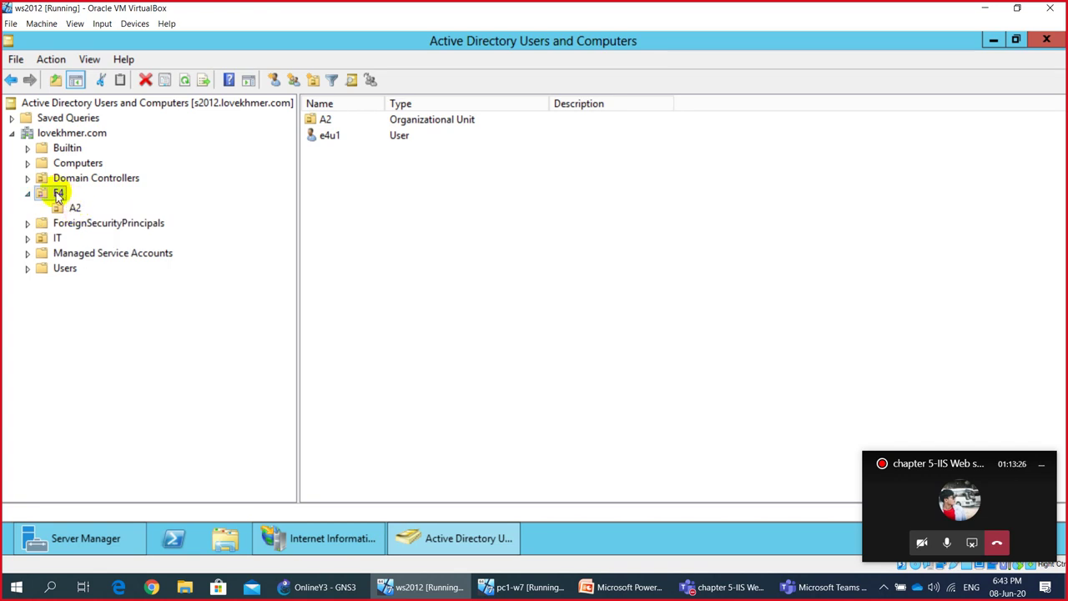
click(59, 194)
click(28, 195)
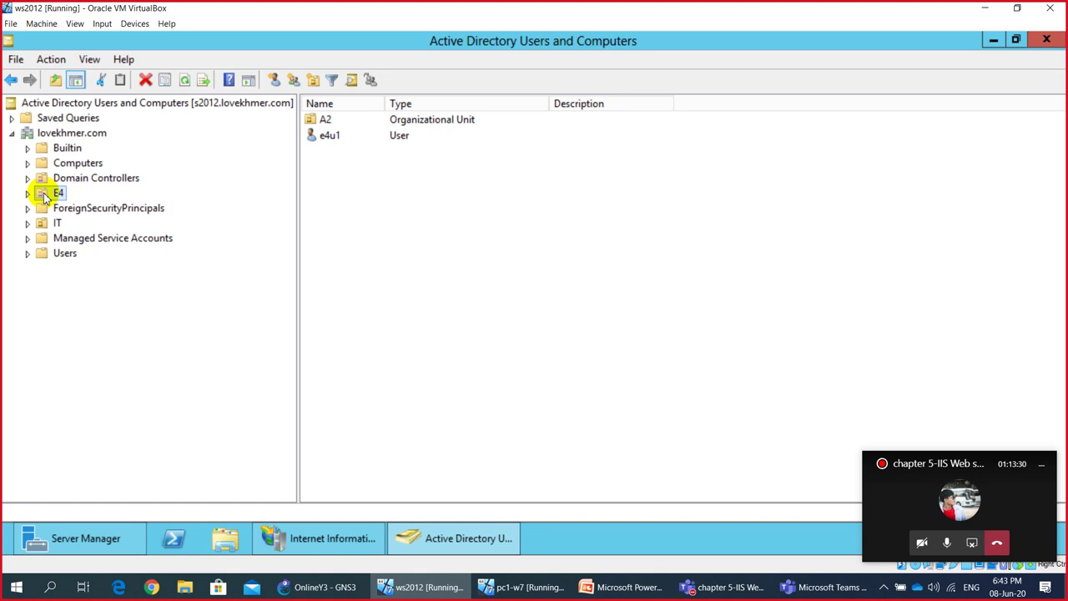
click(275, 79)
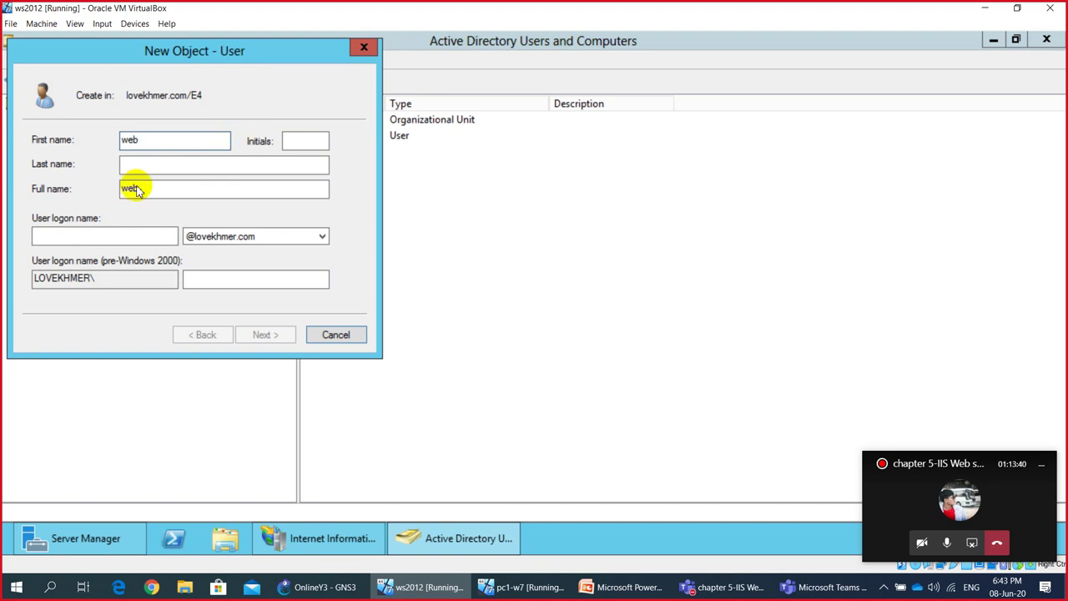
Enter 'web' as the user logon name and proceed to the password page
click(93, 238)
text(web)
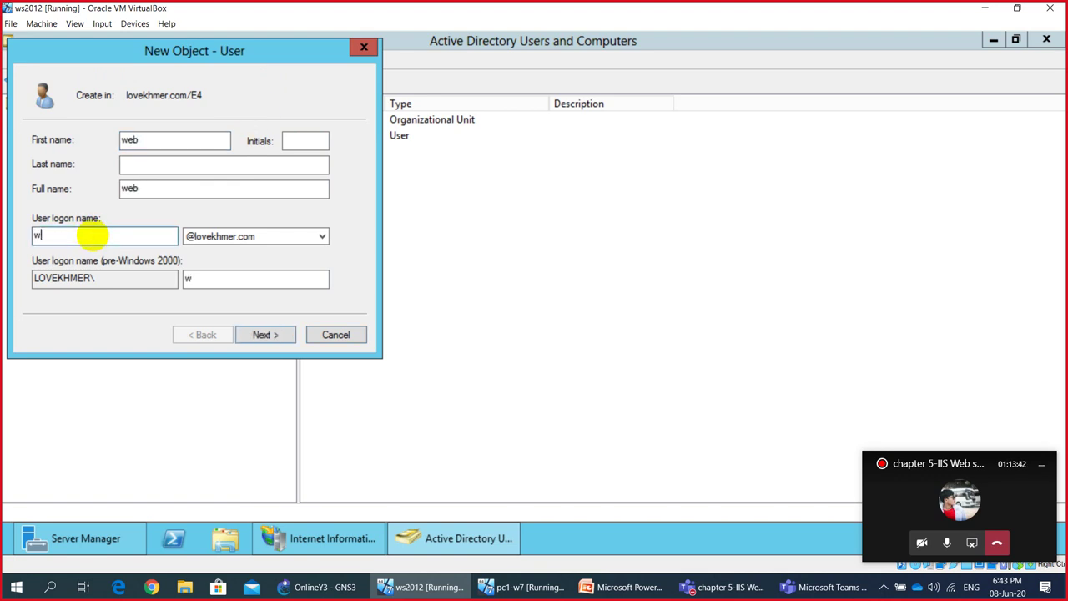
click(255, 335)
Set and confirm the password, user cannot change it, never expires, and finish creating the user
text(1)
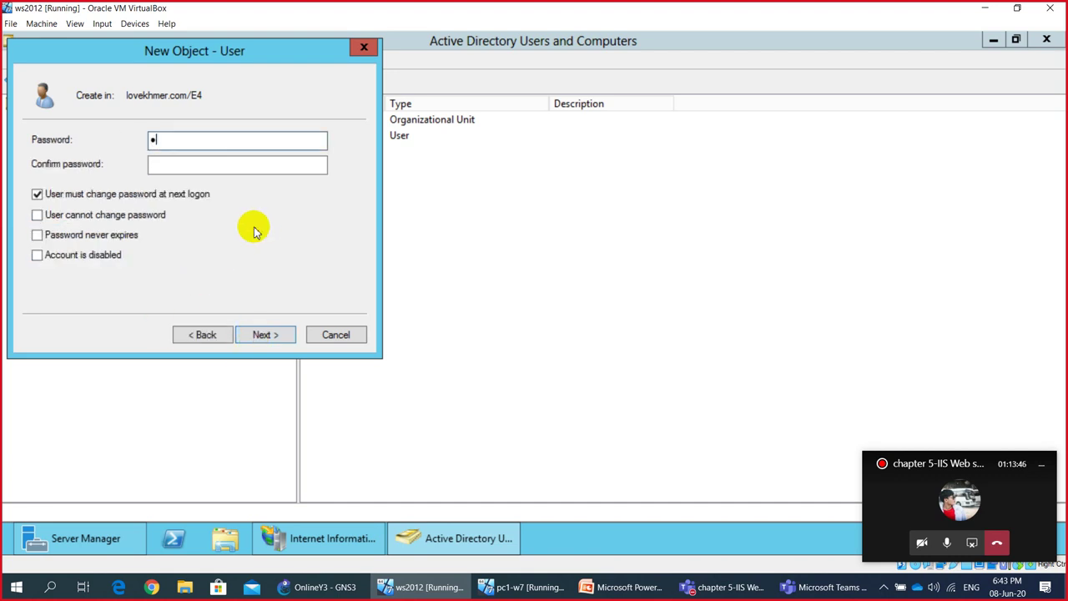
click(202, 170)
text(1)
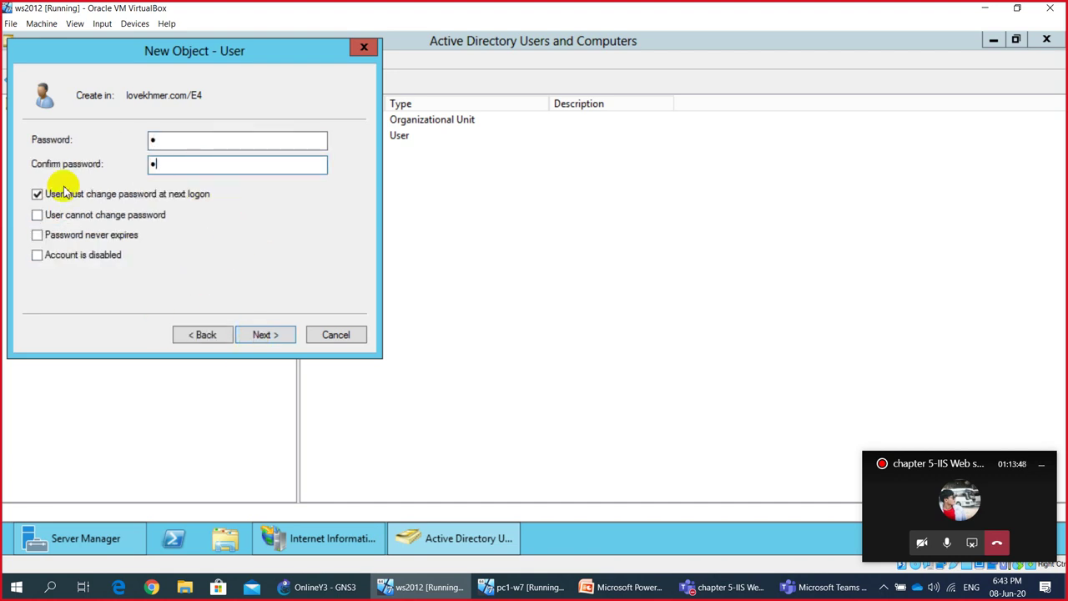
click(36, 196)
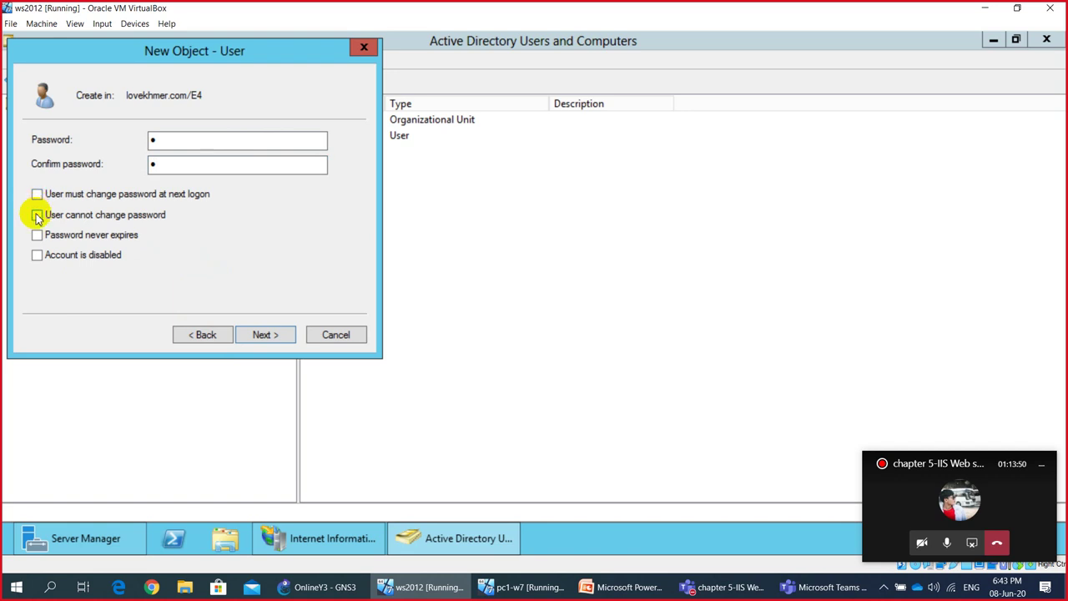
click(37, 217)
click(38, 236)
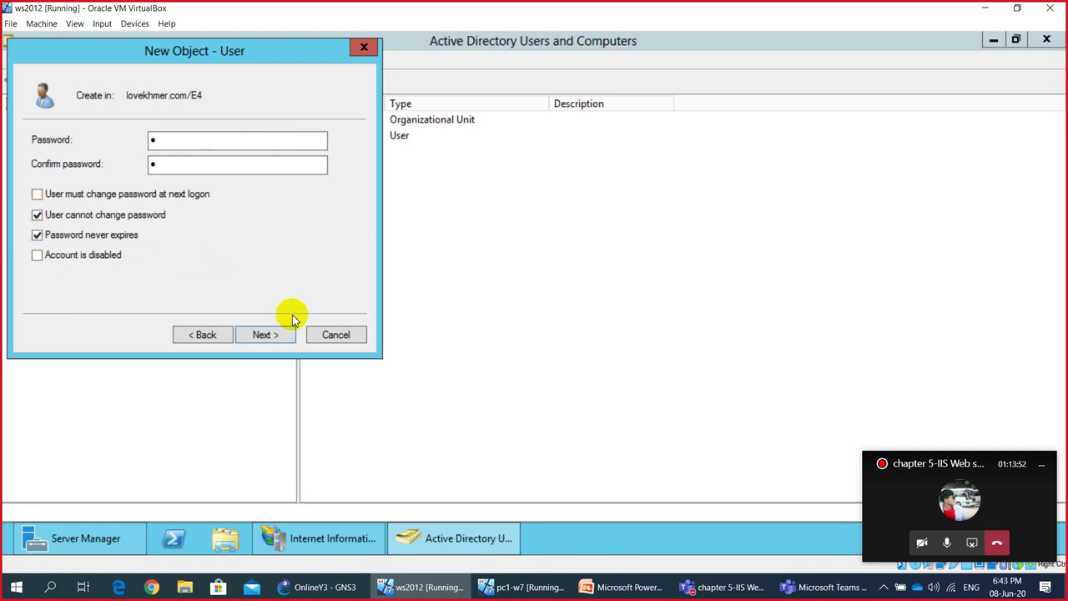
click(265, 335)
click(265, 335)
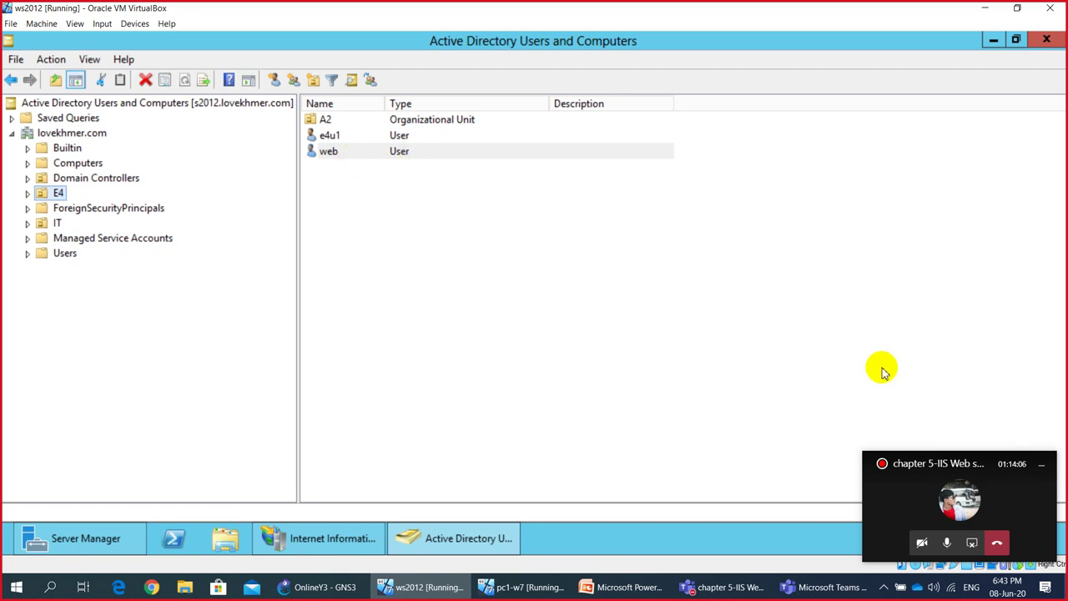
click(1040, 466)
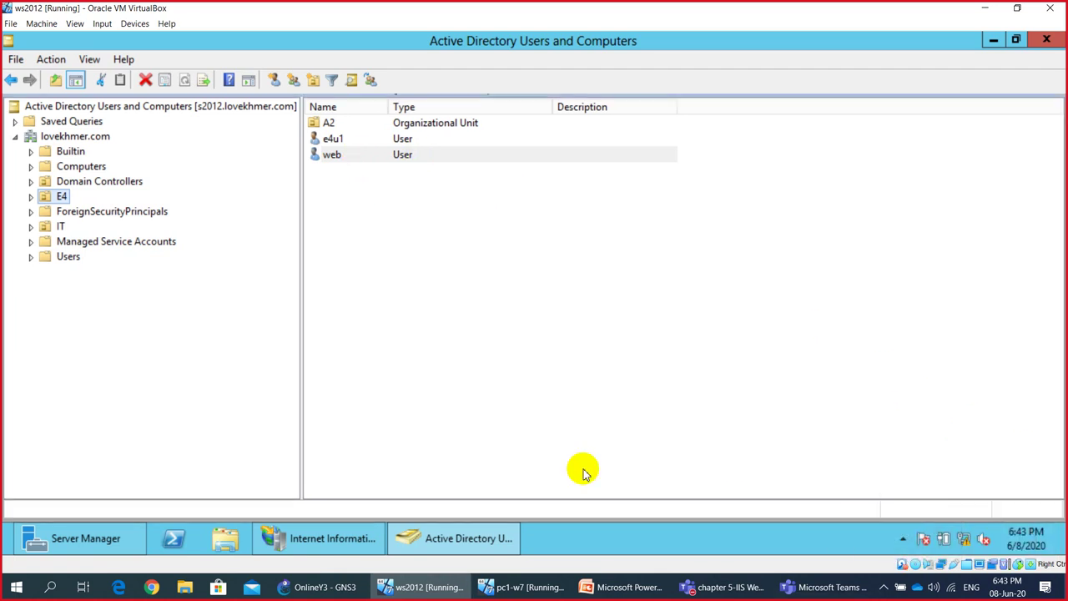
Open IIS Manager Permissions for Default Web Site
click(325, 539)
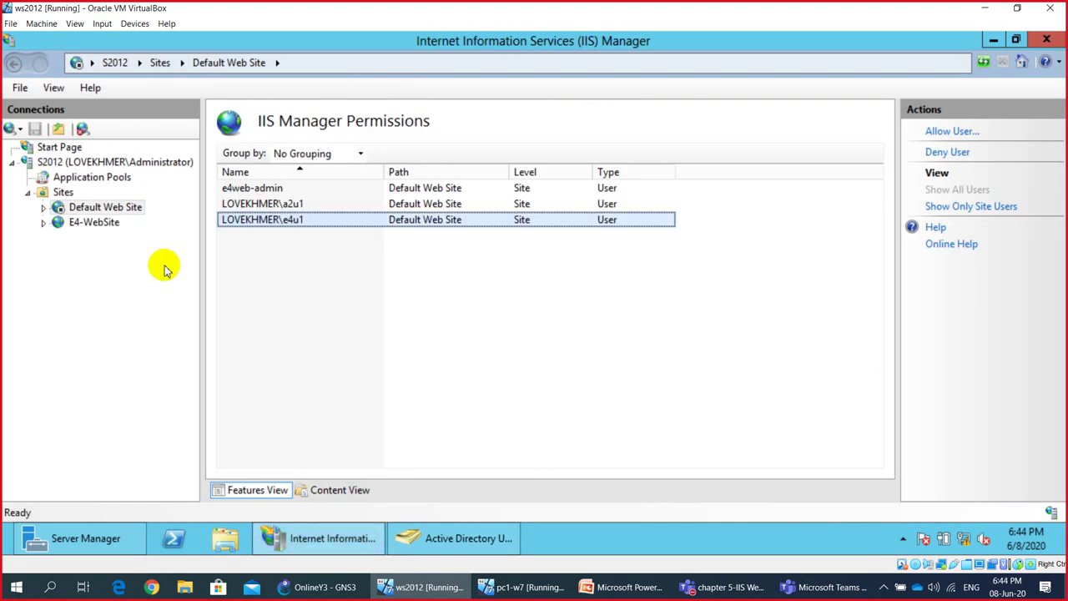
click(102, 209)
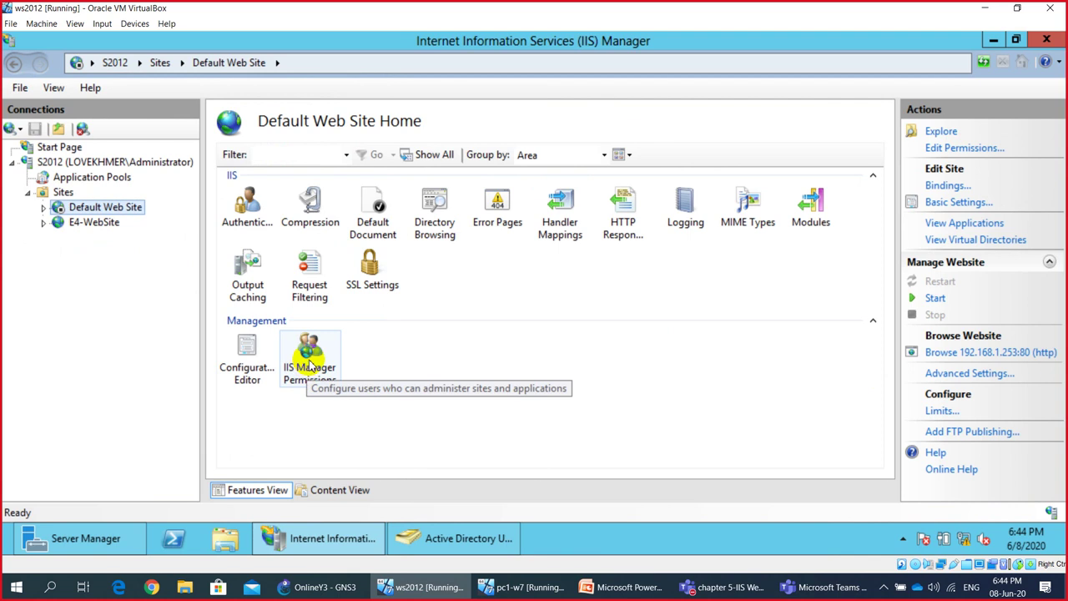
double_click(309, 359)
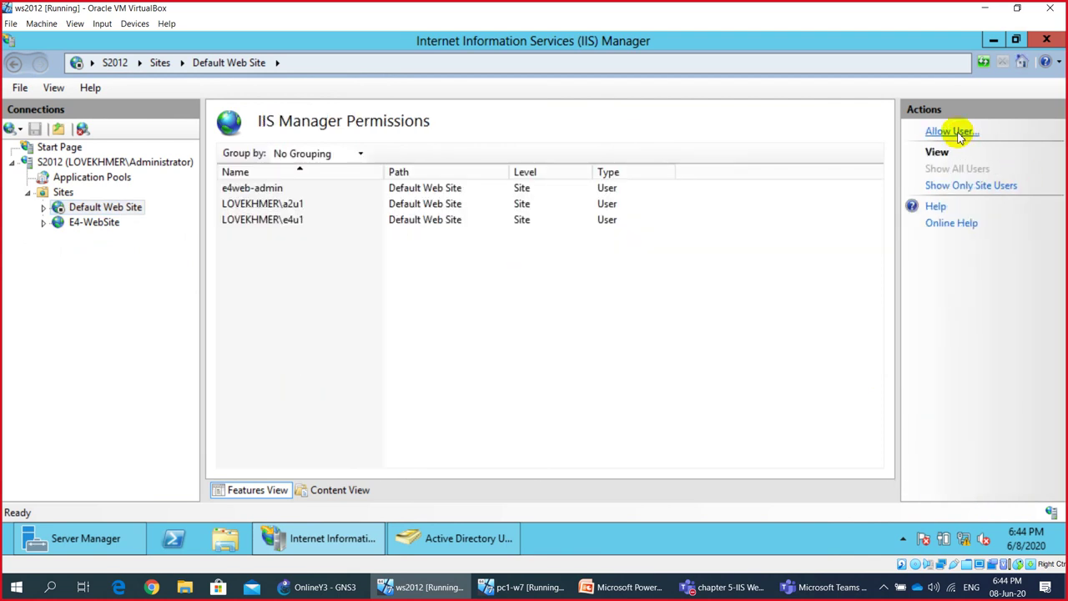
Allow the Windows domain user web, resolved with Check Names, on Default Web Site
click(956, 132)
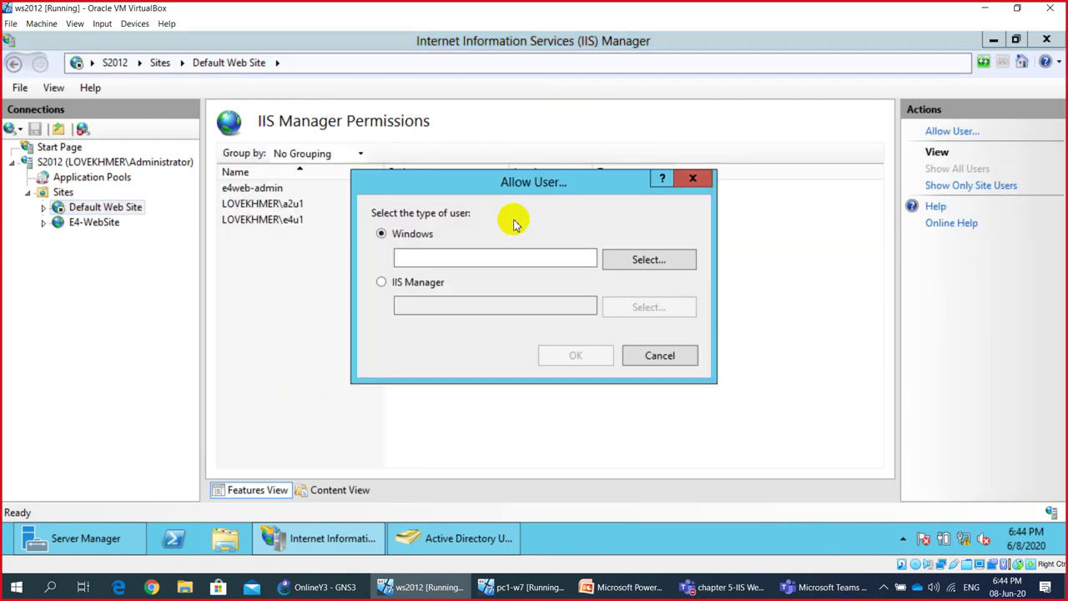
click(653, 261)
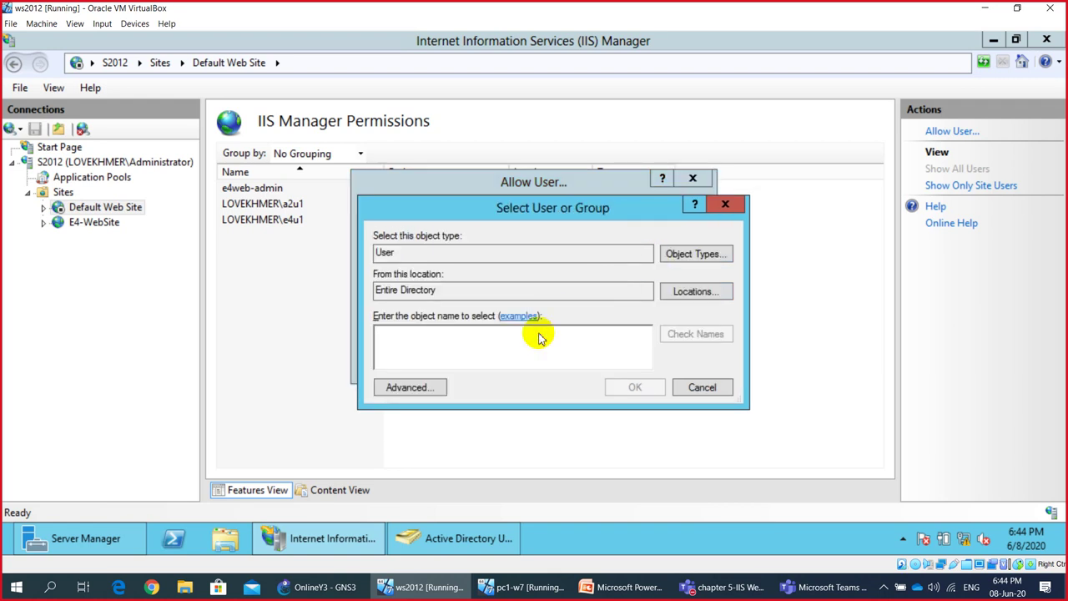
text(we)
click(690, 334)
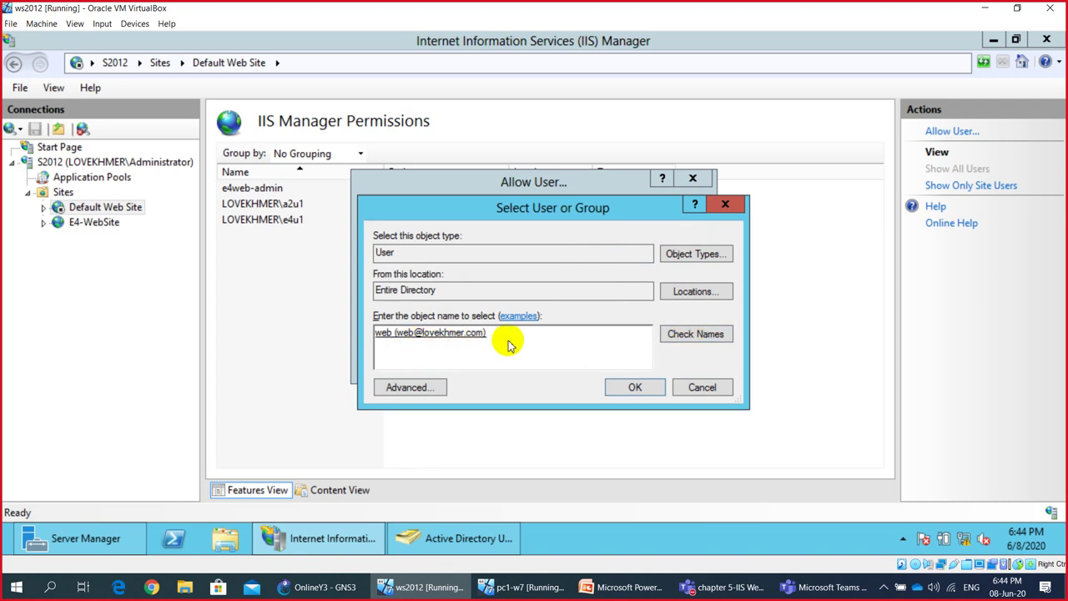
click(632, 388)
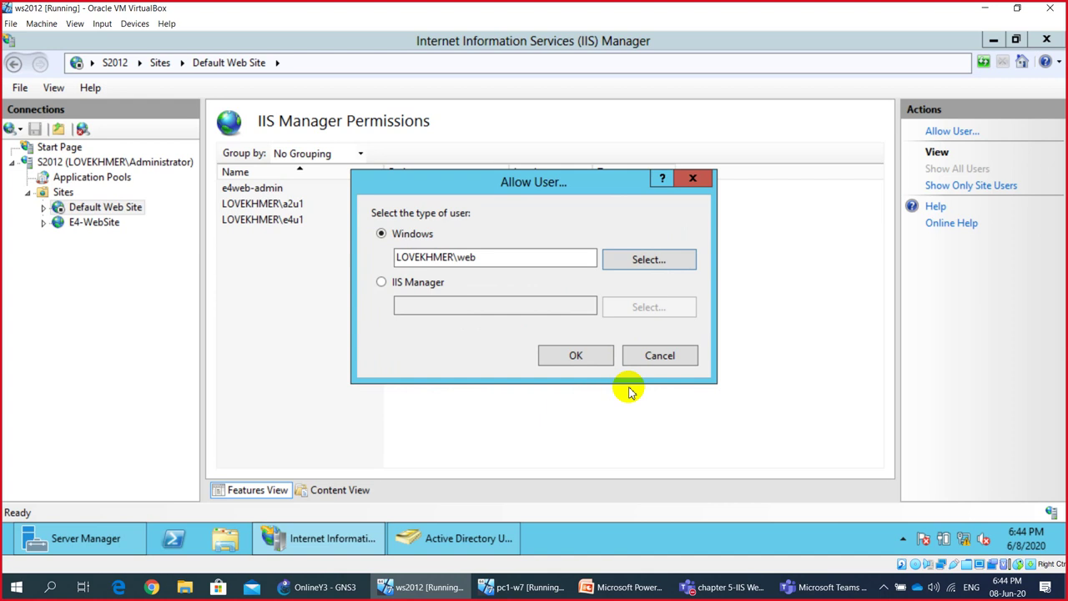
click(575, 357)
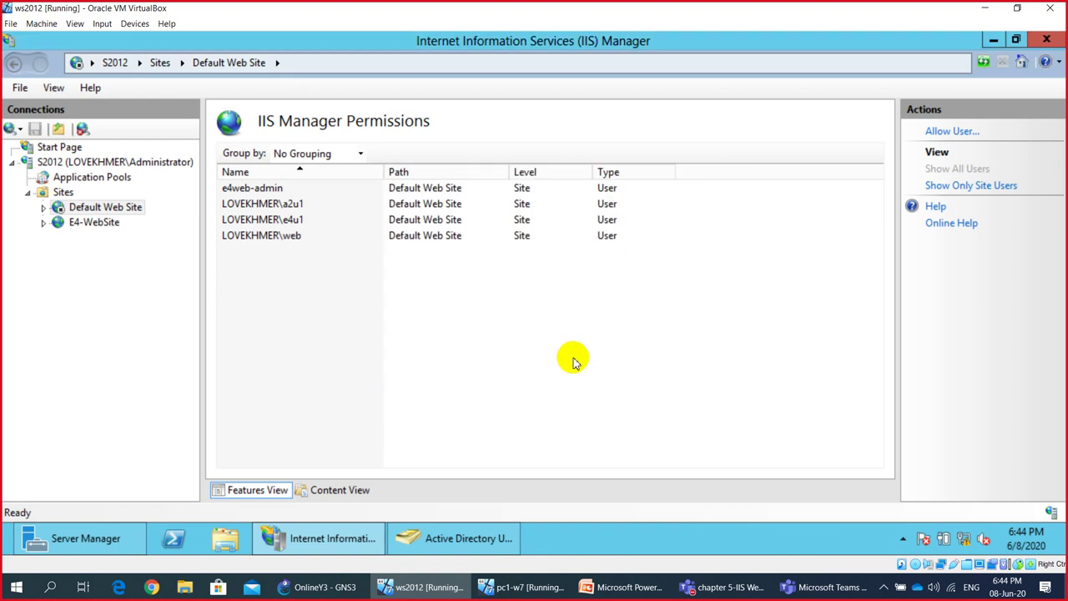
click(284, 239)
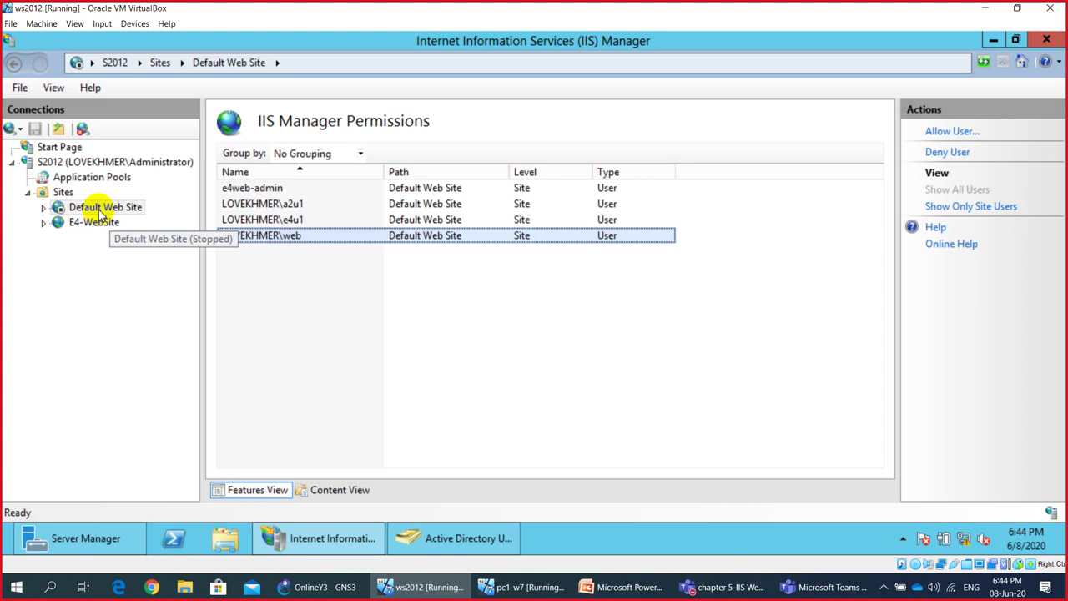
On the pc1-w7 client, delete the existing site connection in IIS Manager
click(531, 588)
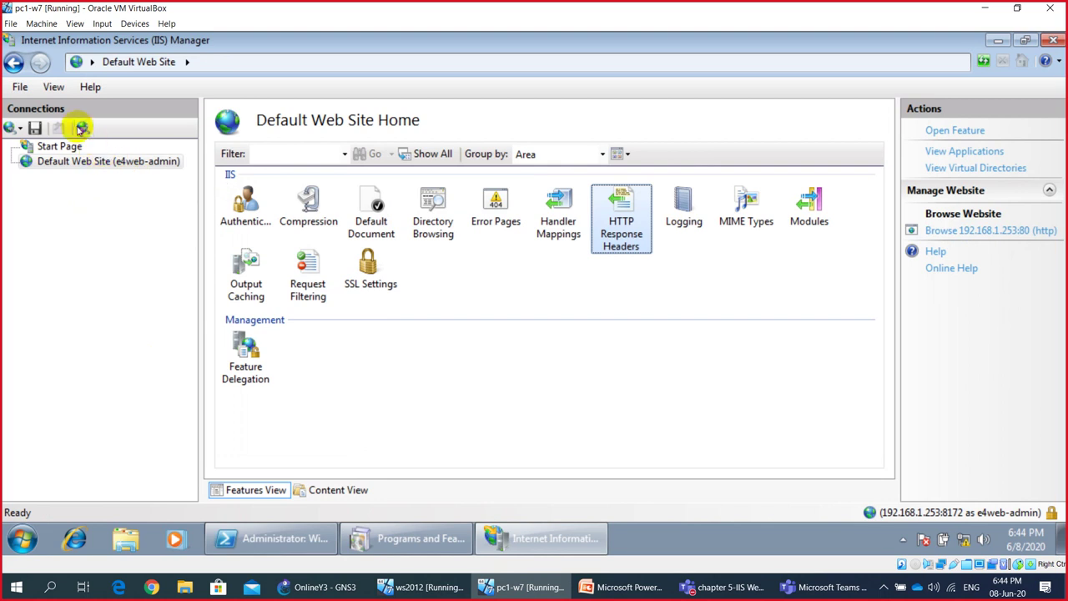
click(81, 130)
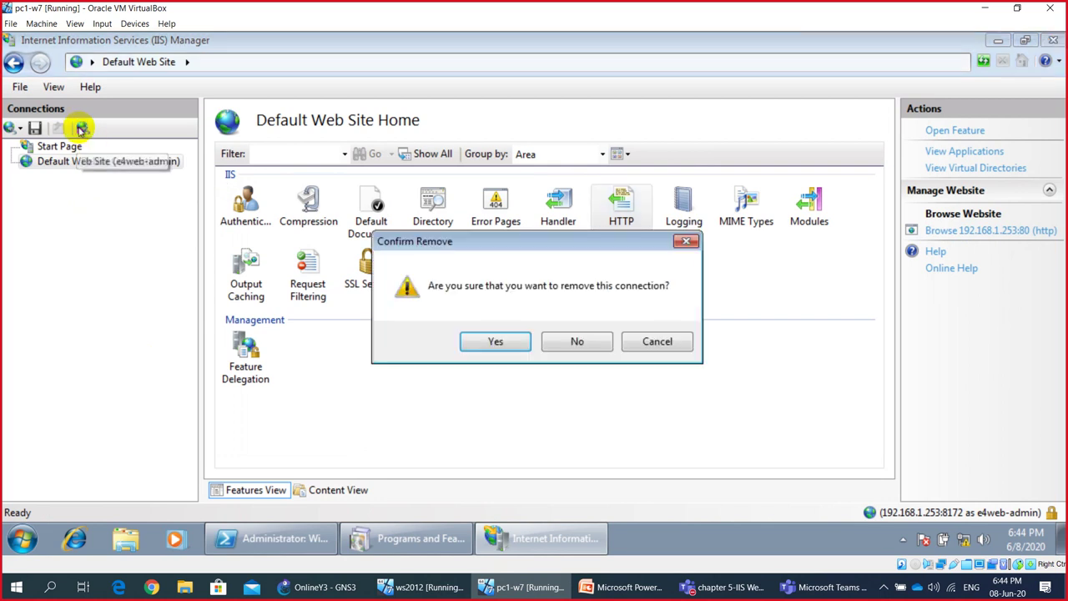
click(494, 341)
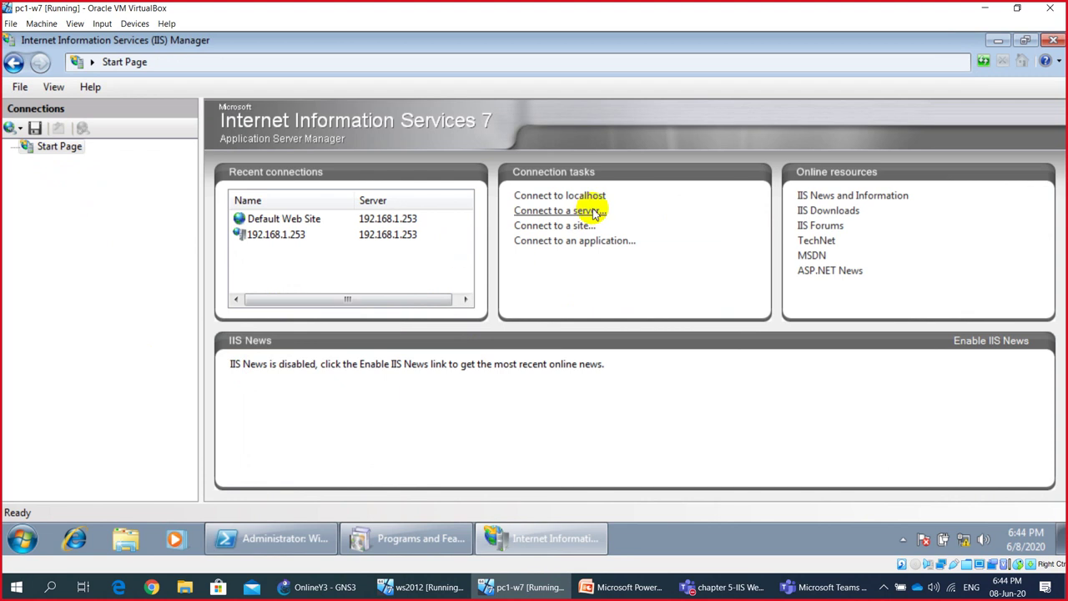
Begin connecting to site Default Web Site on server 192.168.1.253
click(575, 226)
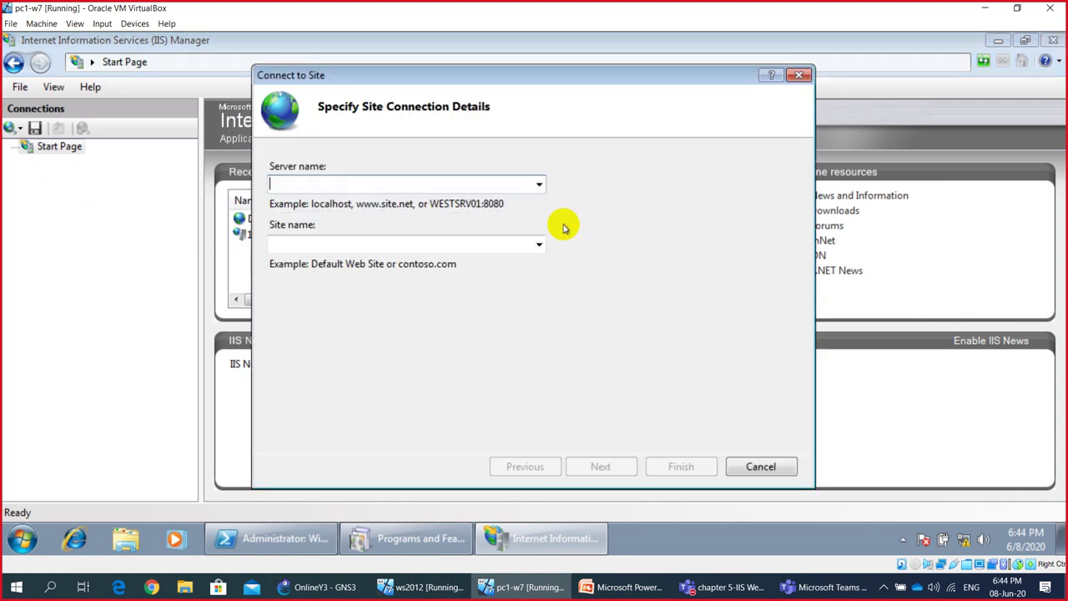
click(535, 185)
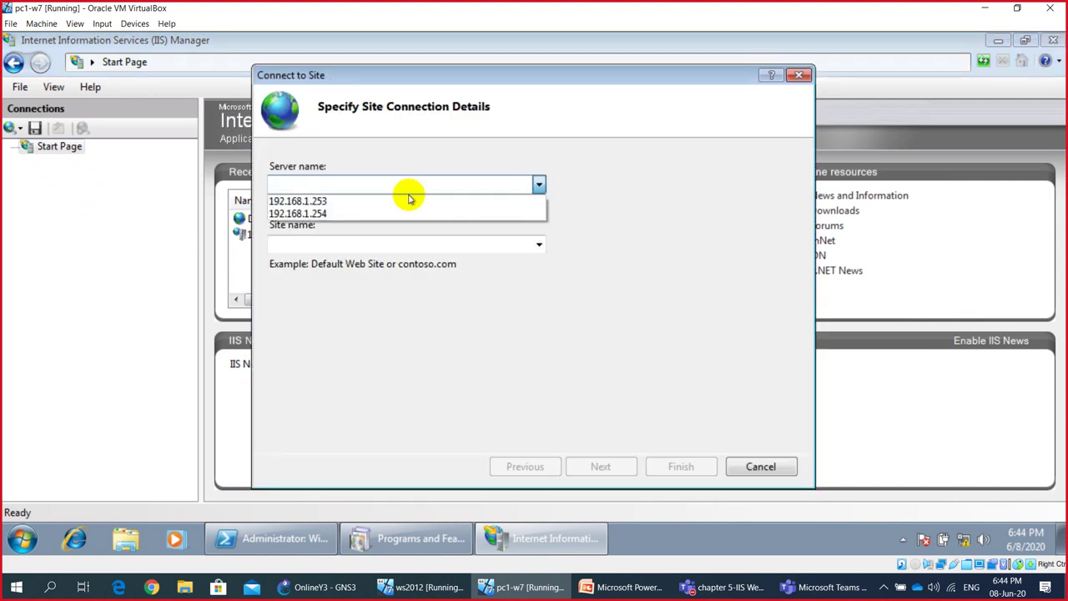
click(335, 200)
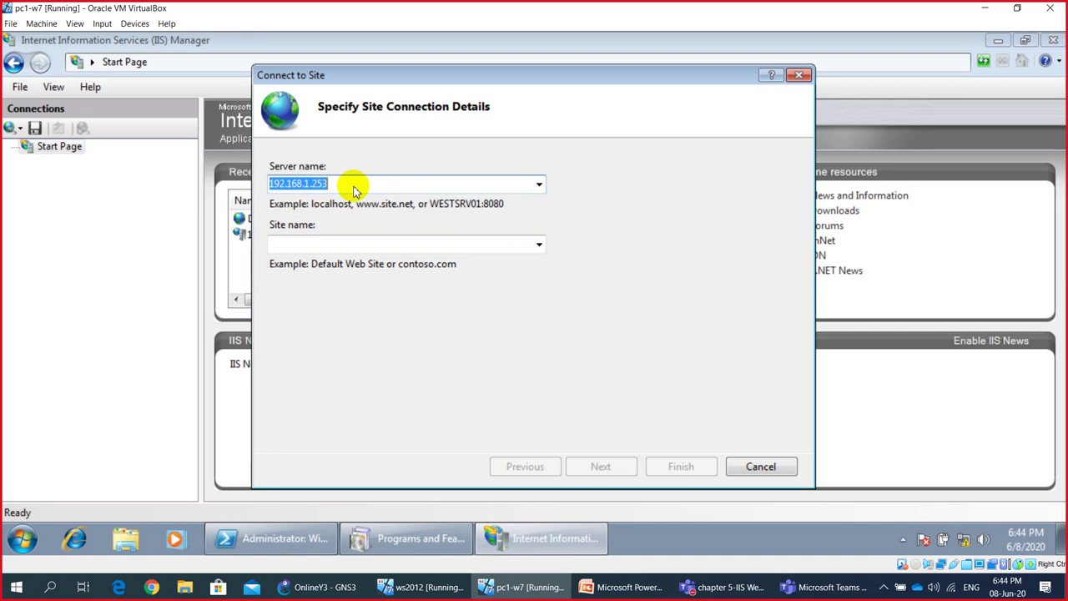
click(353, 188)
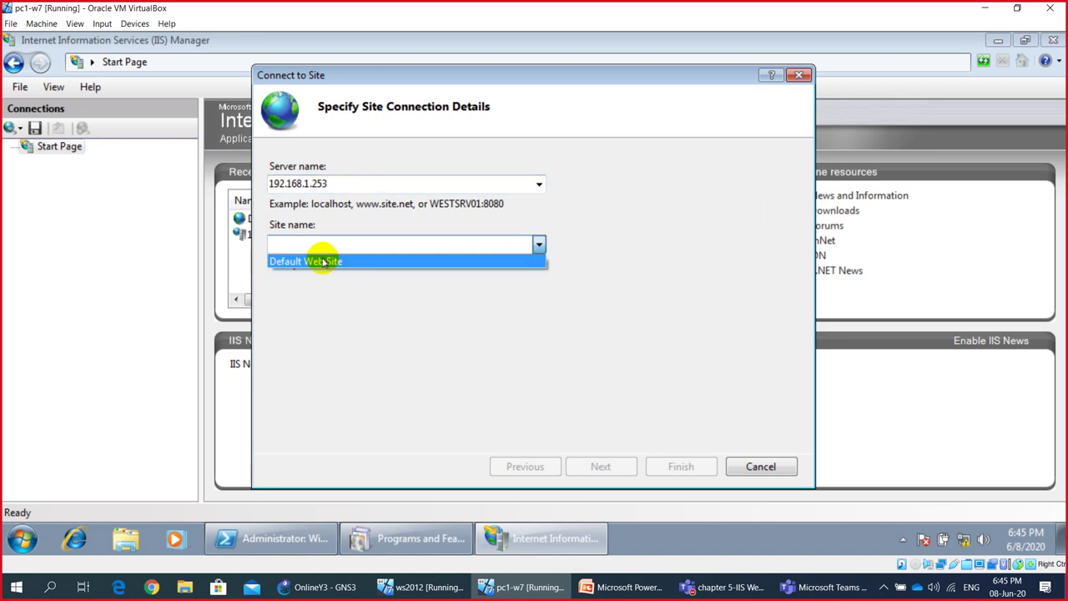
click(311, 262)
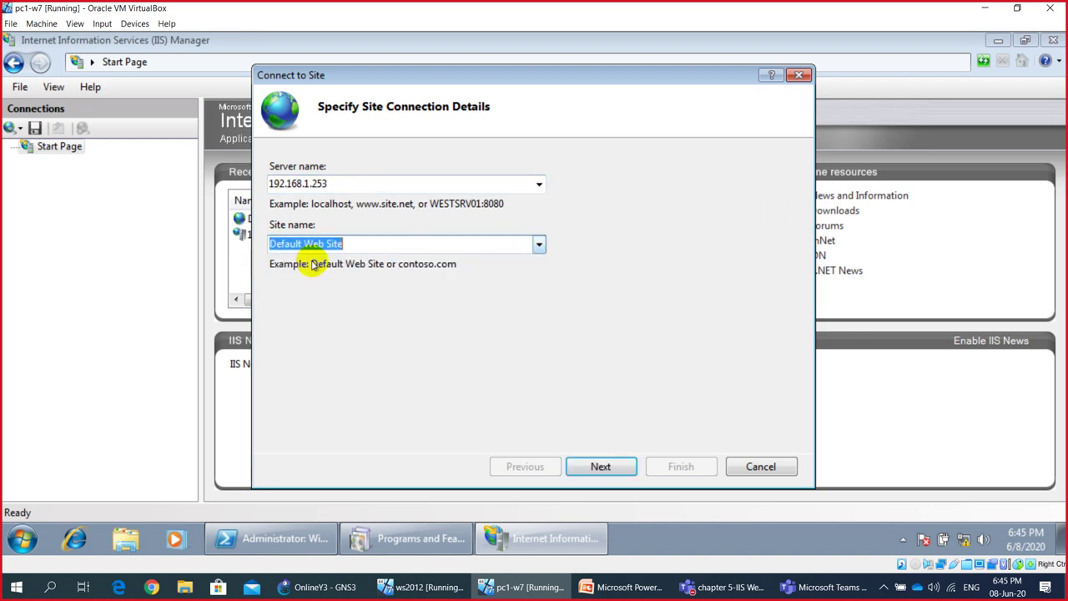
click(605, 467)
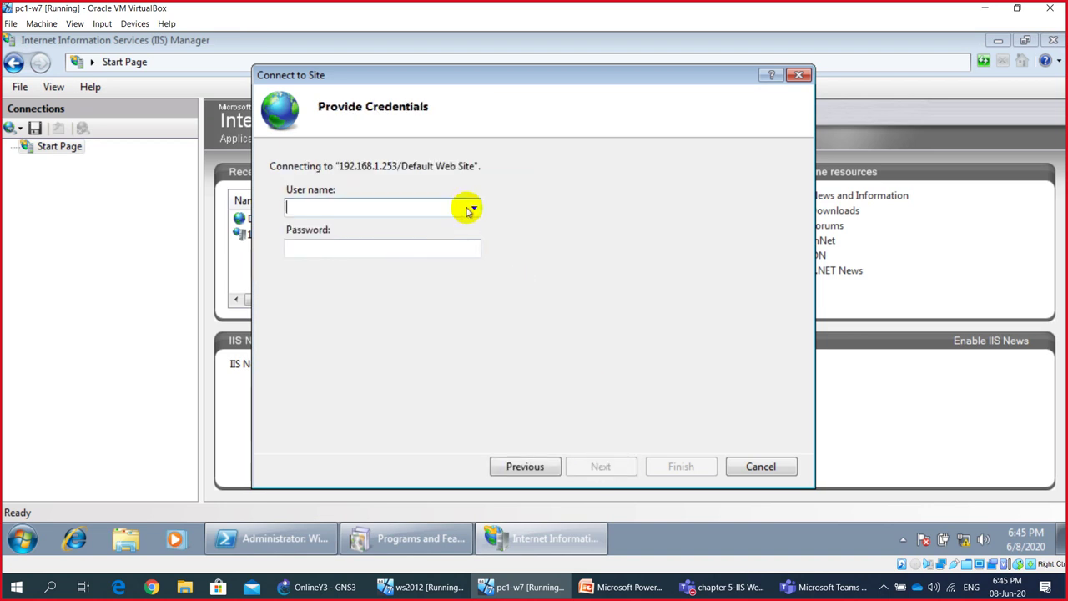
Log in as user web with its password and finish the connection named Default Web Site
text(web)
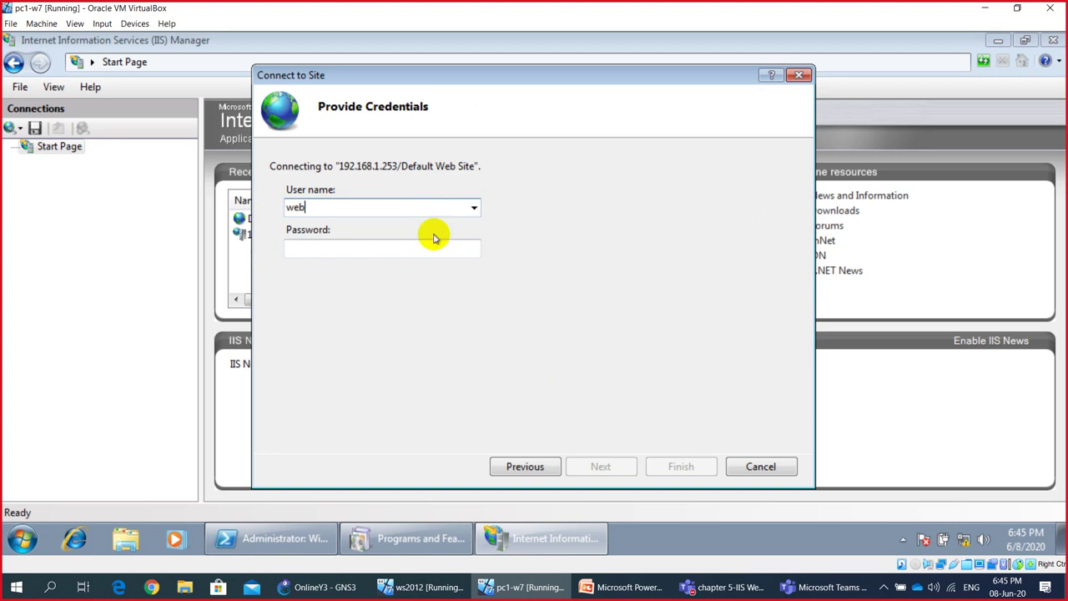
click(413, 243)
text(1)
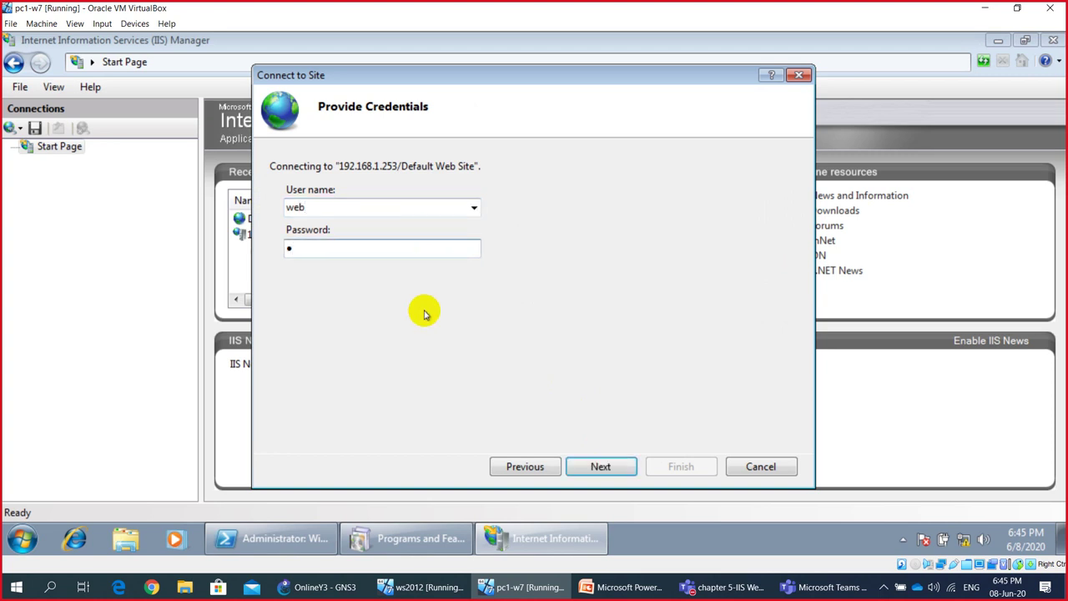
click(601, 466)
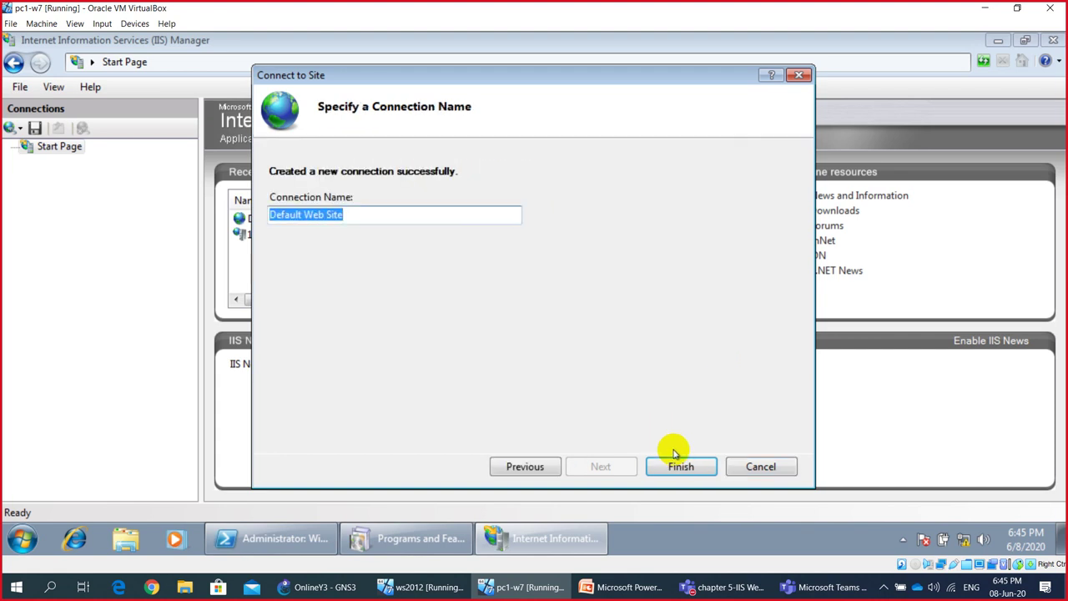
click(680, 467)
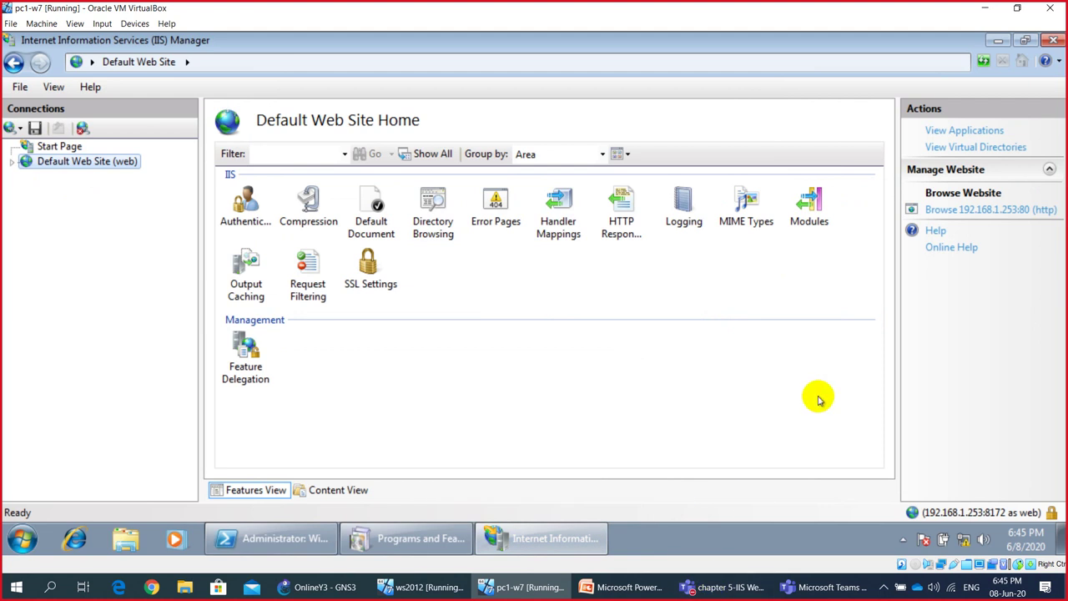
Reshare the desktop in Teams and advance PowerPoint to slide 73 on Delegated Administration
click(729, 594)
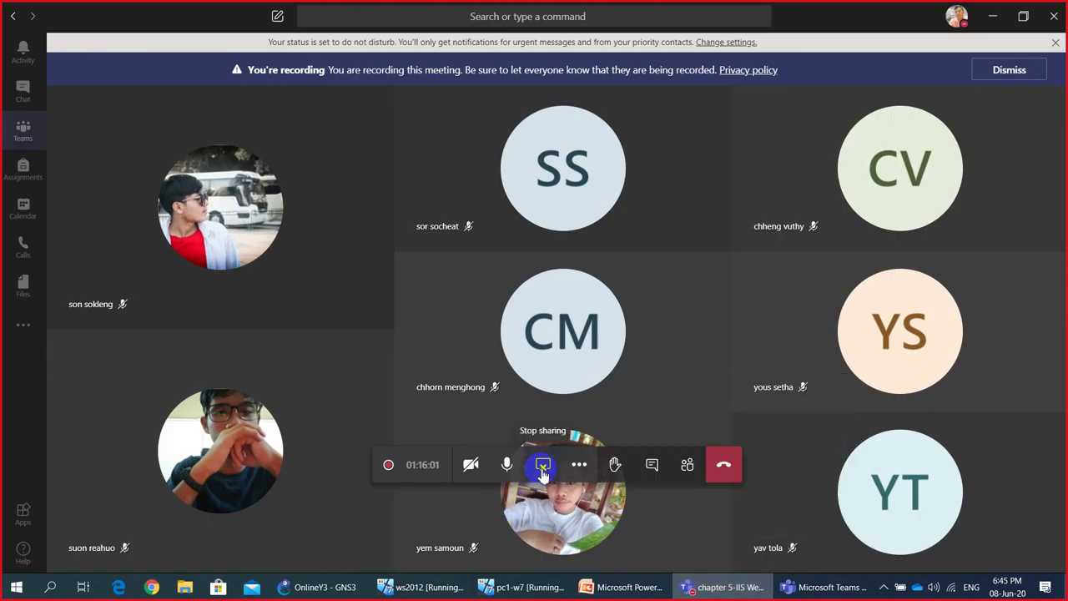
click(543, 468)
click(543, 468)
click(148, 442)
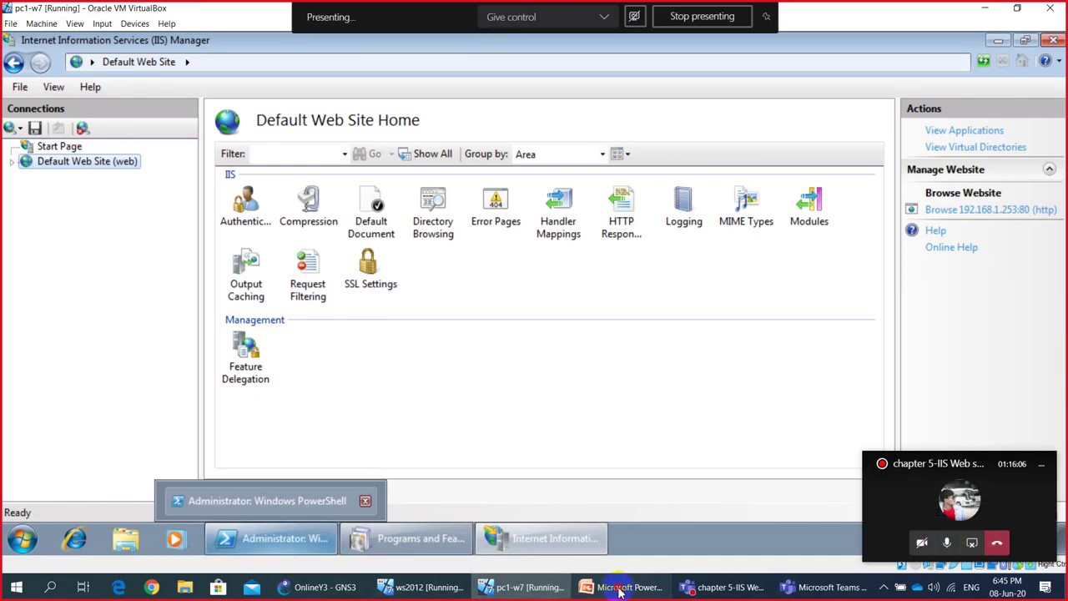
click(660, 587)
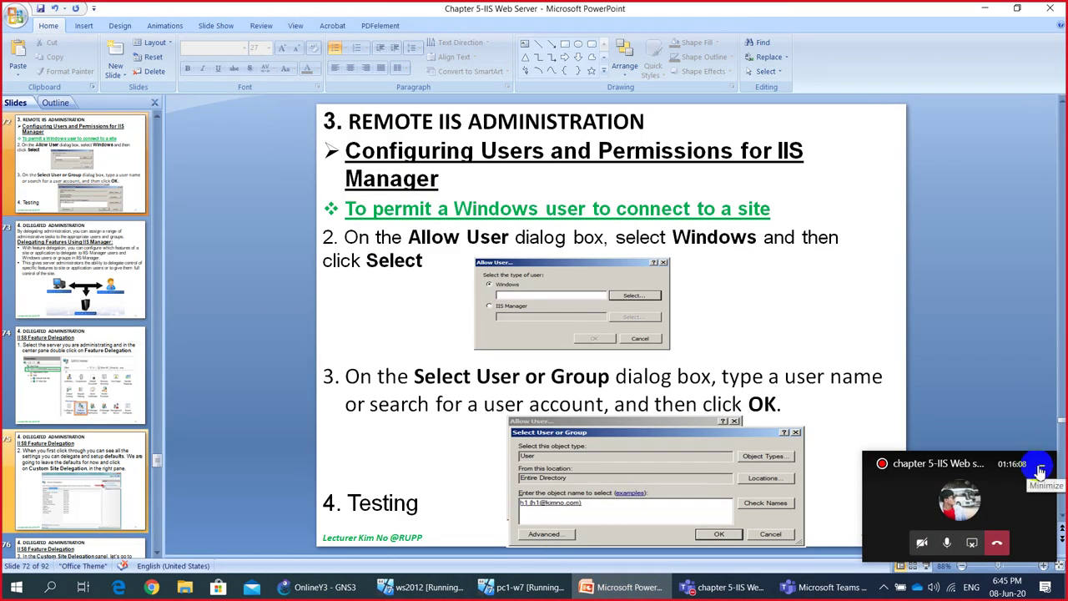
scroll(999, 349, down, 1)
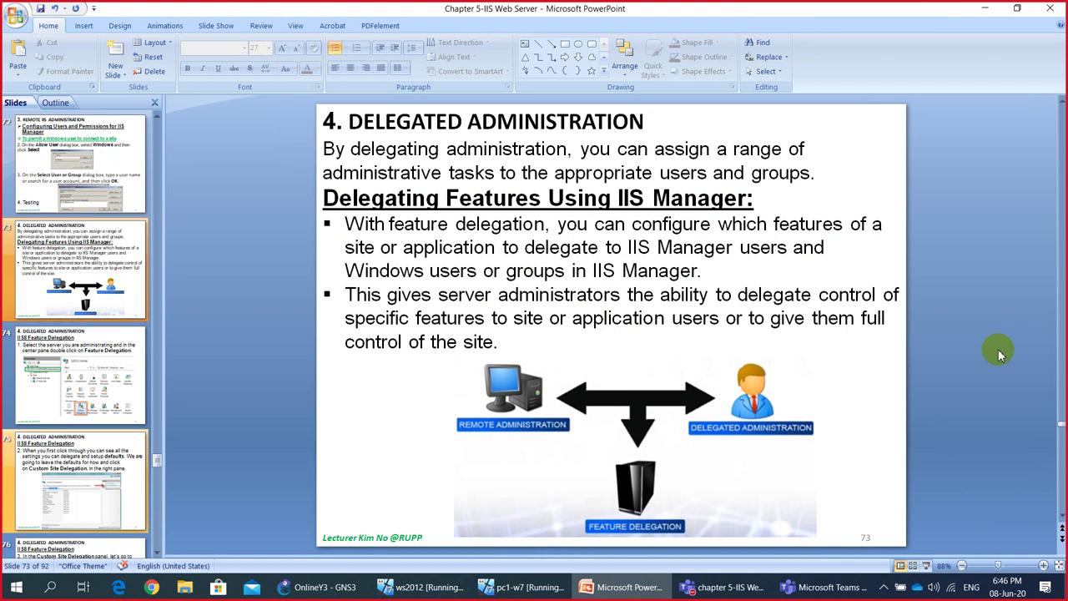